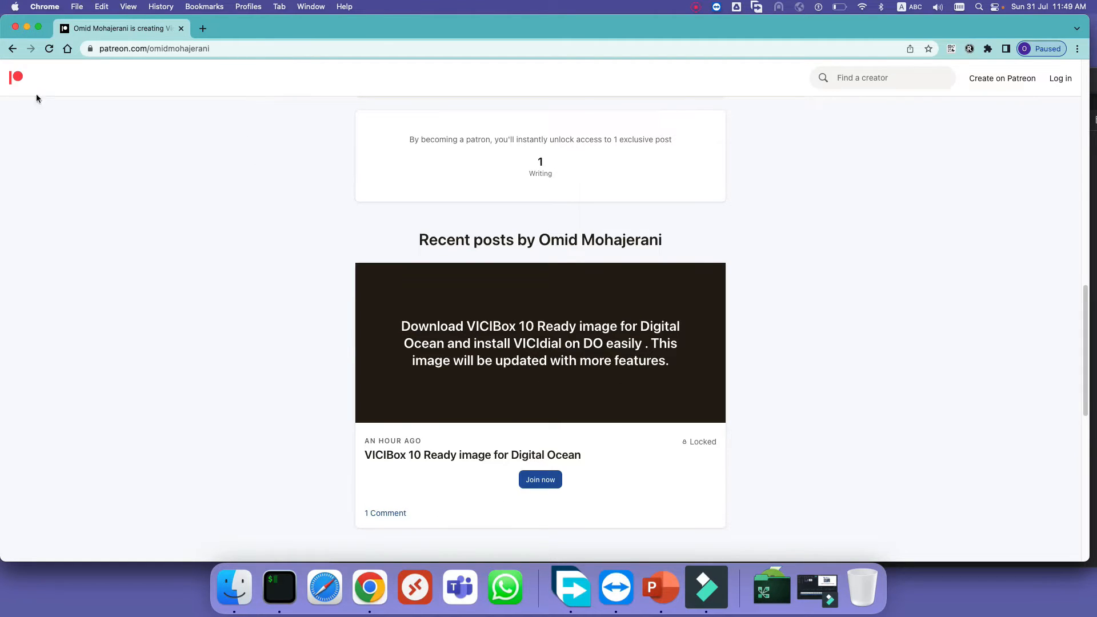
- Minimise the Patreon Chrome window to reveal the YouTube channel's videos list
click(27, 28)
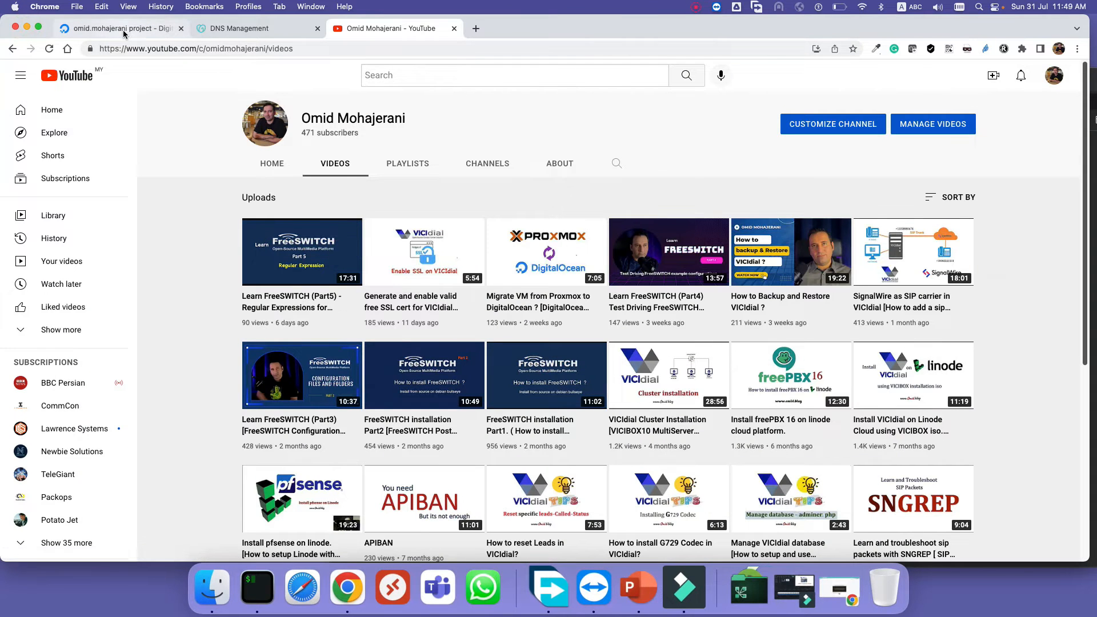
- Go to DigitalOcean's Custom Images and show the actions for the vicibox10.qcow2 image
click(123, 31)
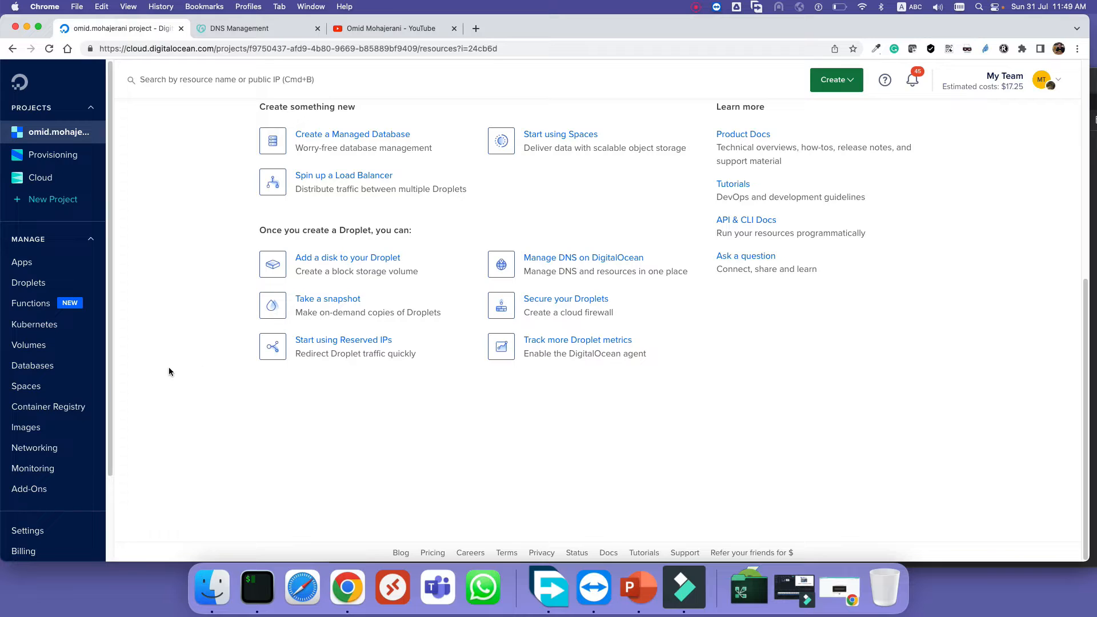
click(40, 432)
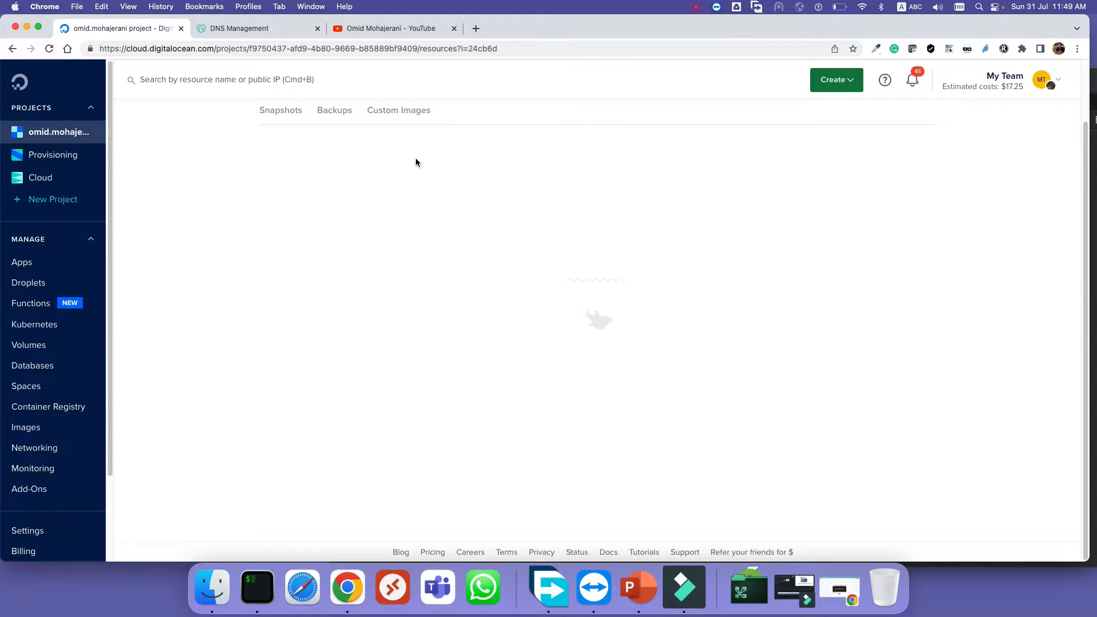
click(407, 125)
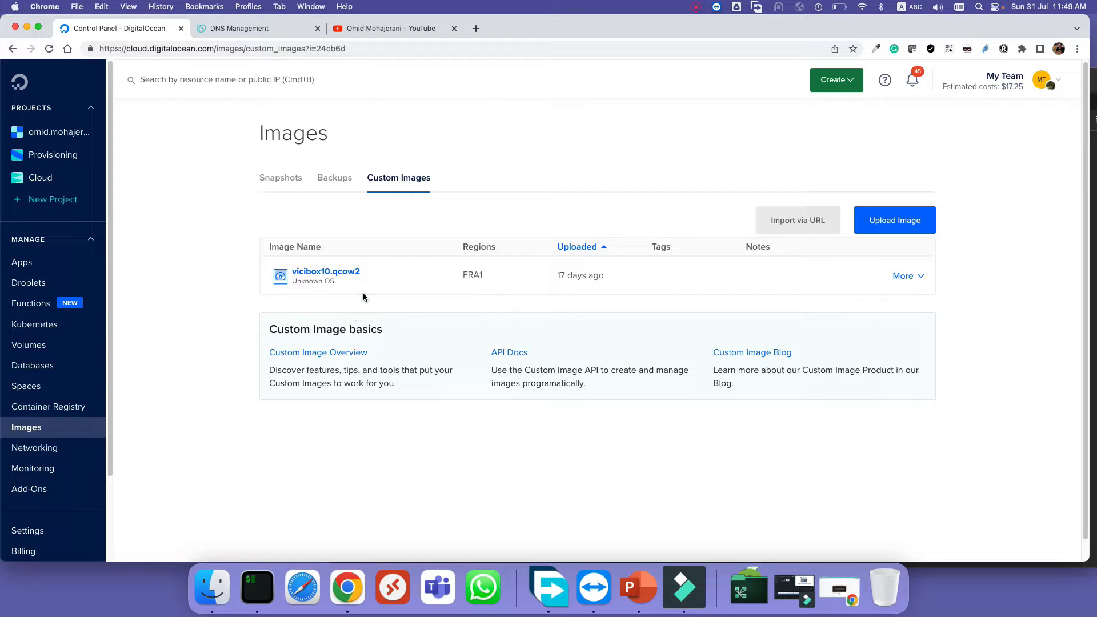
click(909, 277)
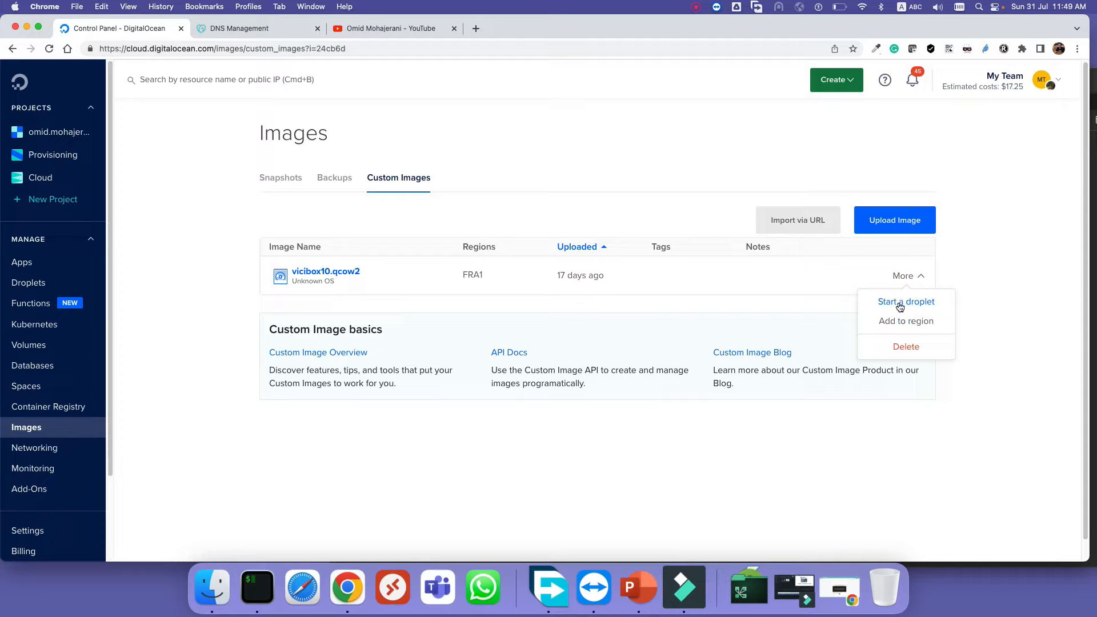
- Start a droplet from the vicibox10 image on the $7/mo Premium AMD plan
click(900, 303)
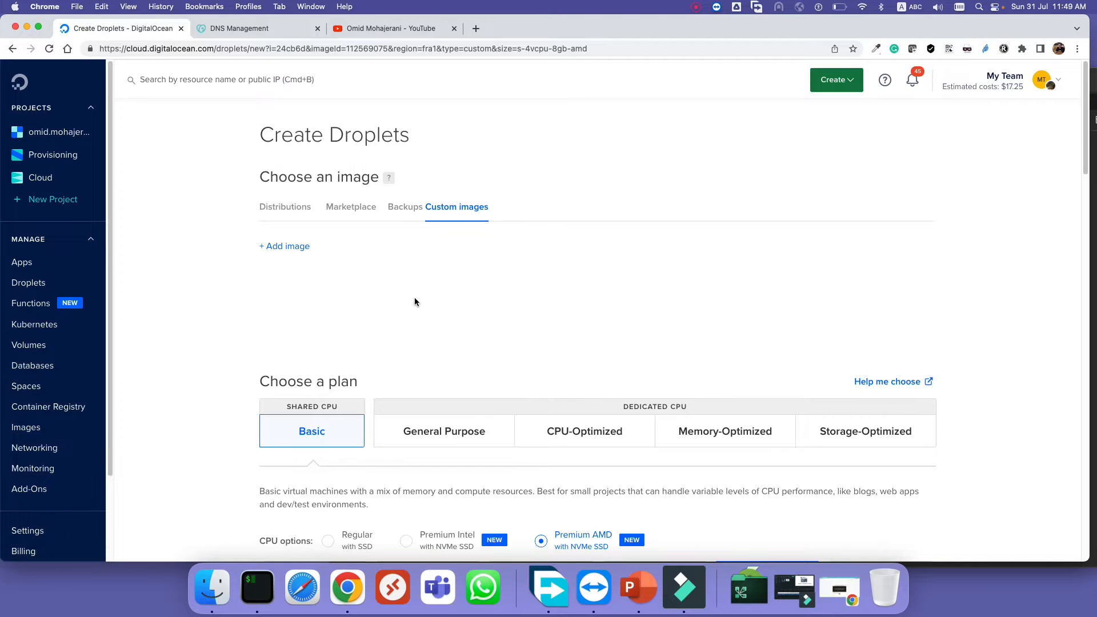
scroll(493, 328, down, 5)
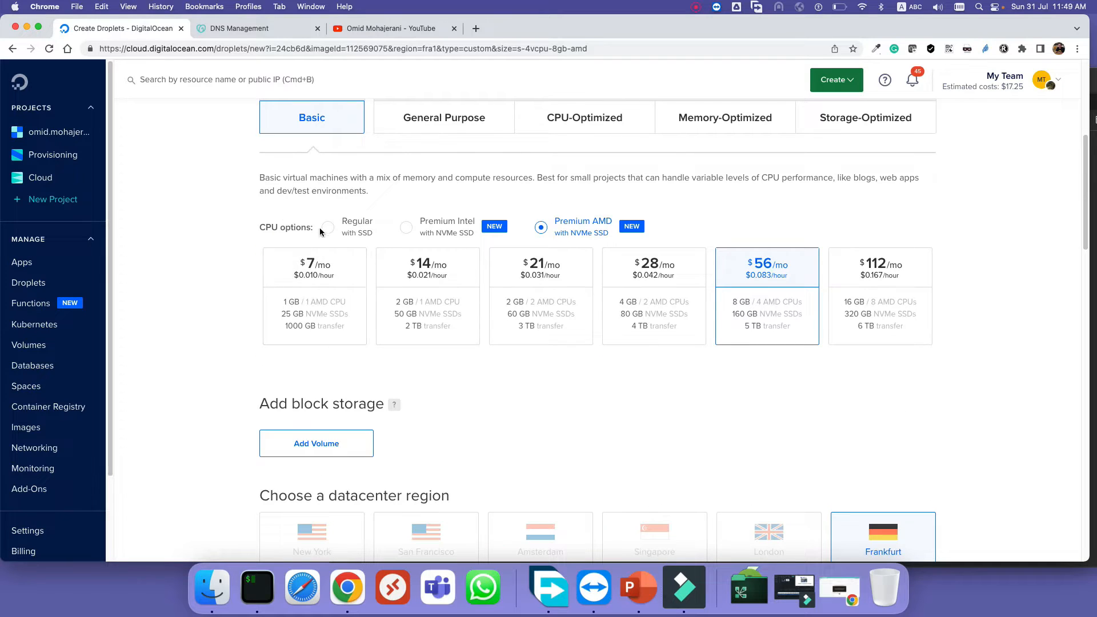
click(328, 229)
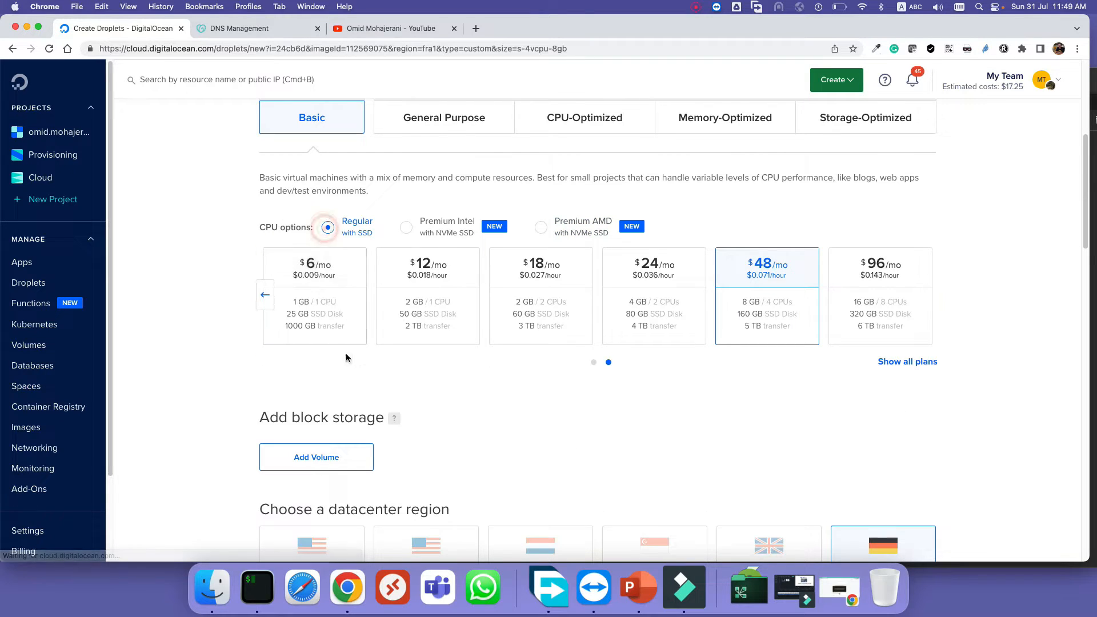
click(542, 228)
click(357, 289)
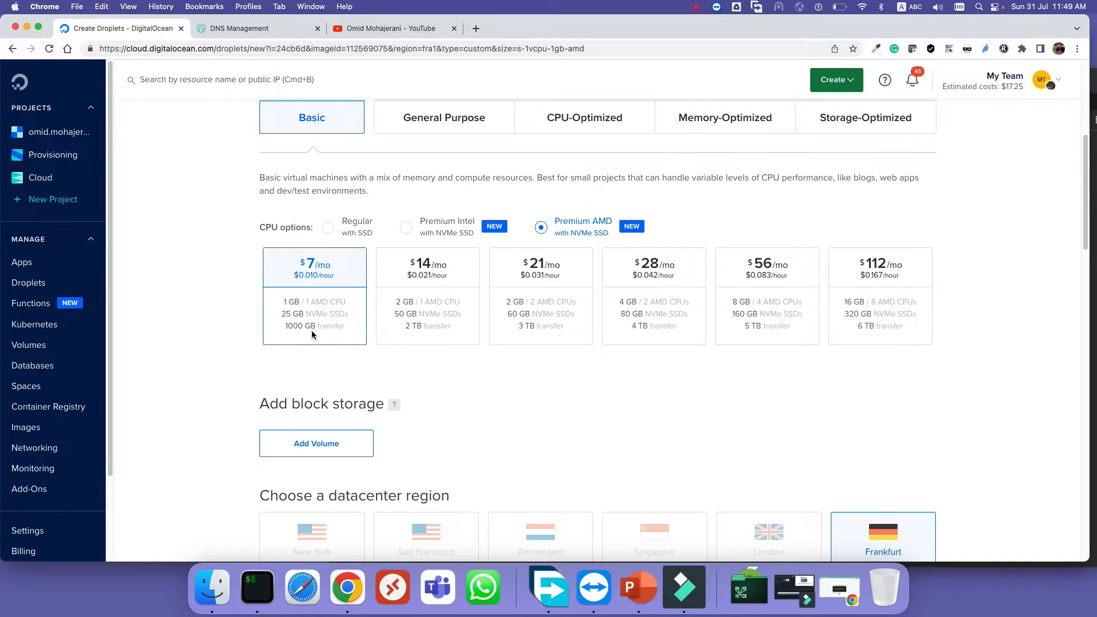
- Authorise all SSH keys on the new Frankfurt droplet
scroll(314, 326, down, 1)
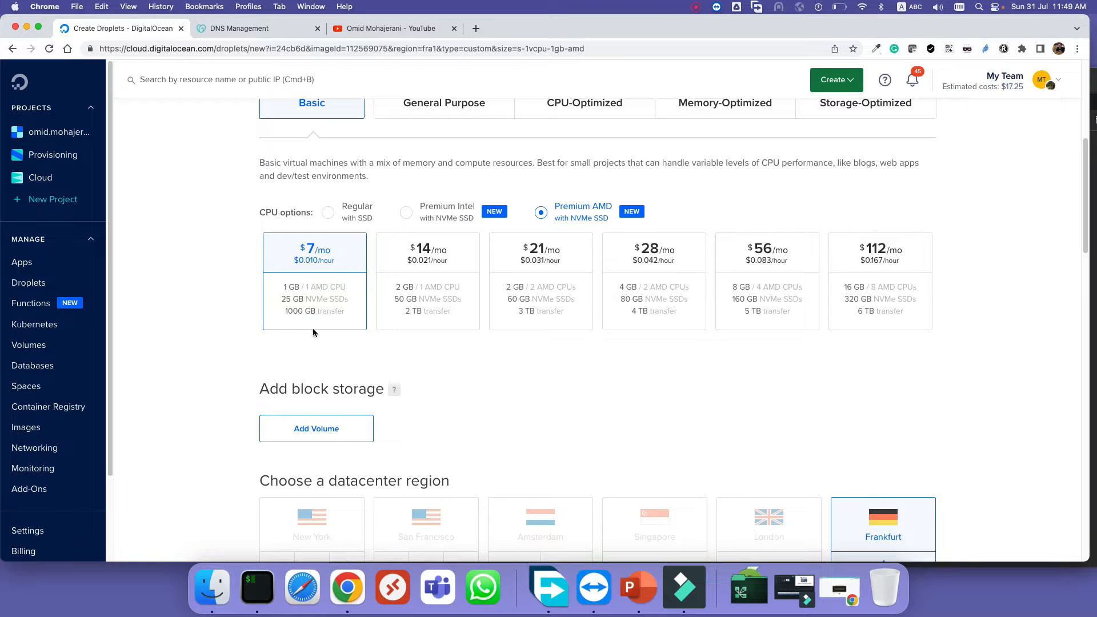
scroll(547, 373, down, 10)
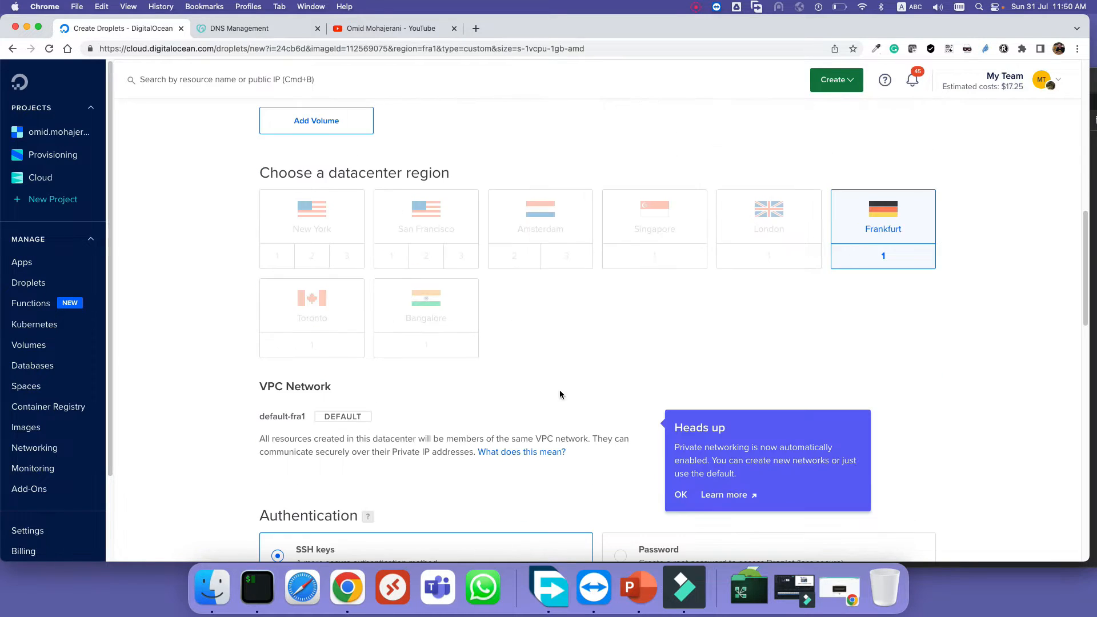
scroll(548, 393, down, 7)
click(280, 435)
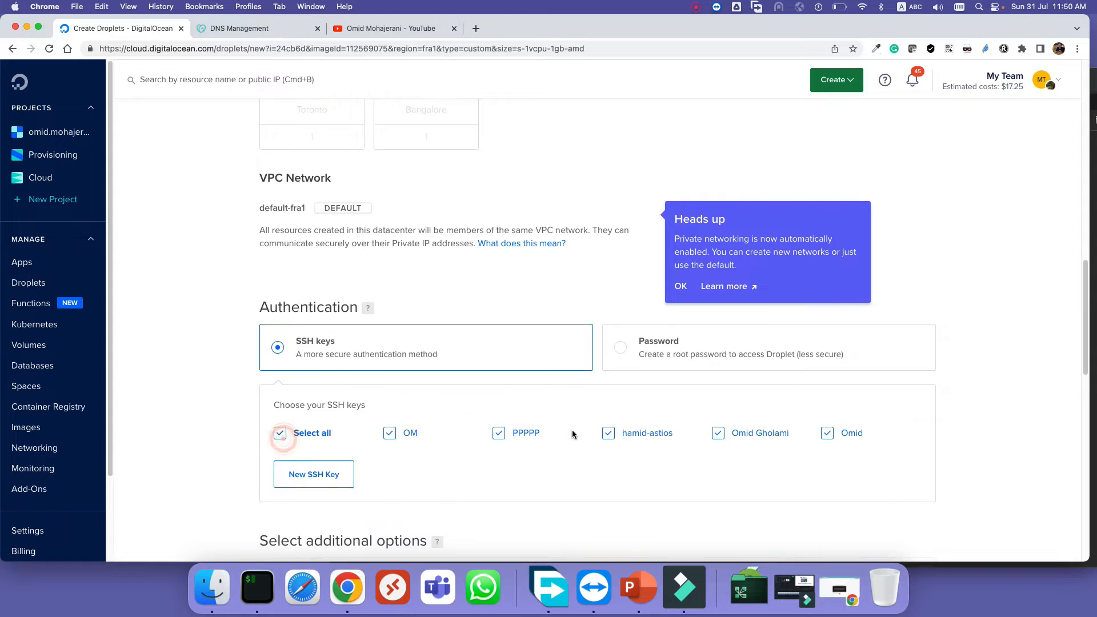
scroll(574, 430, down, 14)
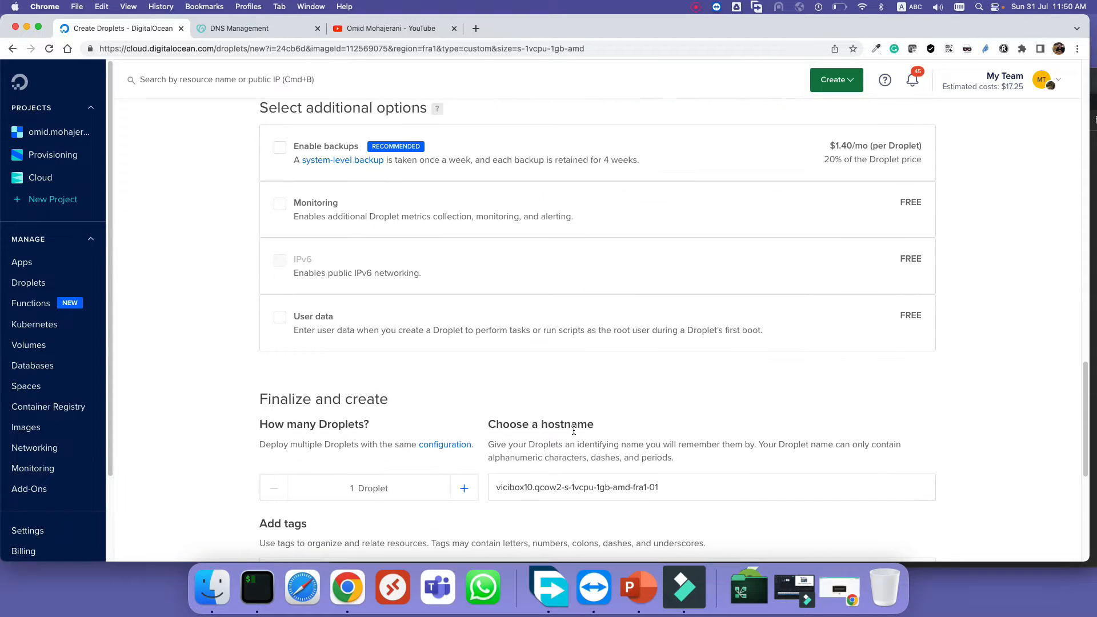
scroll(573, 430, down, 7)
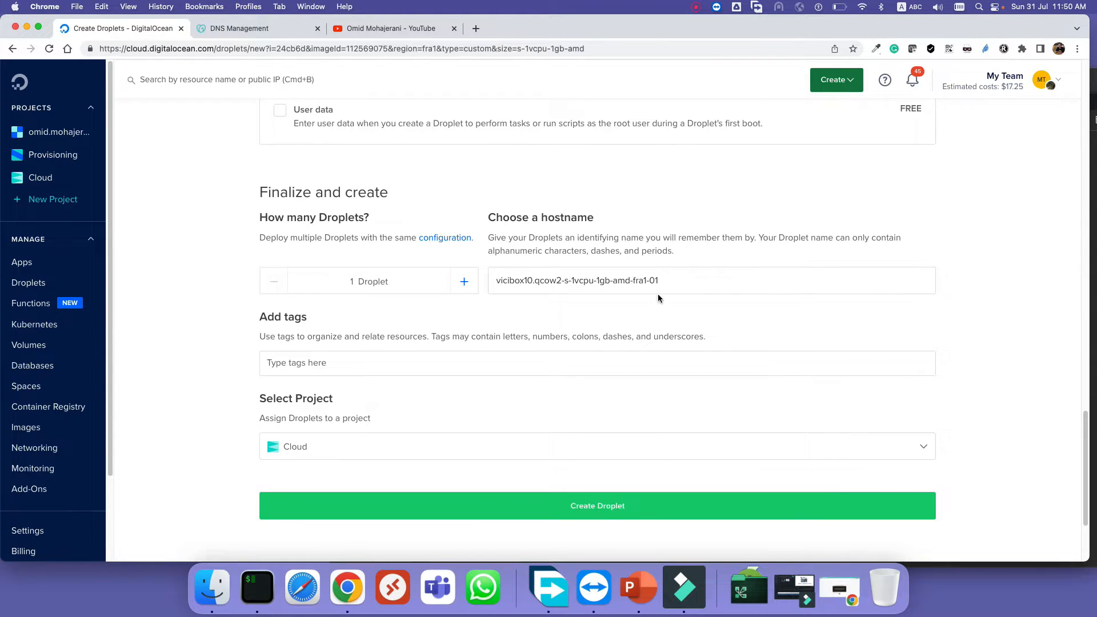
- Set hostname viciphone.omid.blog and tag vicibox10, then create the droplet
drag(683, 284, 307, 270)
text(viciphone.omid.blog)
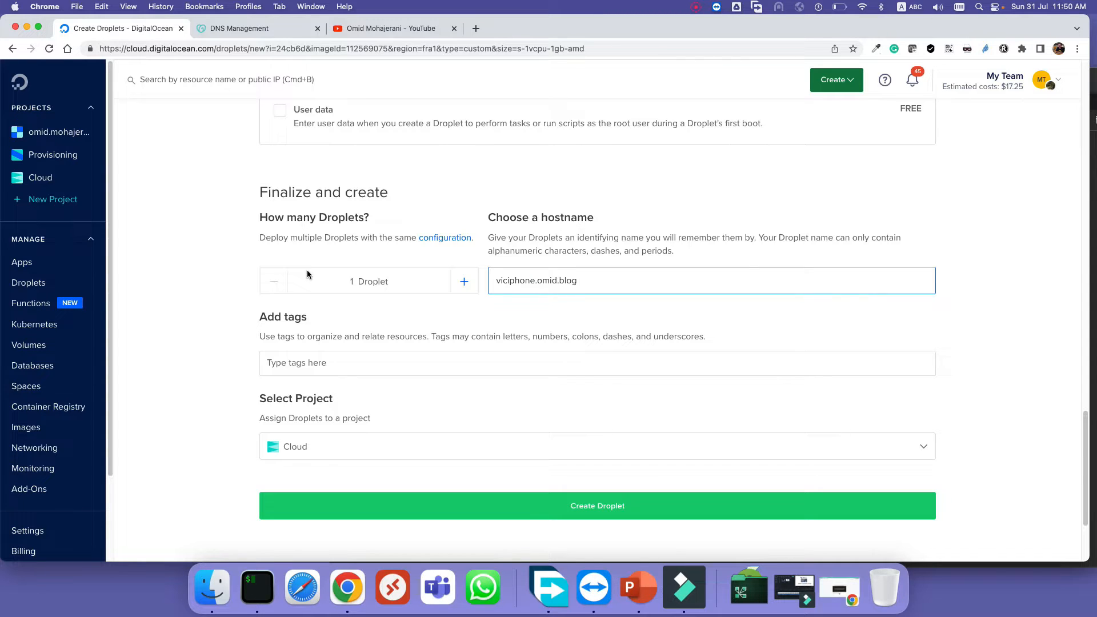
click(312, 365)
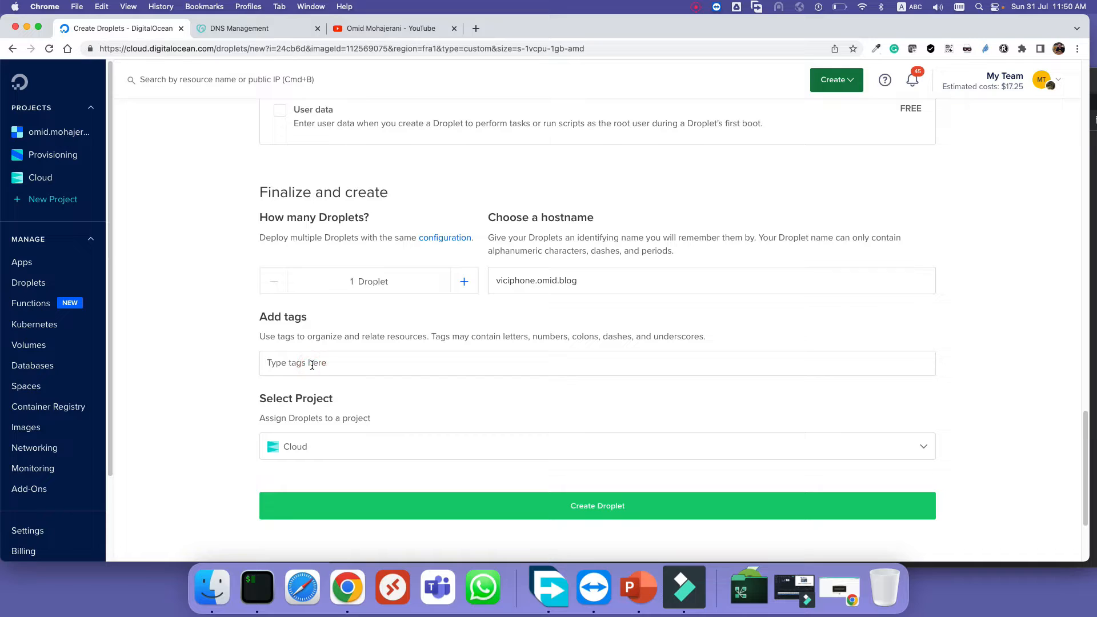
text(vicibox10)
click(198, 384)
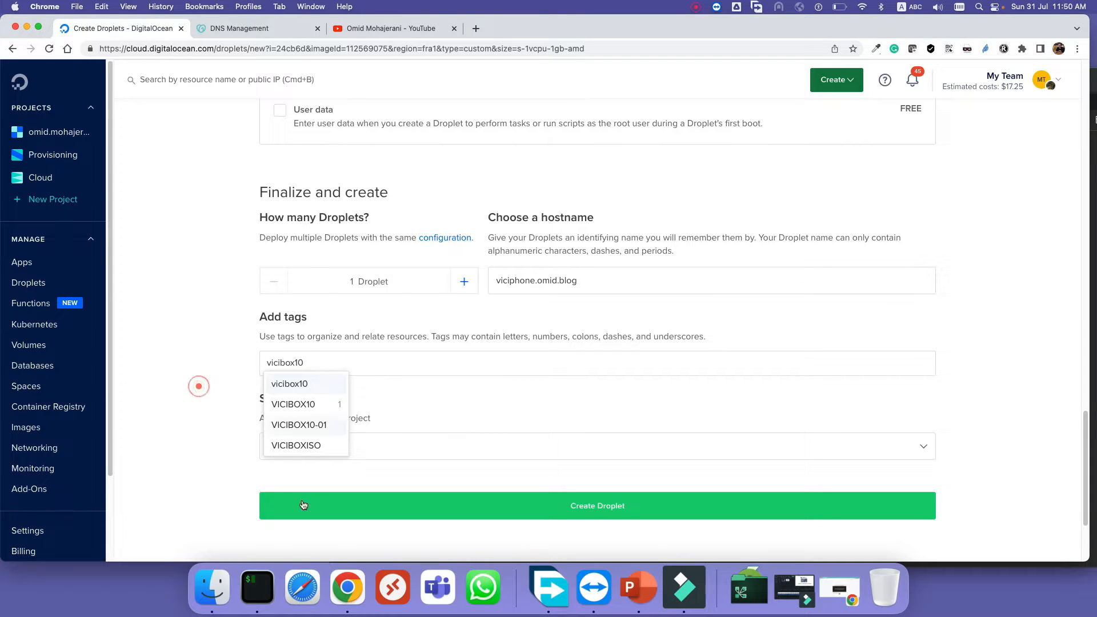
click(214, 449)
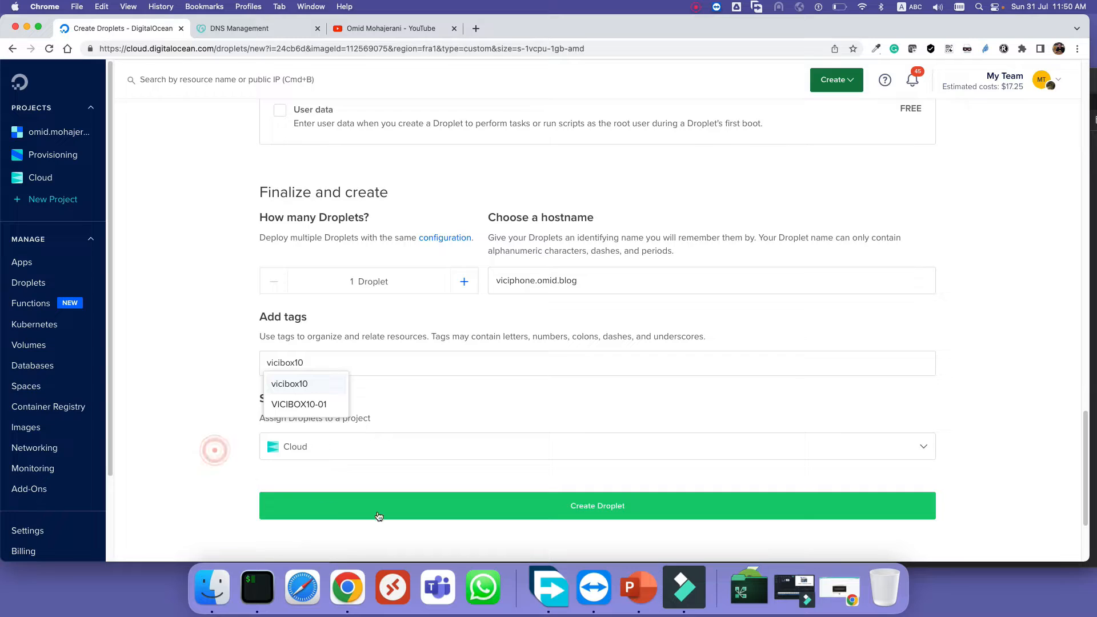
click(592, 510)
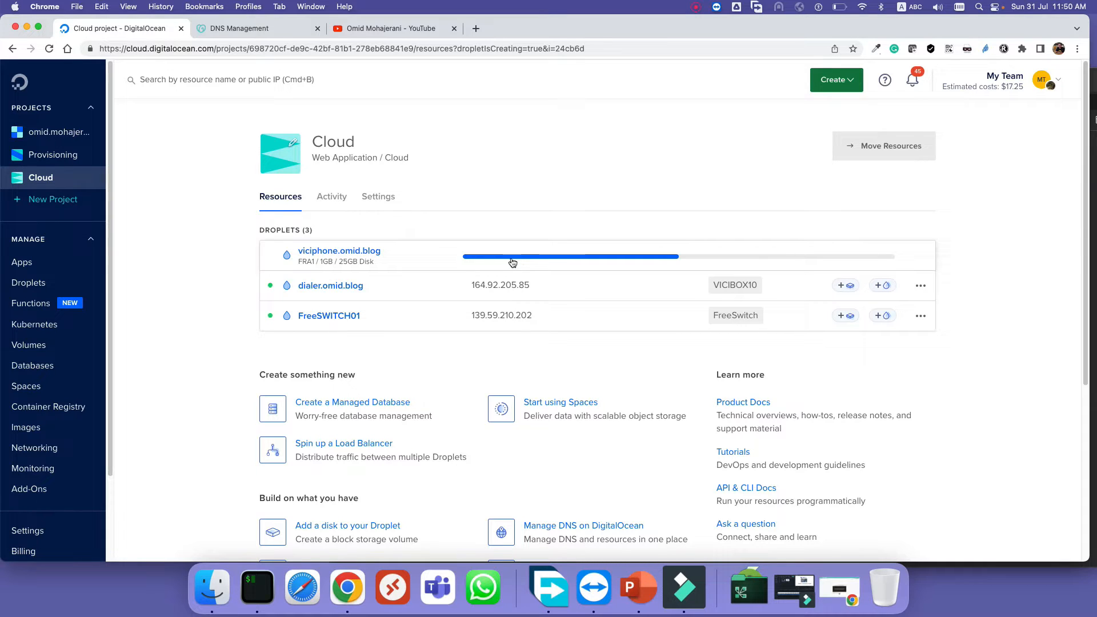
- Let the droplet provision, then switch to GoDaddy's DNS records for omid.blog
click(246, 28)
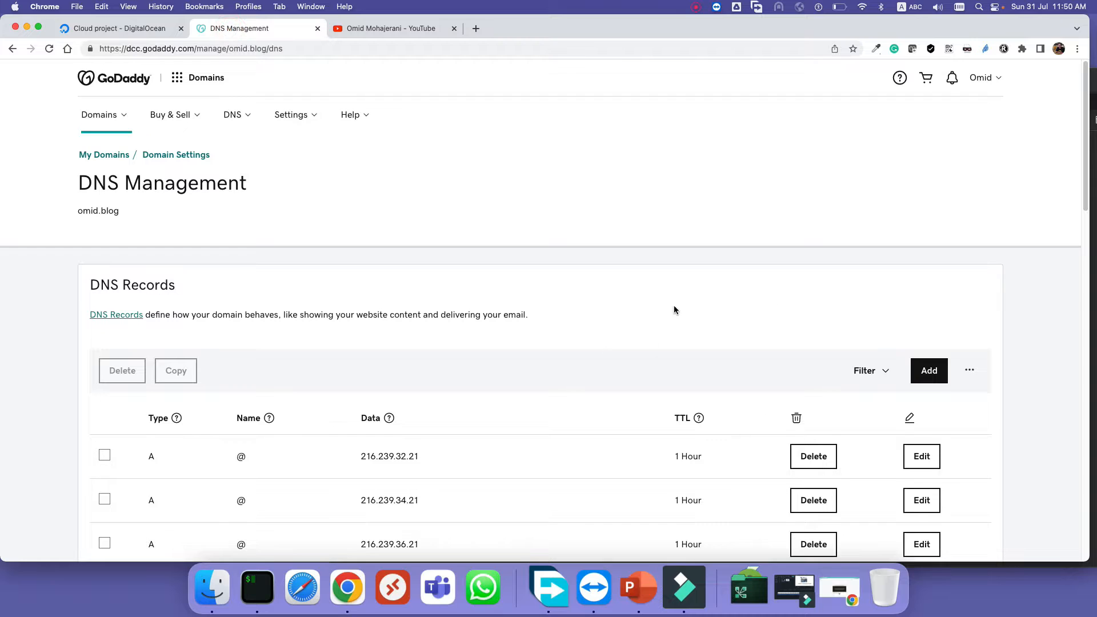
- Start a new DNS record for omid.blog with type A
scroll(674, 310, down, 1)
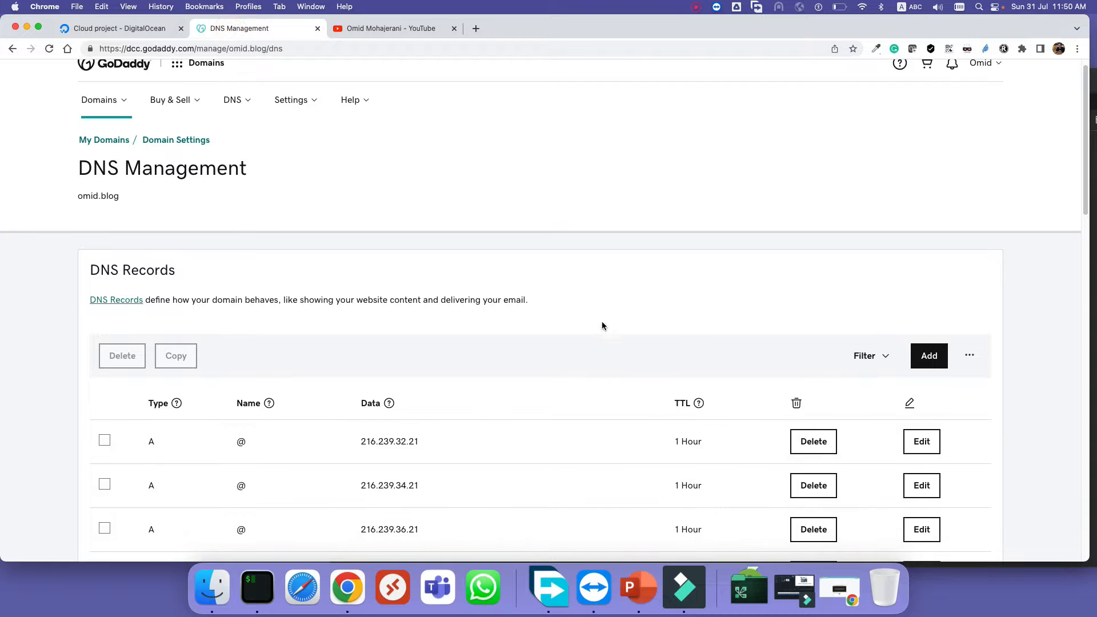
click(929, 362)
scroll(183, 446, down, 2)
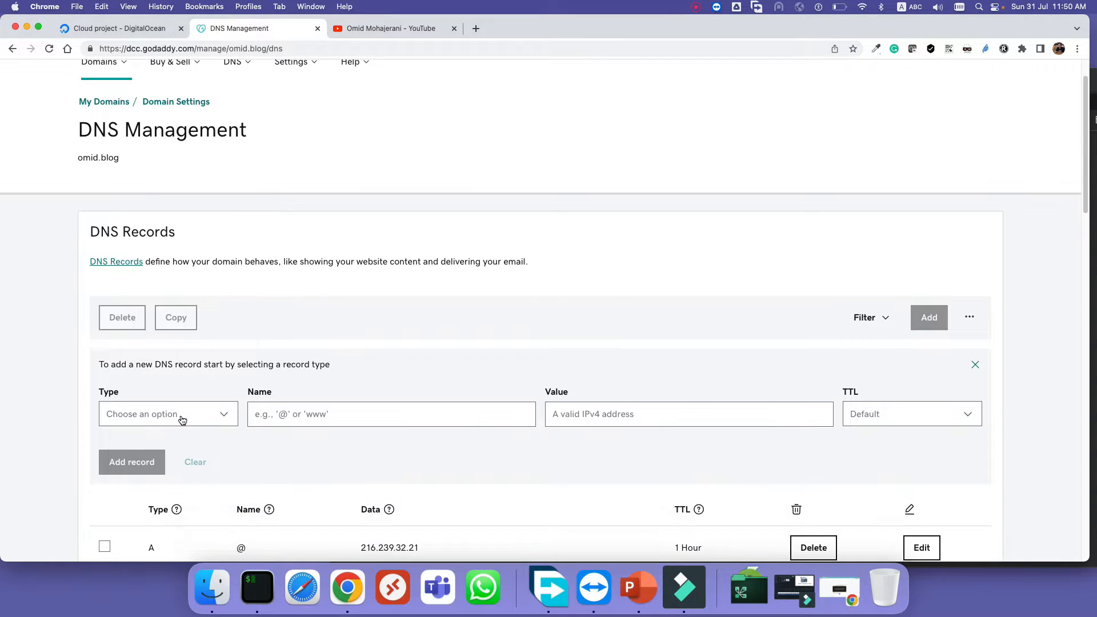
click(181, 420)
click(110, 230)
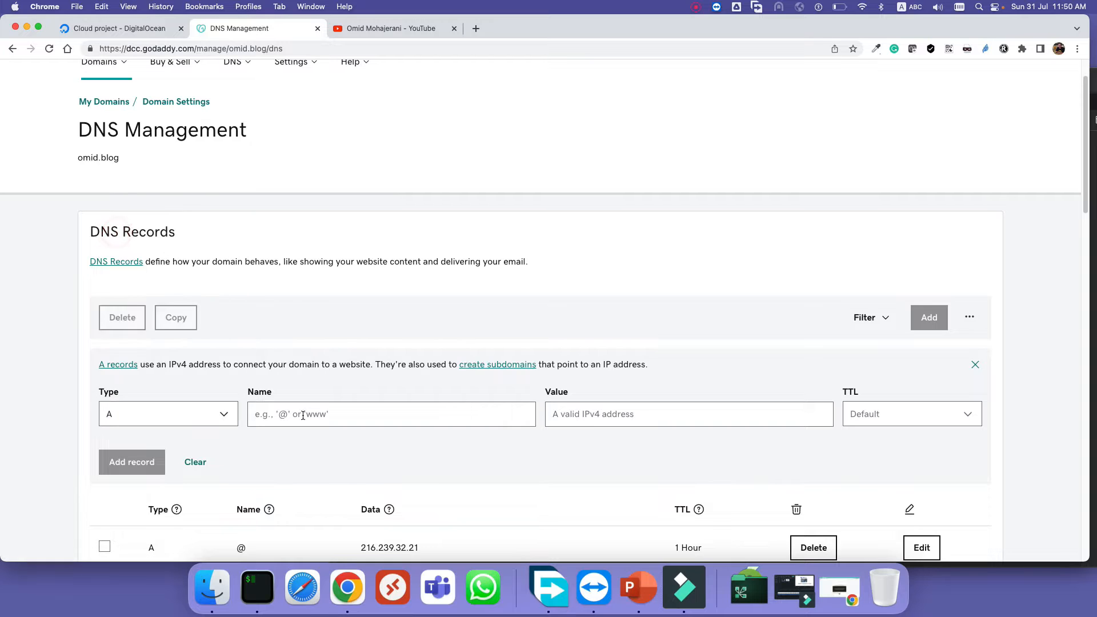
- Return to DigitalOcean, where the droplet now shows IP 138.197.185.135
click(406, 27)
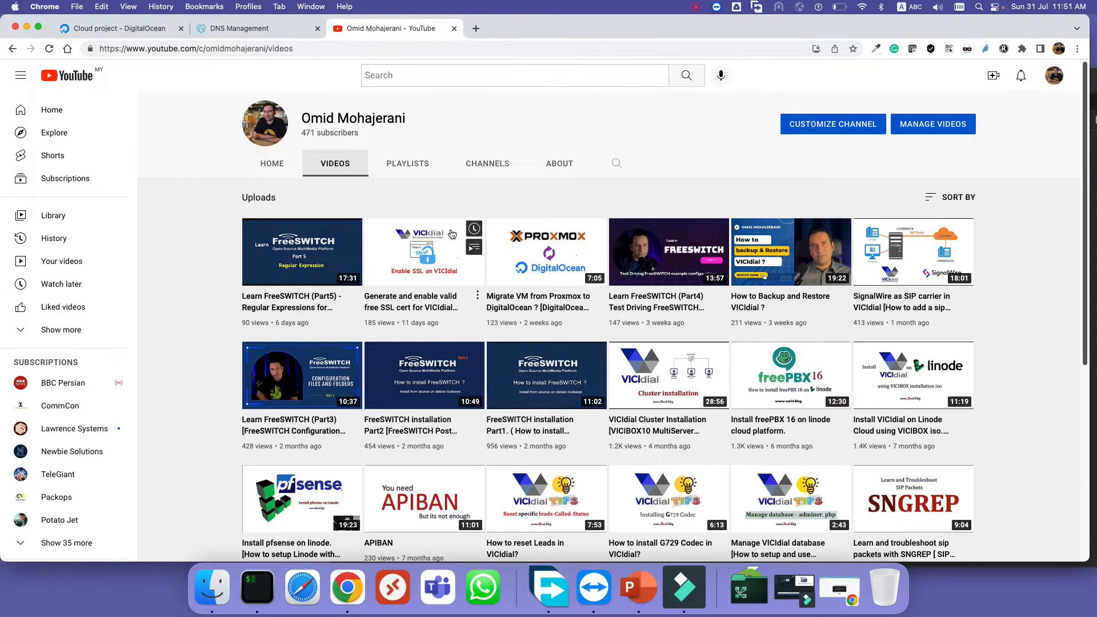
mouse_move(428, 264)
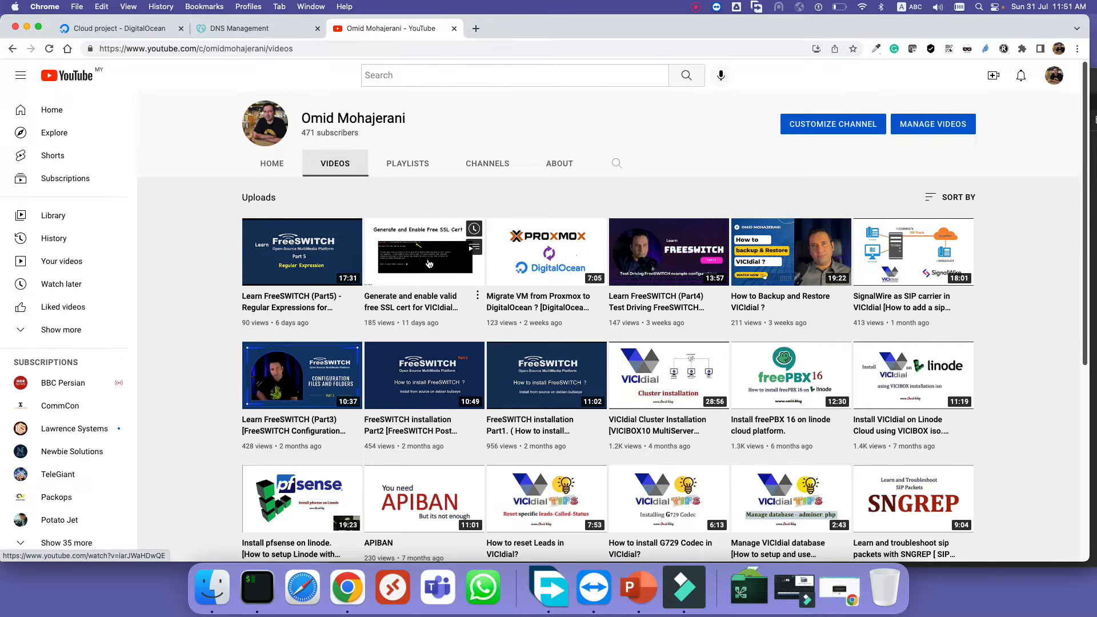
click(282, 31)
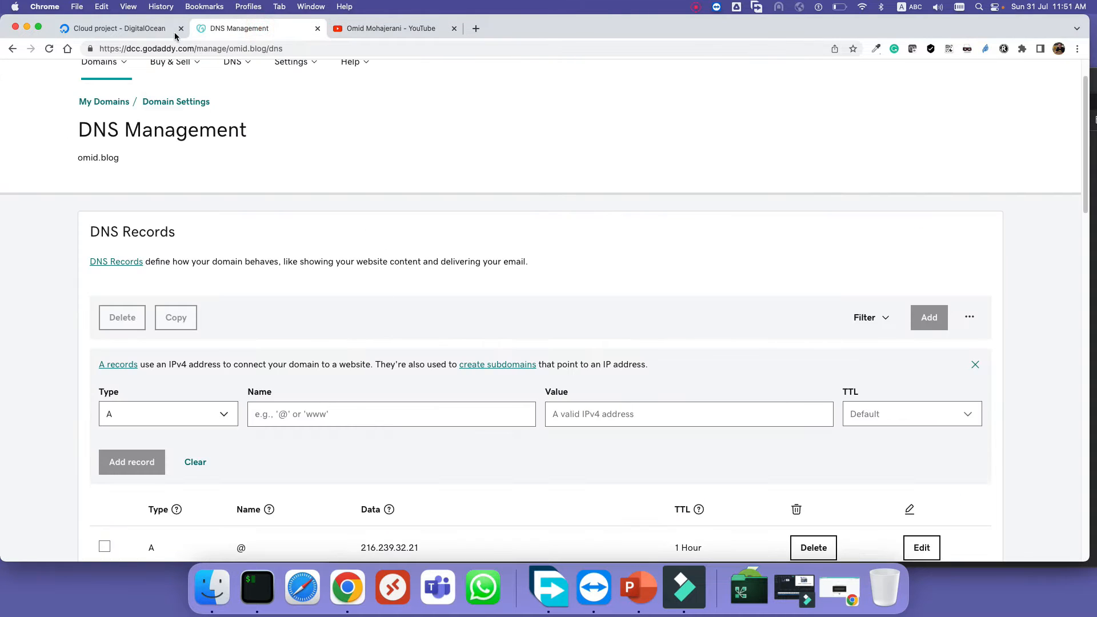
click(139, 32)
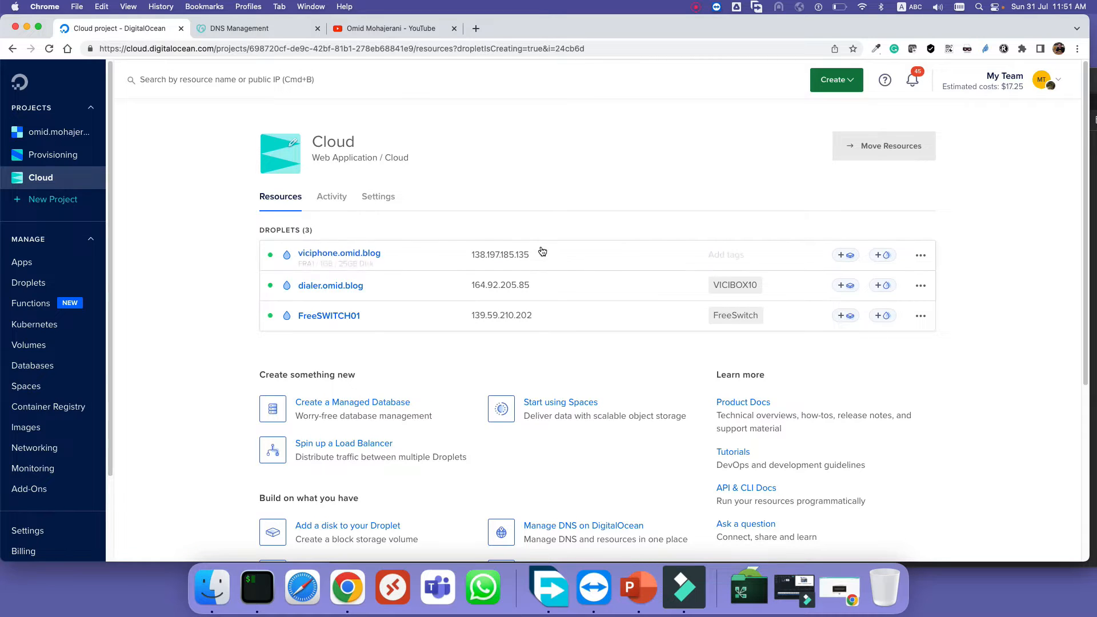
- Copy the droplet's IP 138.197.185.135 into the new A record's Value field
click(540, 255)
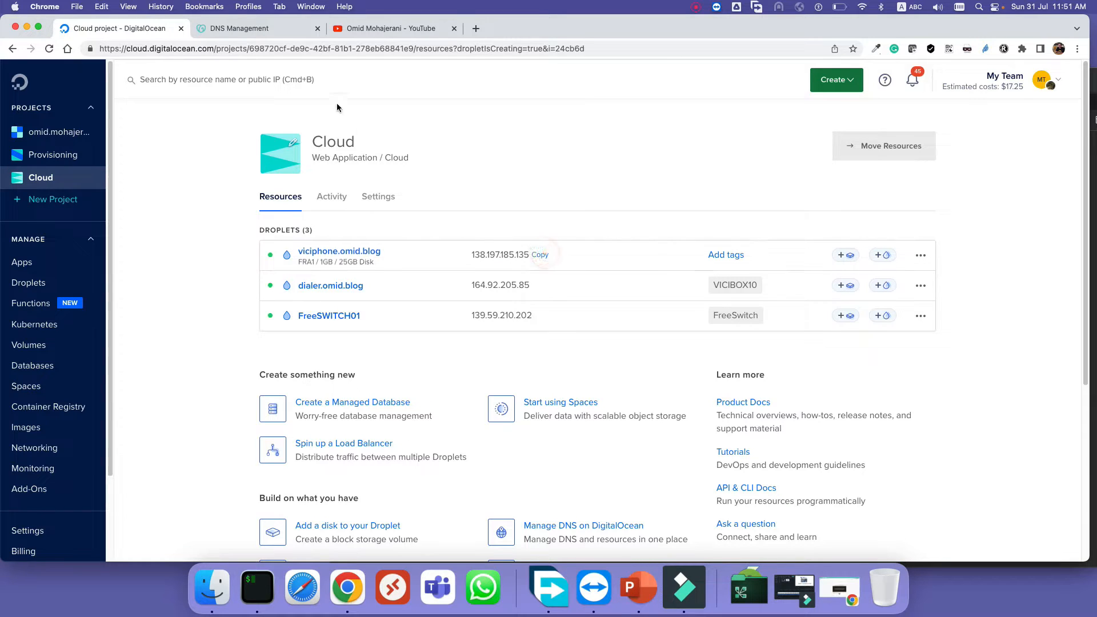
click(252, 27)
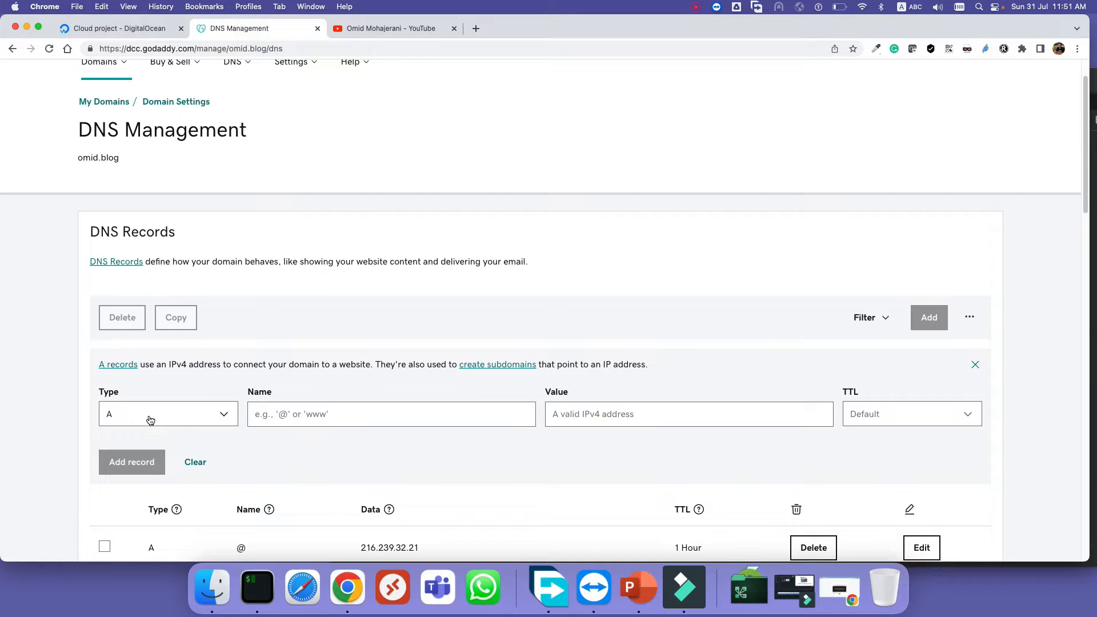
click(280, 413)
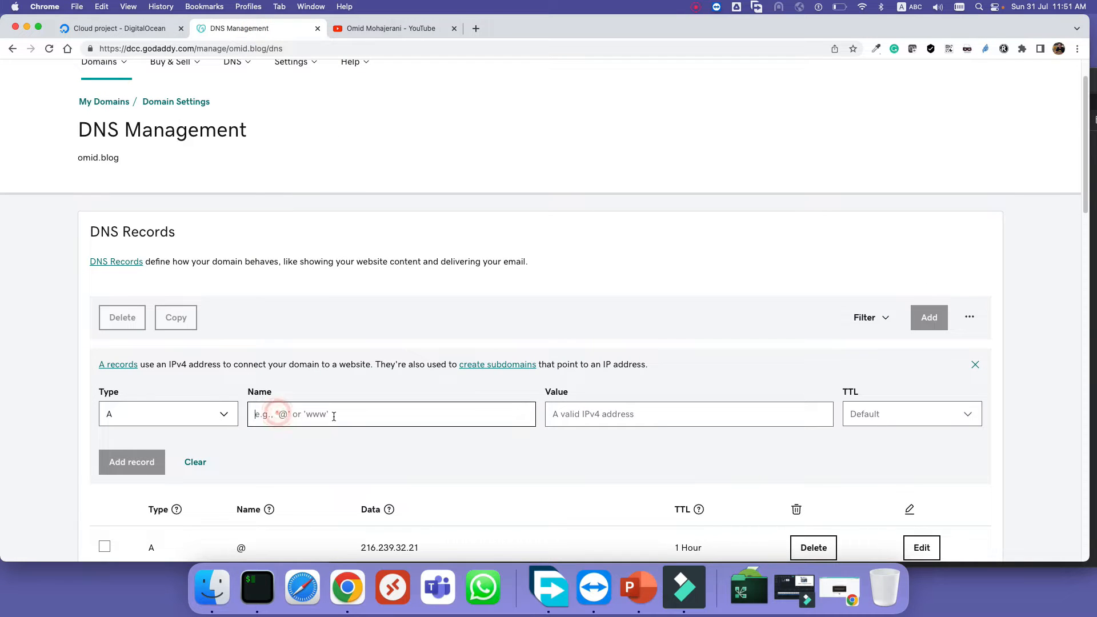
right_click(581, 416)
click(623, 474)
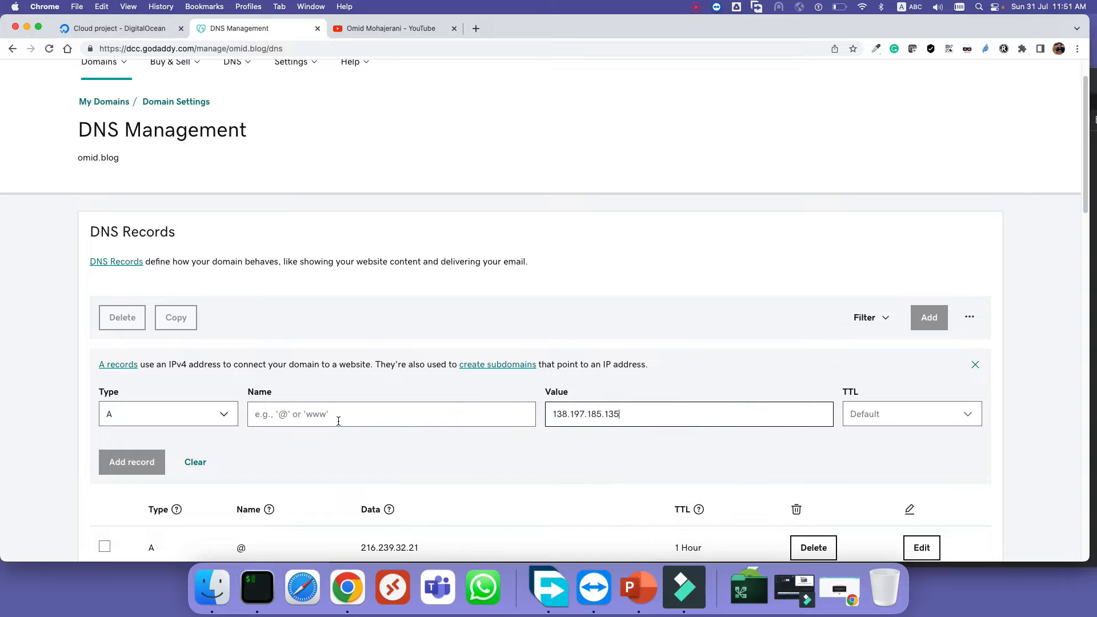
- Name the A record viciphone, save it, and dismiss the confirmation
click(315, 417)
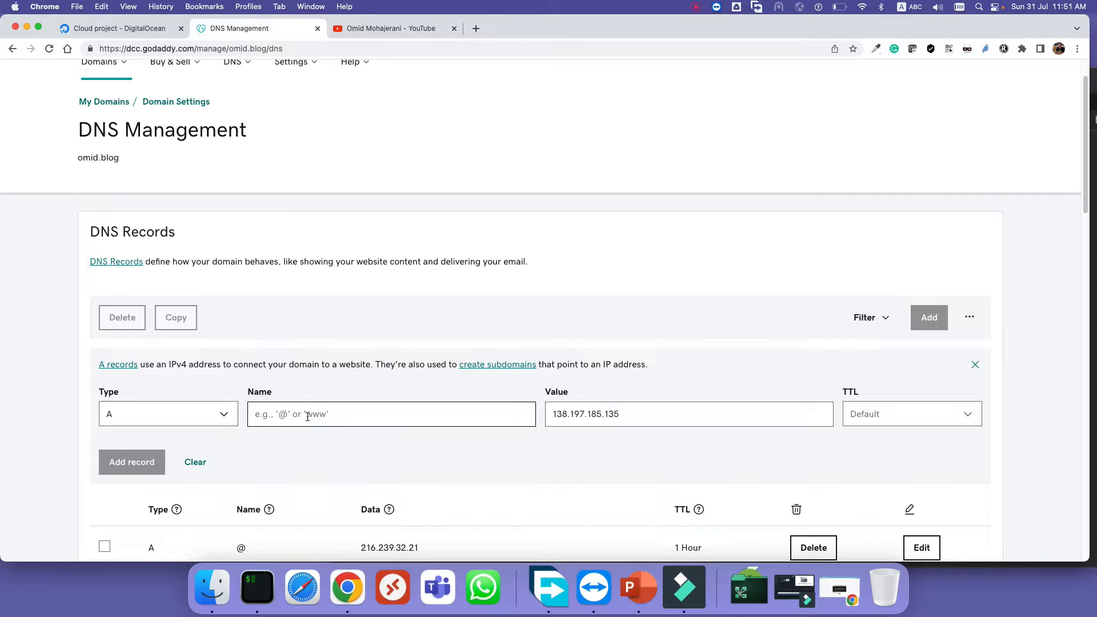
text(viciphone)
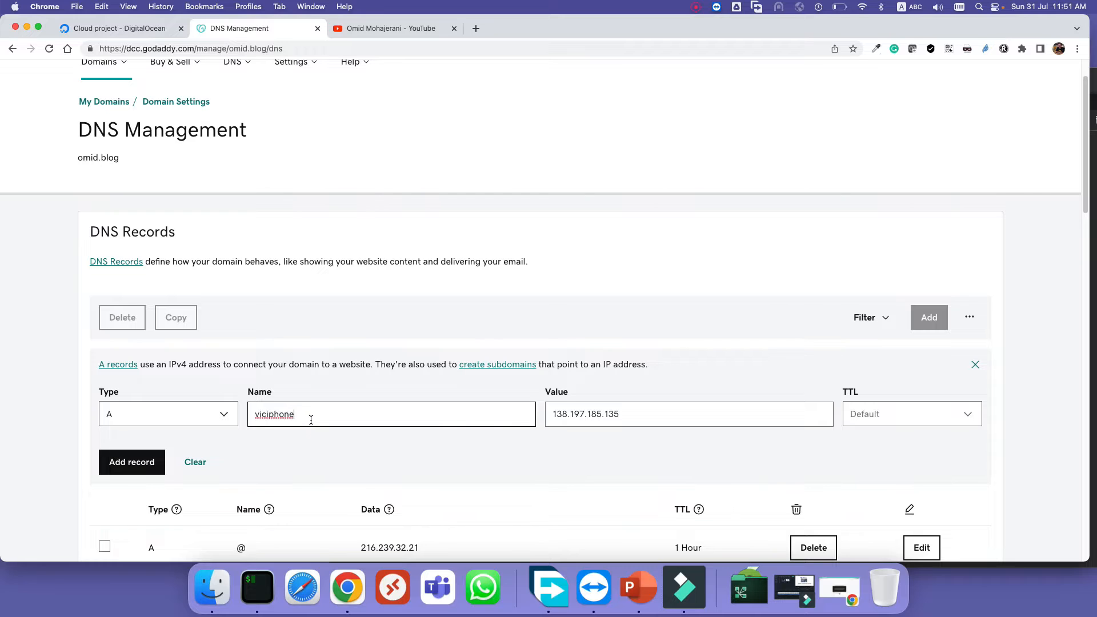
double_click(638, 420)
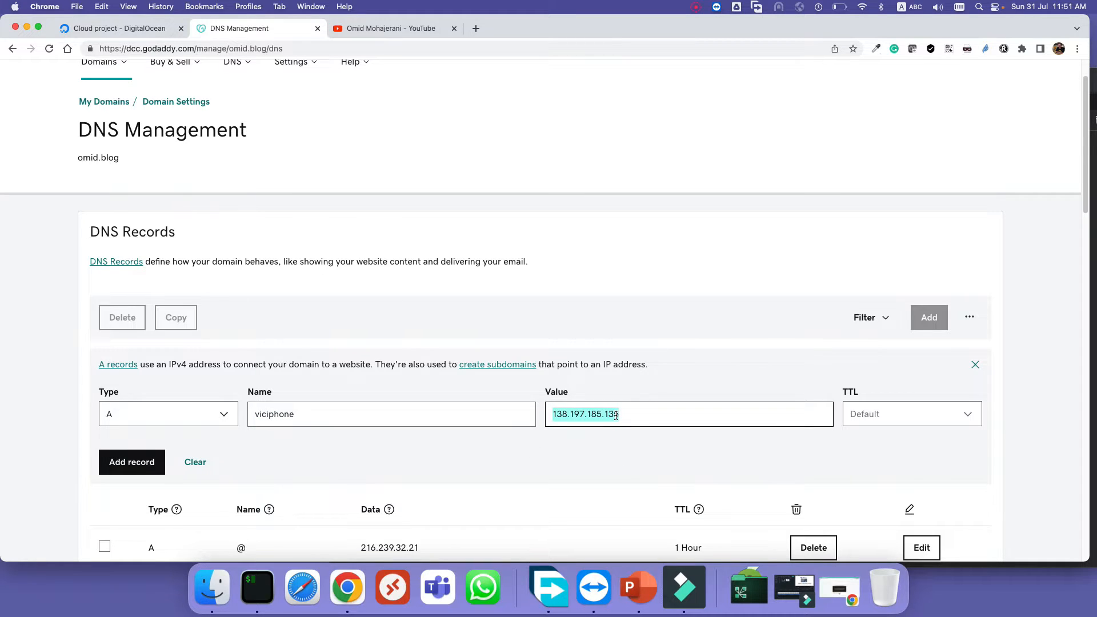
scroll(616, 416, down, 1)
click(139, 441)
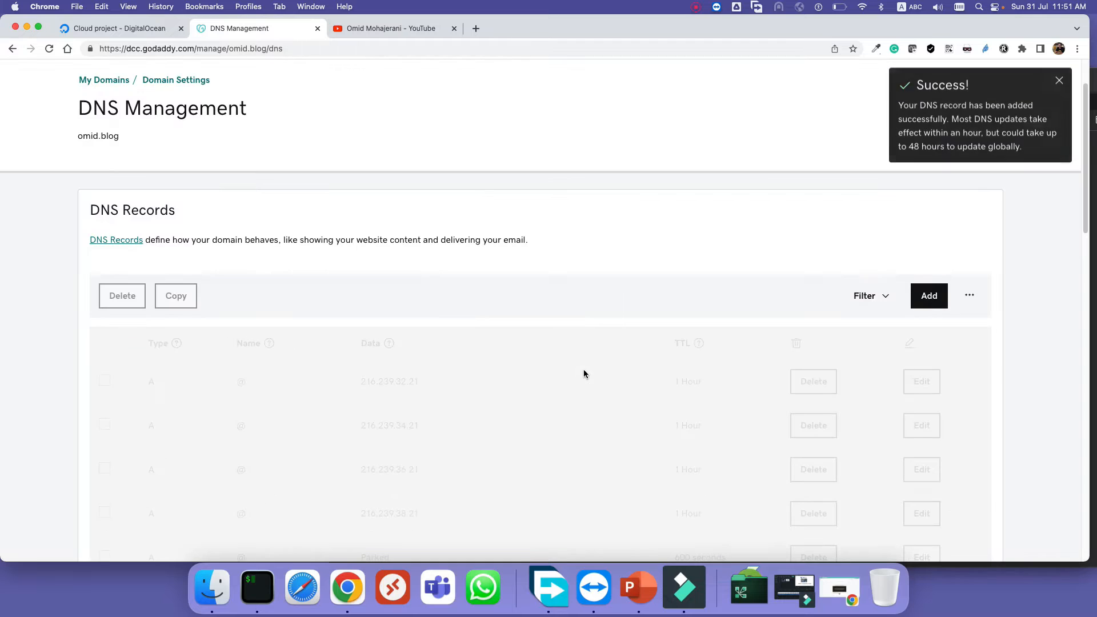
click(1059, 82)
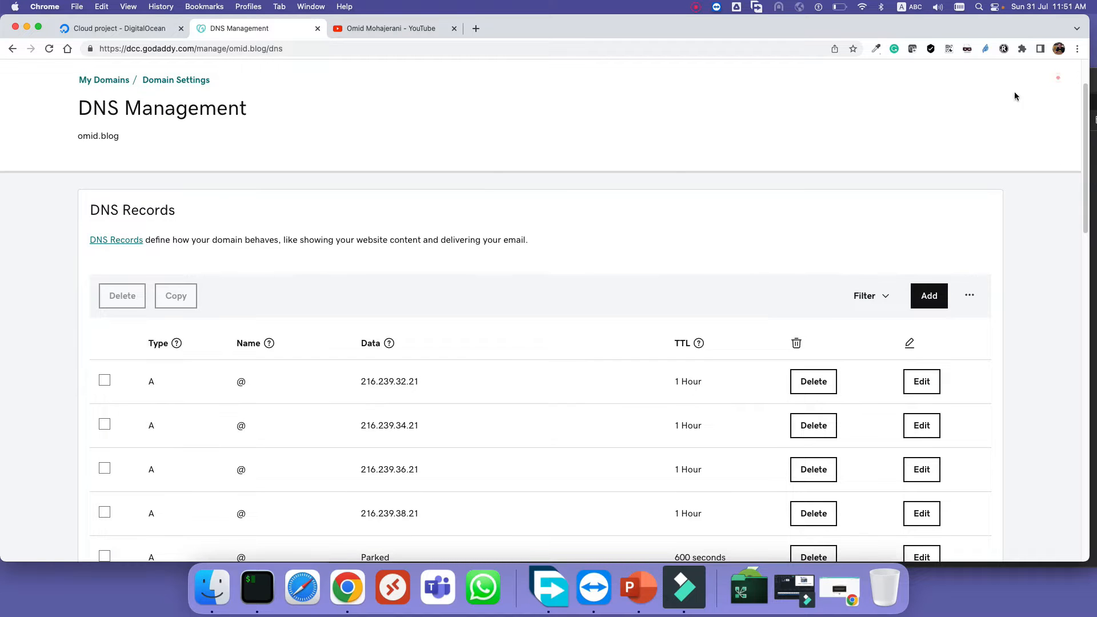
- Open the viciphone.omid.blog droplet's page and launch its web Droplet Console
click(133, 34)
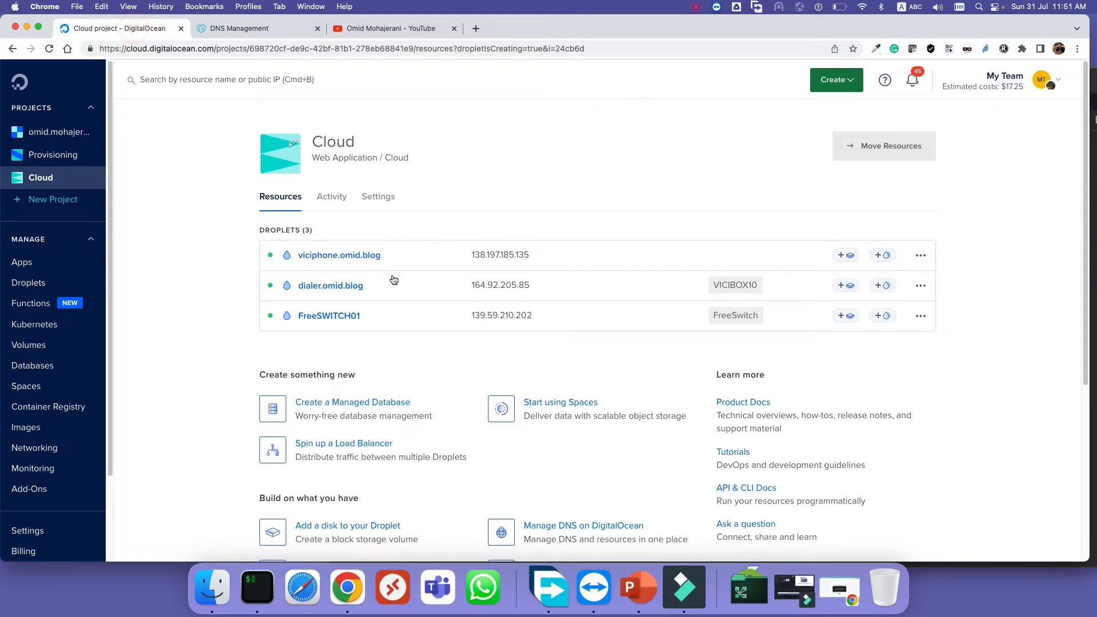
click(378, 257)
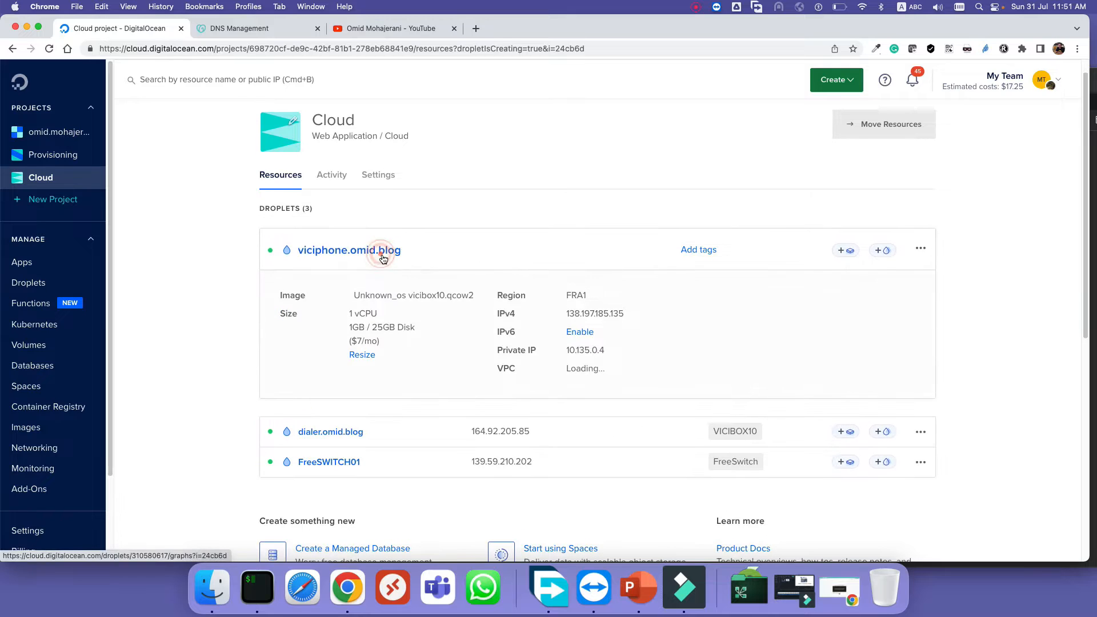
scroll(441, 338, down, 1)
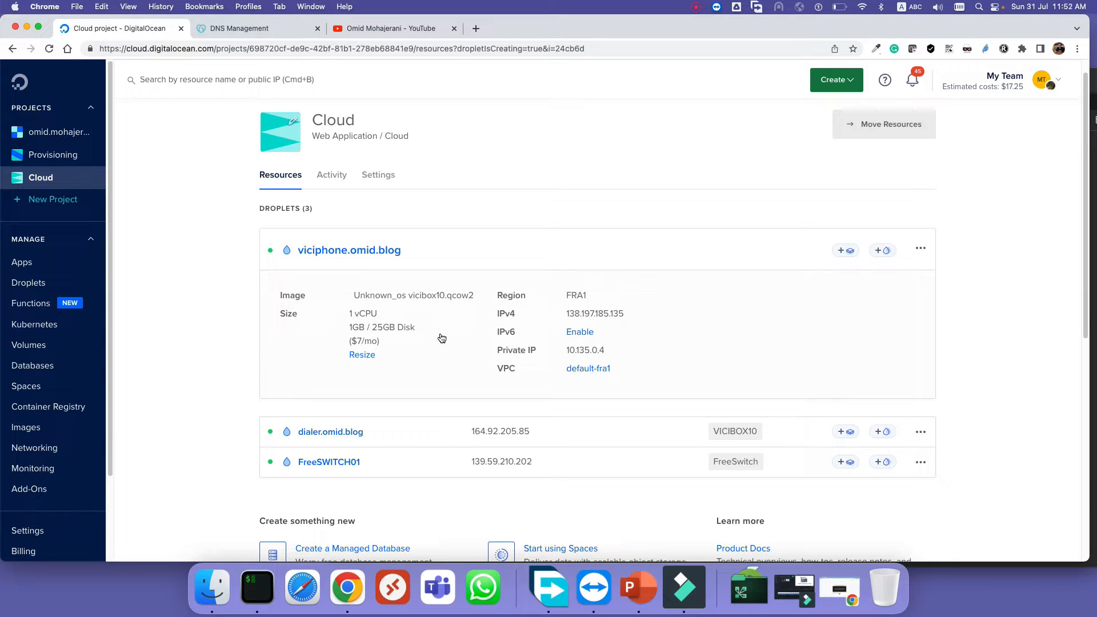
click(372, 252)
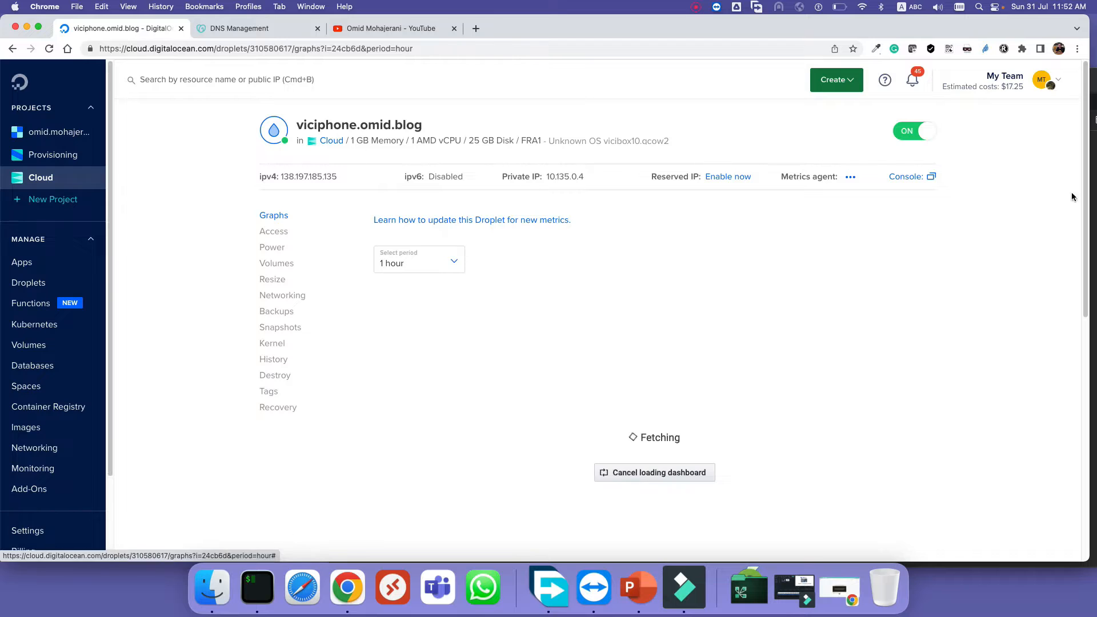
click(912, 177)
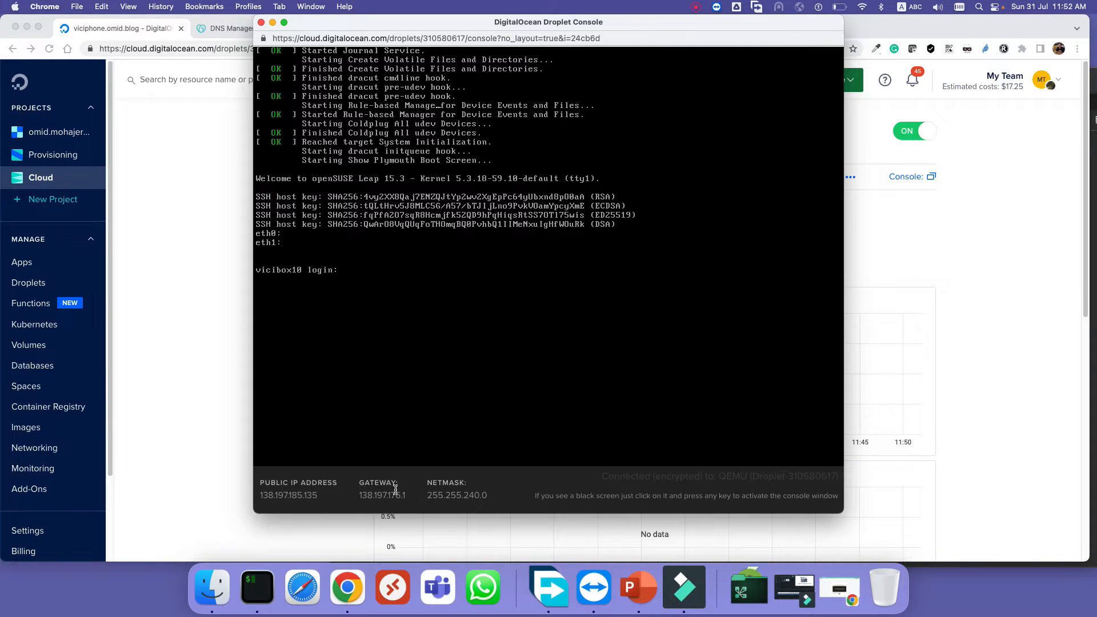
- Log in to the droplet console as root with the account password
click(513, 322)
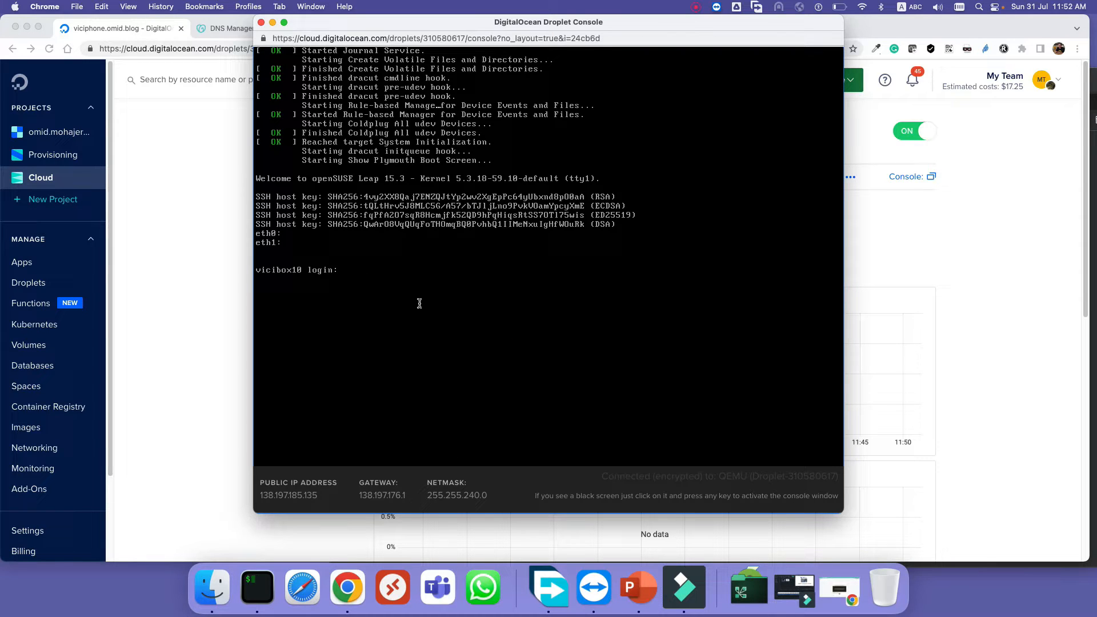
click(451, 308)
text(root)
key(Return)
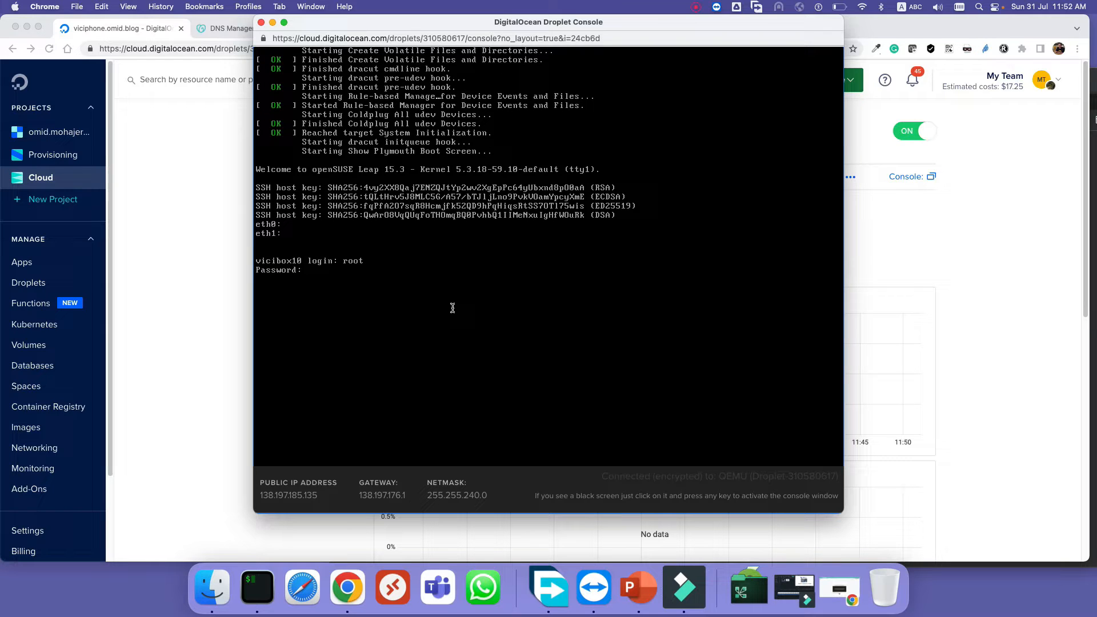
key(Return)
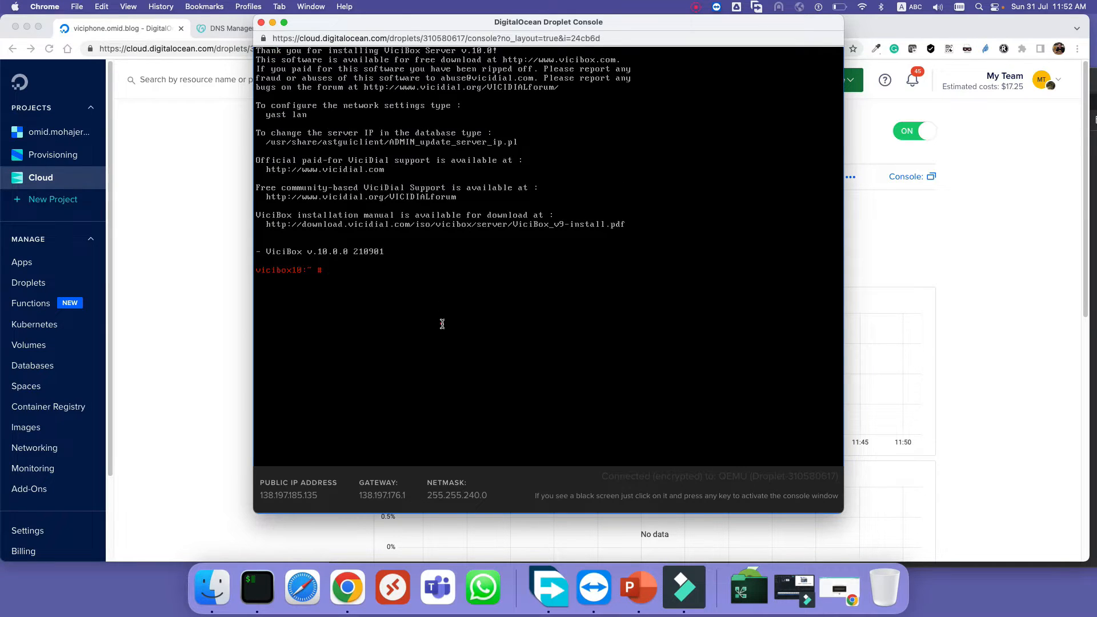
- Run ifconfig to list interfaces, then launch YaST network settings with yast lan
click(442, 324)
text(ifconfig)
key(Return)
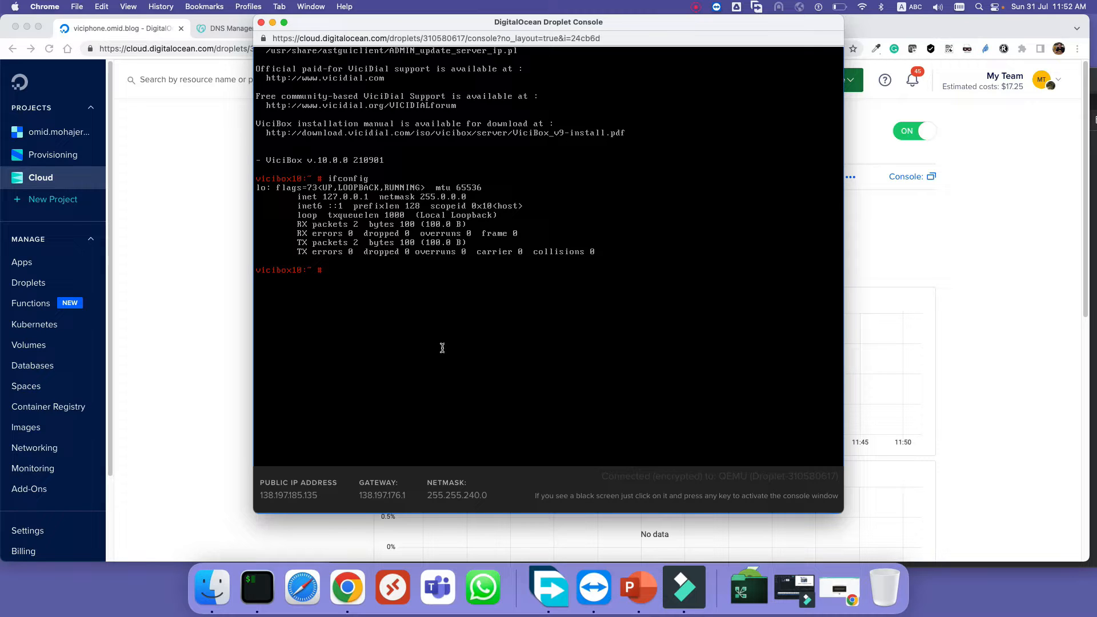
text(yast lan)
key(Return)
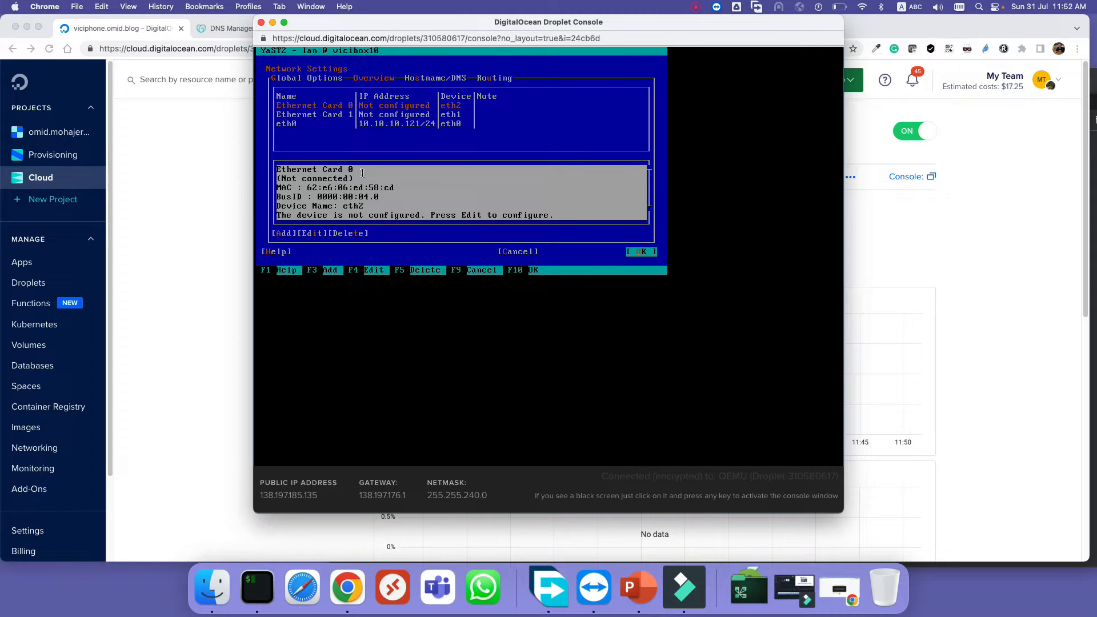
- In YaST, select the eth0 interface (10.10.10.121/24) and delete it
click(337, 134)
key(Tab)
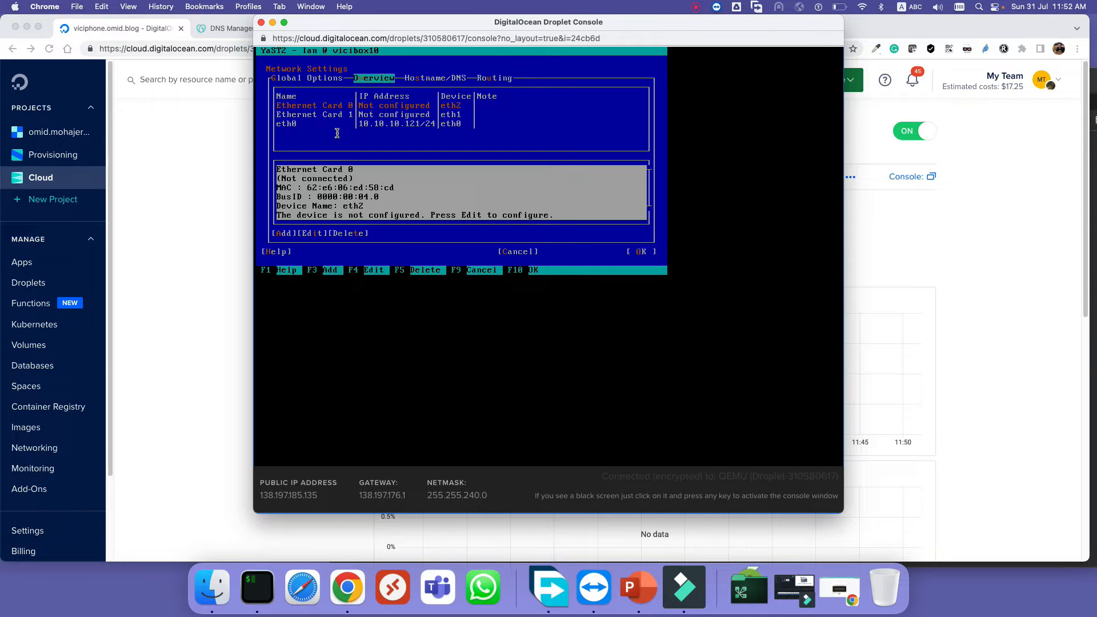
key(Tab)
key(Down)
key(Down)
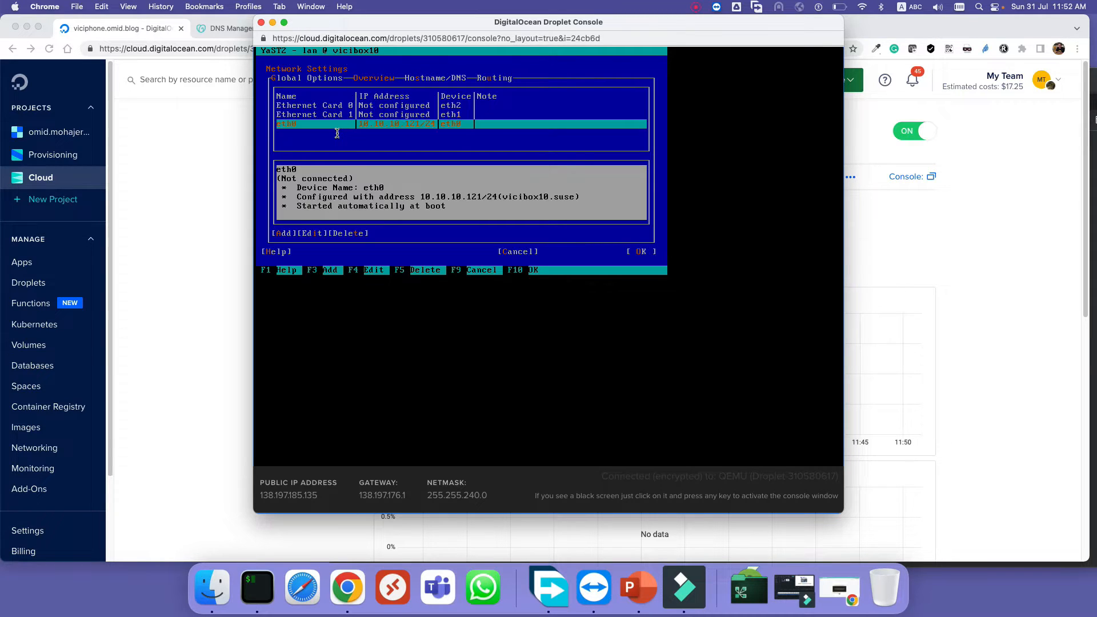
key(Tab)
key(Tab)
key(Tab)
key(Tab)
key(Tab)
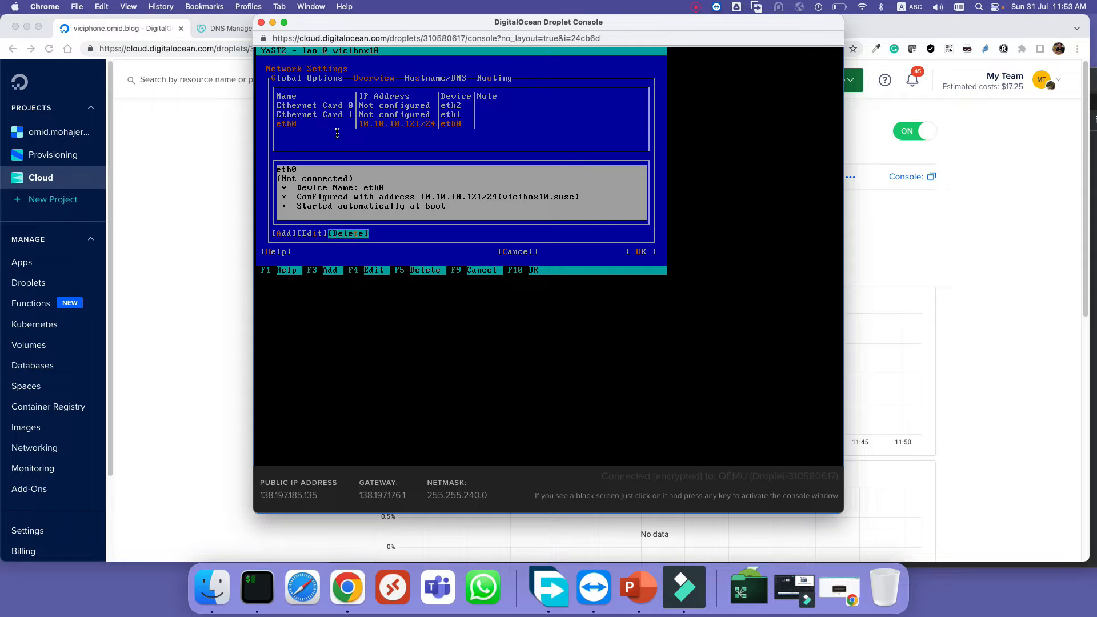
key(Tab)
key(Tab)
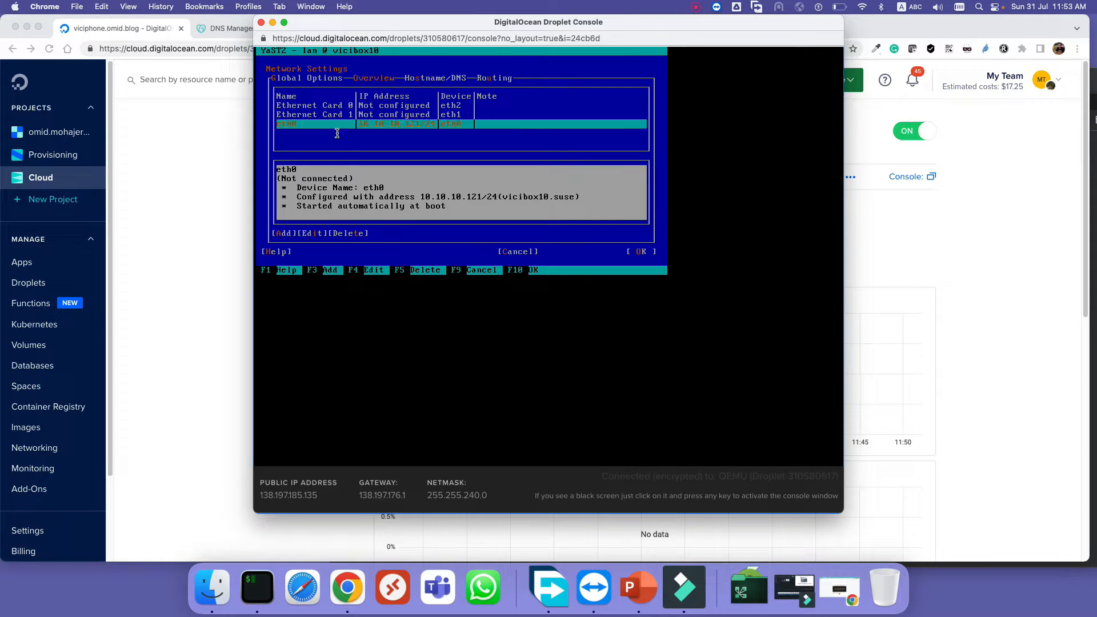
key(Tab)
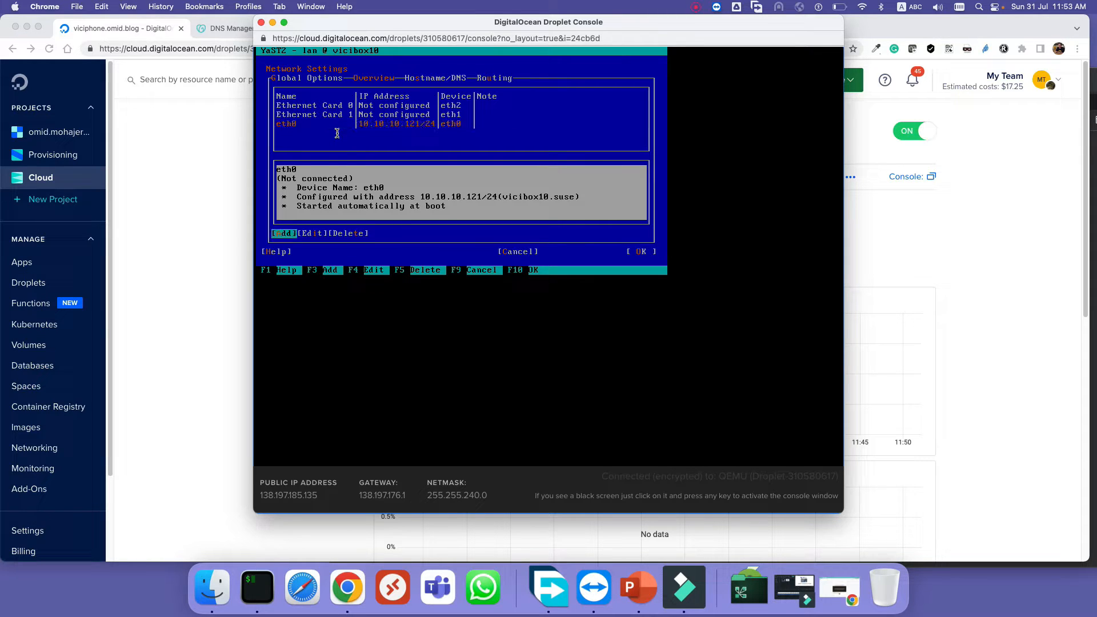
key(Tab)
key(Tab)
key(Return)
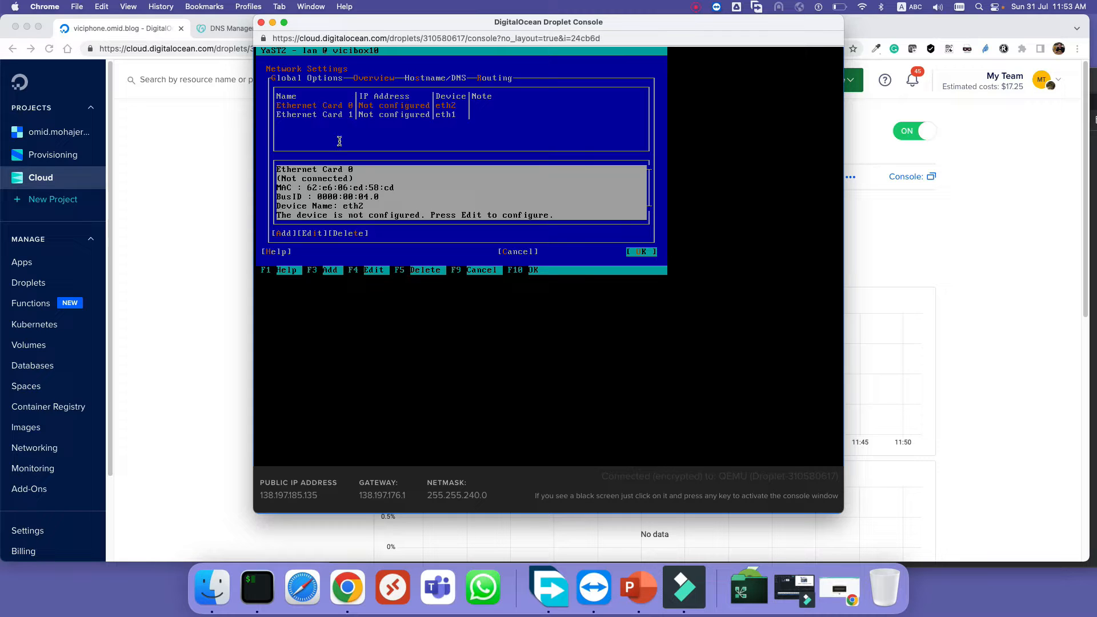
- Switch Ethernet Card 0 (eth2) to a dynamic DHCP address
key(Tab)
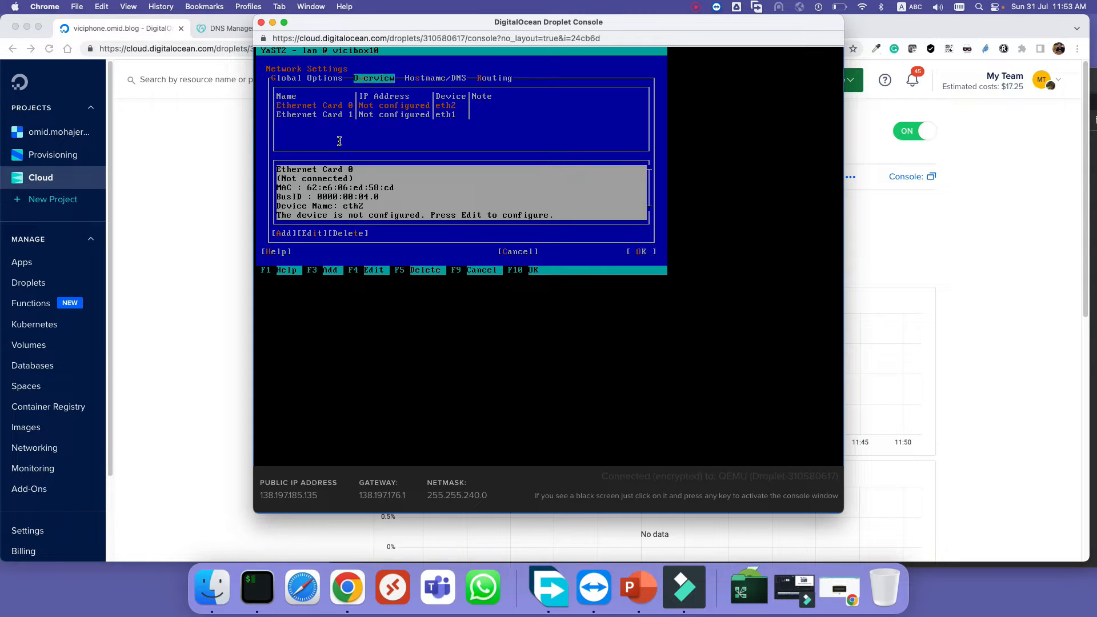
key(Tab)
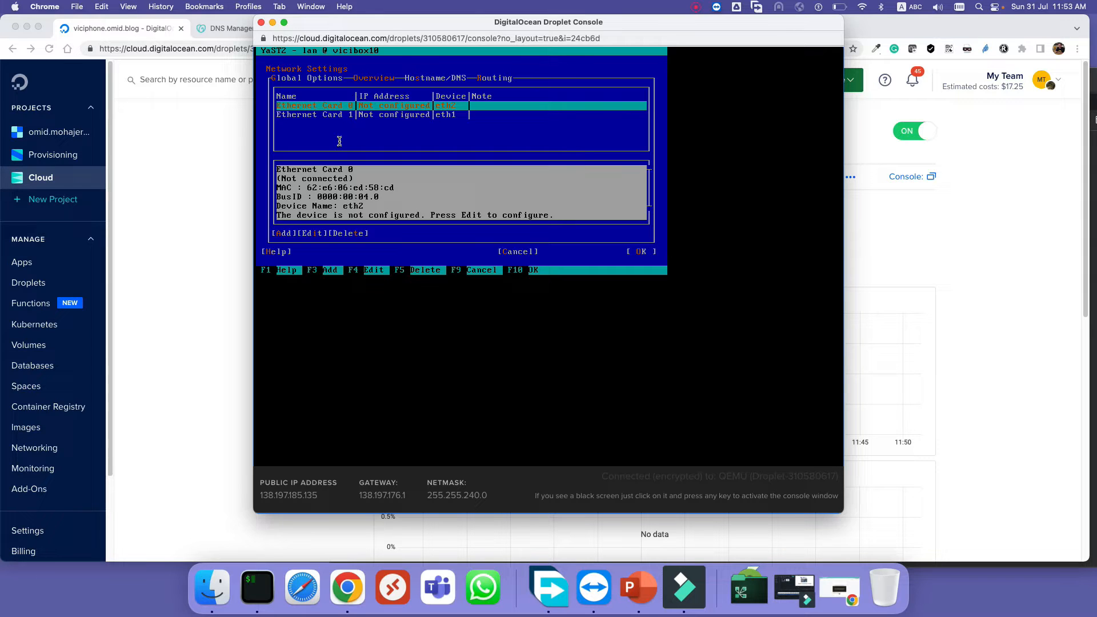
key(Tab)
key(Tab)
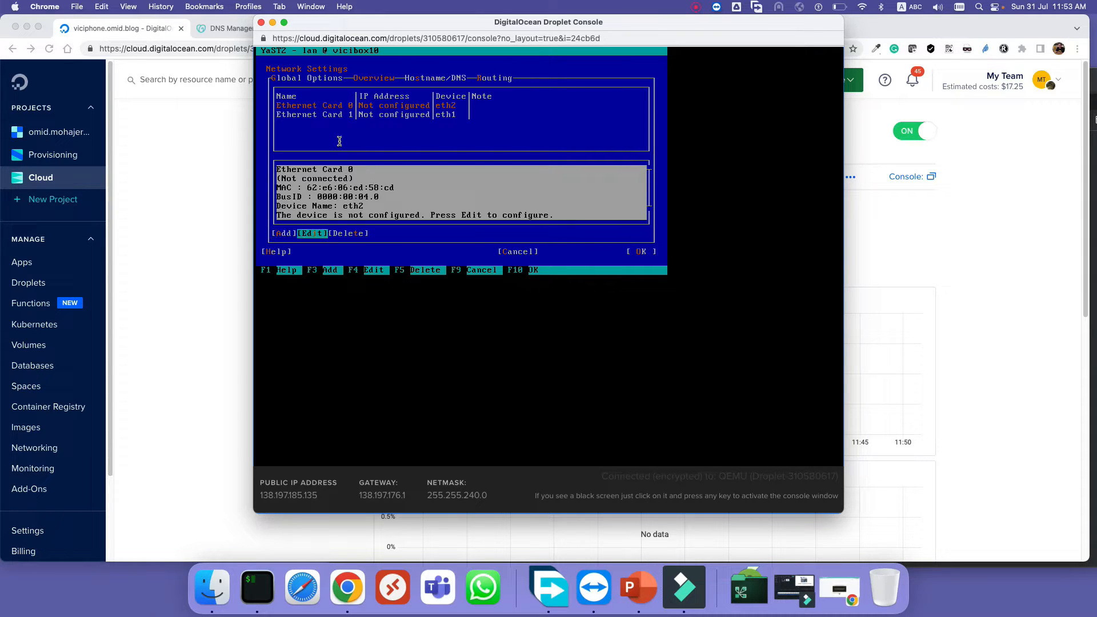
key(Return)
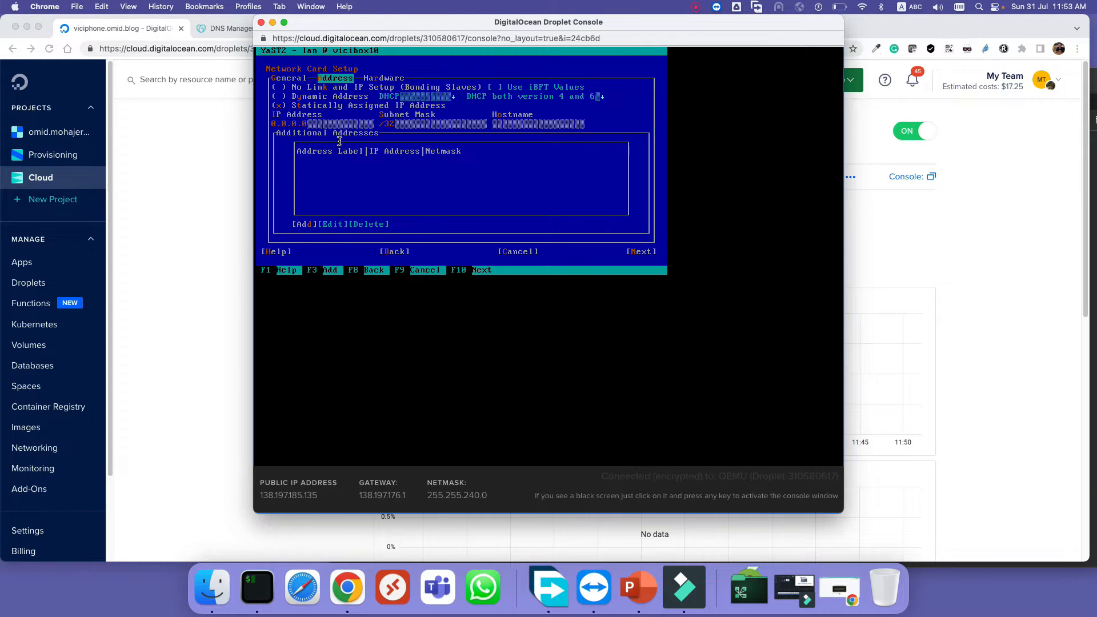
key(Tab)
key(Down)
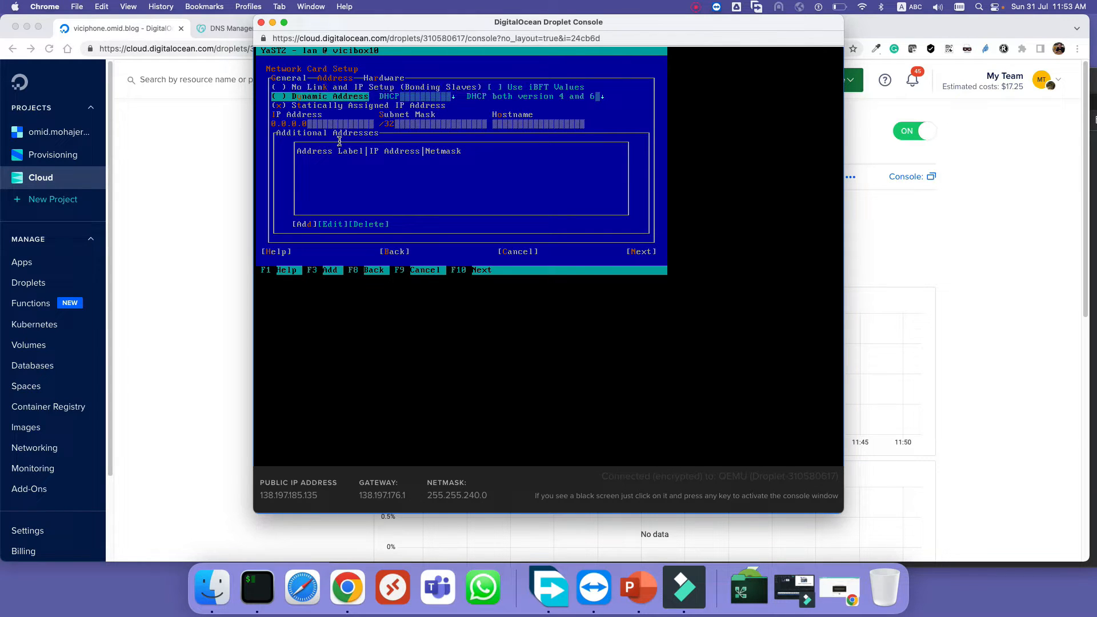
key(space)
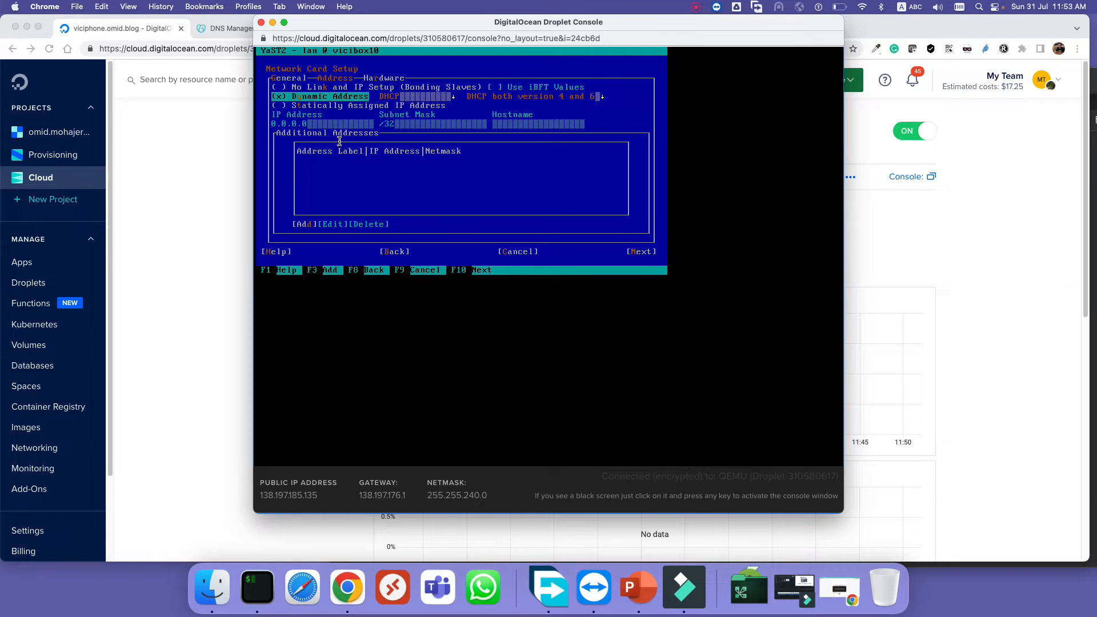
key(Tab)
key(Tab)
key(Tab)
key(Tab)
key(Tab)
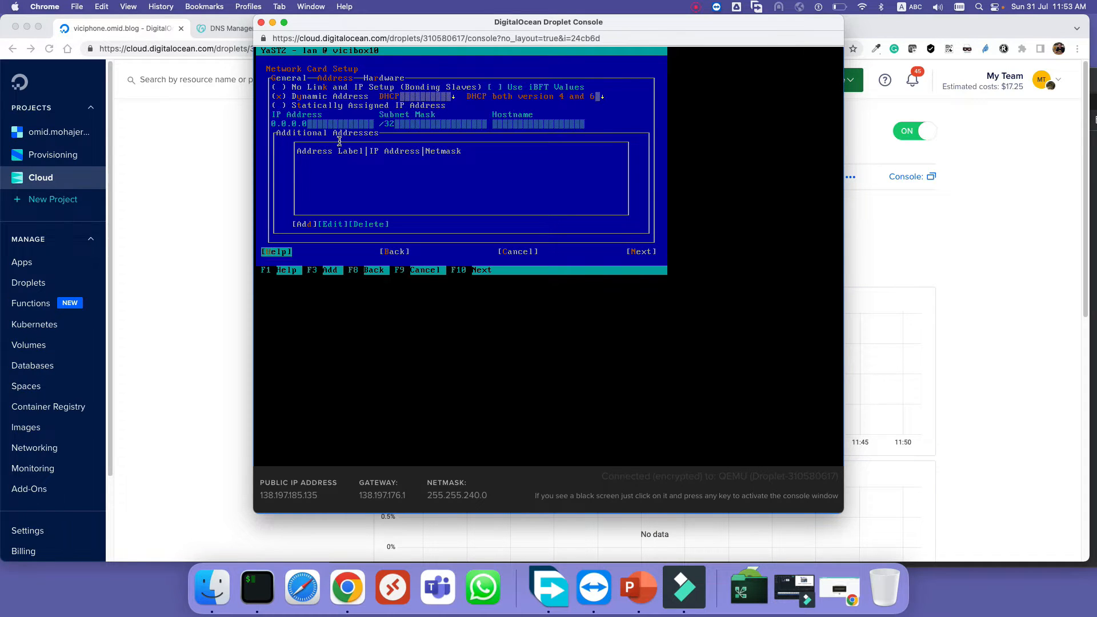
key(Tab)
key(Tab)
key(Tab)
key(Return)
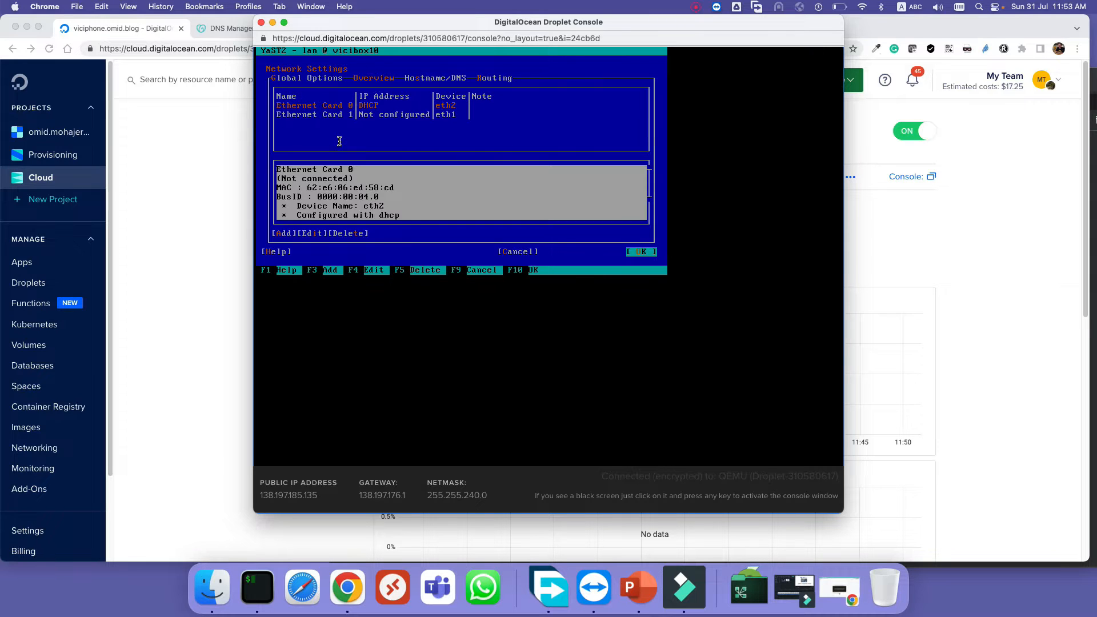
- Set Ethernet Card 1 (eth1) to Dynamic Address (DHCP) as well
key(Tab)
key(Tab)
key(Tab)
key(Tab)
key(Tab)
key(Tab)
key(Tab)
key(Tab)
key(Tab)
key(Tab)
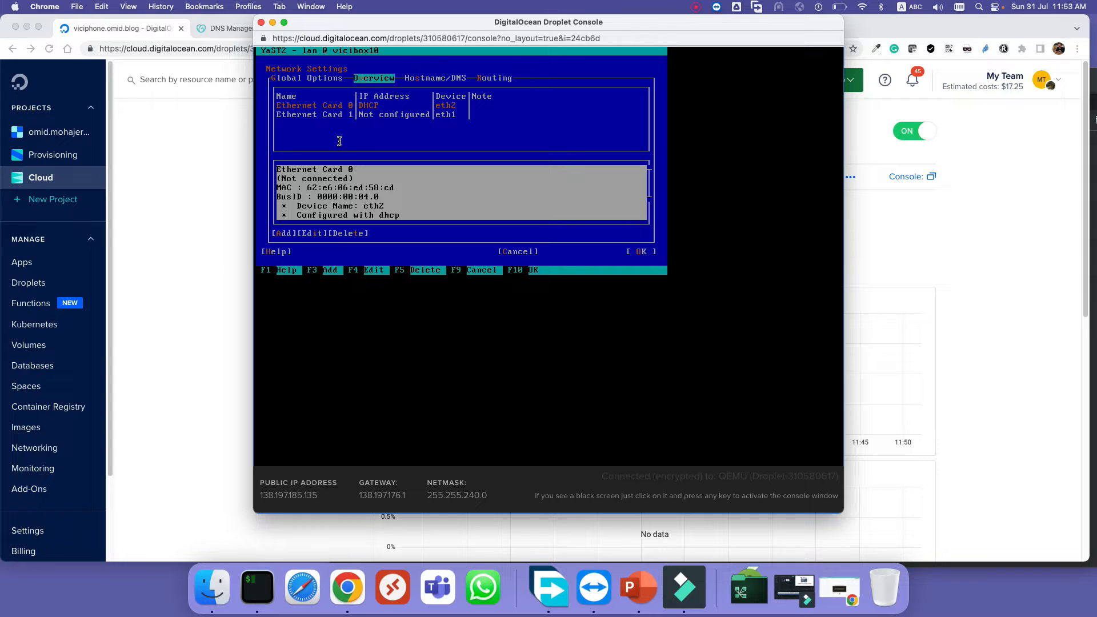
key(Tab)
key(Tab)
key(Tab)
key(Tab)
key(Tab)
key(Tab)
key(Tab)
key(Tab)
key(Tab)
key(Tab)
key(Tab)
key(Tab)
key(Tab)
key(Tab)
key(Tab)
key(Tab)
key(Tab)
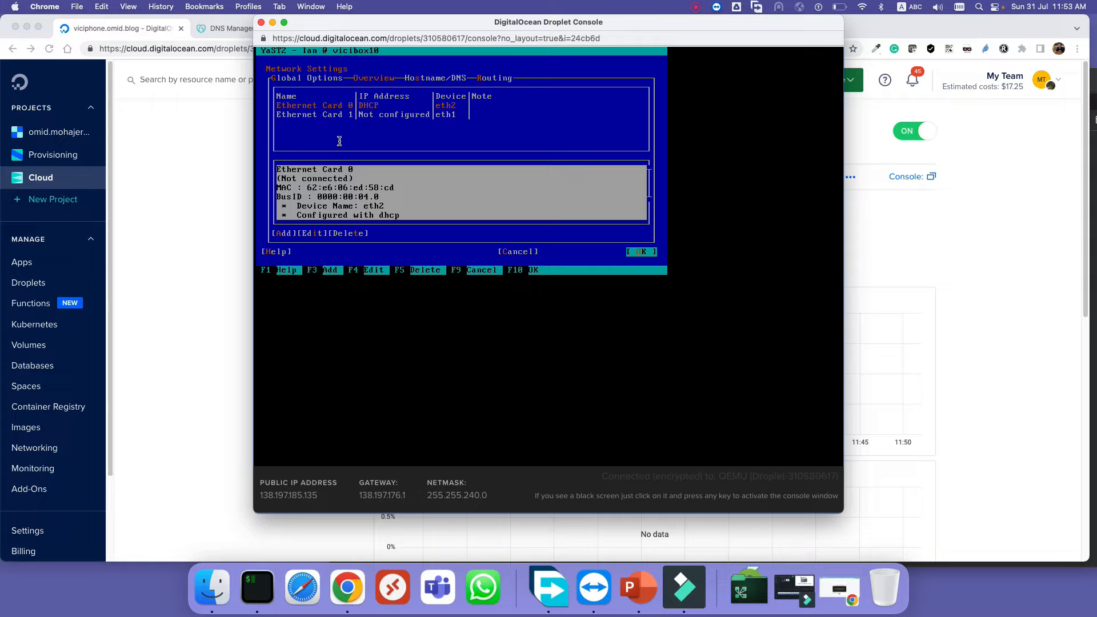
key(Tab)
key(Tab)
key(Down)
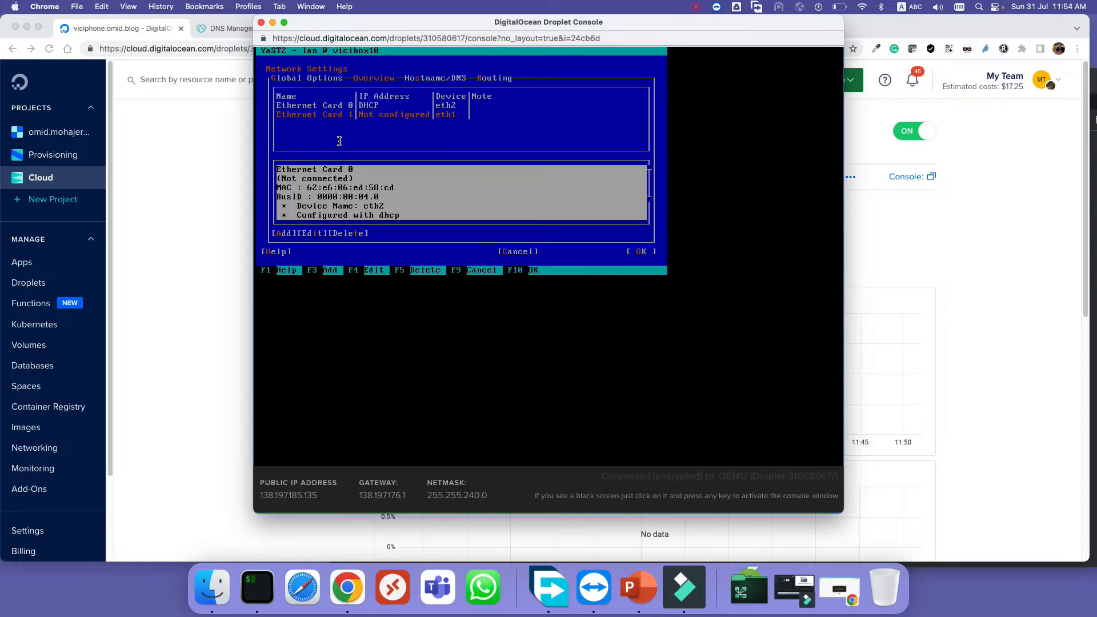
key(Tab)
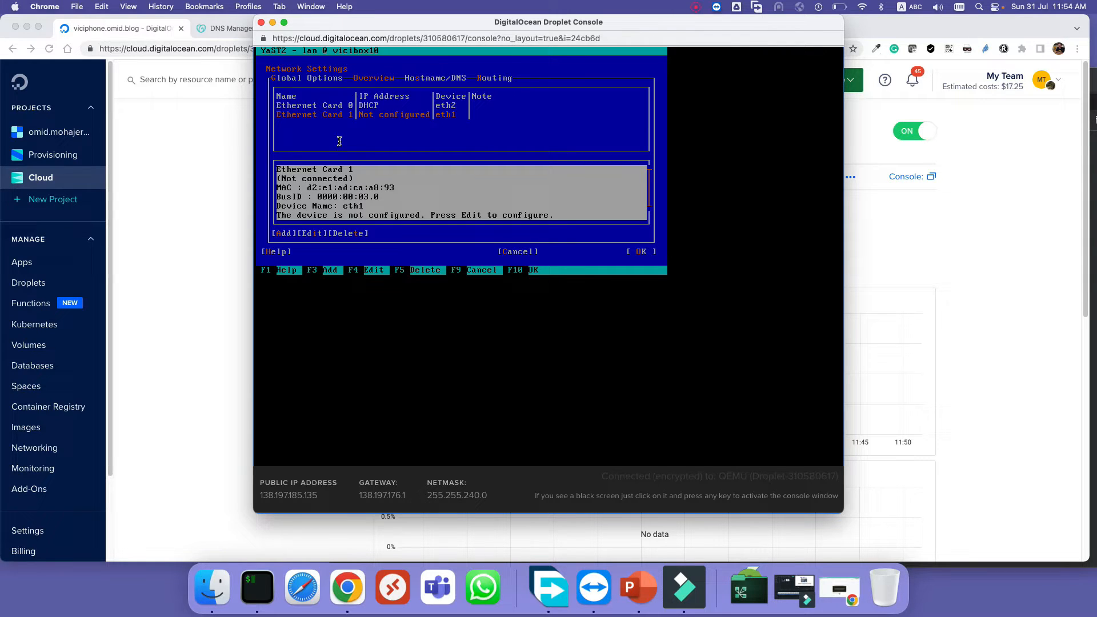
key(Tab)
key(Tab)
key(Return)
key(Tab)
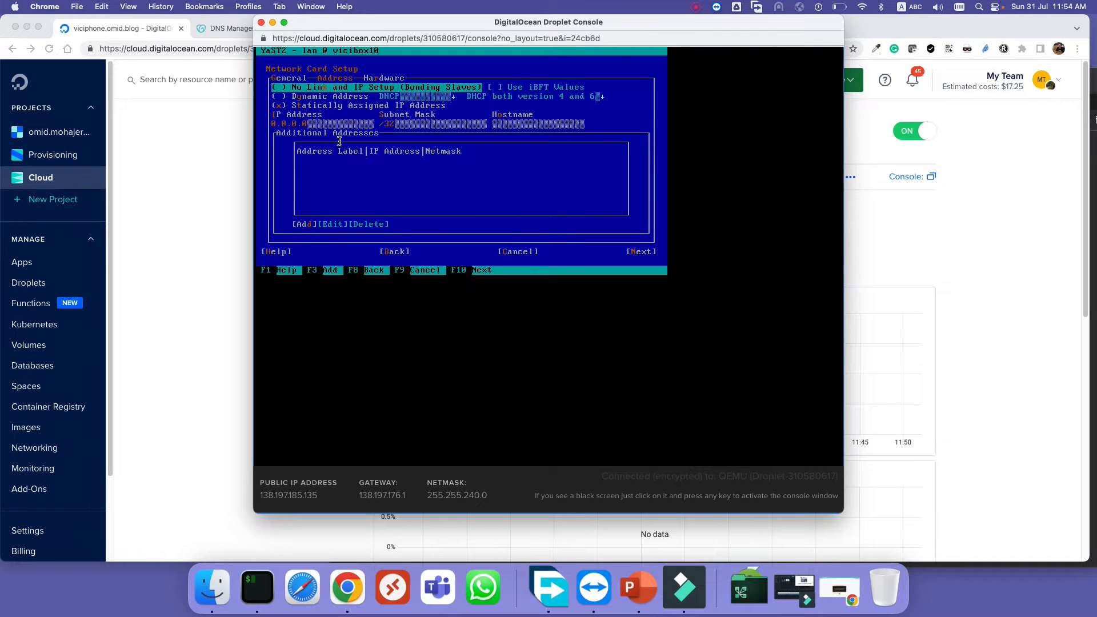
key(Down)
key(space)
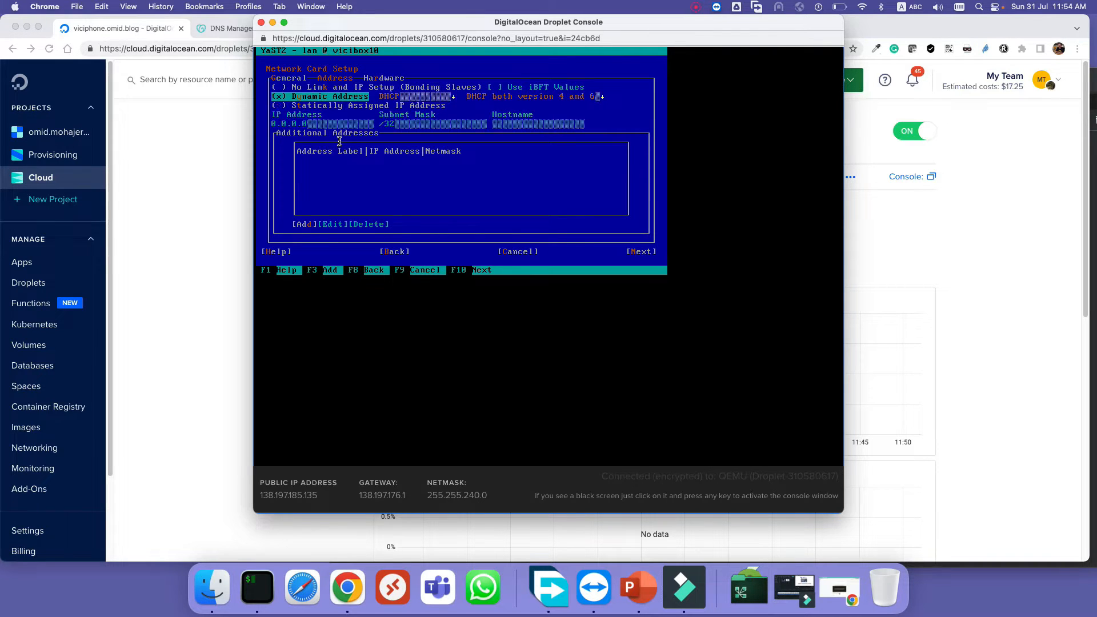
key(Tab)
key(Tab)
key(Tab)
key(Tab)
key(Tab)
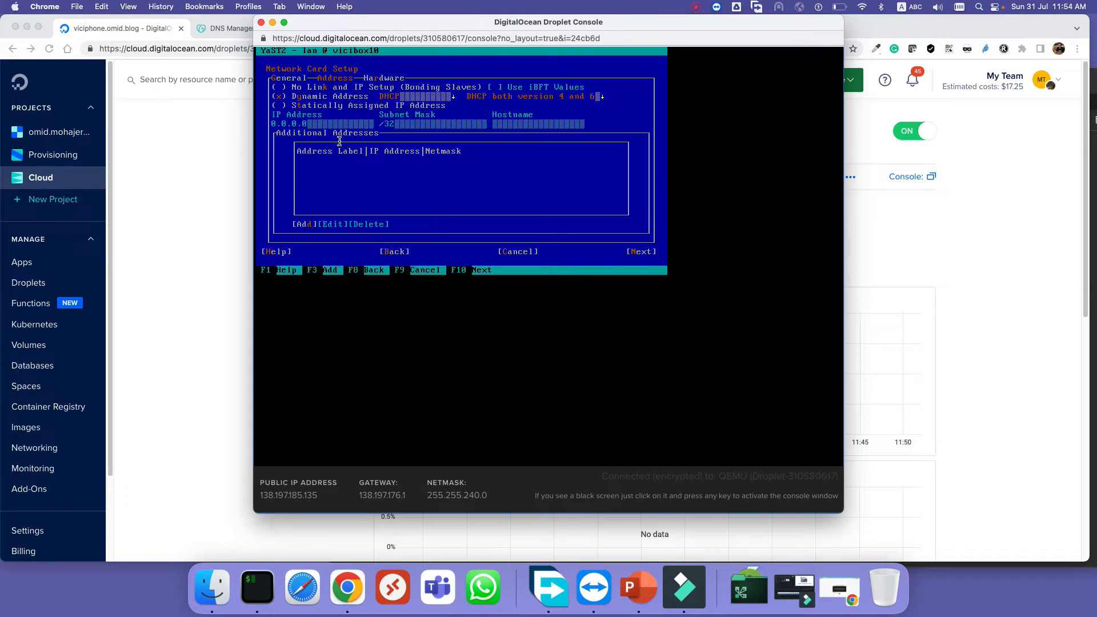
key(Tab)
key(Tab)
key(Tab)
key(Return)
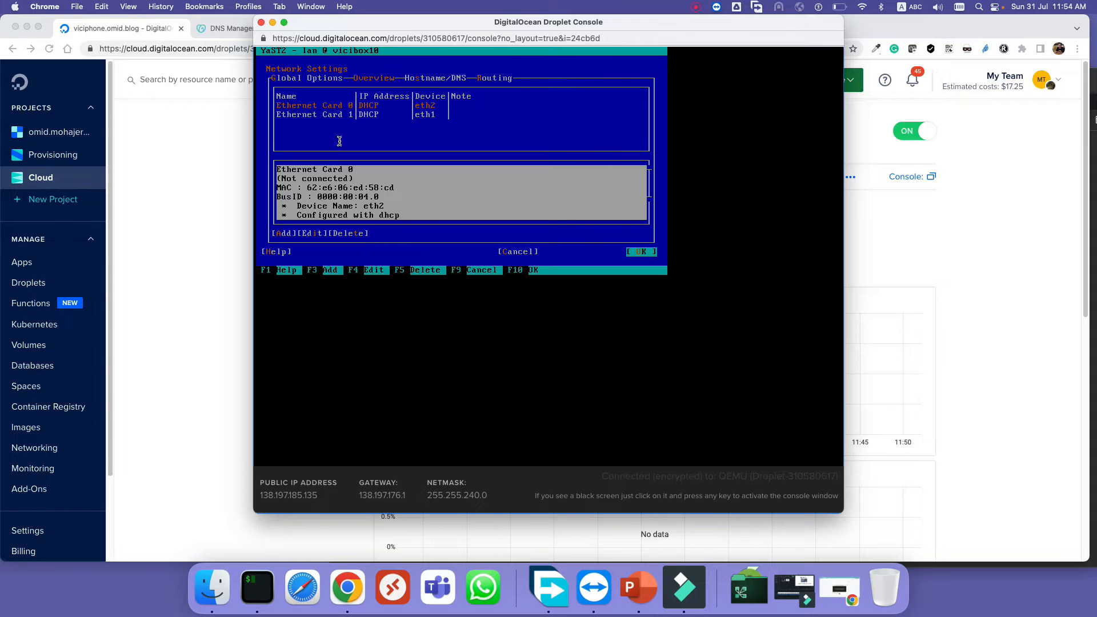
- Replace the static hostname vicibox10.suse with viciphone.omid.blog
key(Tab)
key(Right)
key(Tab)
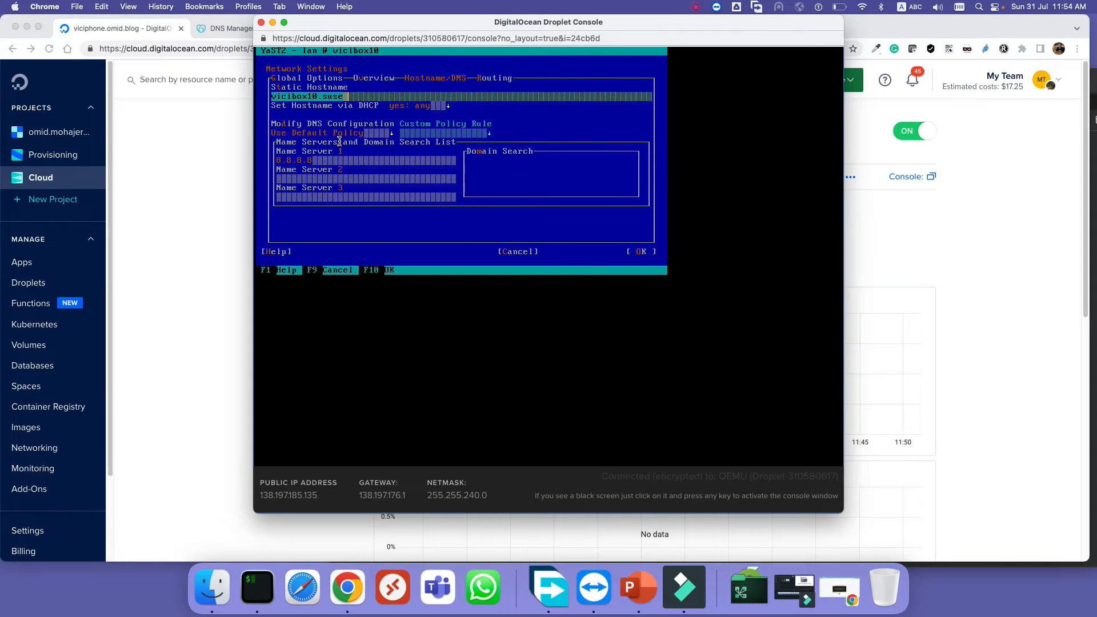
key(BackSpace)
key(BackSpace)
key(BackSpace)
key(BackSpace)
key(BackSpace)
key(BackSpace)
key(BackSpace)
key(BackSpace)
key(BackSpace)
key(BackSpace)
key(BackSpace)
key(BackSpace)
key(BackSpace)
key(BackSpace)
text(viciphone.omid.blog)
key(Tab)
- Go to the Routing settings showing the default 10.10.10.1 route
key(Tab)
key(Tab)
key(Tab)
key(Tab)
key(Tab)
key(Tab)
key(Tab)
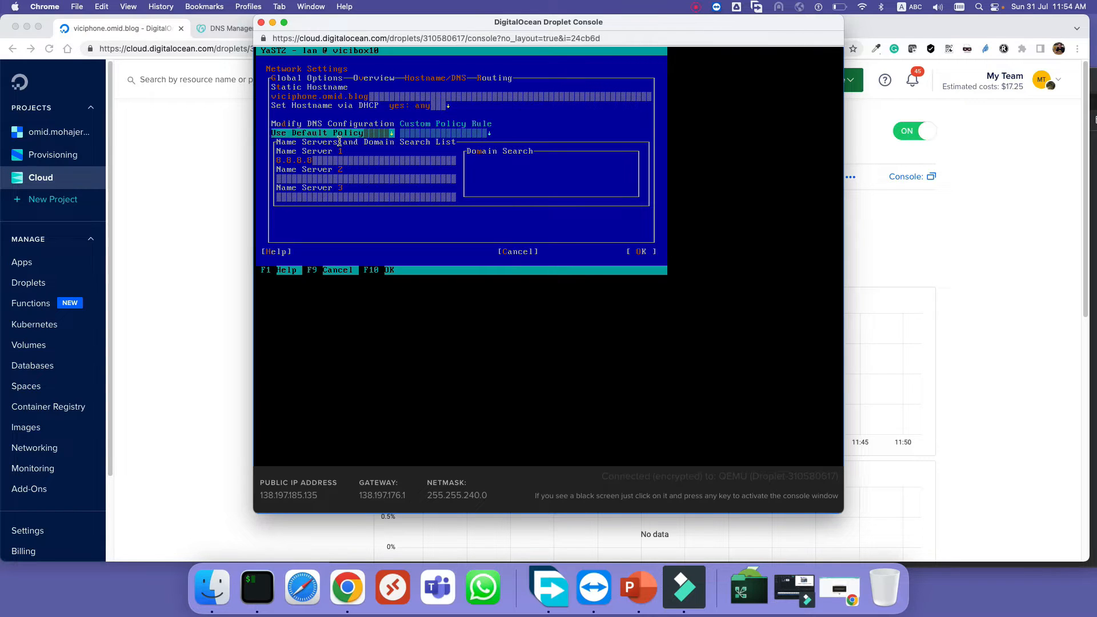
key(Tab)
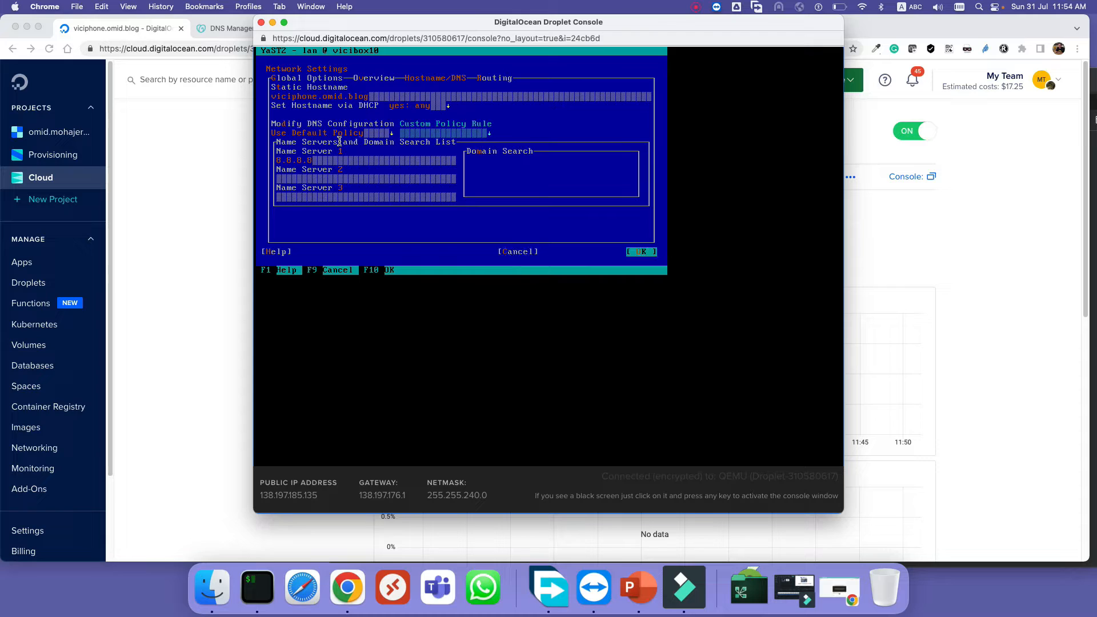
key(Tab)
key(Right)
key(Tab)
key(Tab)
key(Tab)
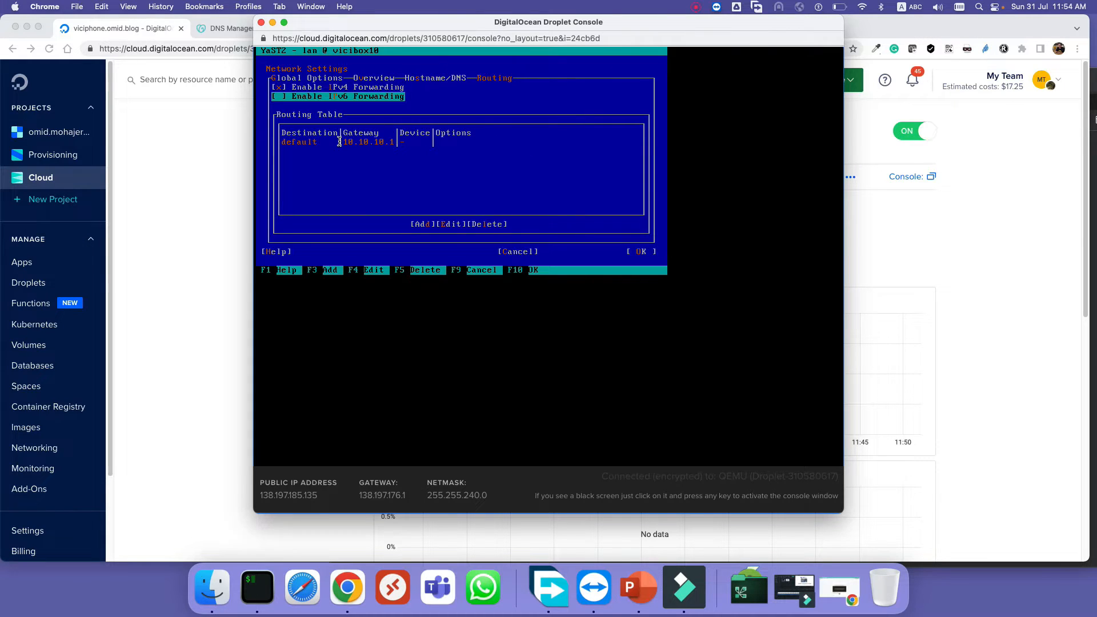
key(Tab)
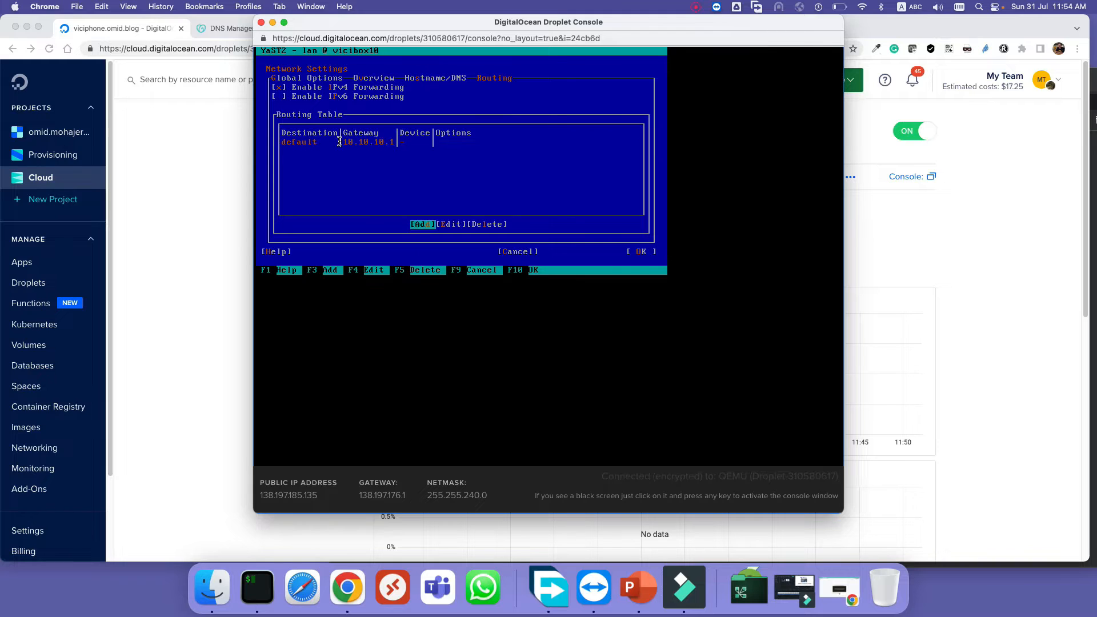
- Delete the default 10.10.10.1 route, then write the network settings and exit YaST
key(Return)
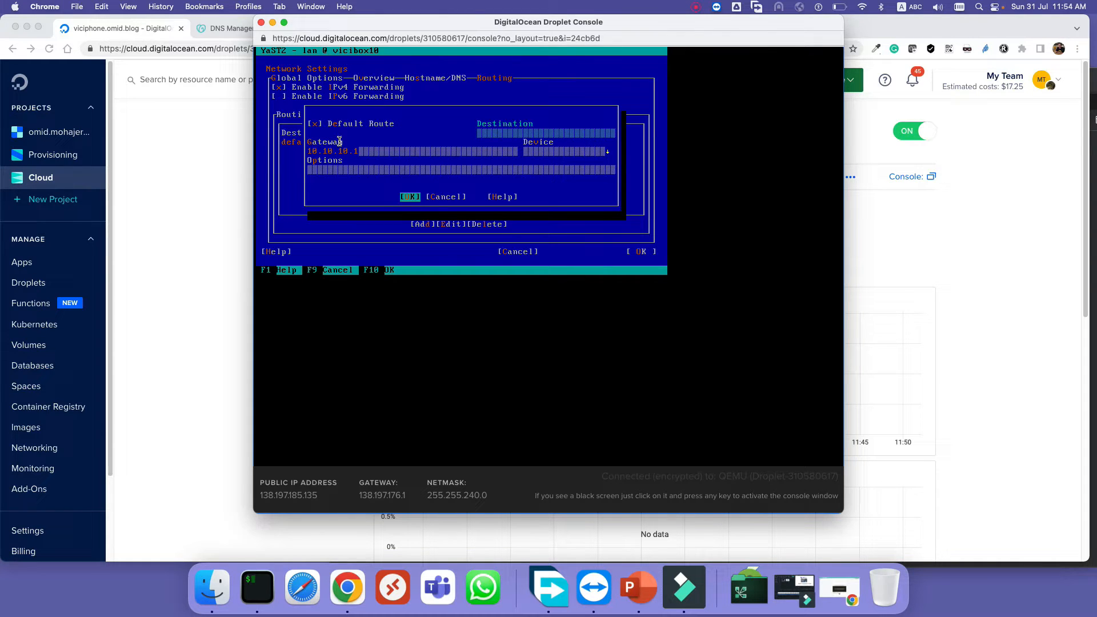
key(Return)
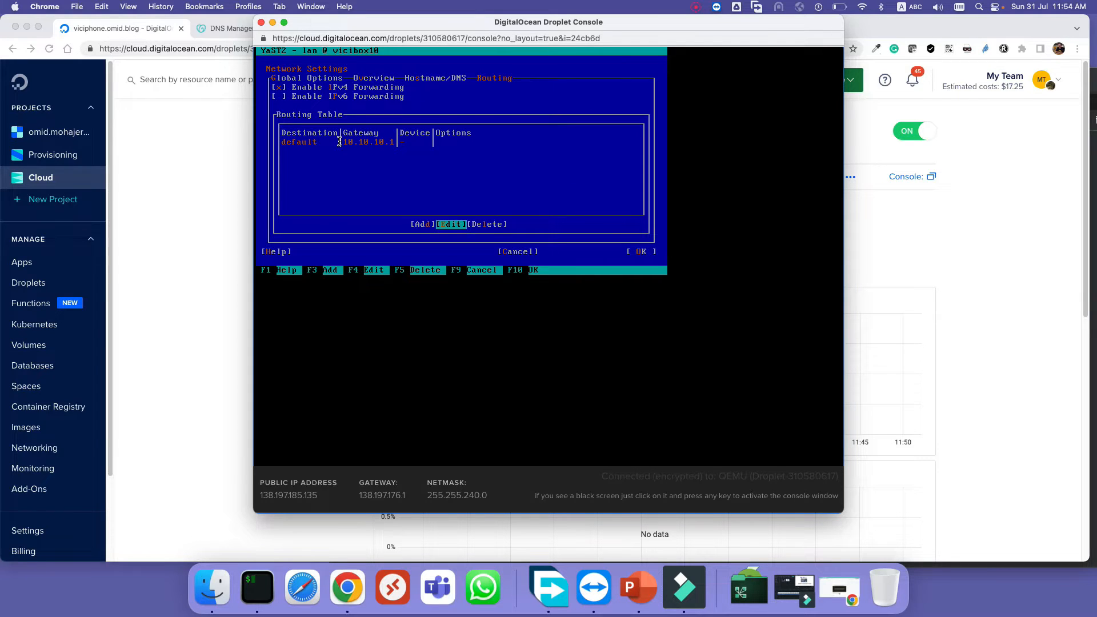
key(Tab)
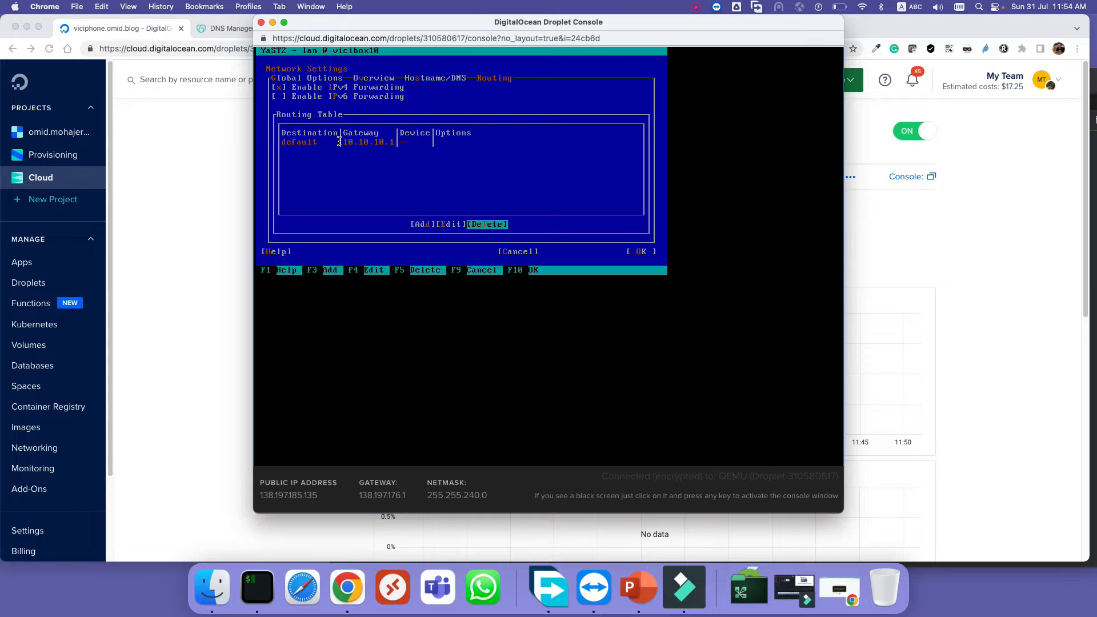
key(Return)
key(Tab)
key(Tab)
key(Tab)
key(Return)
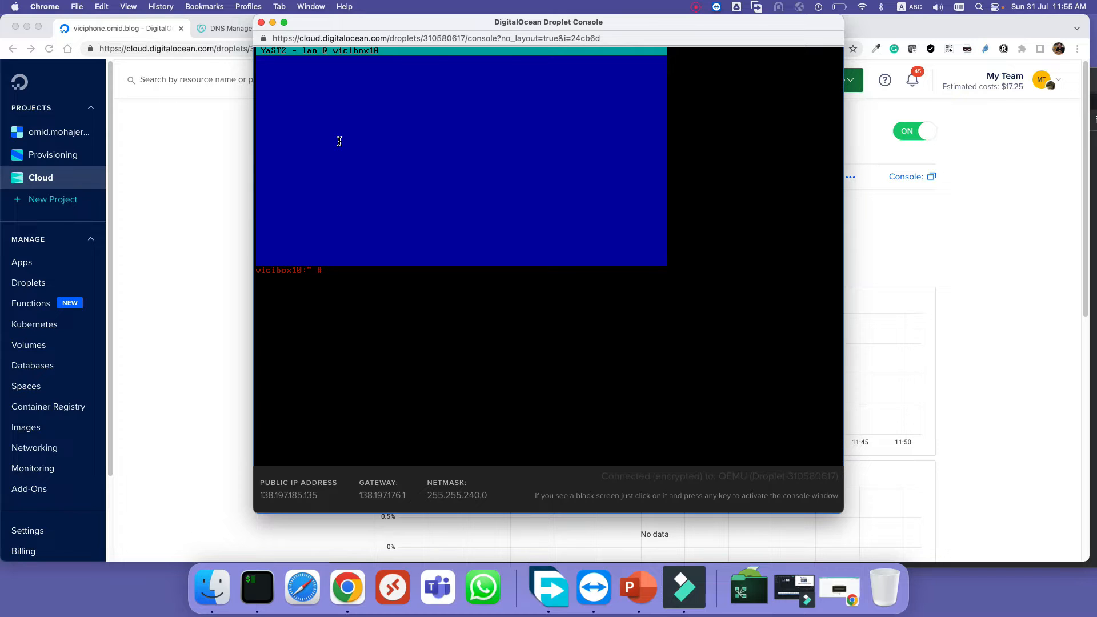
- Run ifconfig and ifconfig eth1 to confirm eth1 holds 138.197.185.135, netmask 255.255.240.0
text(ifconfig)
key(Return)
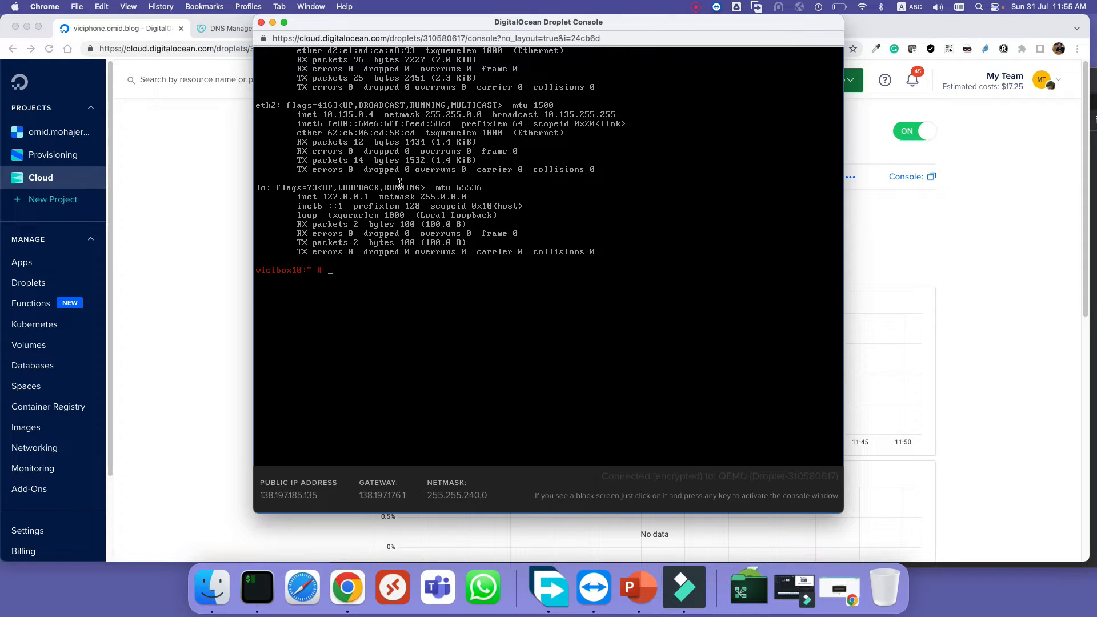
text(ifconfig eth1)
key(Return)
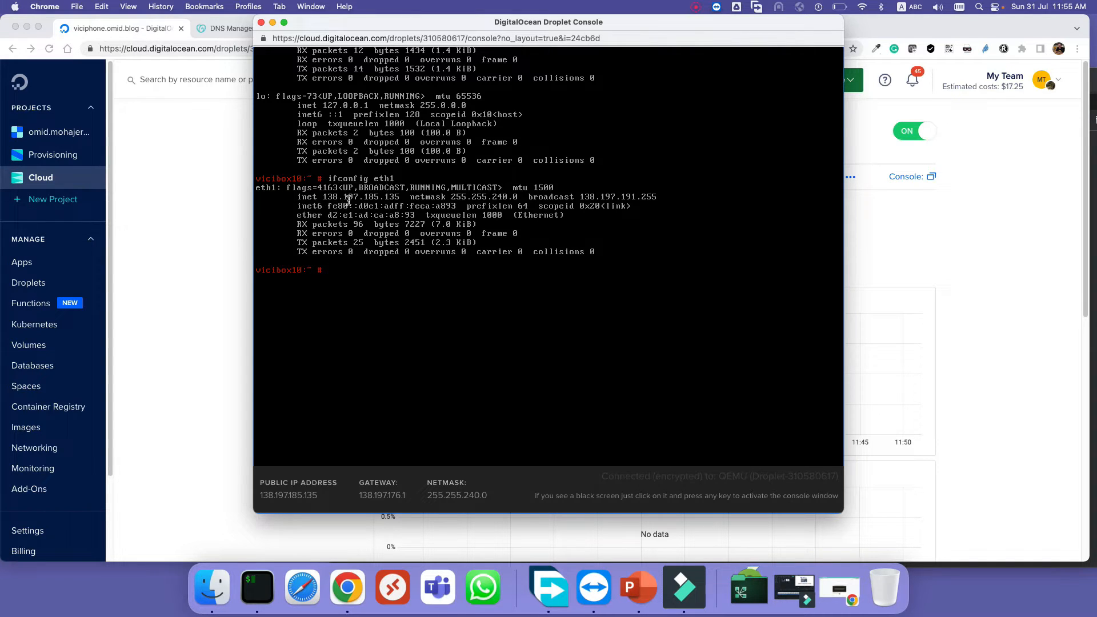
- Confirm eth2 has private IP 10.135.0.4 via ifconfig eth2, then reopen network settings with yast lan
drag(417, 22, 520, 241)
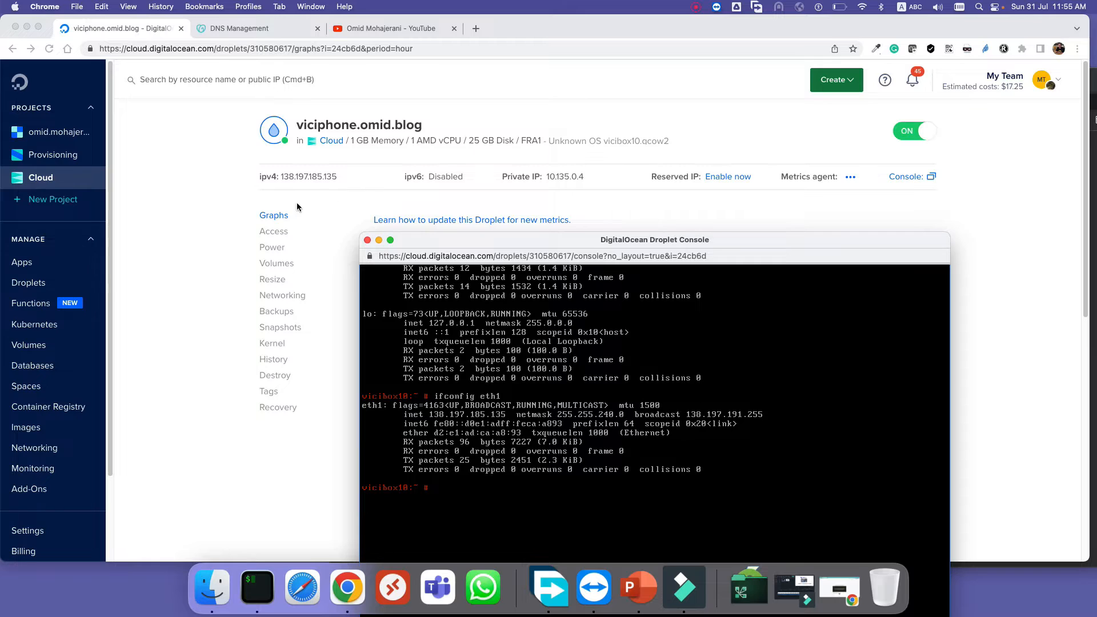
drag(483, 238, 435, 96)
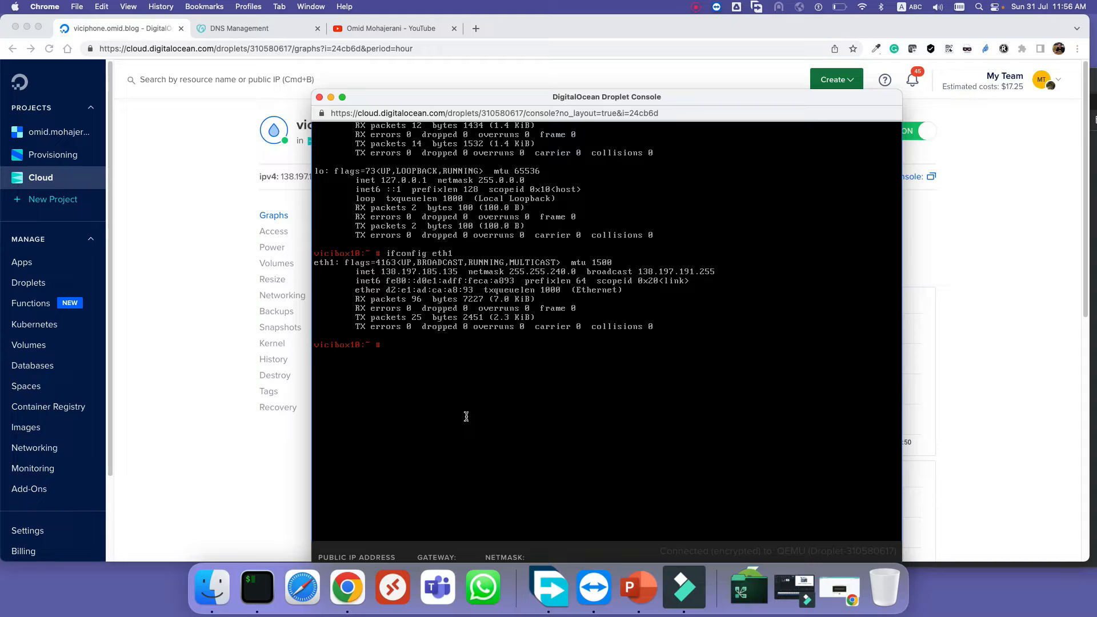
text(yast lan)
key(BackSpace)
key(BackSpace)
key(BackSpace)
key(BackSpace)
key(BackSpace)
key(BackSpace)
key(BackSpace)
key(BackSpace)
text(ifconfig eth2)
key(Return)
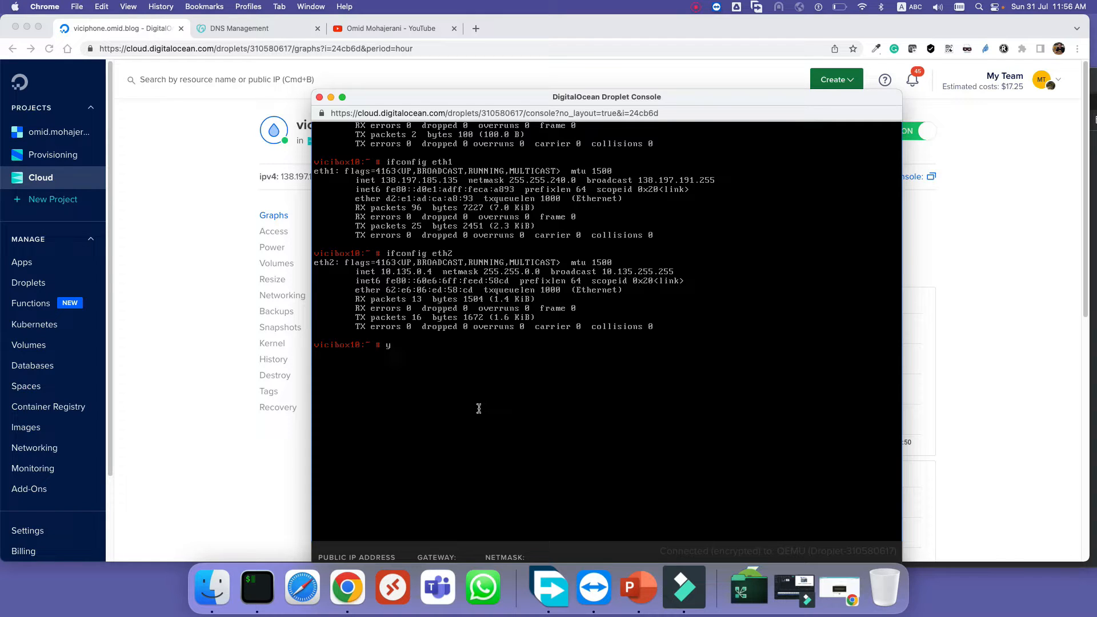
text(ast lan)
key(Return)
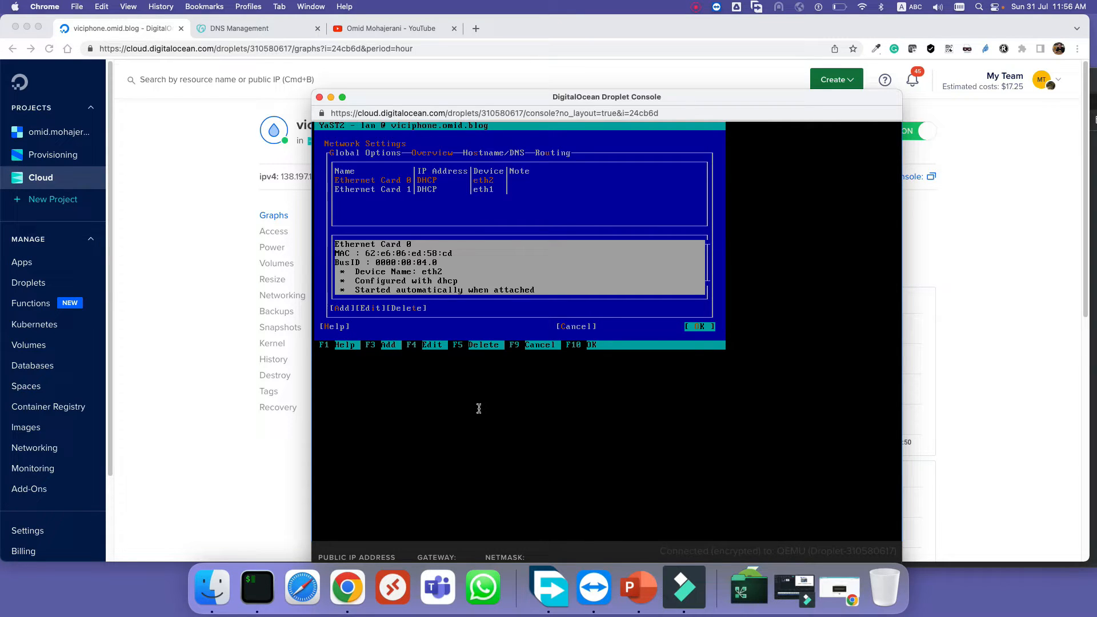
- Set Ethernet Card 0 (eth2) to 'No Link and IP Setup'
key(Tab)
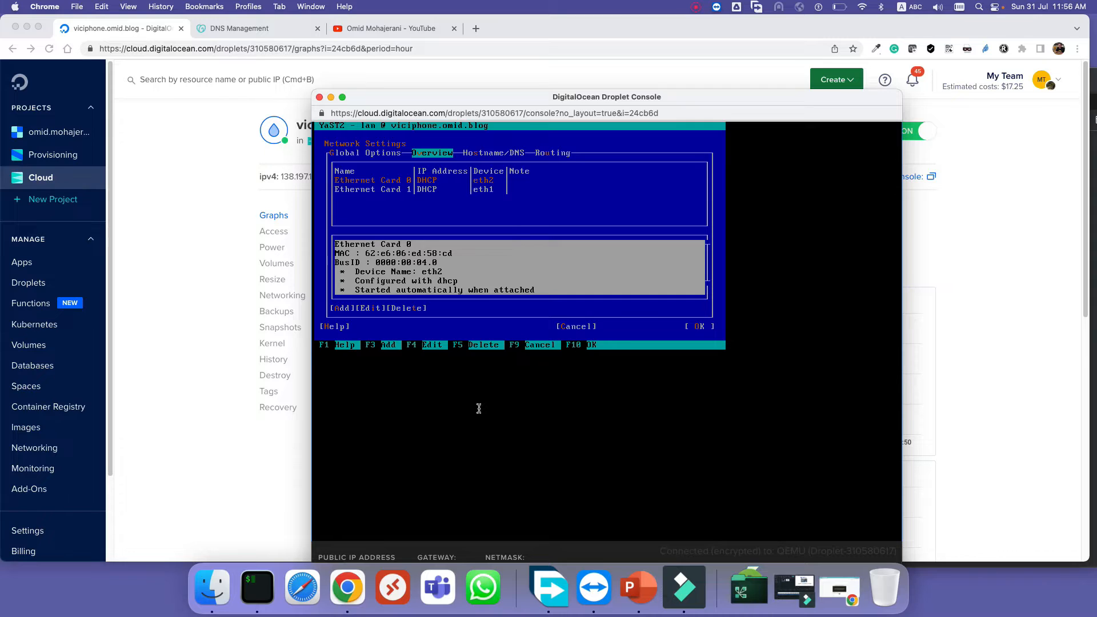
key(Tab)
key(Tab)
key(Tab)
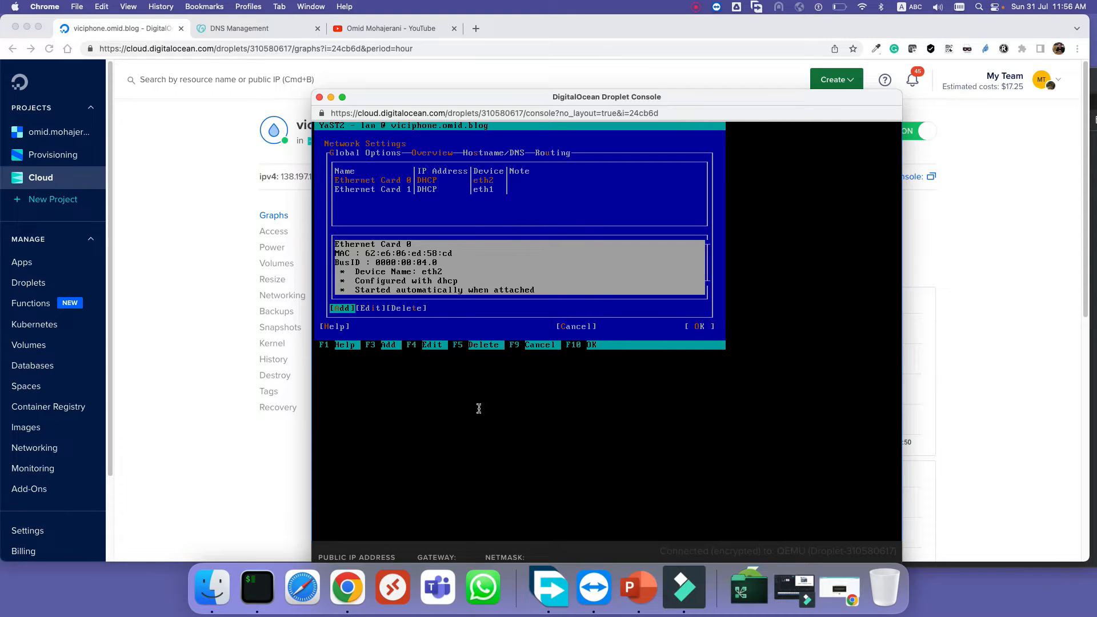
key(Tab)
key(Return)
key(Tab)
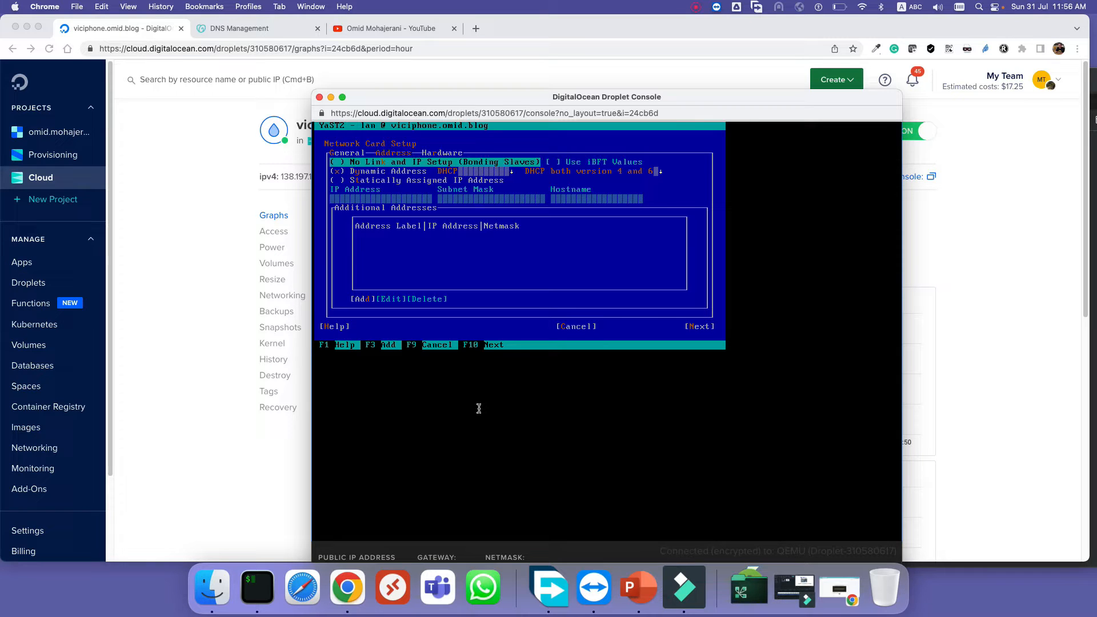
key(space)
key(Tab)
key(Tab)
key(Tab)
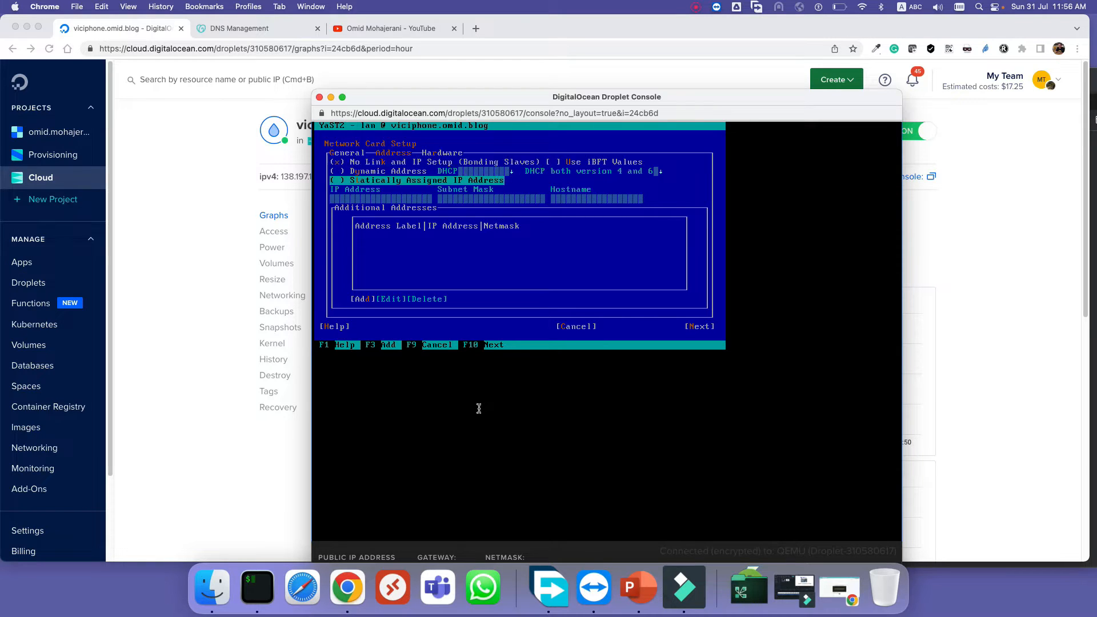
- Save the network configuration and close YaST Network Settings
key(Tab)
key(Tab)
key(Tab)
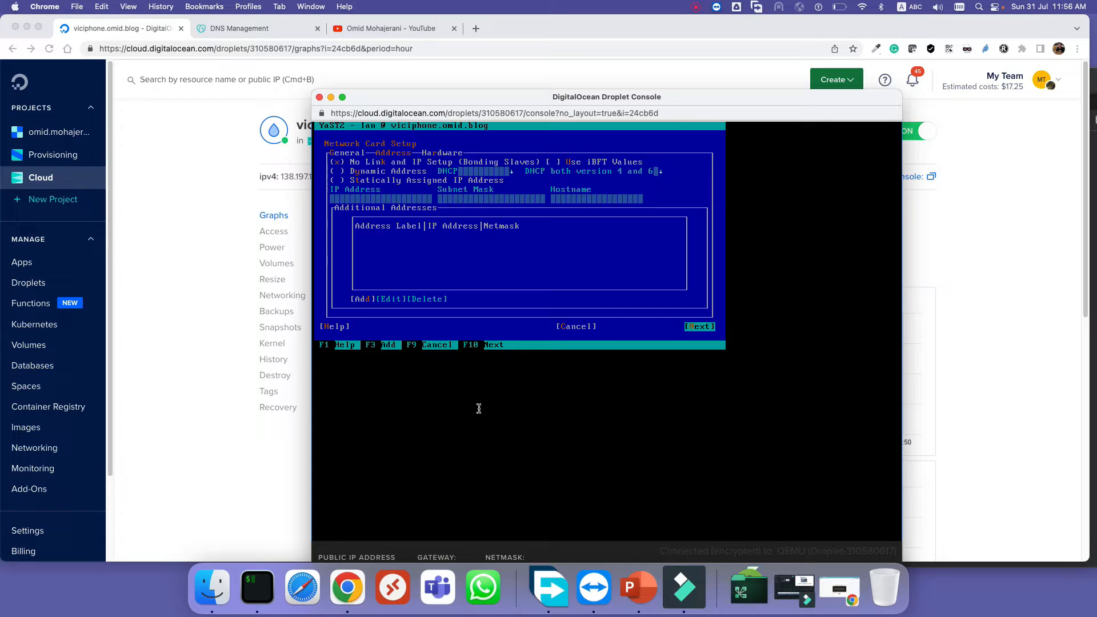
key(Return)
key(Tab)
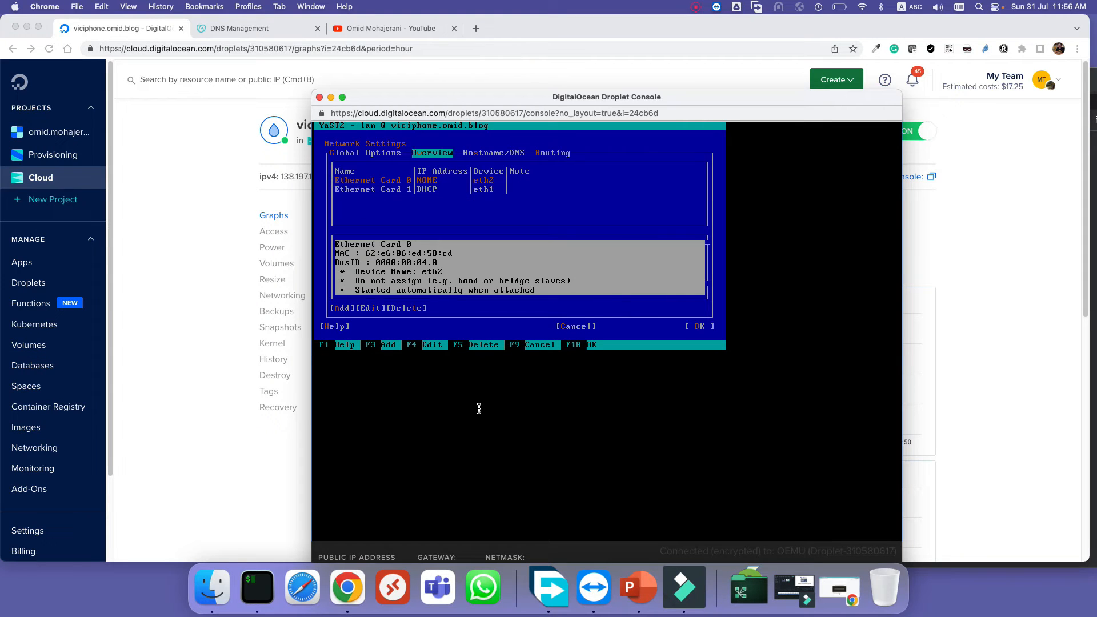
key(Tab)
key(Tab)
key(Tab)
key(Tab)
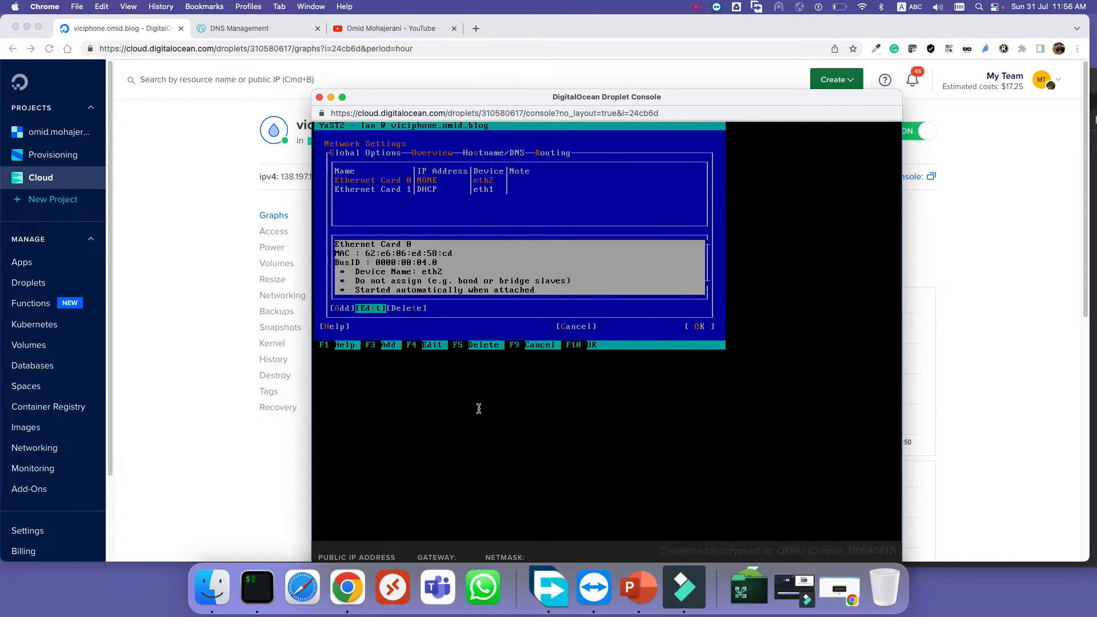
key(Tab)
key(Tab)
key(Tab)
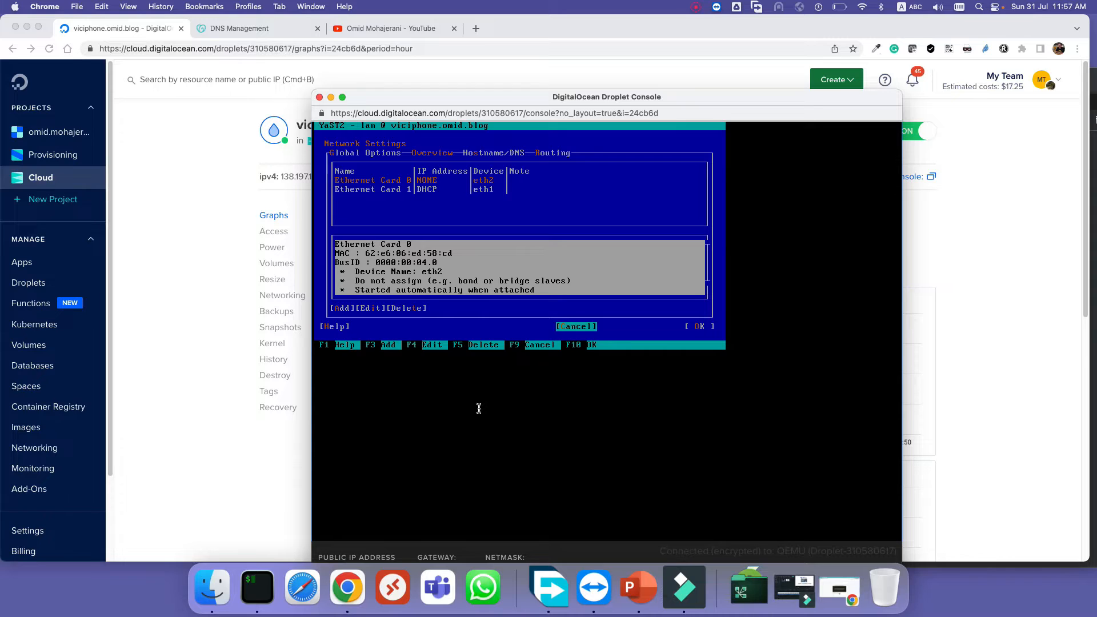
key(Return)
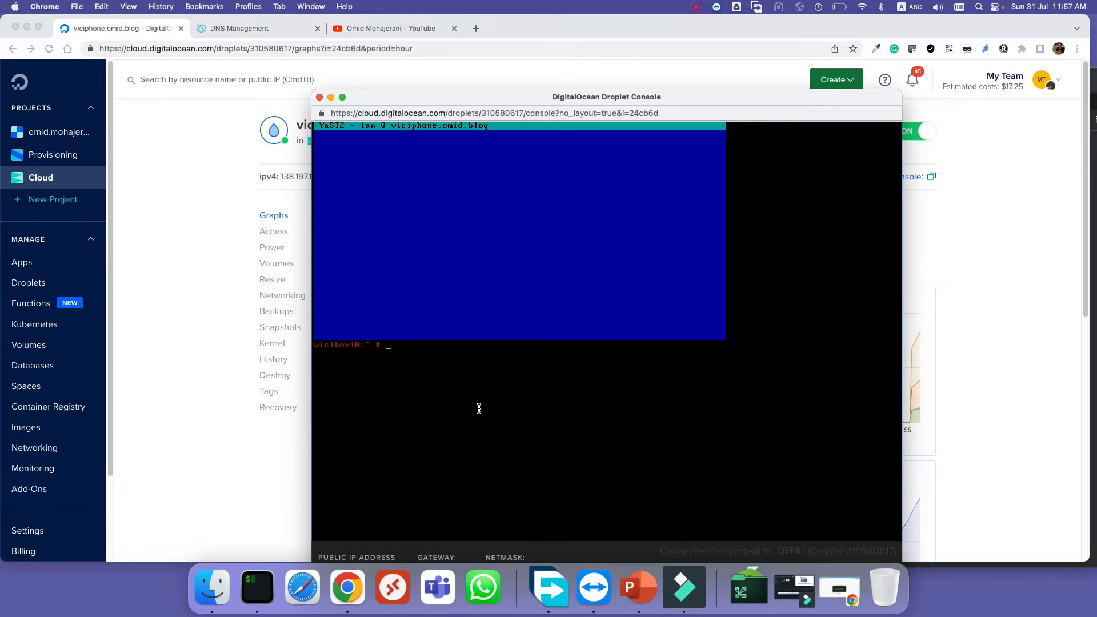
- Run ifconfig and check the eth1 interface details
text(ifconfig)
key(Return)
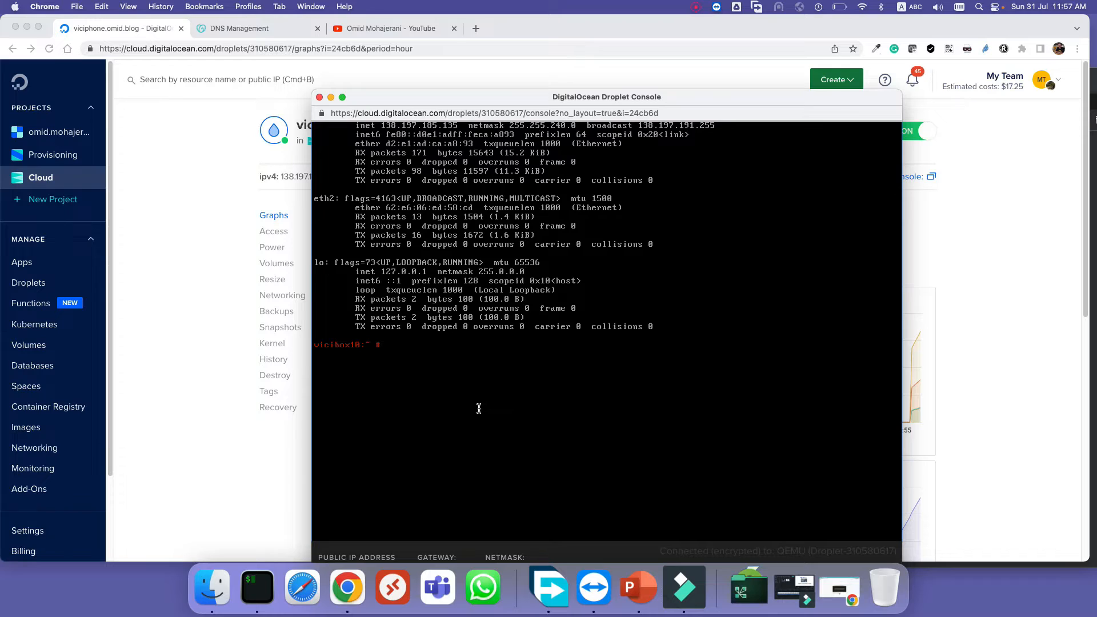
text(ifconfig eth1)
key(Return)
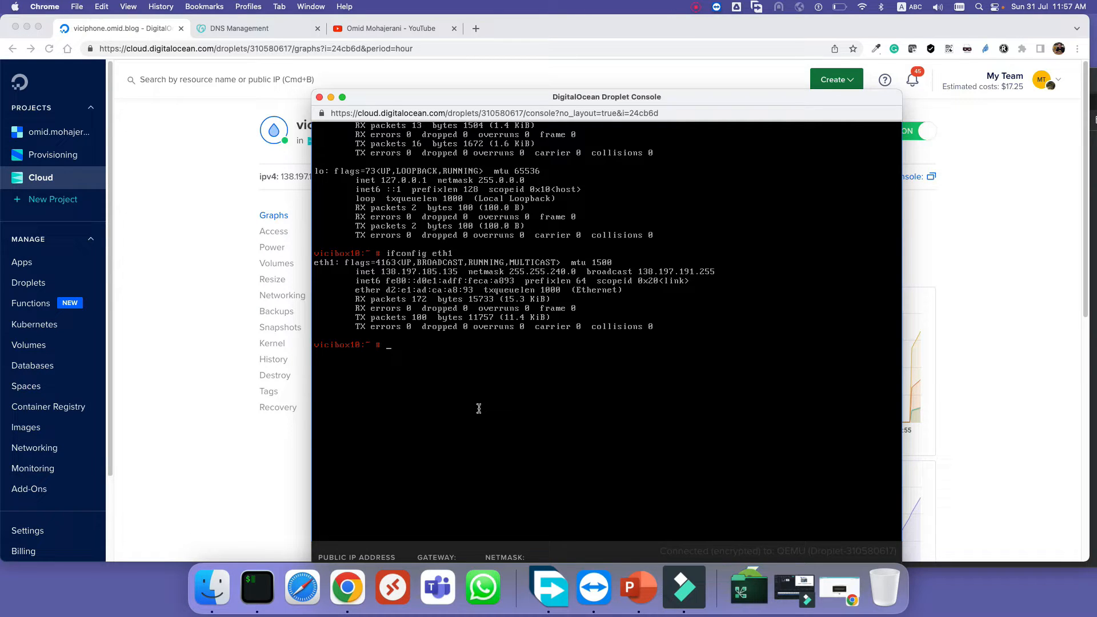
- Run vicibox-timezone to start the timezone setup
text(vicibox-ti)
key(Tab)
key(Return)
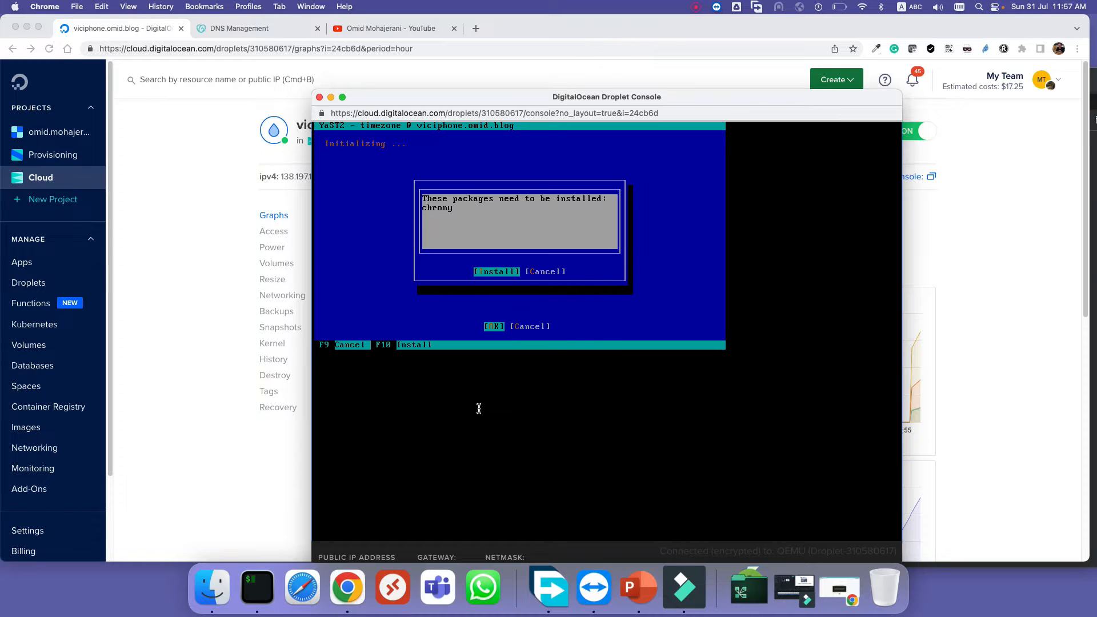
- Install the chrony package and choose Asia as the region
key(Return)
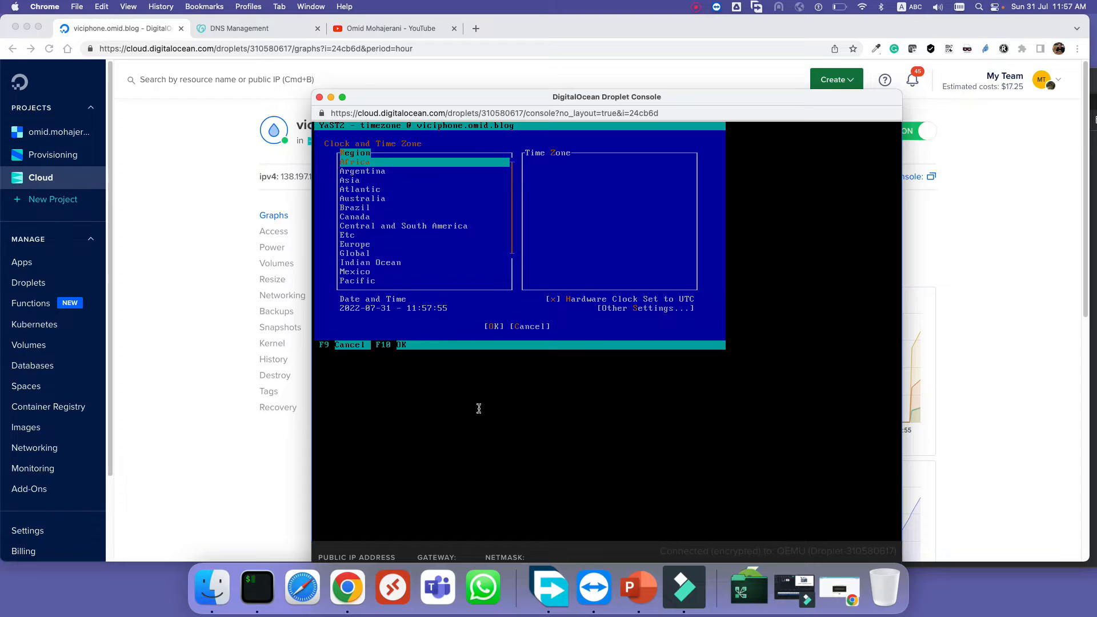
key(Tab)
key(Tab)
key(Tab)
key(Tab)
key(Tab)
key(Tab)
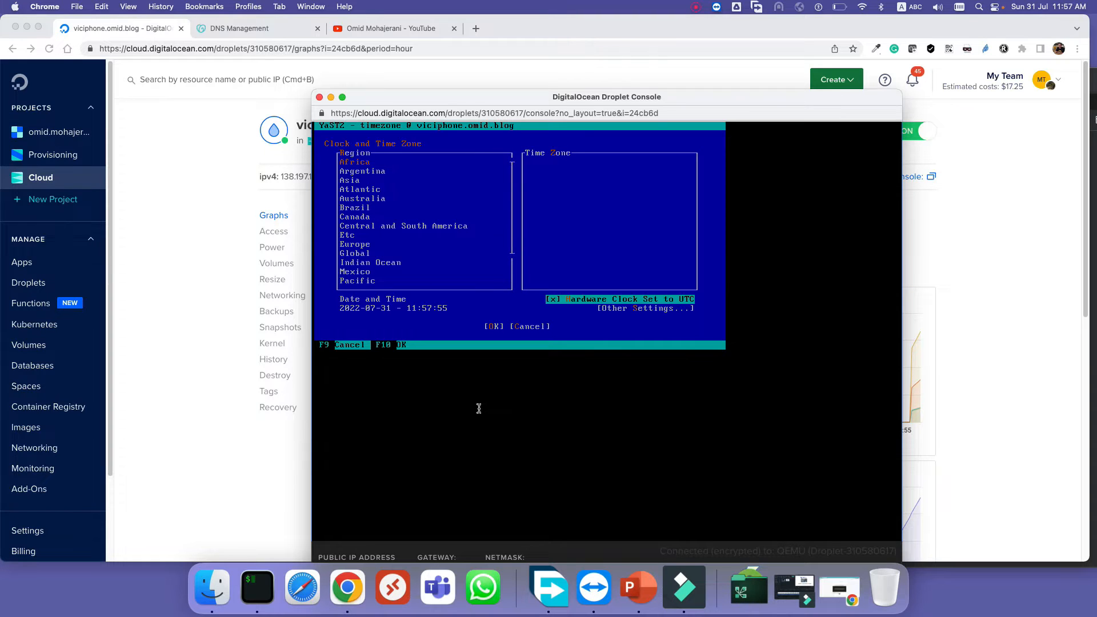
key(Tab)
key(Tab)
key(Tab)
key(Tab)
key(Tab)
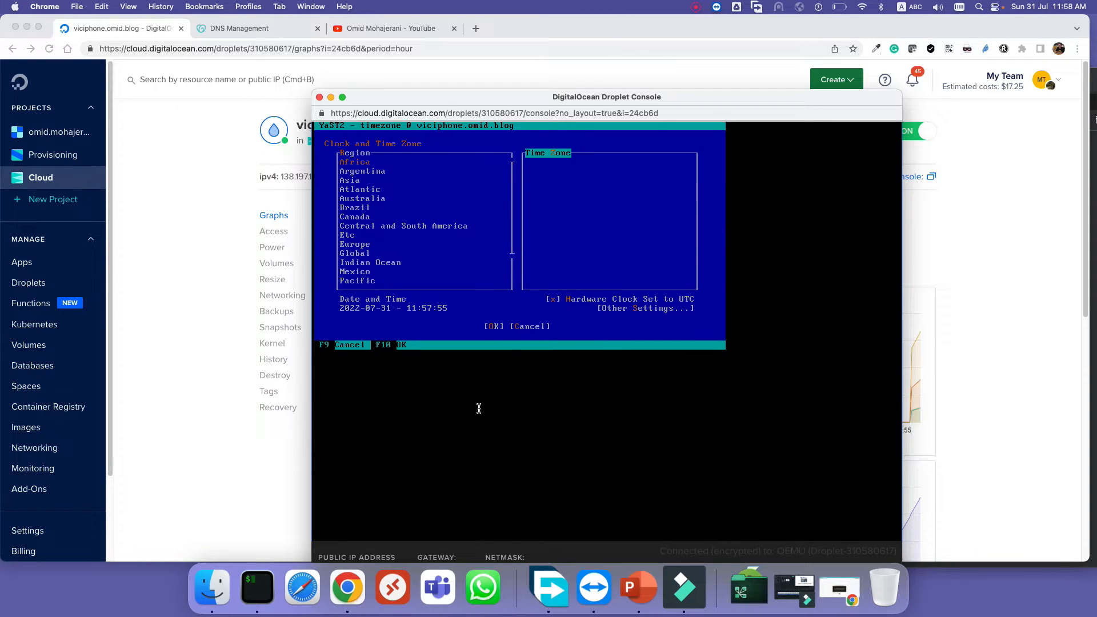
key(Tab)
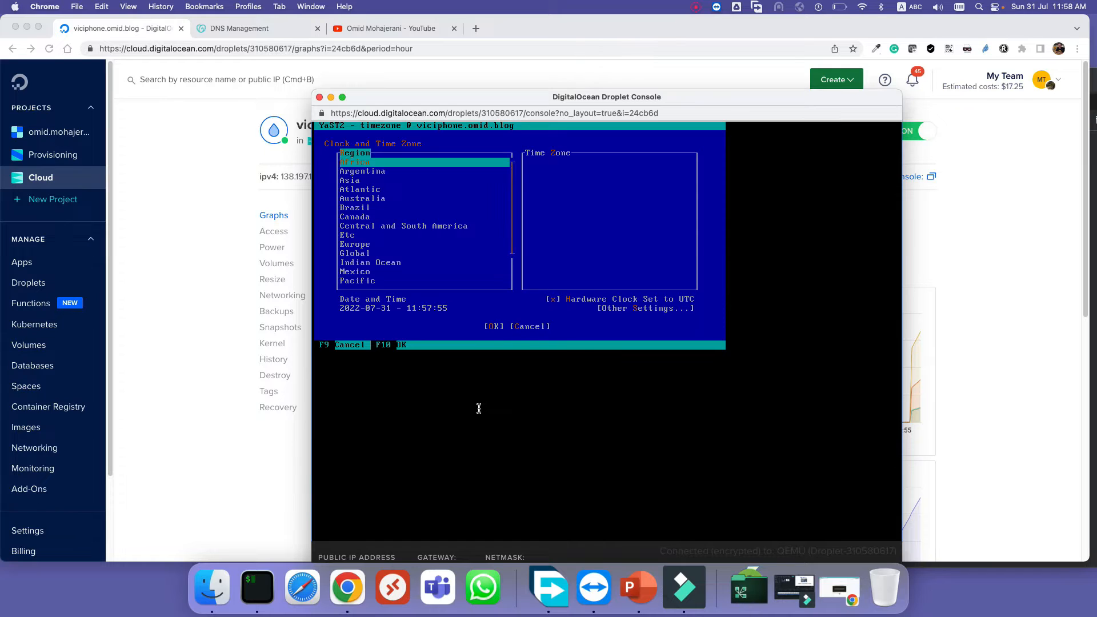
key(Down)
key(Down)
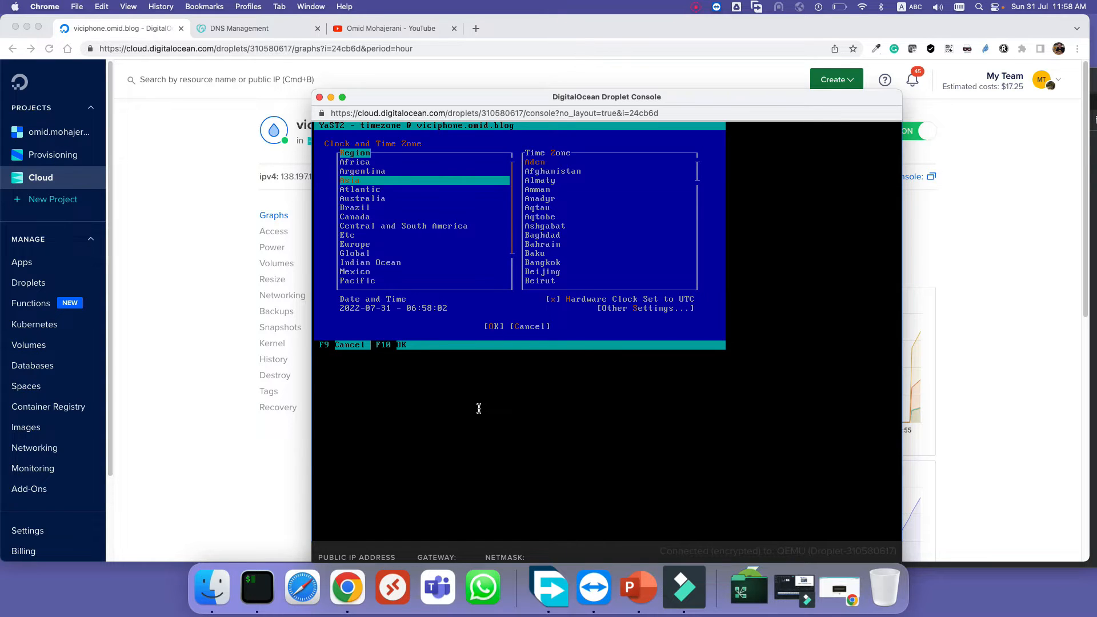
- Select the Kuala Lumpur time zone and confirm Asia/Kuala_Lumpur
key(Tab)
key(Down)
key(Down)
key(Down)
key(Down)
key(Down)
key(Down)
key(Down)
key(Down)
key(Down)
key(Down)
key(Down)
key(Down)
key(Down)
key(Down)
key(Down)
key(Down)
key(Down)
key(Down)
key(Down)
key(Down)
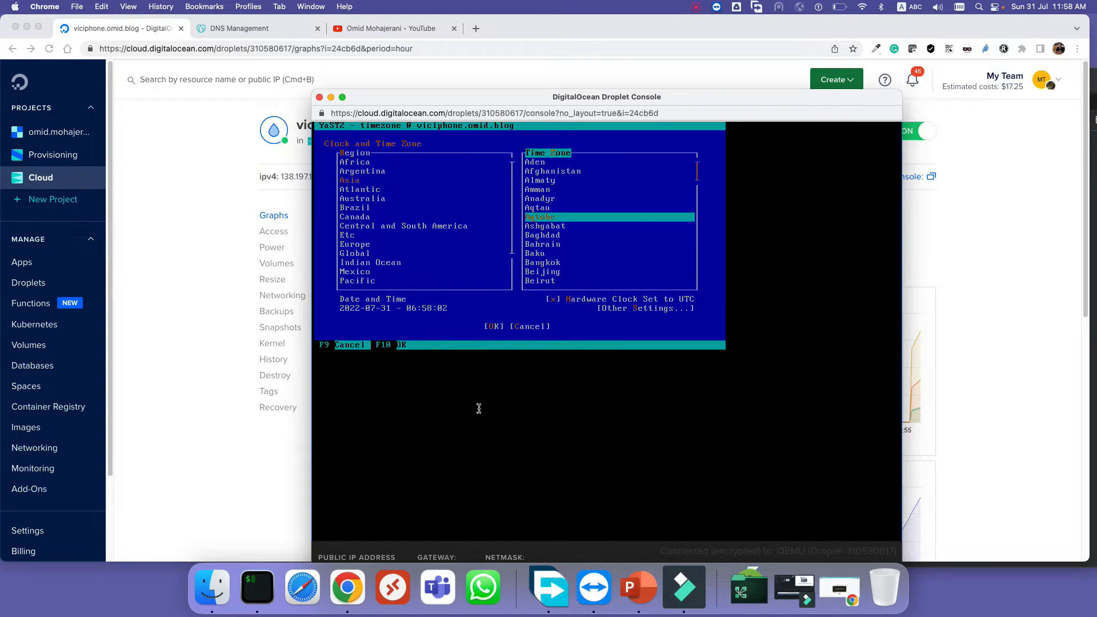
key(Down)
key(Down)
key(Down)
key(Down)
key(Down)
key(Down)
key(Down)
key(Down)
key(Down)
key(Down)
key(Down)
key(Down)
key(Down)
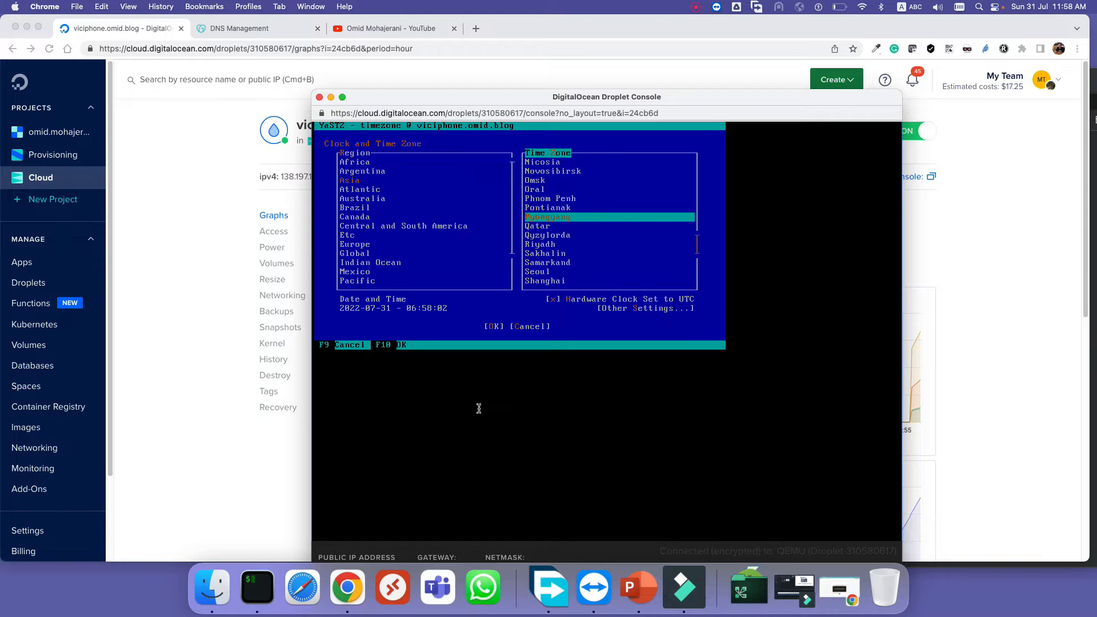
key(Page_Up)
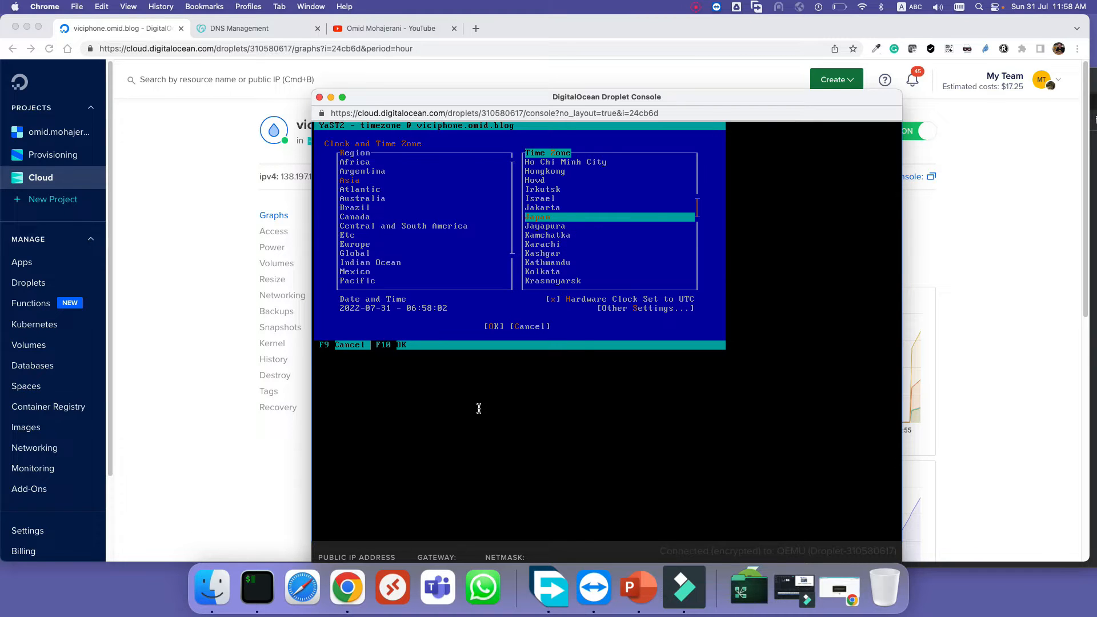
key(Page_Up)
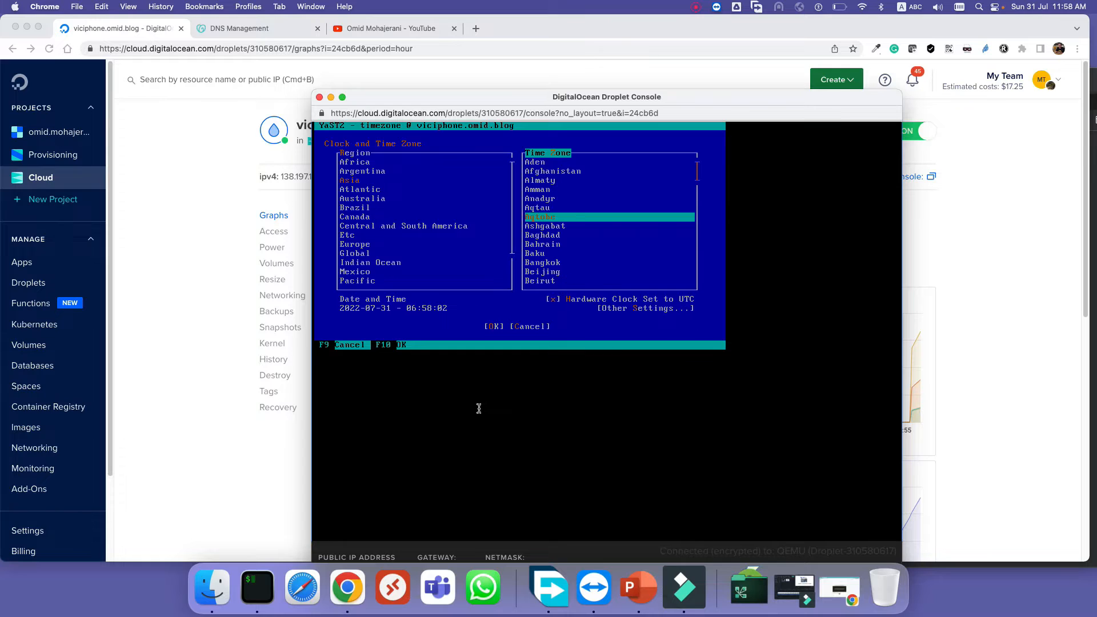
key(Page_Down)
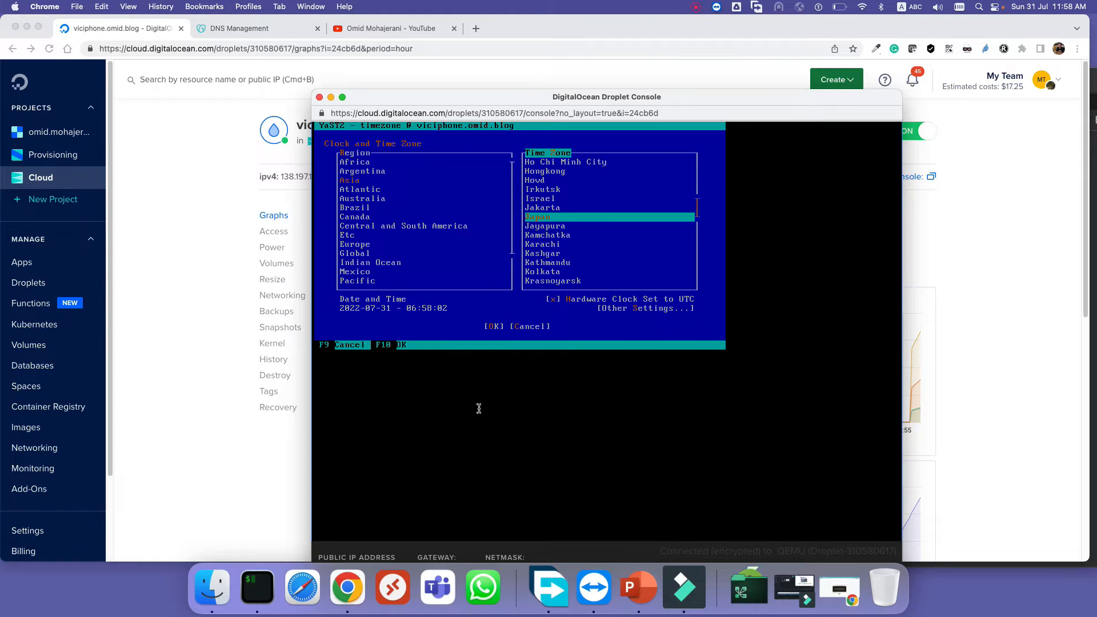
key(Down)
key(Down)
key(Down)
key(Down)
key(Down)
key(Down)
key(Down)
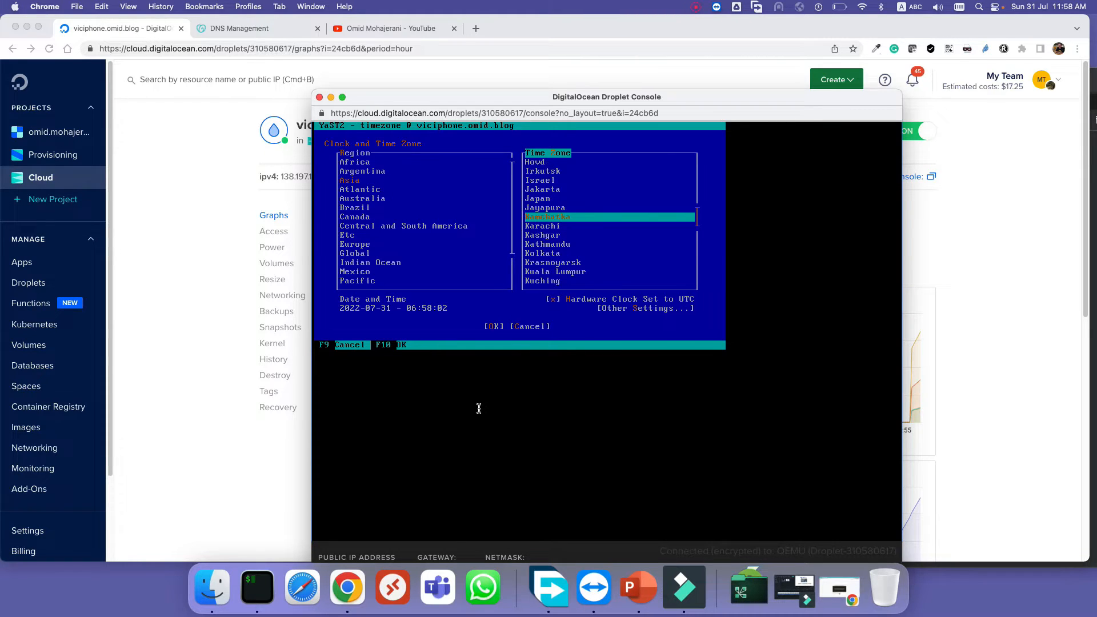
key(Down)
key(Down)
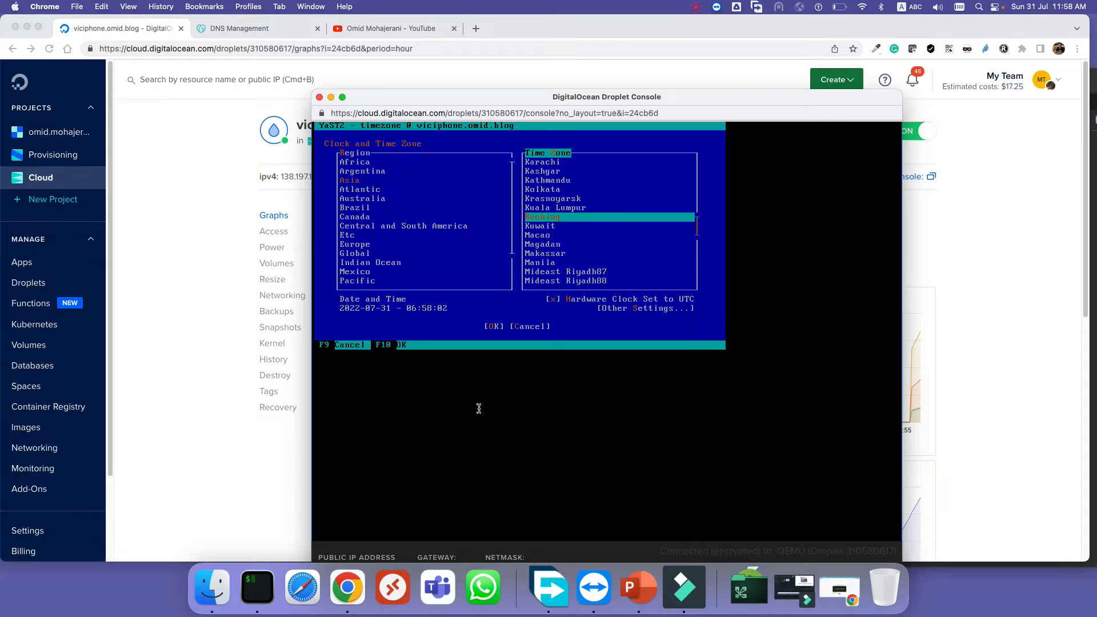
key(Up)
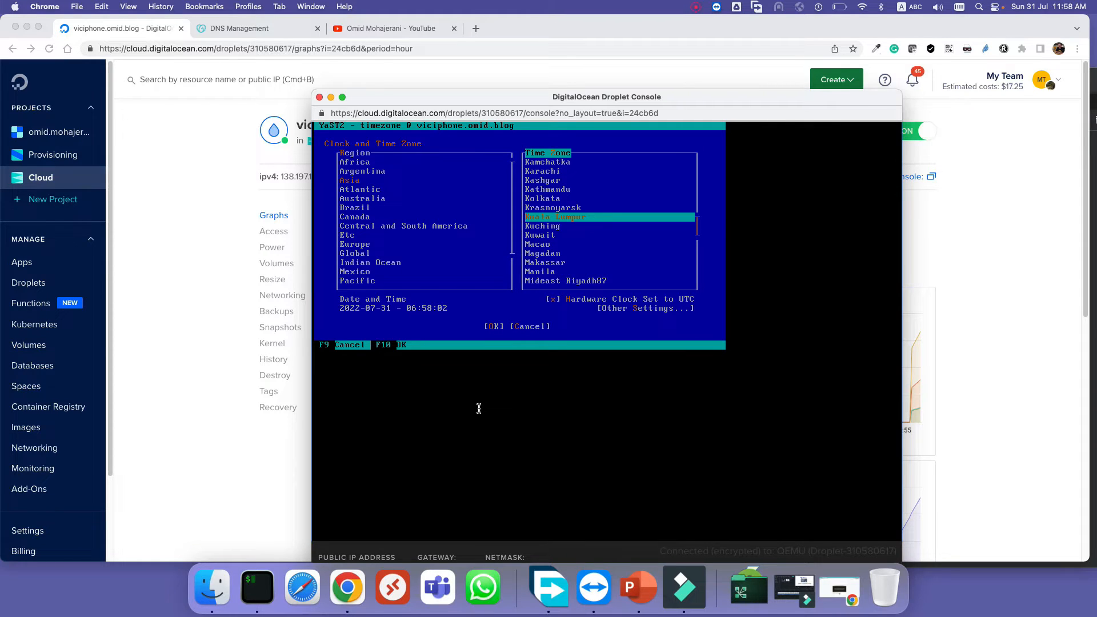
key(Tab)
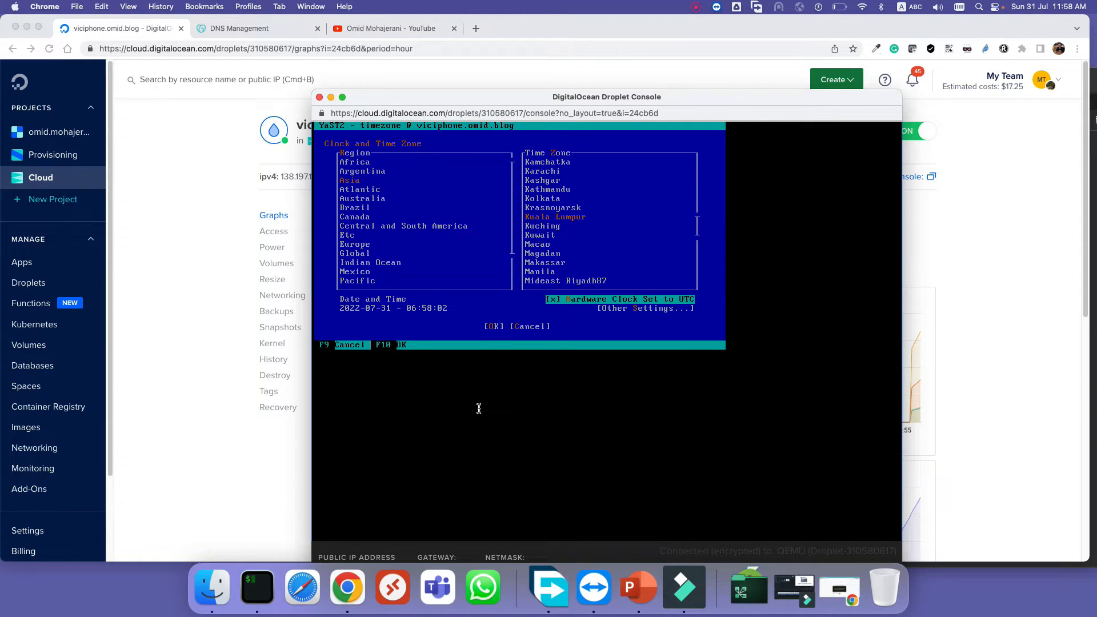
key(Tab)
key(Tab)
key(Tab)
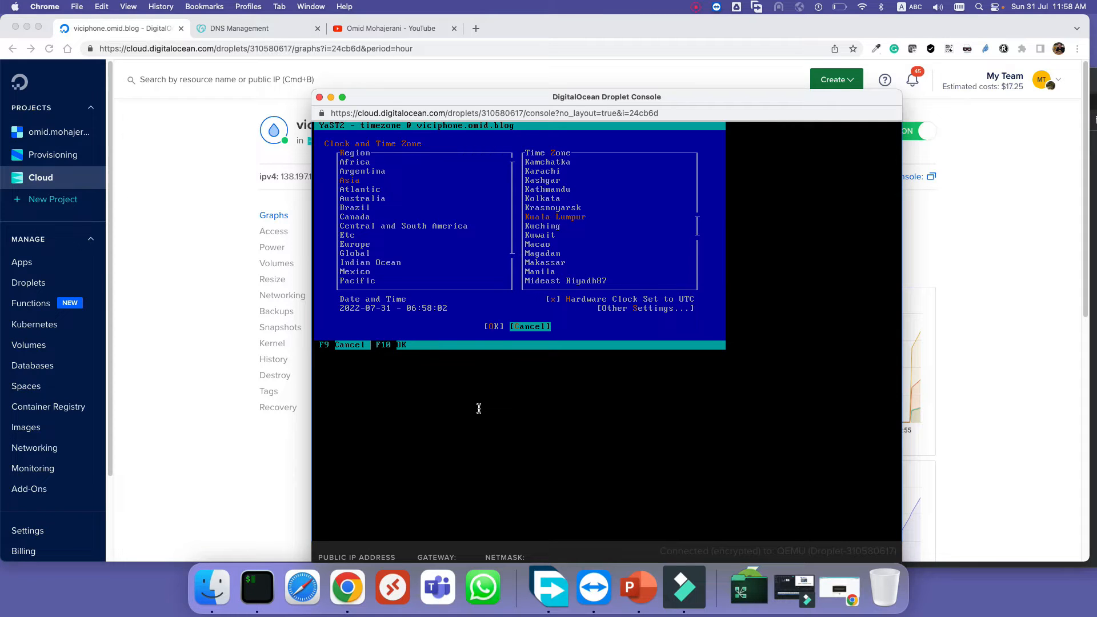
key(Return)
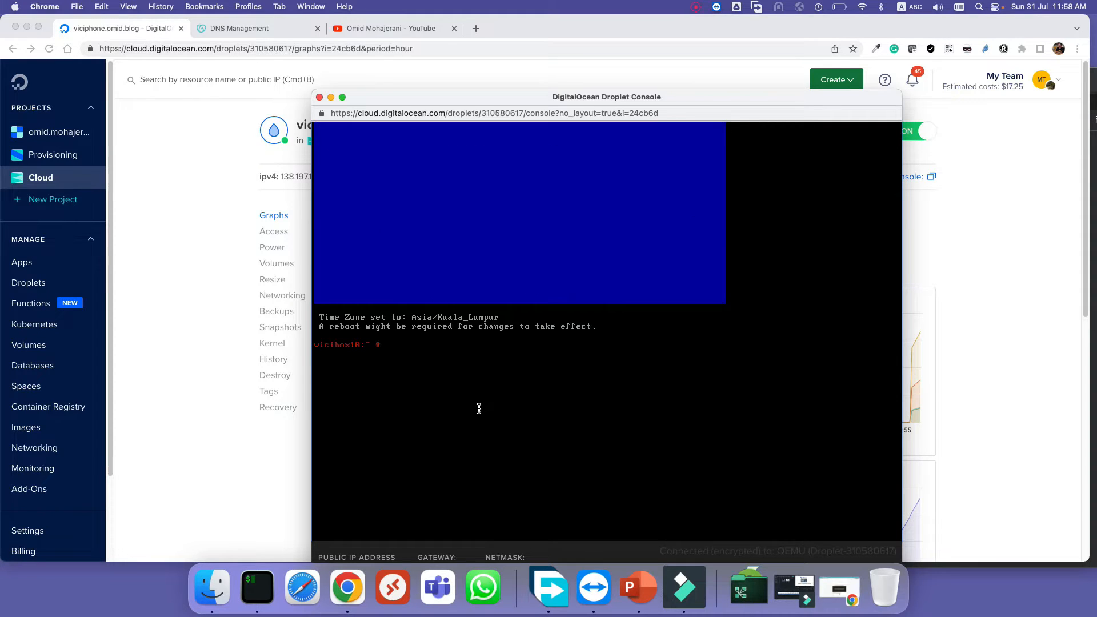
key(Return)
key(Return)
key(Return)
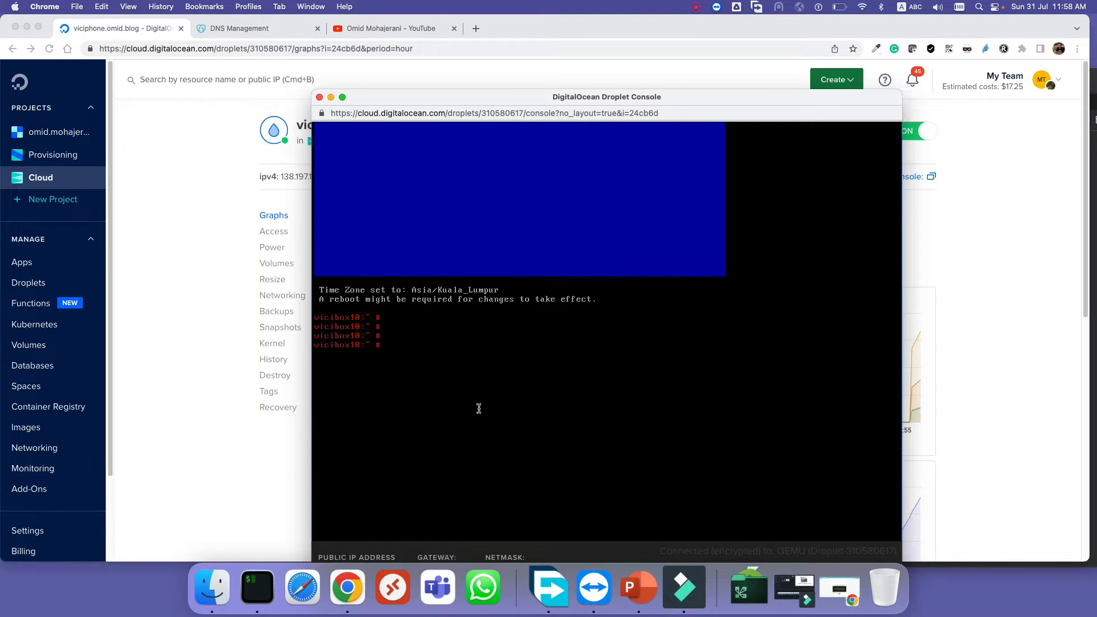
- Run zypper update, approve the five package upgrades, then list the vicibox commands
text(zypper update)
key(Return)
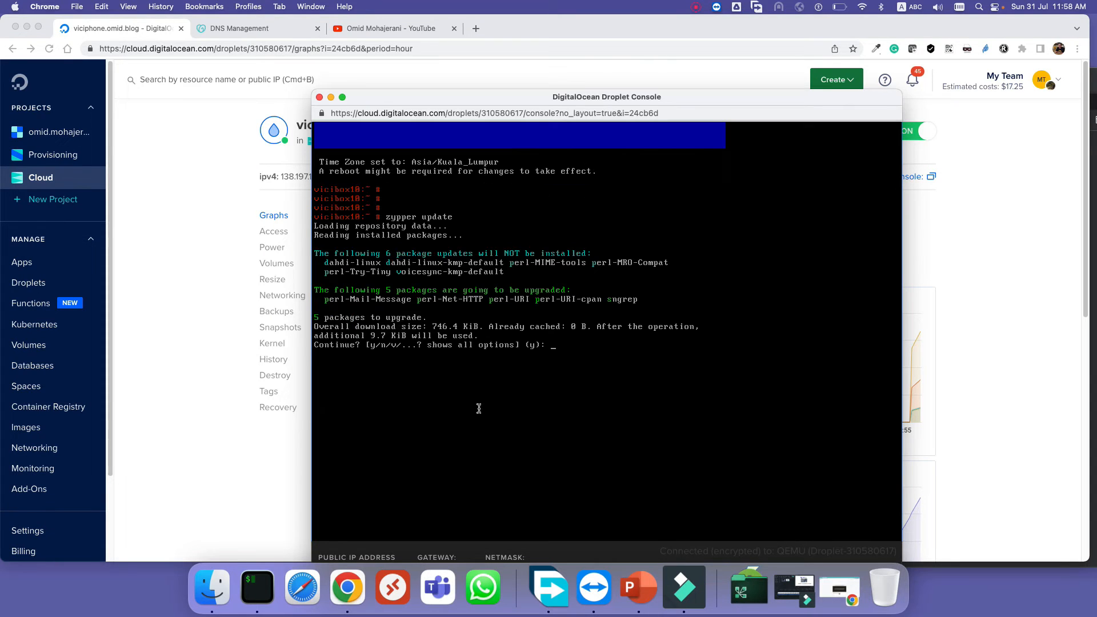
text(y)
key(Return)
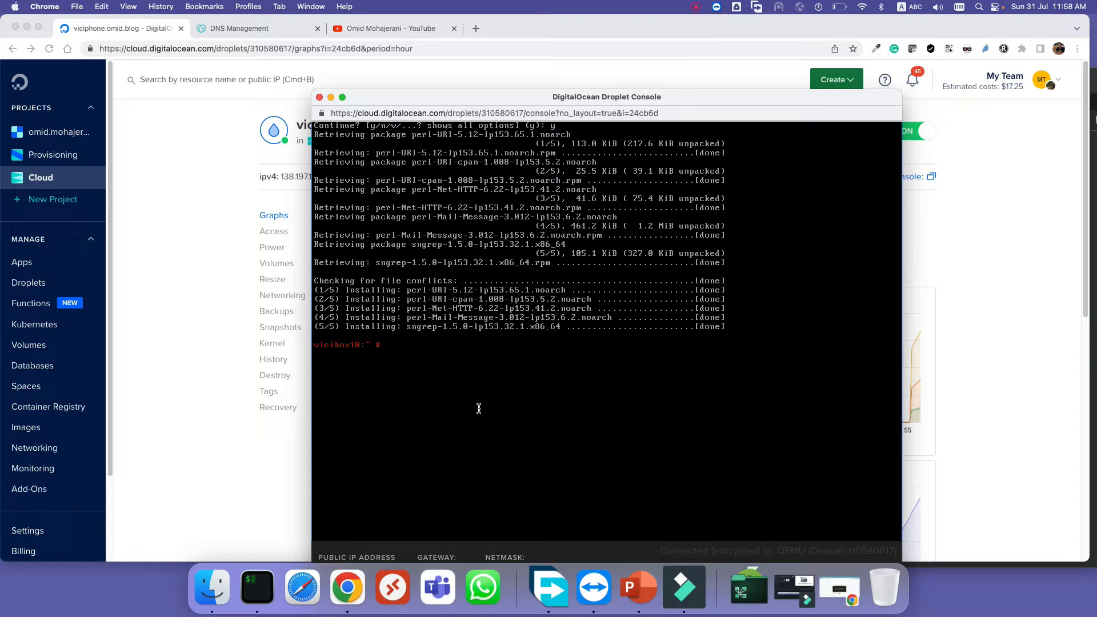
text(vicibo)
key(ctrl+space)
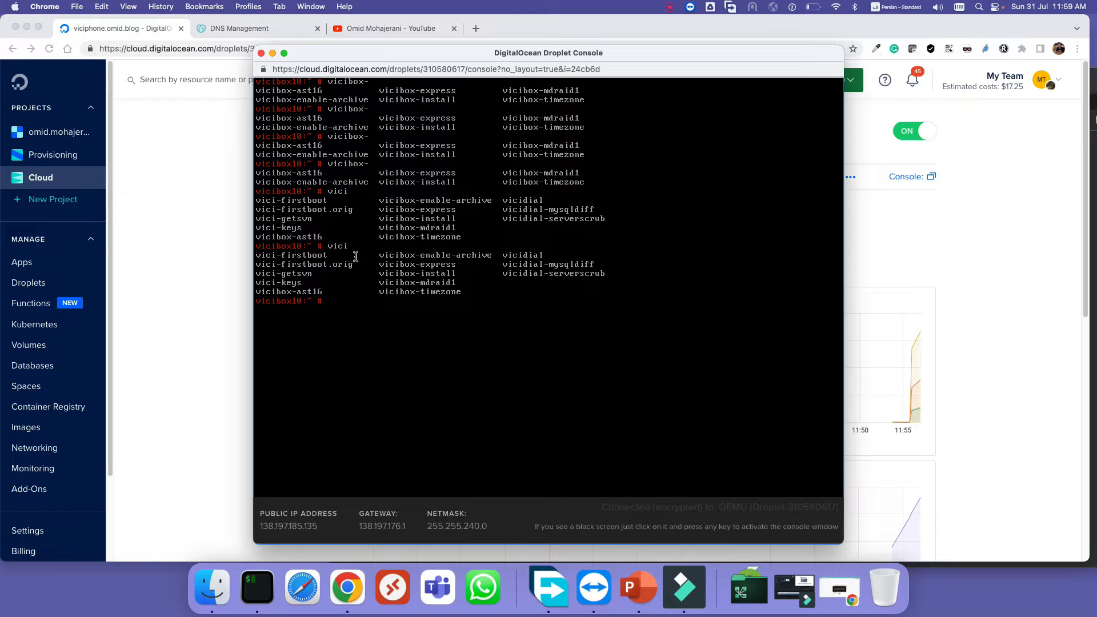
- Open a new iTerm2 session and switch keyboard input to English
click(265, 591)
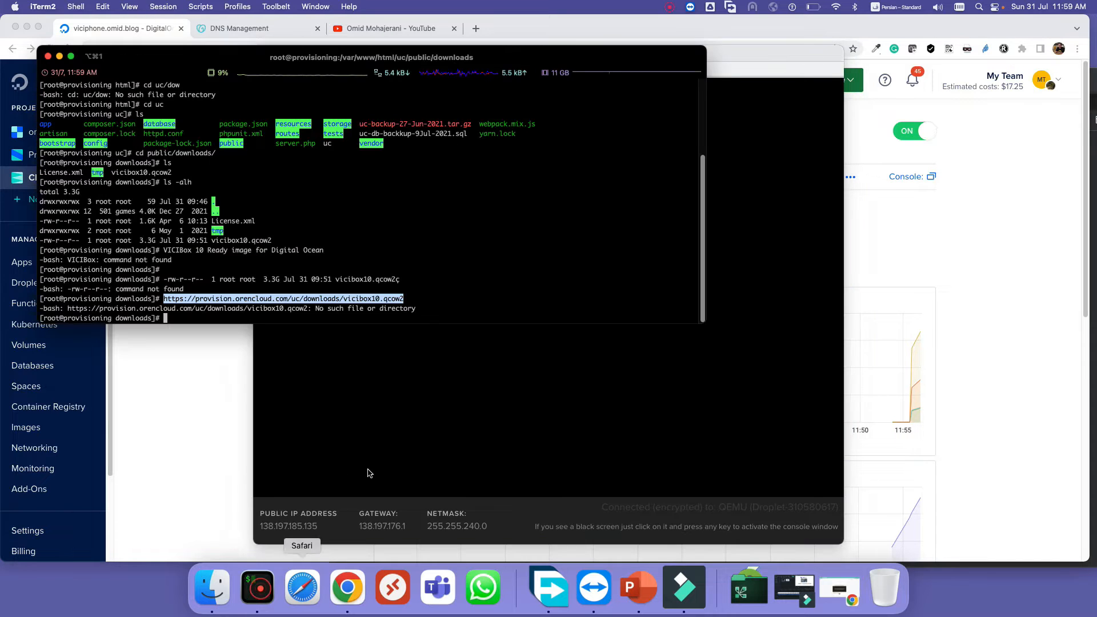
key(super+t)
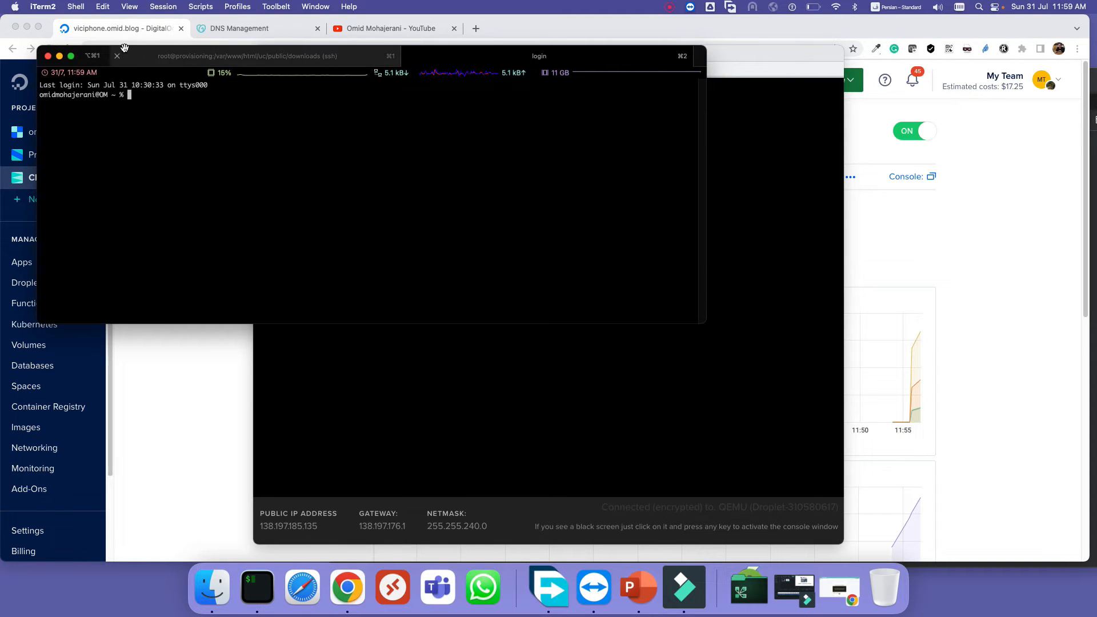
key(ctrl+alt+Right)
drag(449, 331, 459, 238)
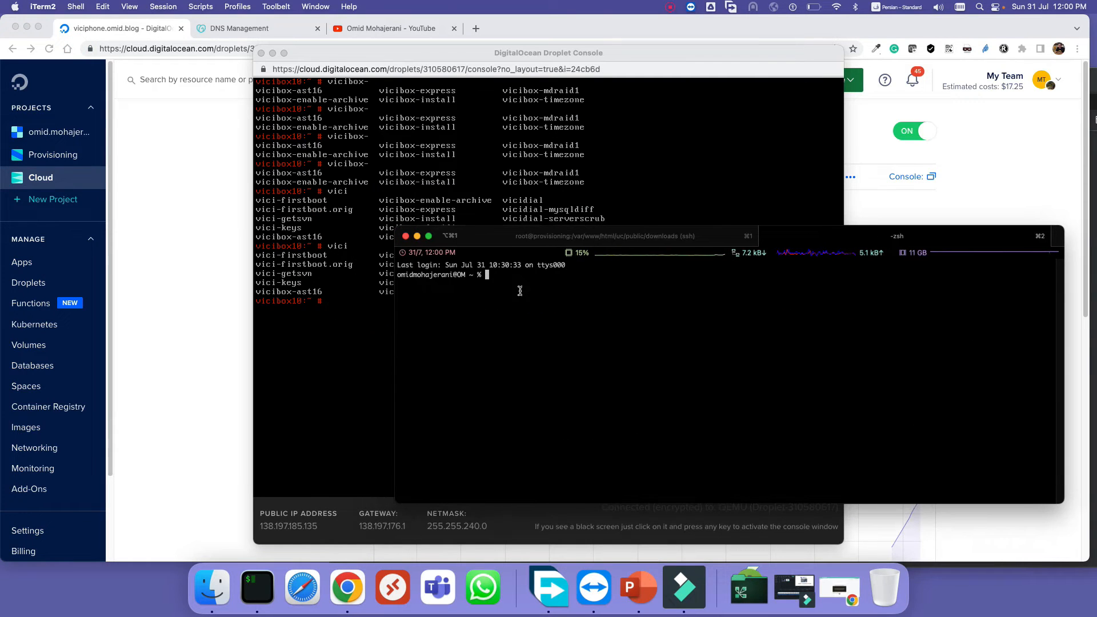
click(521, 294)
text(سسا)
key(BackSpace)
key(BackSpace)
key(BackSpace)
key(ctrl+space)
- SSH as root to 138.197.185.135, accept the host key, and enter the password
text(ssh ro)
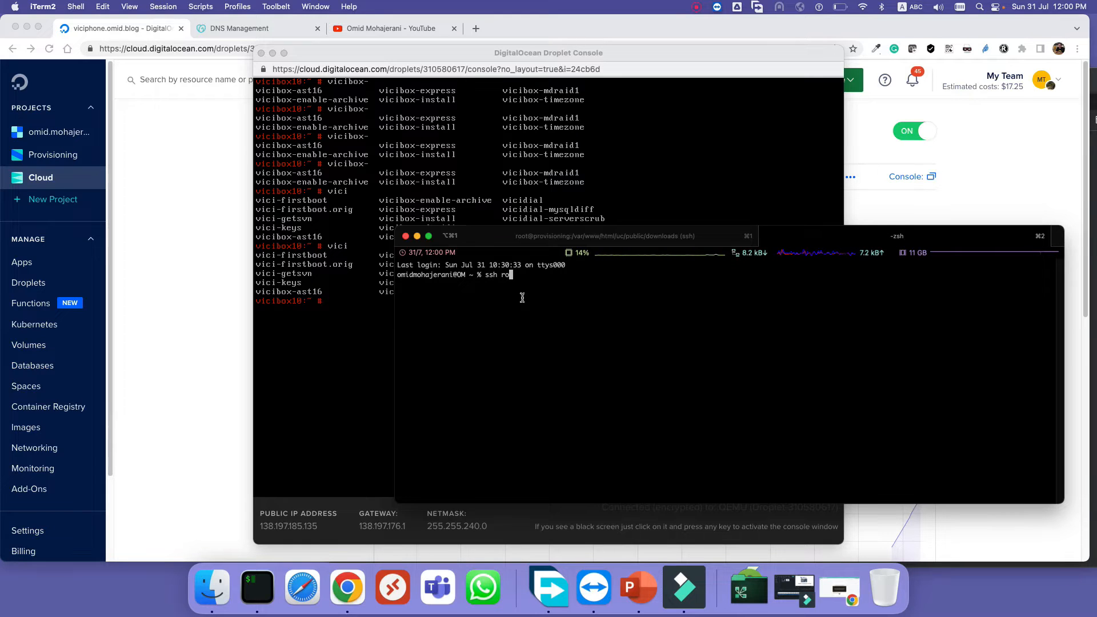
text(ot@138.197.185.135)
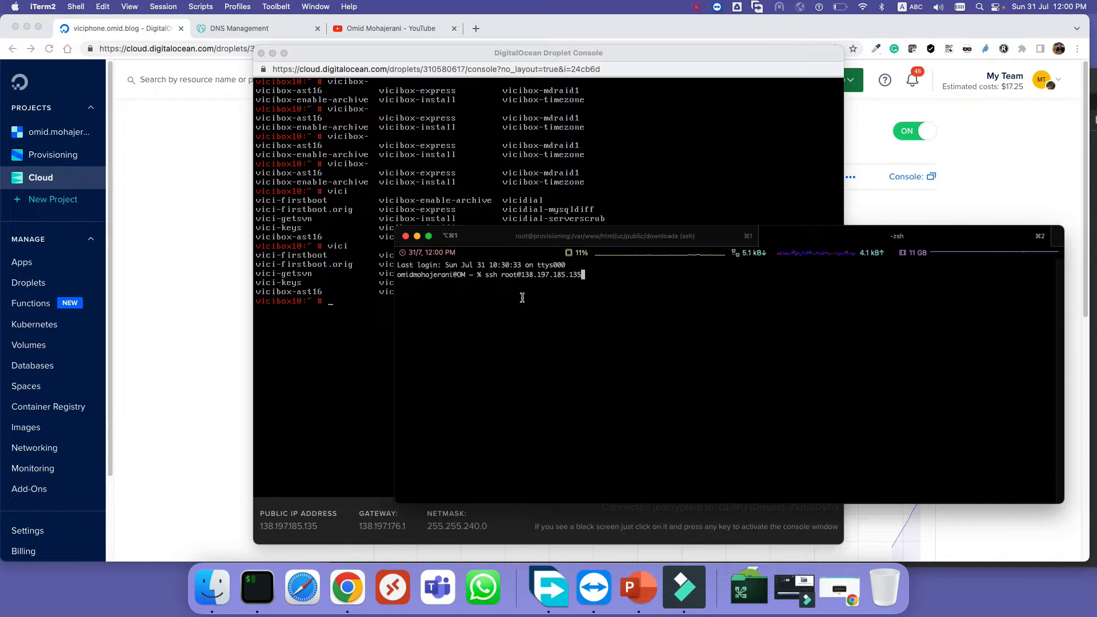
key(Return)
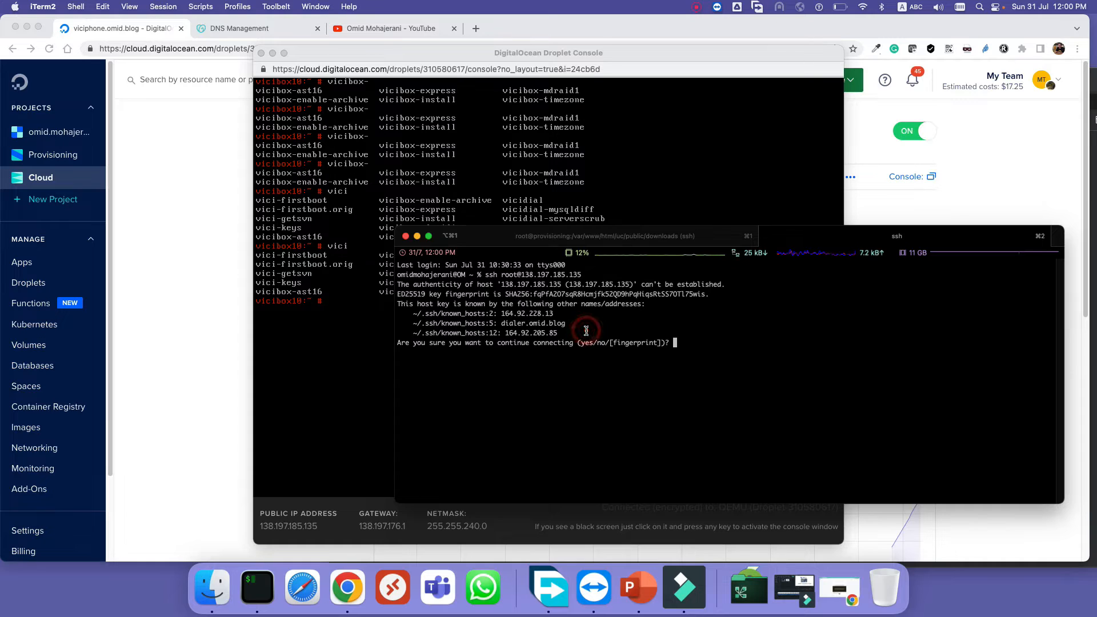
text(yes)
key(Return)
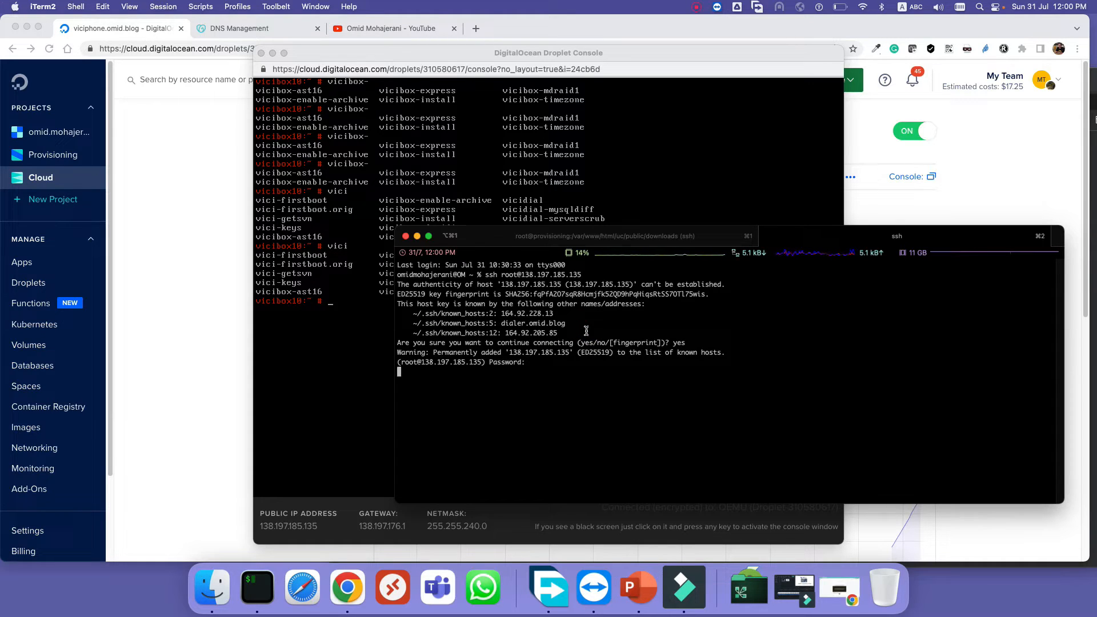
key(Return)
key(Return)
key(Return)
- Clear the terminal and launch the vicibox-express installer
text(clear)
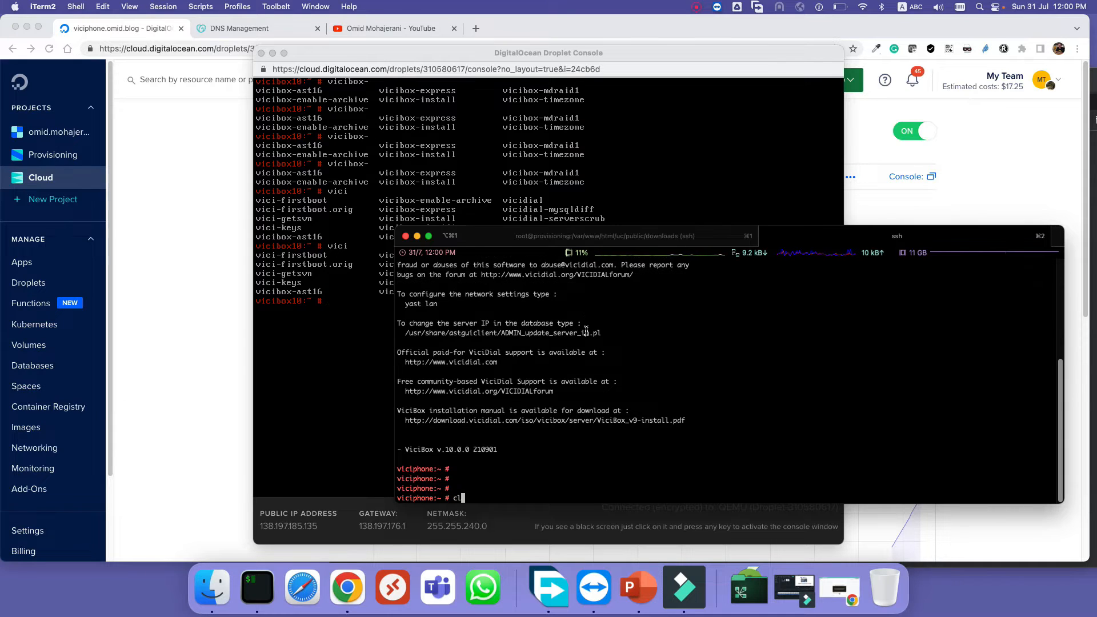
key(Return)
key(Return)
key(Return)
key(Return)
text(v)
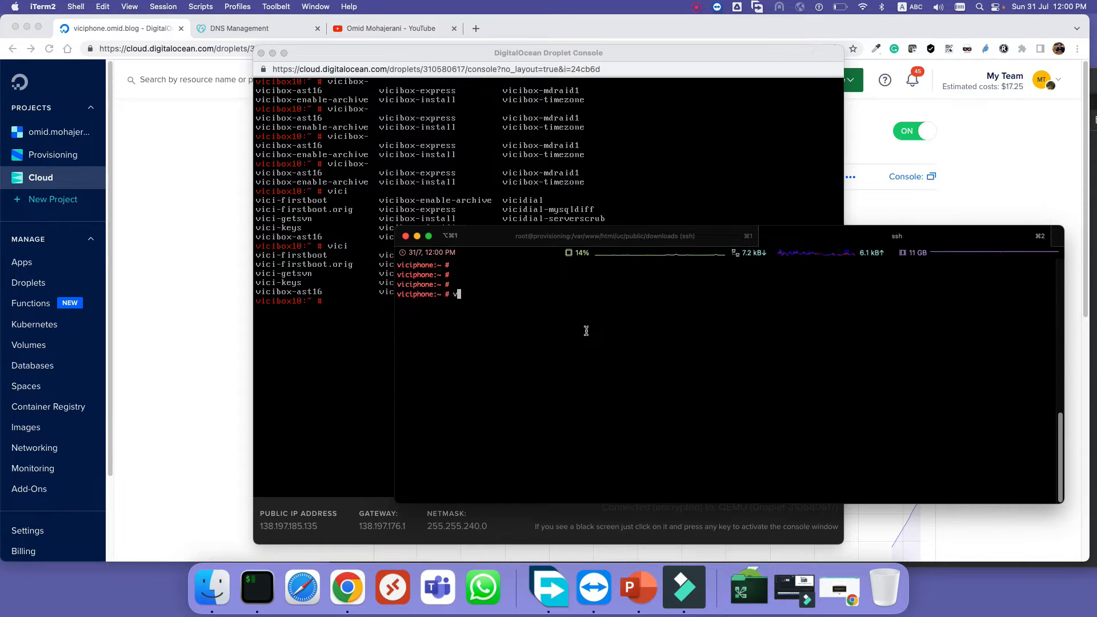
text(icibox-express)
key(Return)
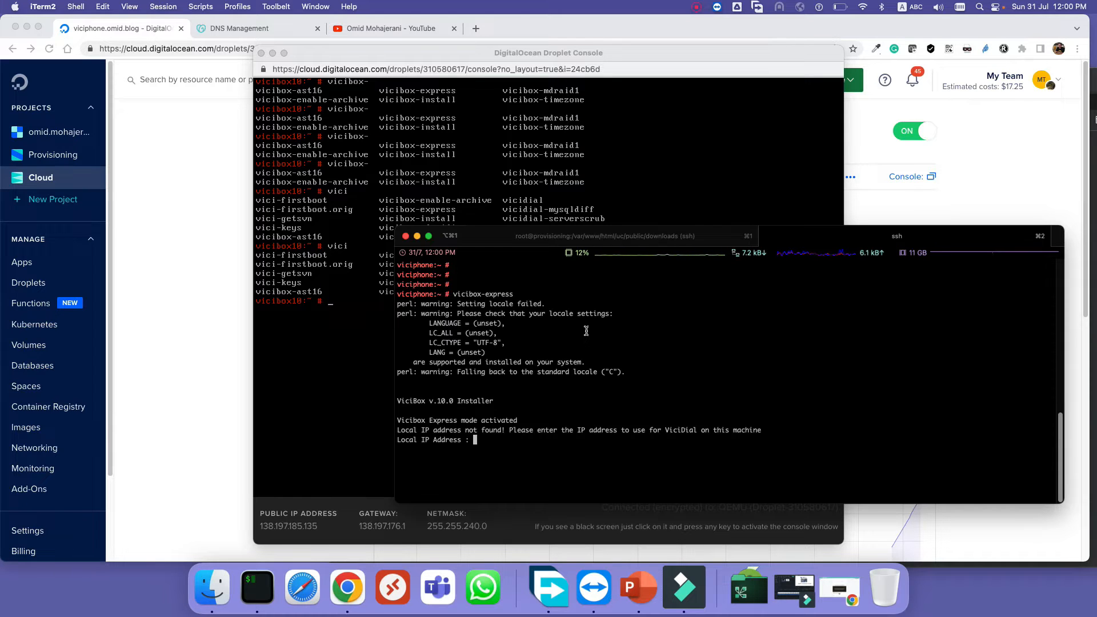
- Enter 138.197.185.135 as the installer's Local IP Address
drag(433, 243, 339, 174)
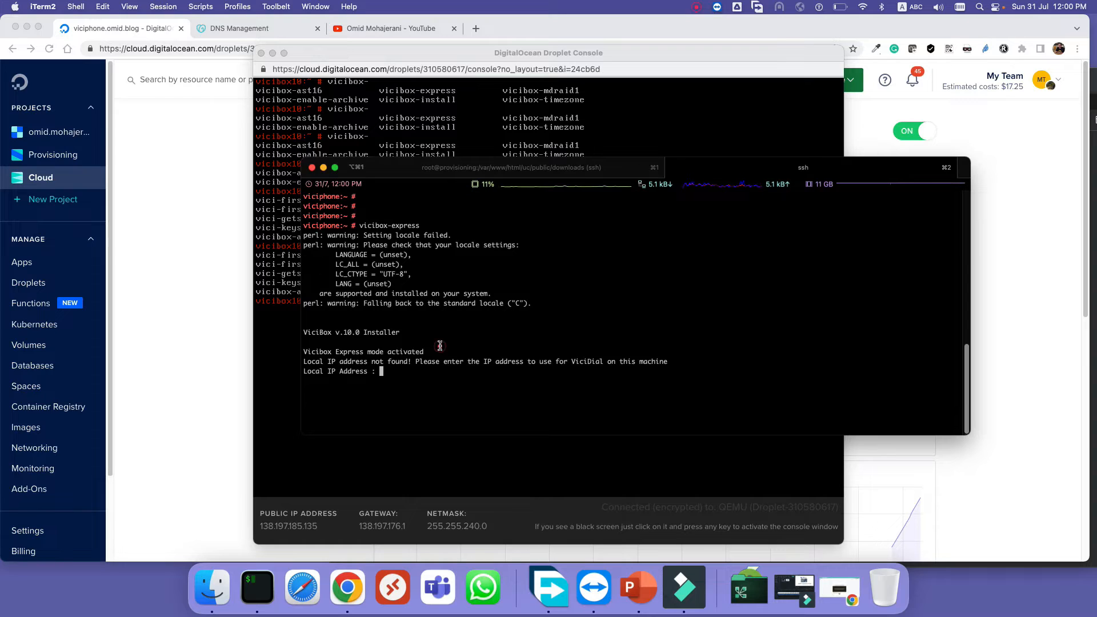
text(138.197)
click(272, 53)
drag(425, 167, 497, 215)
click(840, 222)
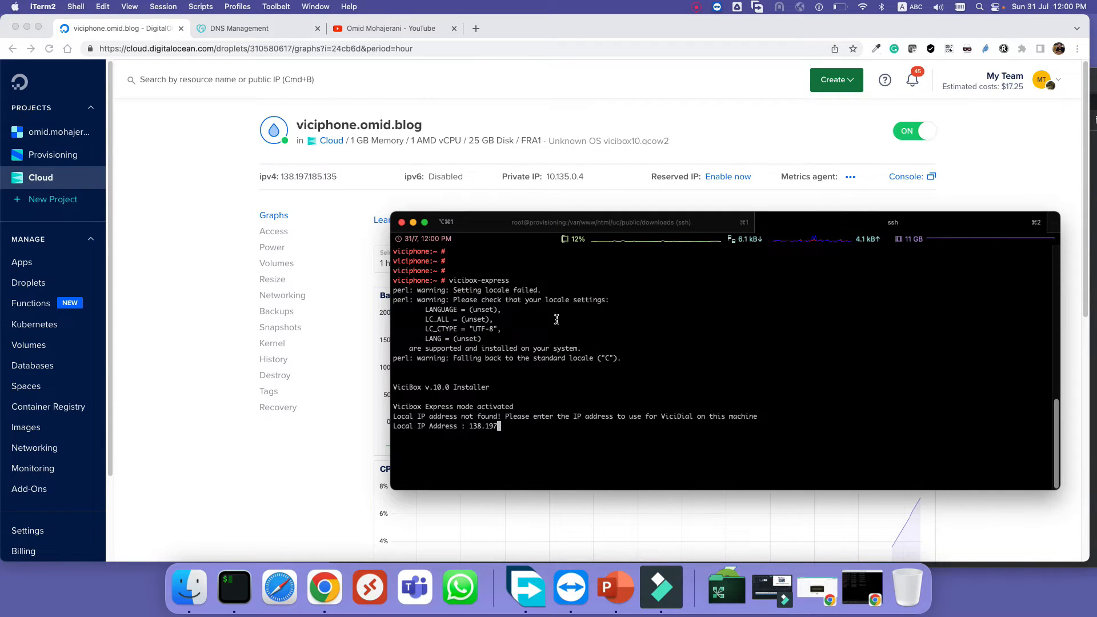
drag(413, 220, 288, 229)
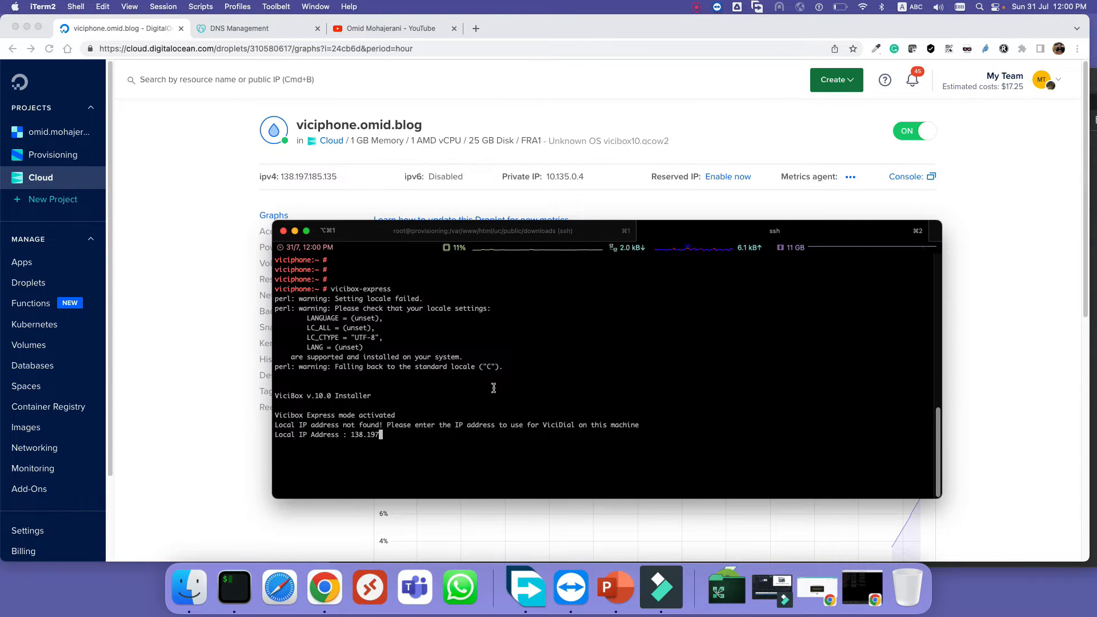
text(.185.135)
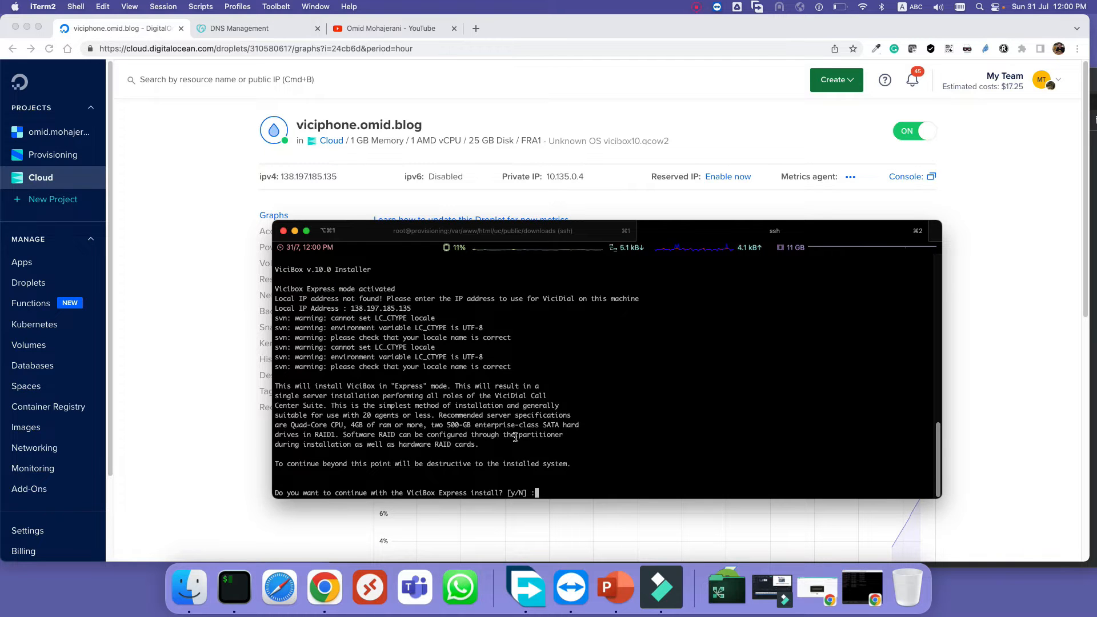
text(y)
- Answer y to run the ViciBox Express install, then reboot the server once it finishes
key(Return)
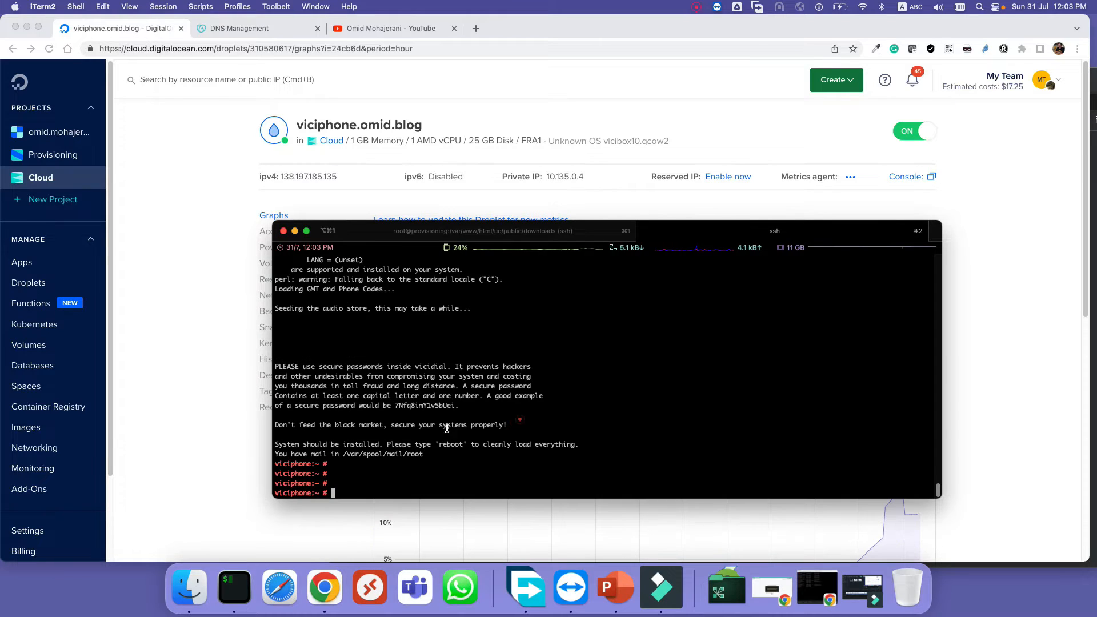
click(520, 420)
click(392, 460)
text(reboot)
key(Return)
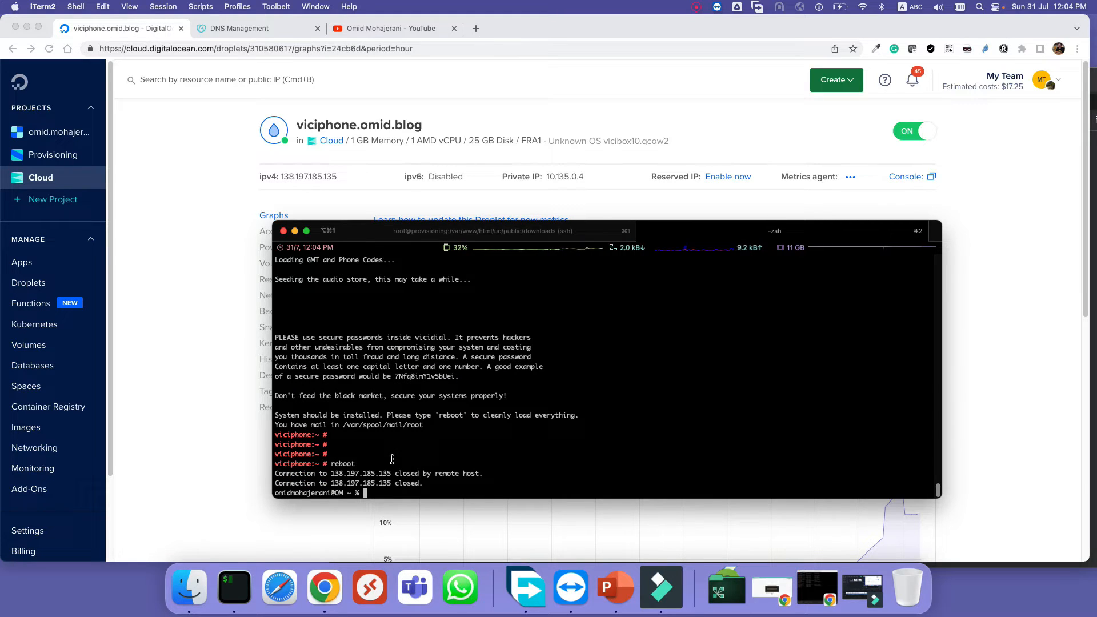
click(392, 30)
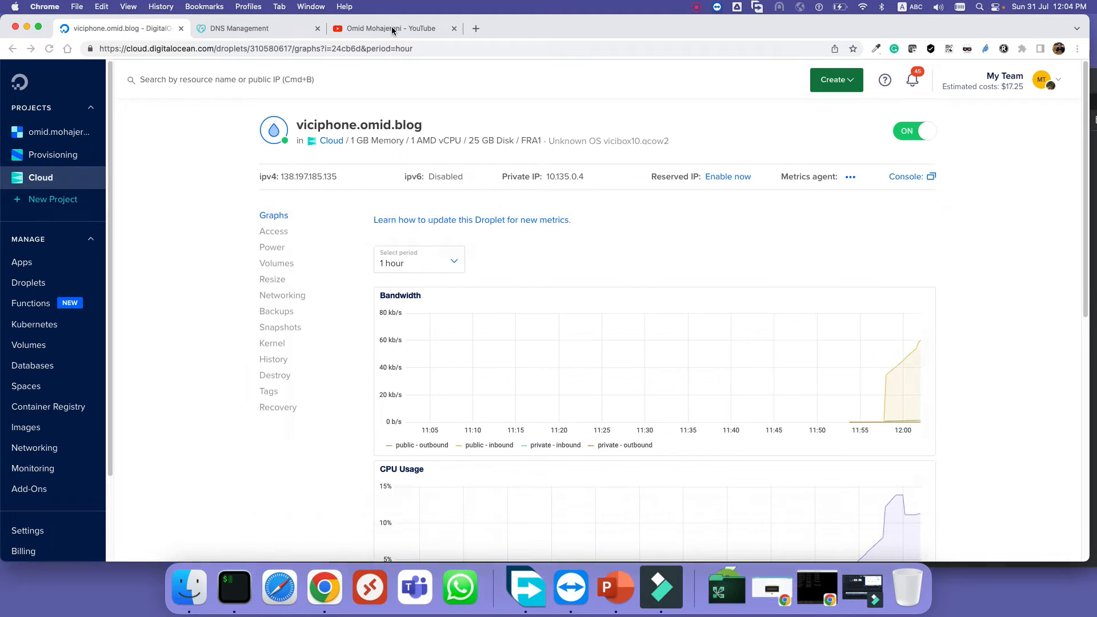
scroll(489, 312, down, 6)
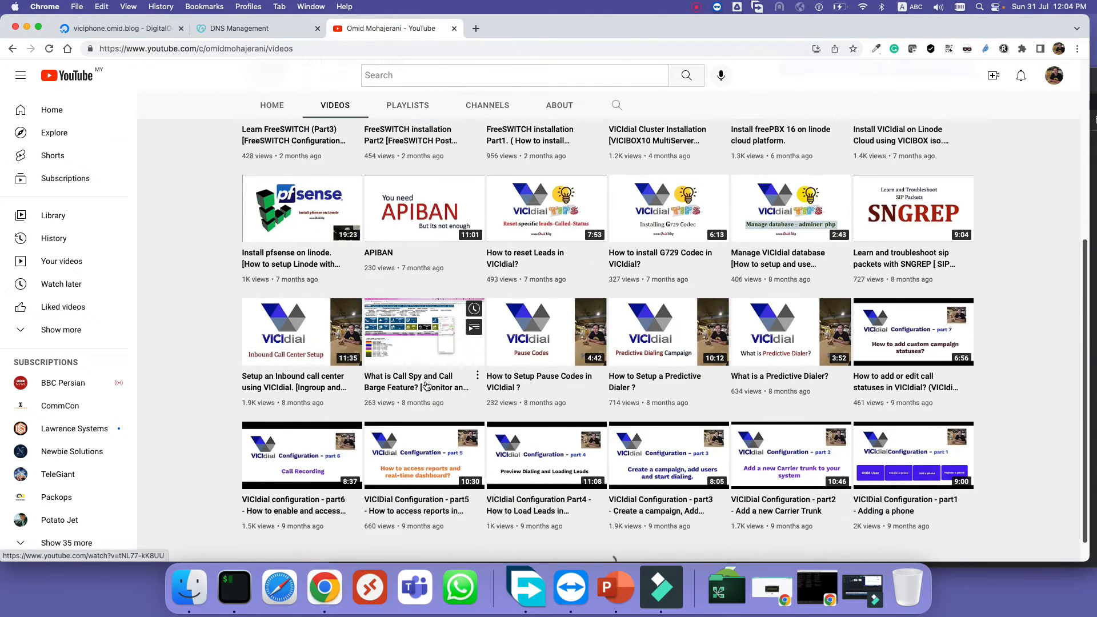
scroll(426, 386, down, 2)
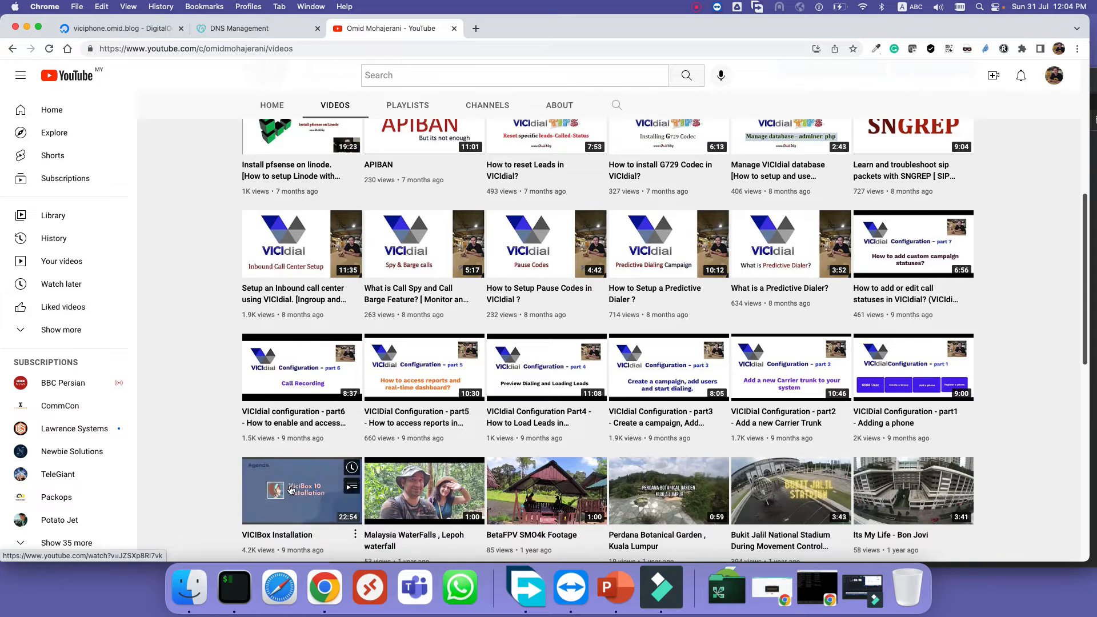
scroll(276, 400, up, 3)
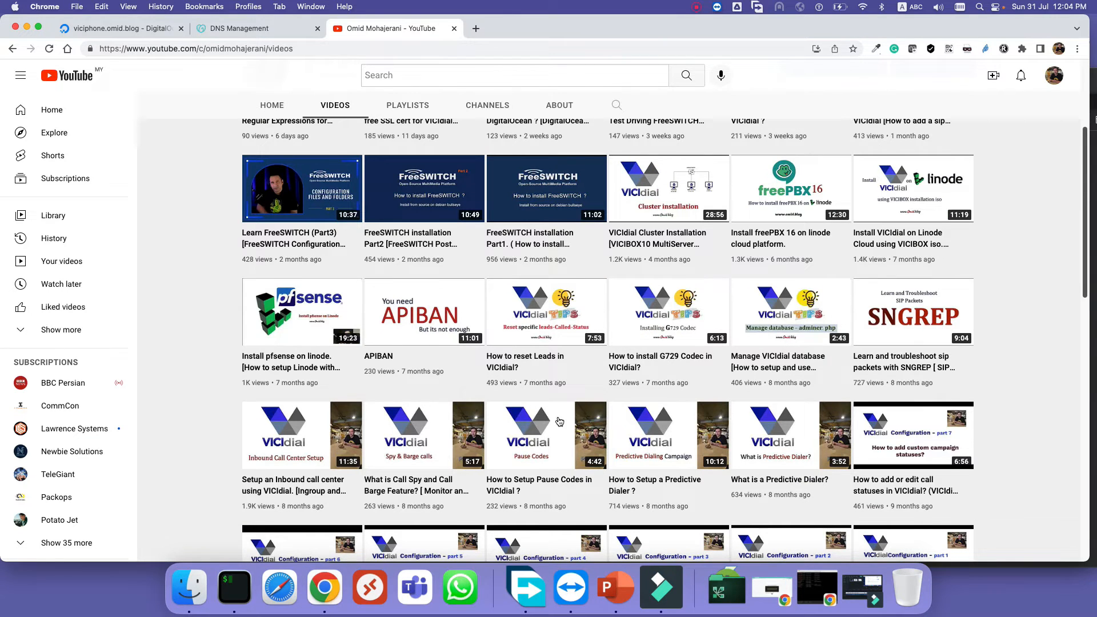
scroll(558, 421, down, 1)
scroll(558, 421, up, 5)
click(237, 28)
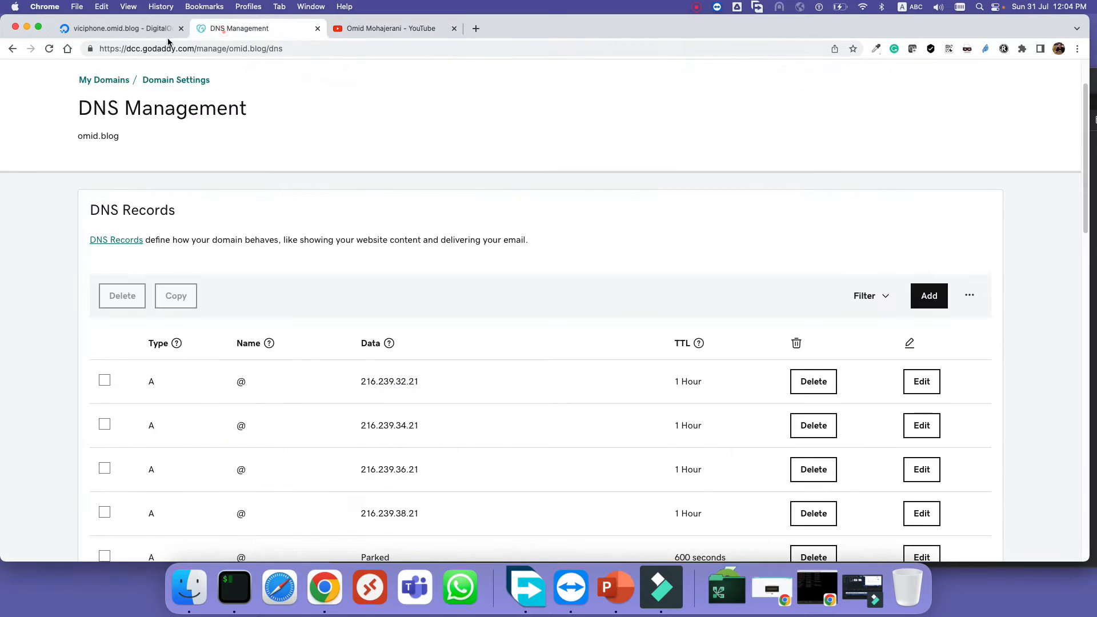
click(129, 32)
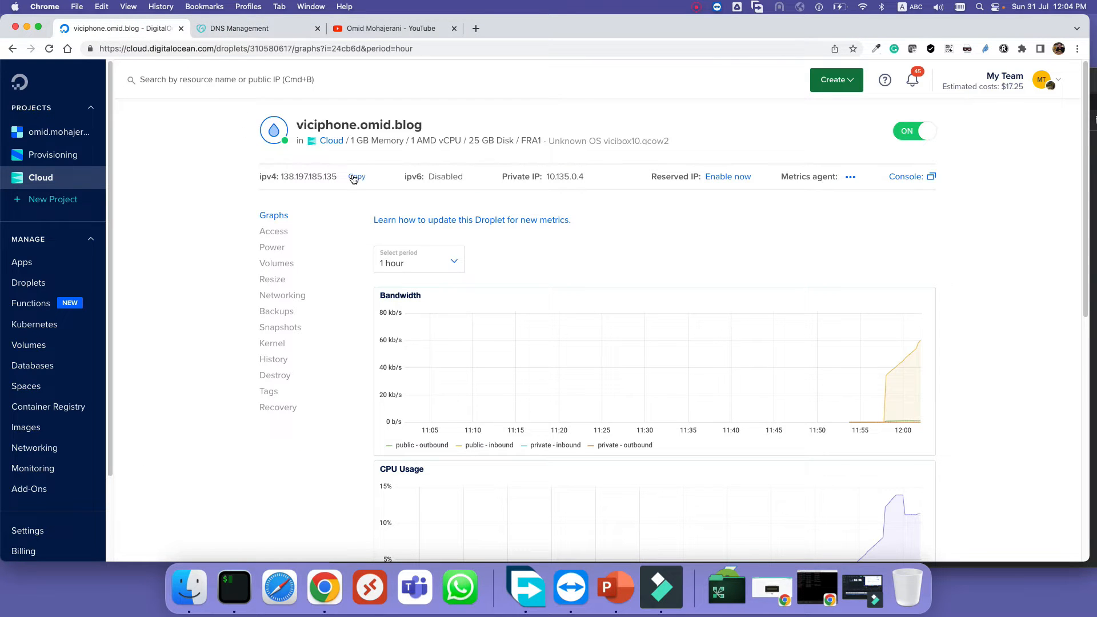
- Copy the droplet IP 138.197.185.135, watch the reboot in its console, and paste the IP into a new tab
click(354, 178)
click(903, 177)
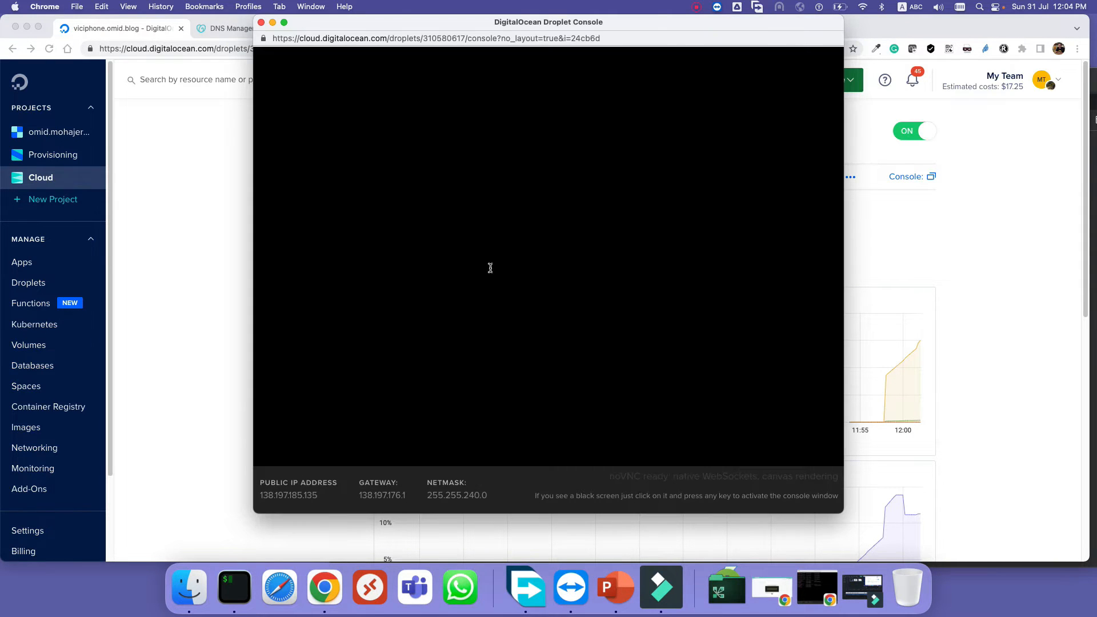
click(493, 317)
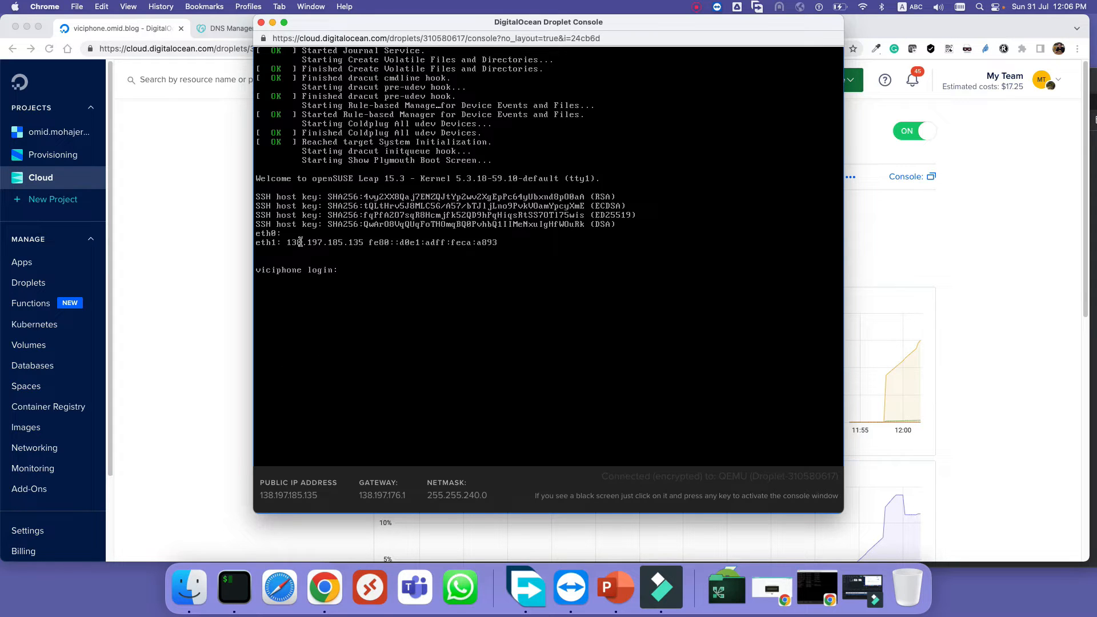
click(177, 273)
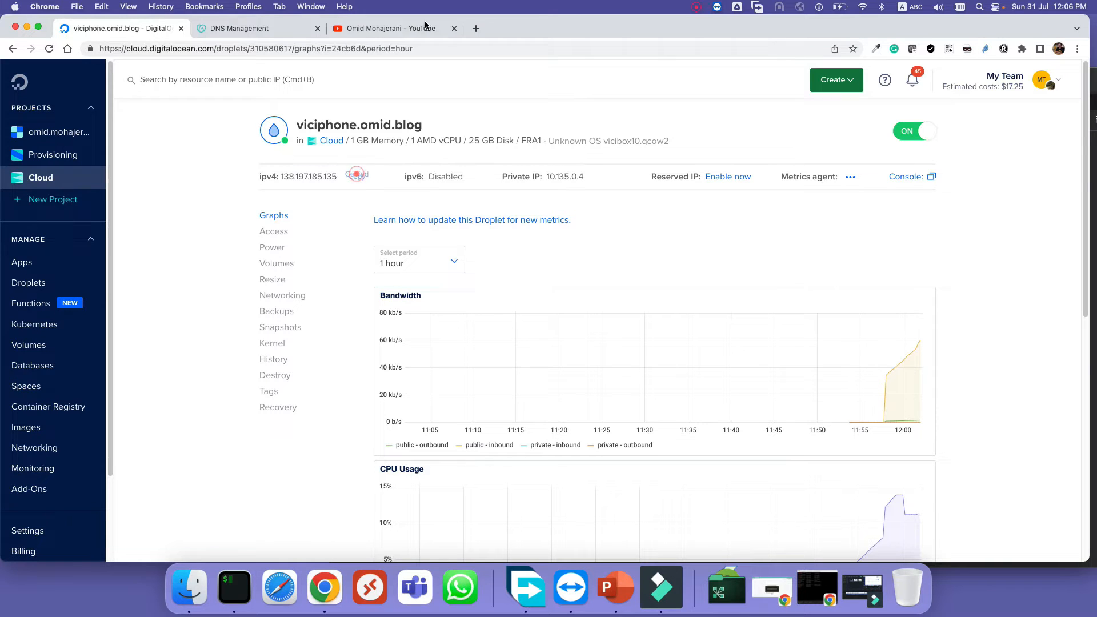
click(475, 28)
right_click(450, 51)
- Load 138.197.185.135 and sign into VICIdial Administration with the default admin password
click(477, 135)
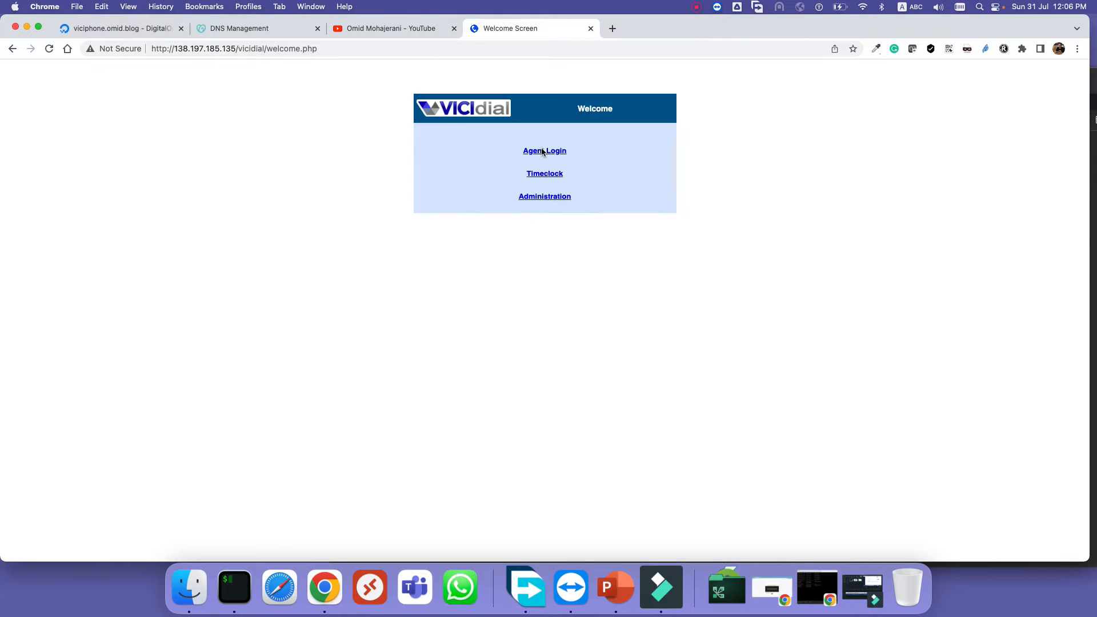
click(544, 198)
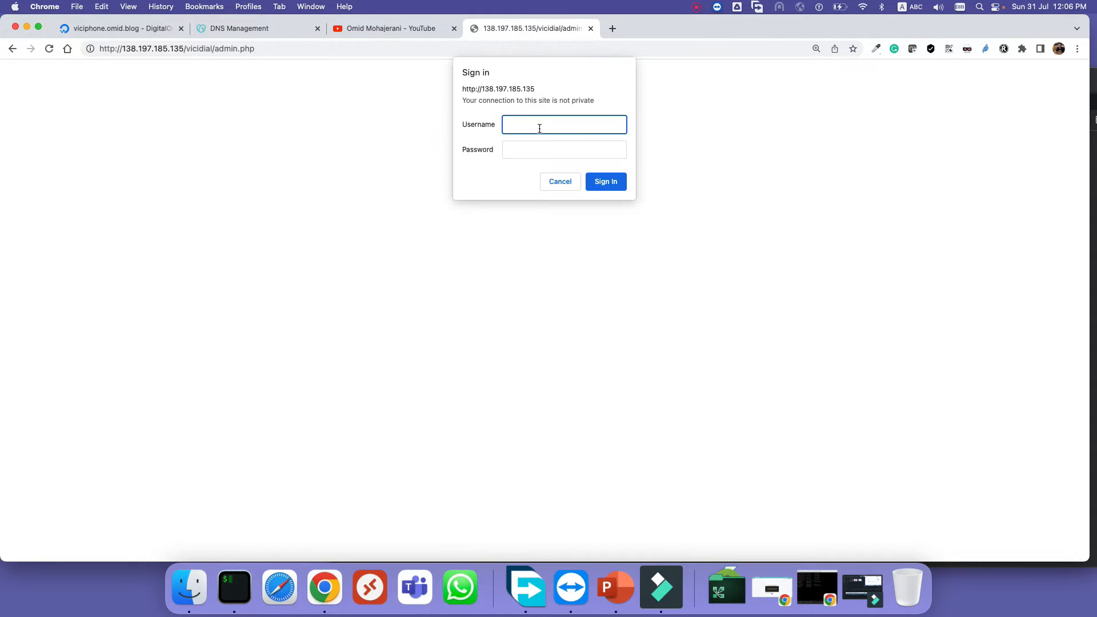
click(527, 148)
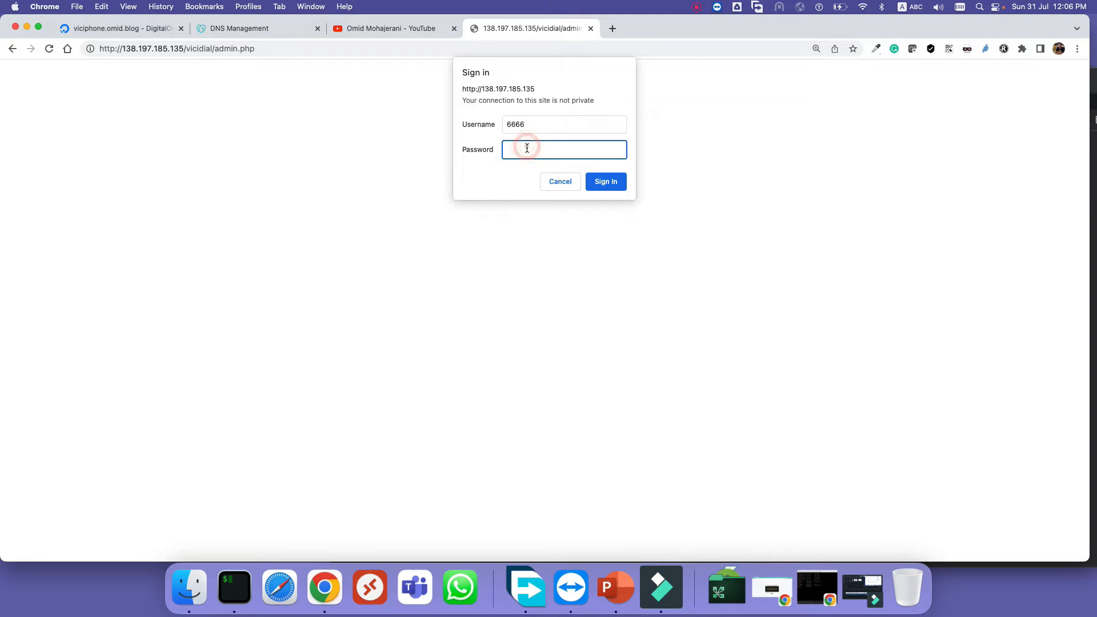
key(Return)
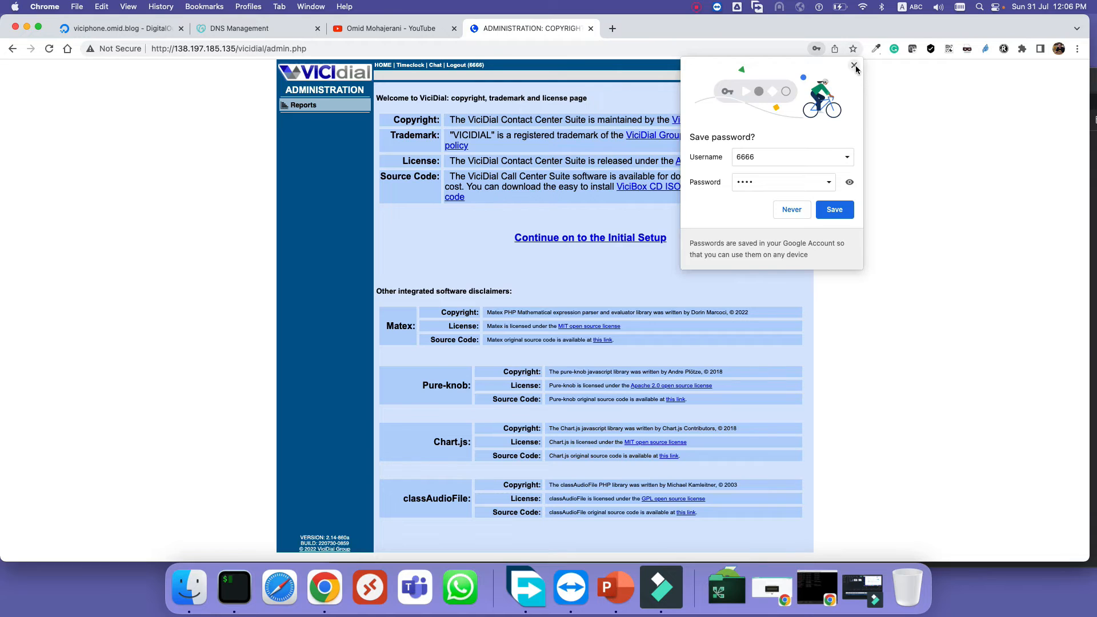
click(855, 65)
- Set a new admin password, GMT offset 8.00 and the Kuala Lumpur voicemail zone, then submit
click(565, 238)
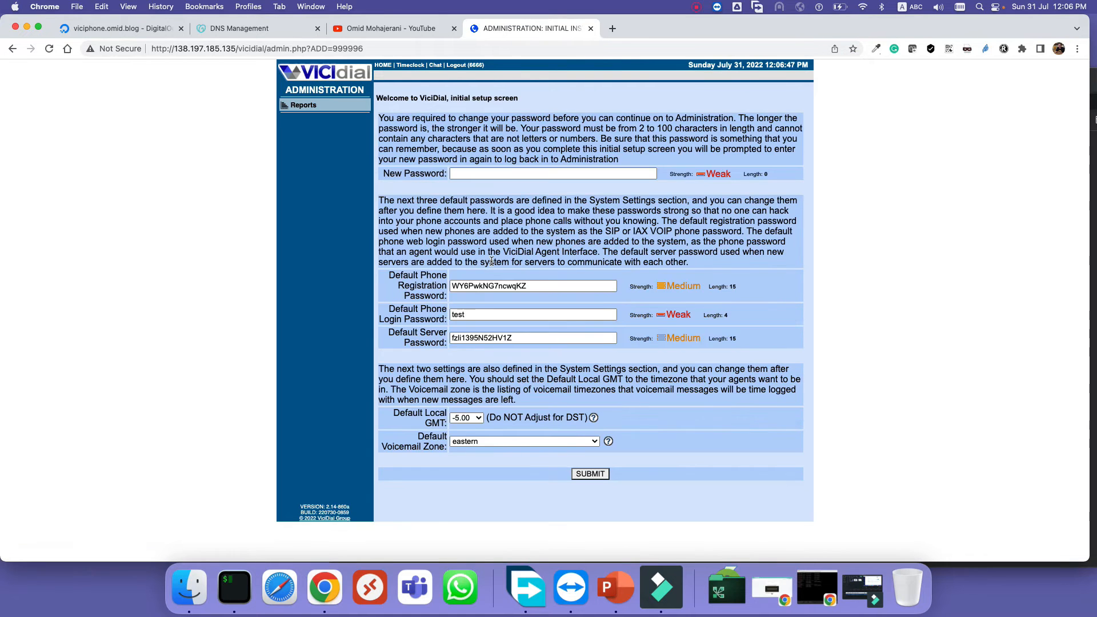
click(460, 172)
click(465, 417)
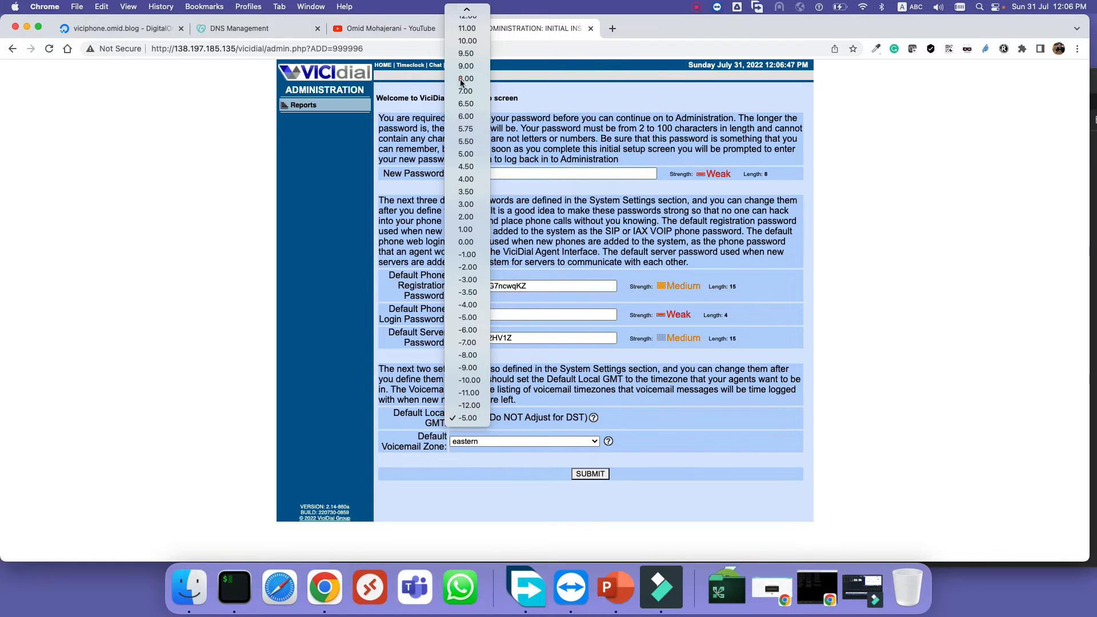
click(461, 79)
click(488, 443)
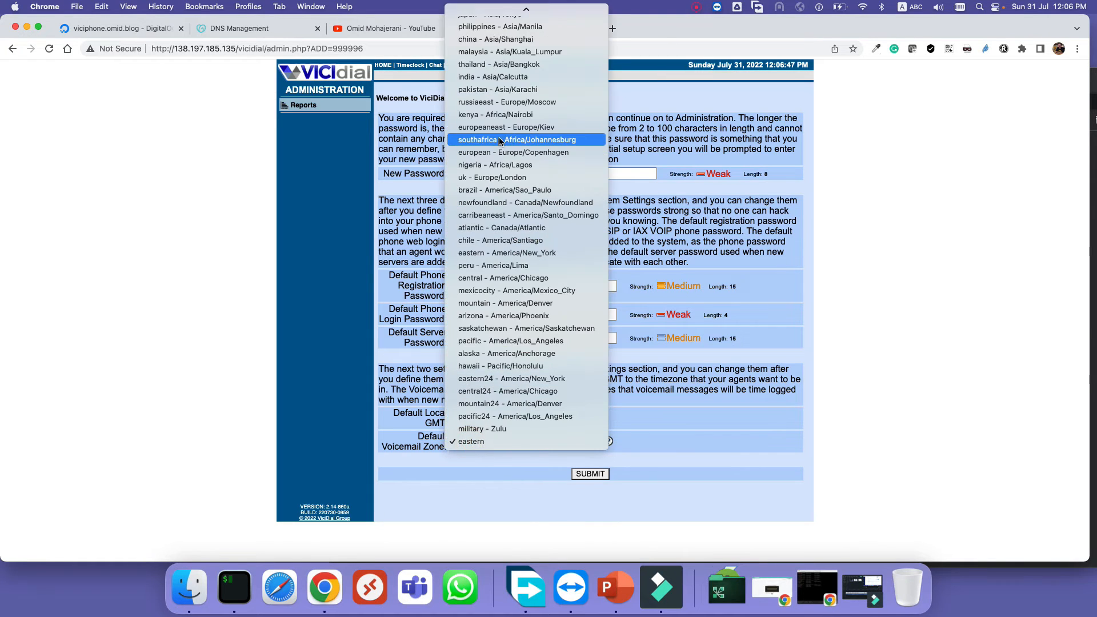
click(514, 53)
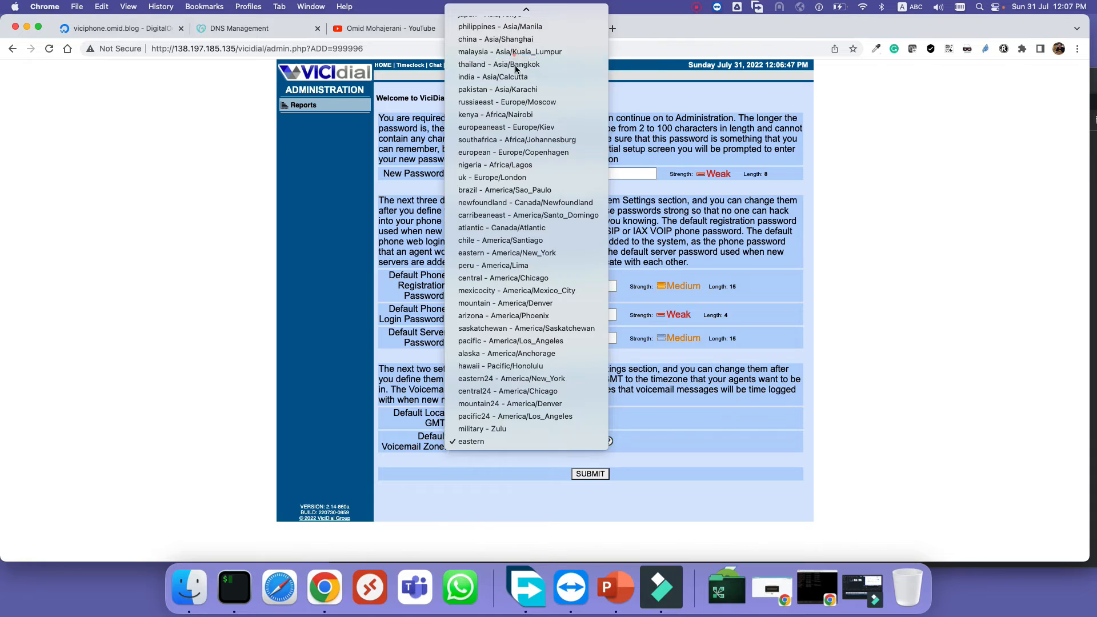
click(591, 474)
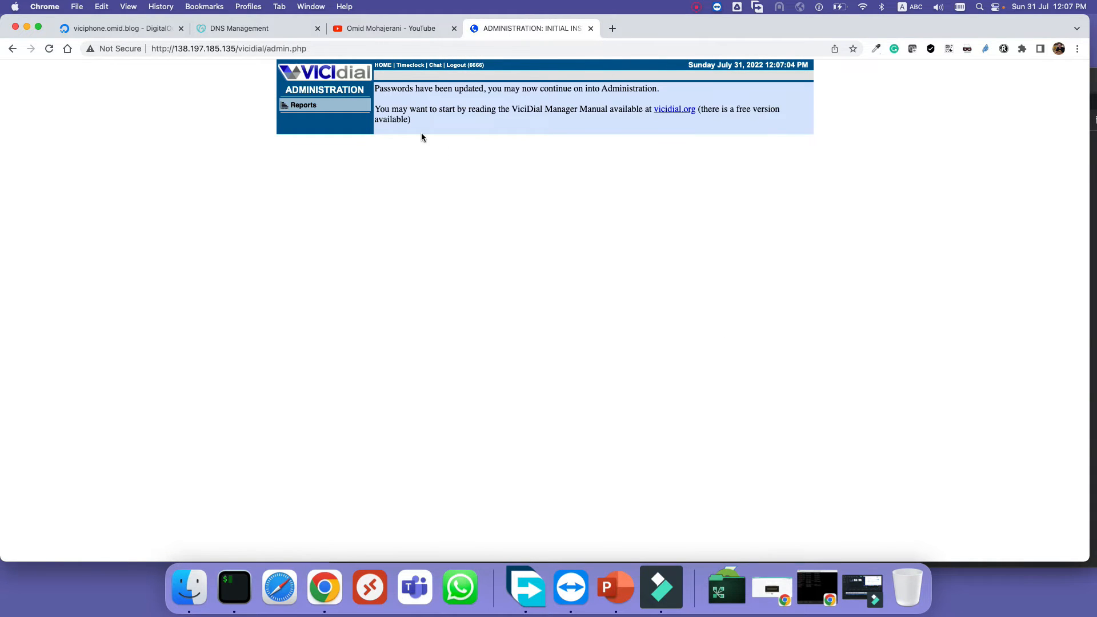
- Go back to the server's welcome page and sign into Administration as the admin user
drag(237, 49, 309, 49)
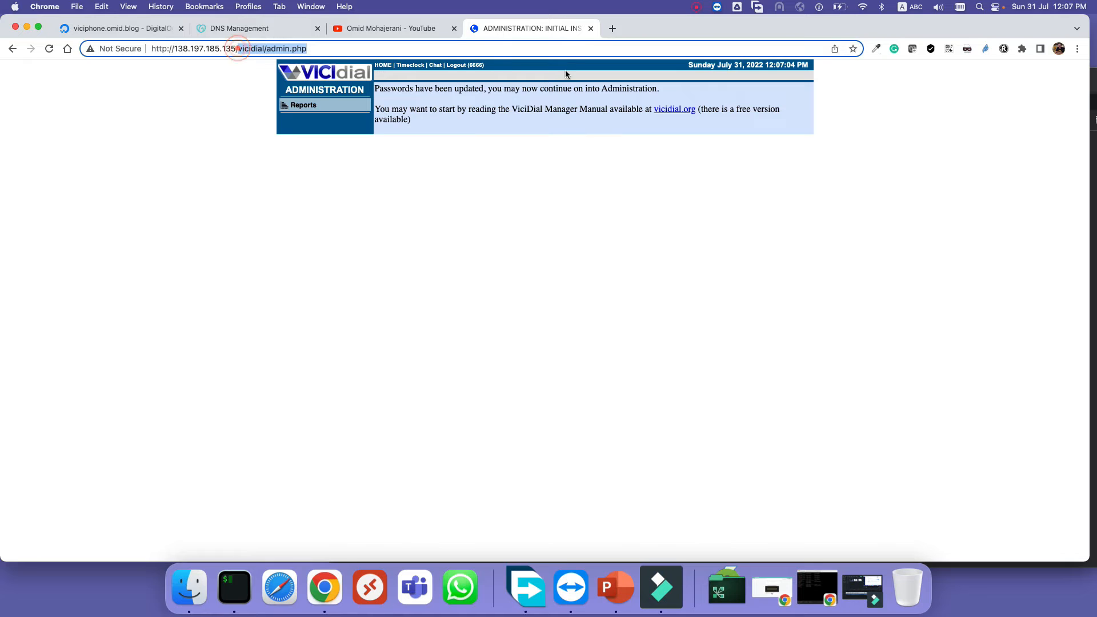
key(BackSpace)
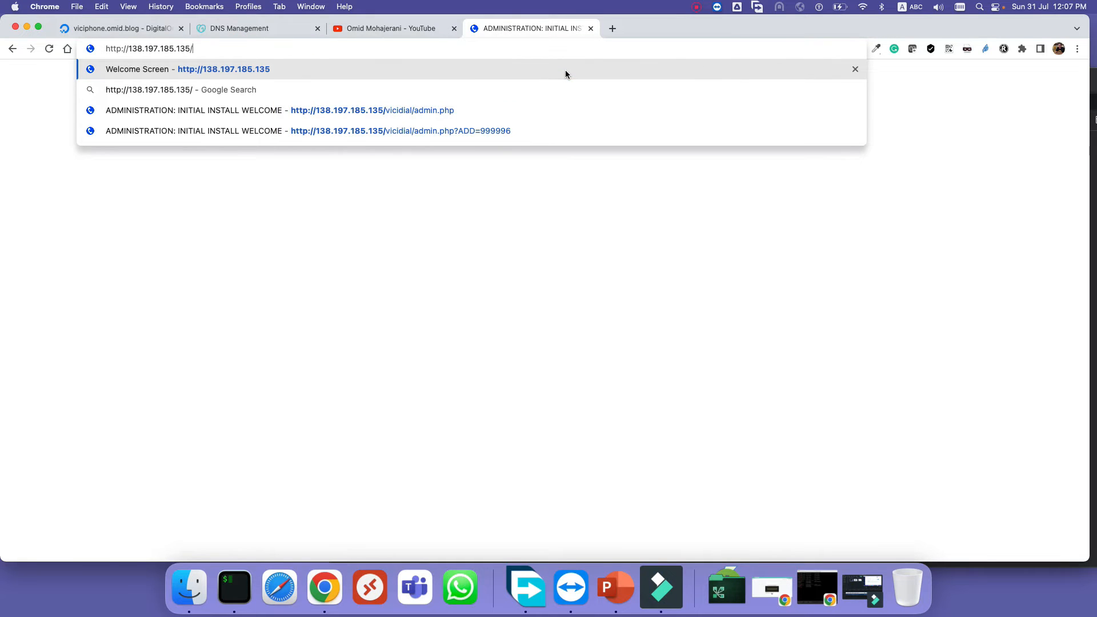
click(565, 71)
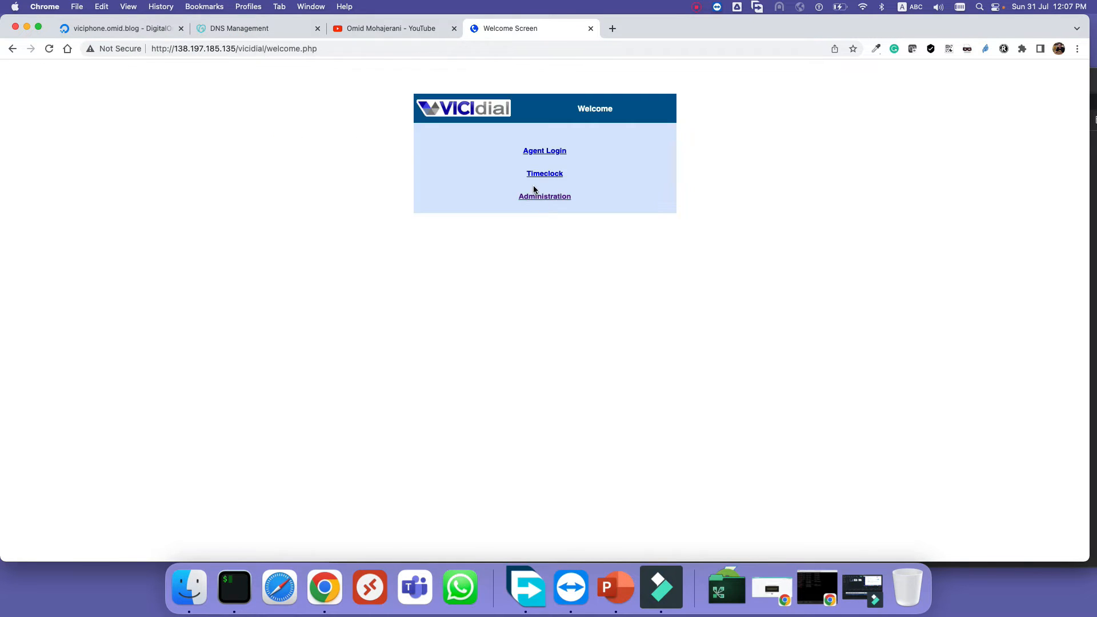
click(541, 196)
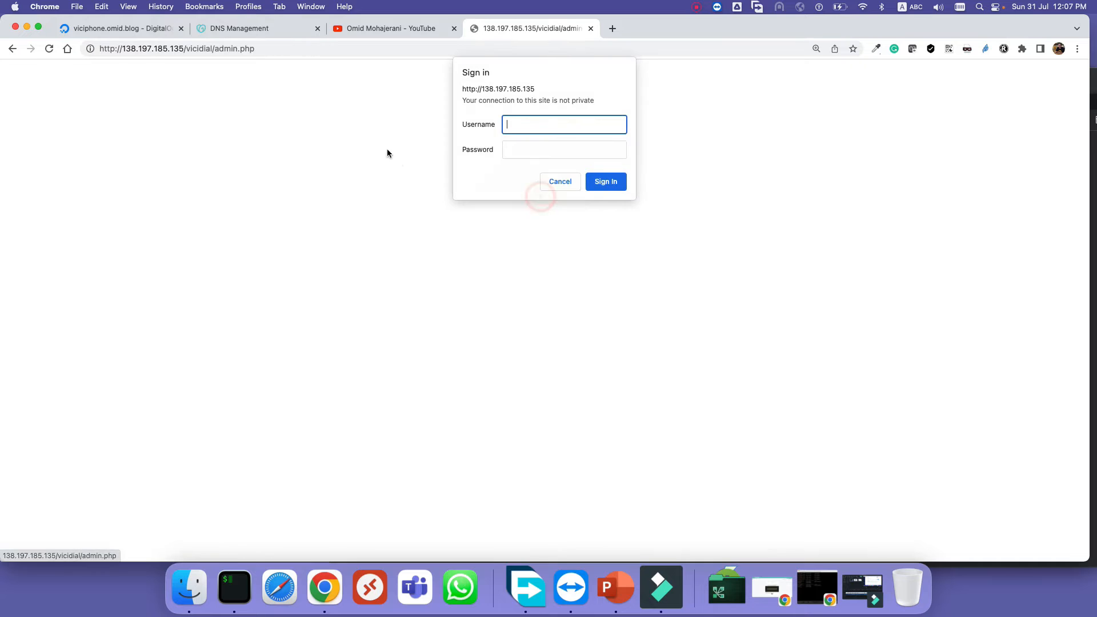
click(522, 150)
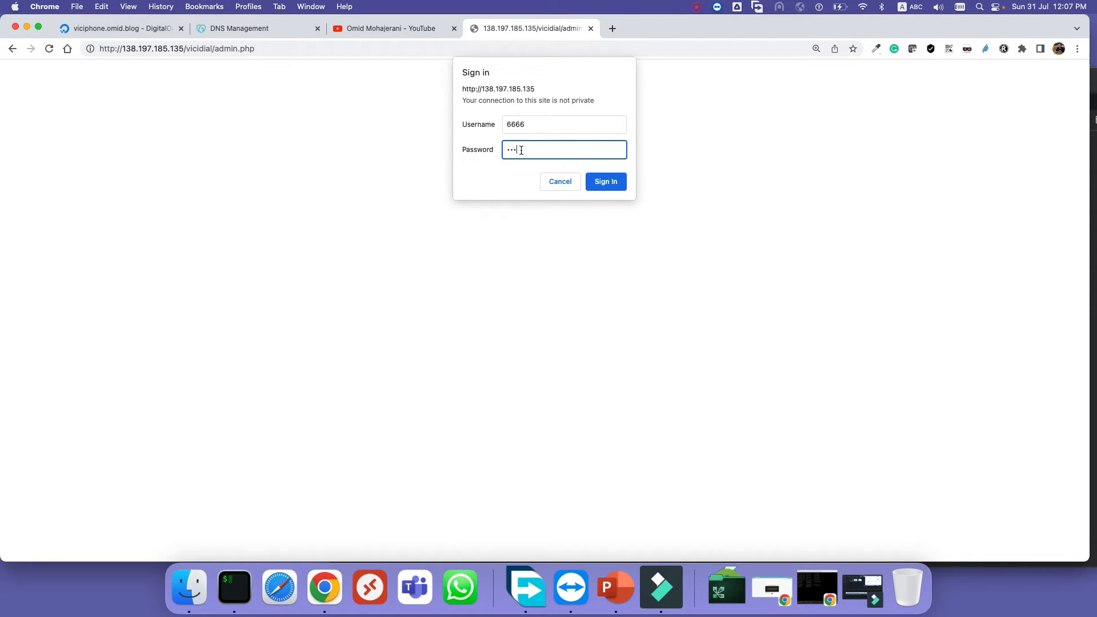
key(Return)
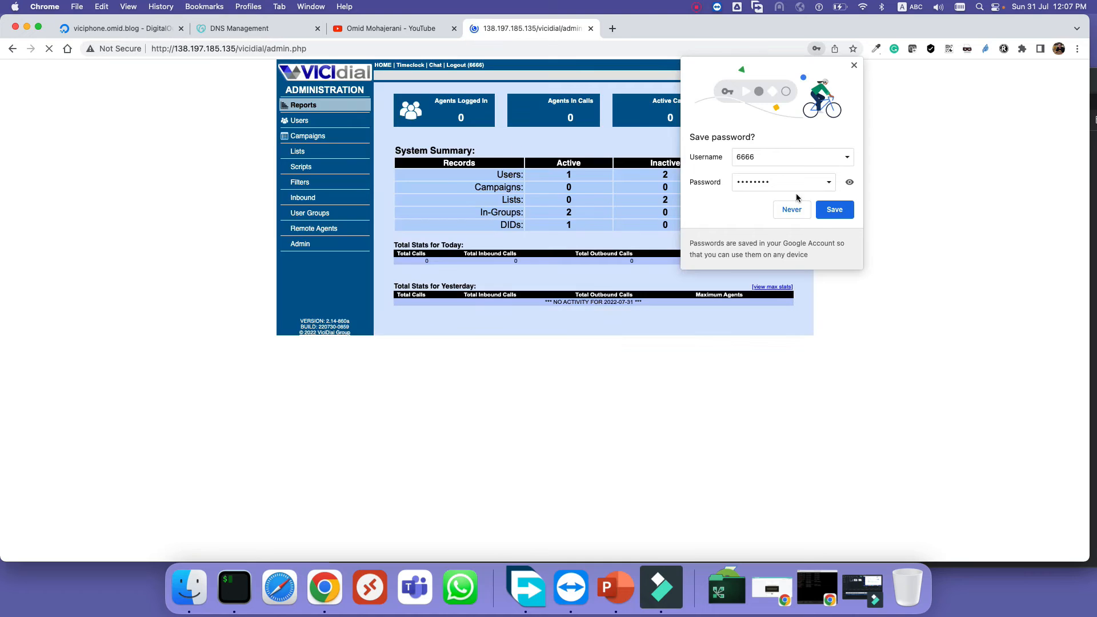
click(835, 209)
- In the admin user's record, set View Reports, Change Agent Campaign, user, user-group and list permissions to 1
click(298, 121)
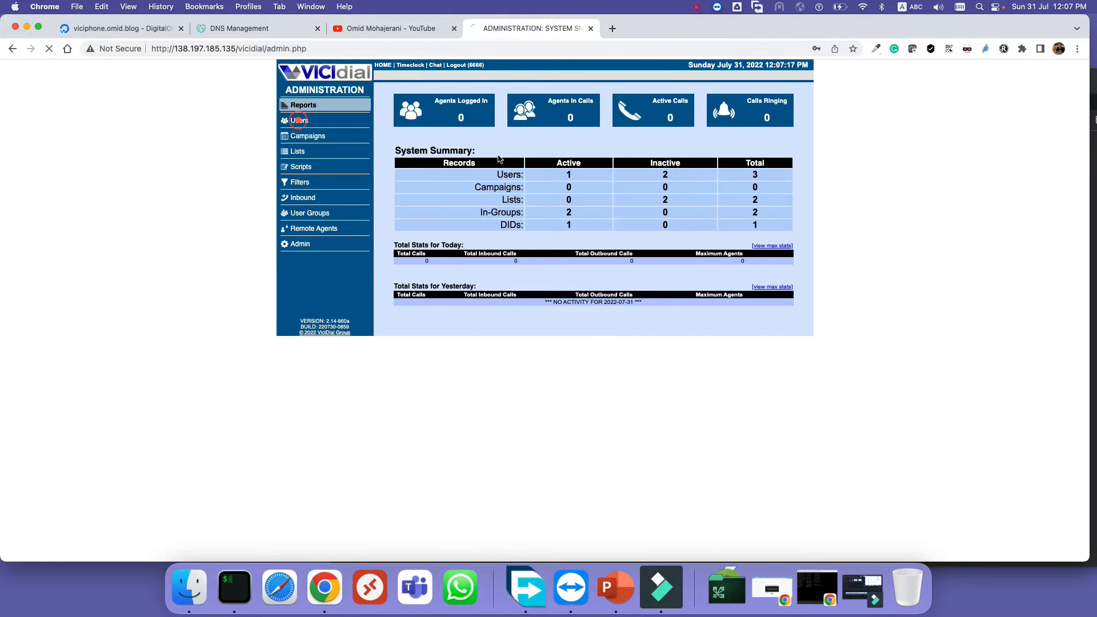
click(384, 113)
scroll(488, 338, down, 20)
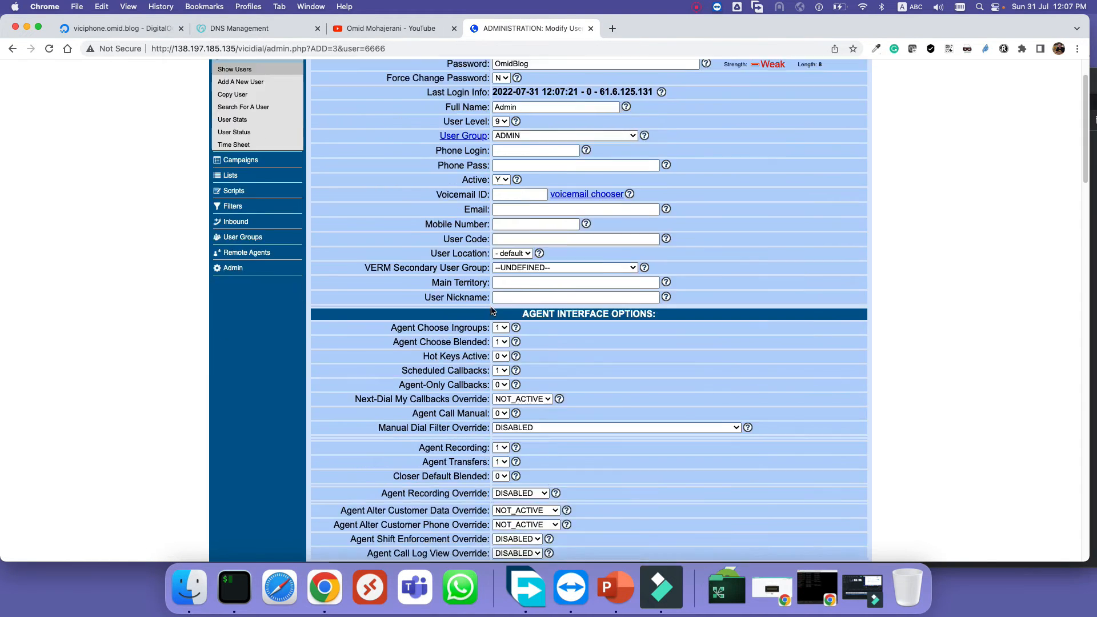
scroll(488, 338, up, 3)
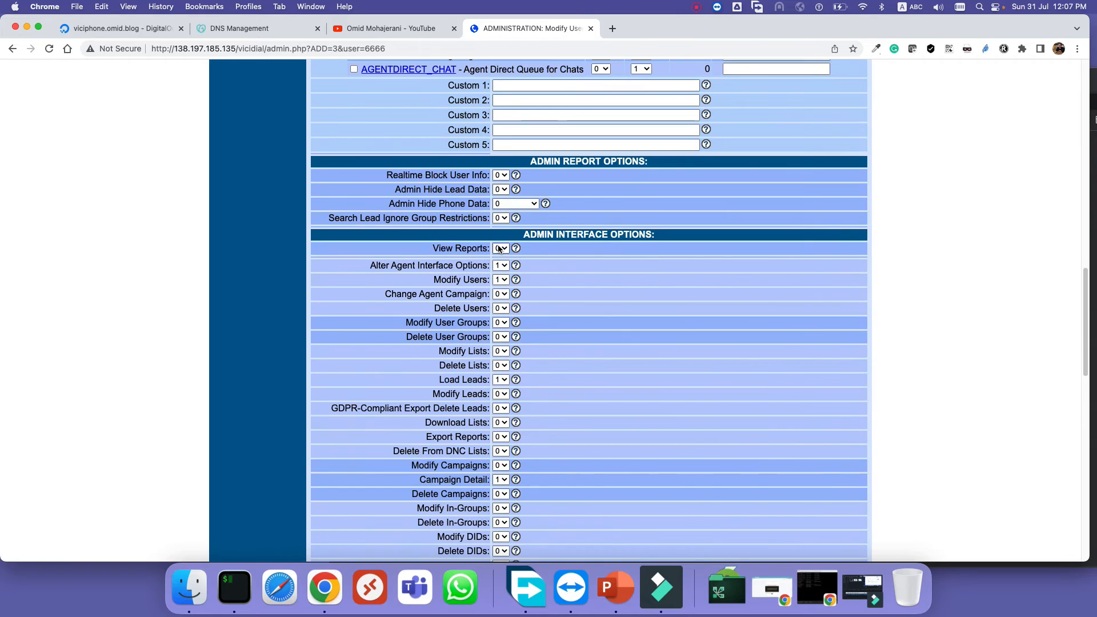
click(500, 248)
click(501, 236)
scroll(502, 263, down, 1)
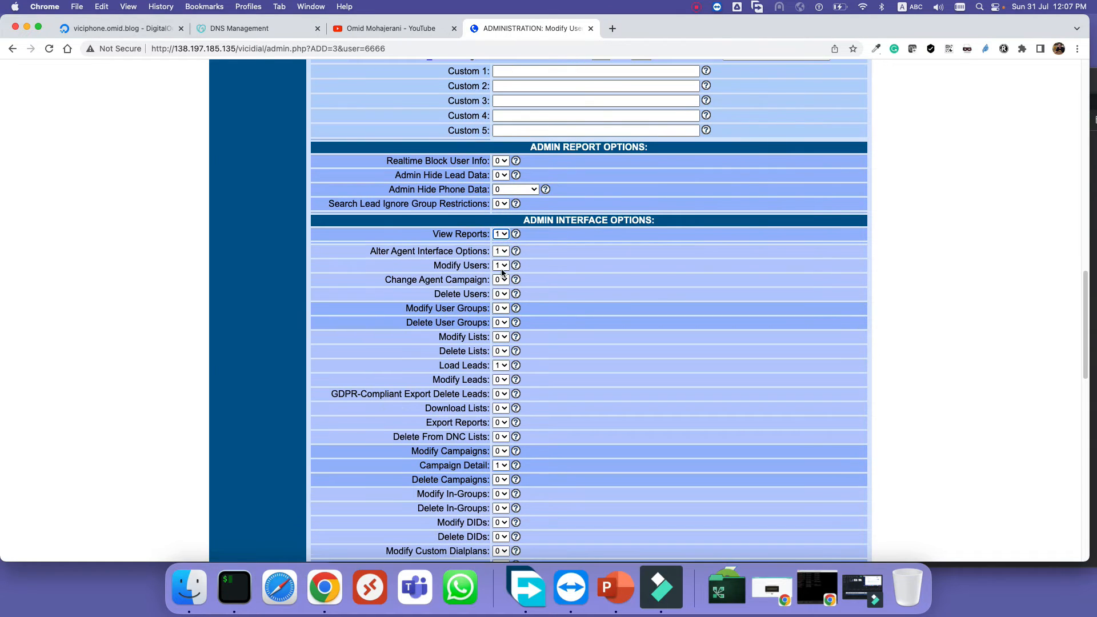
click(501, 293)
click(501, 293)
click(501, 279)
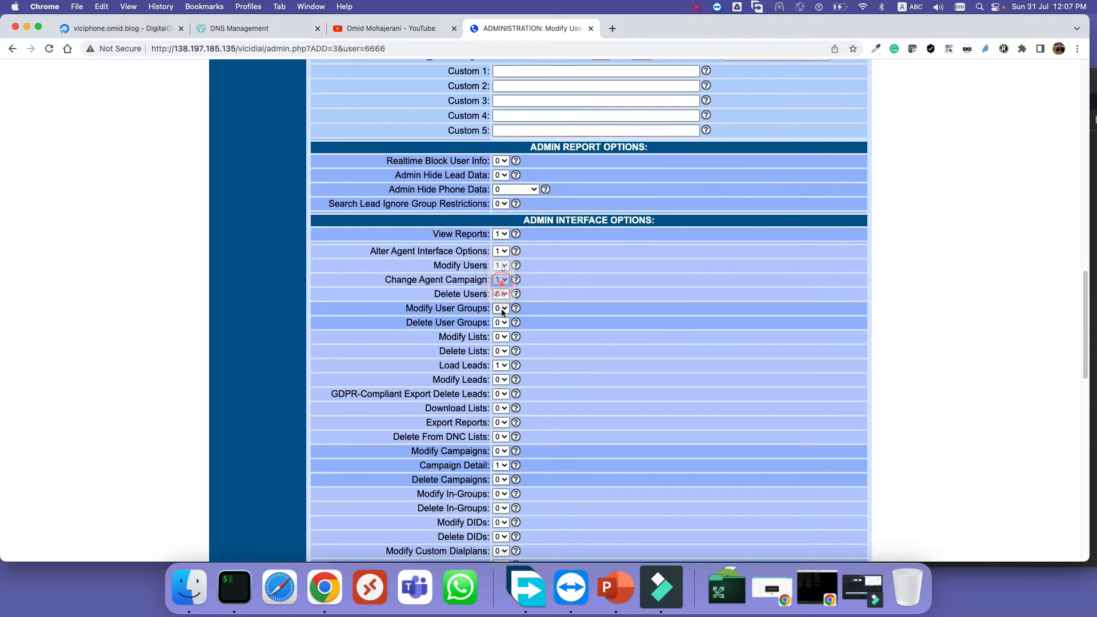
click(501, 308)
click(501, 294)
click(501, 323)
click(502, 310)
click(501, 336)
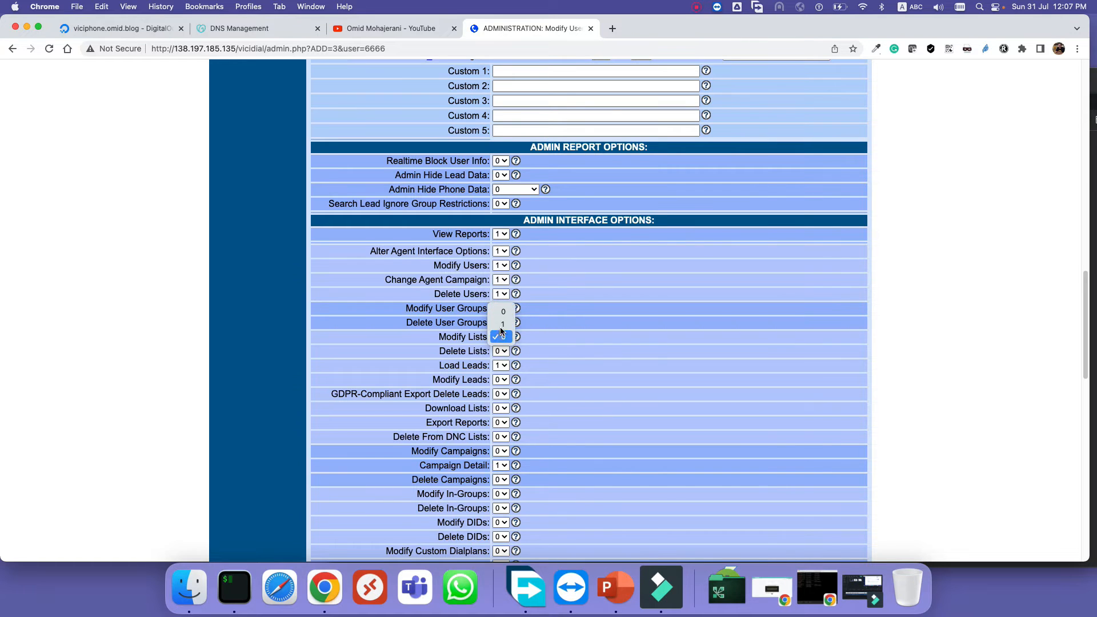
click(500, 350)
click(502, 340)
- Set lead export, DNC, campaign, in-group, DID, custom dialplan and remote agent permissions to 1
scroll(501, 340, down, 5)
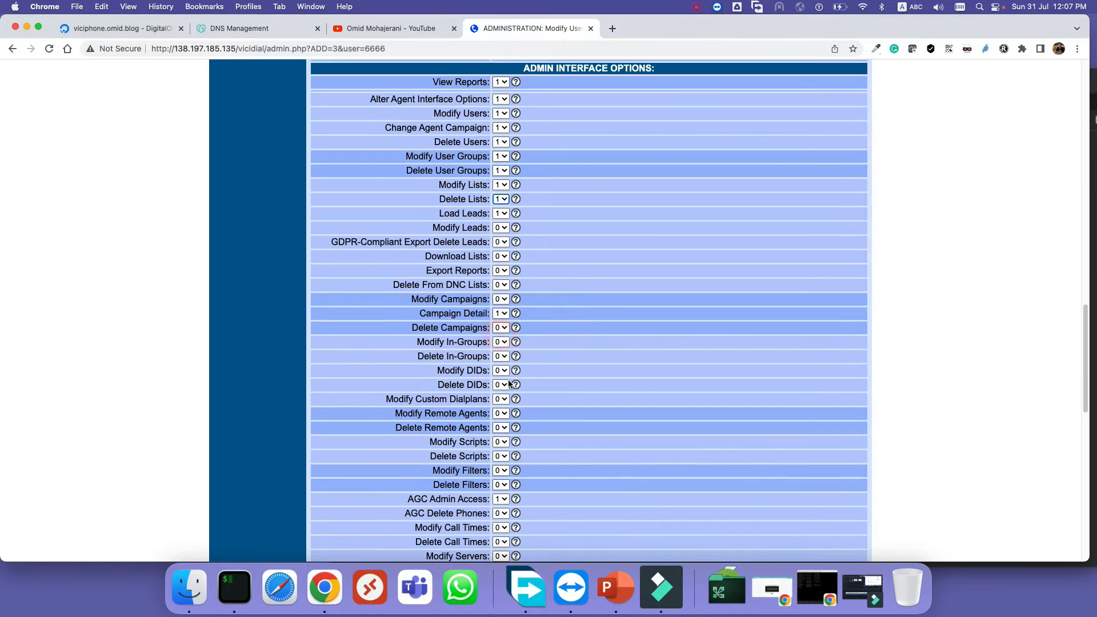
click(501, 242)
click(502, 257)
click(502, 244)
click(502, 270)
click(502, 258)
click(501, 285)
click(501, 272)
click(502, 299)
click(501, 287)
click(502, 264)
click(501, 291)
click(501, 279)
click(501, 305)
click(501, 293)
click(501, 319)
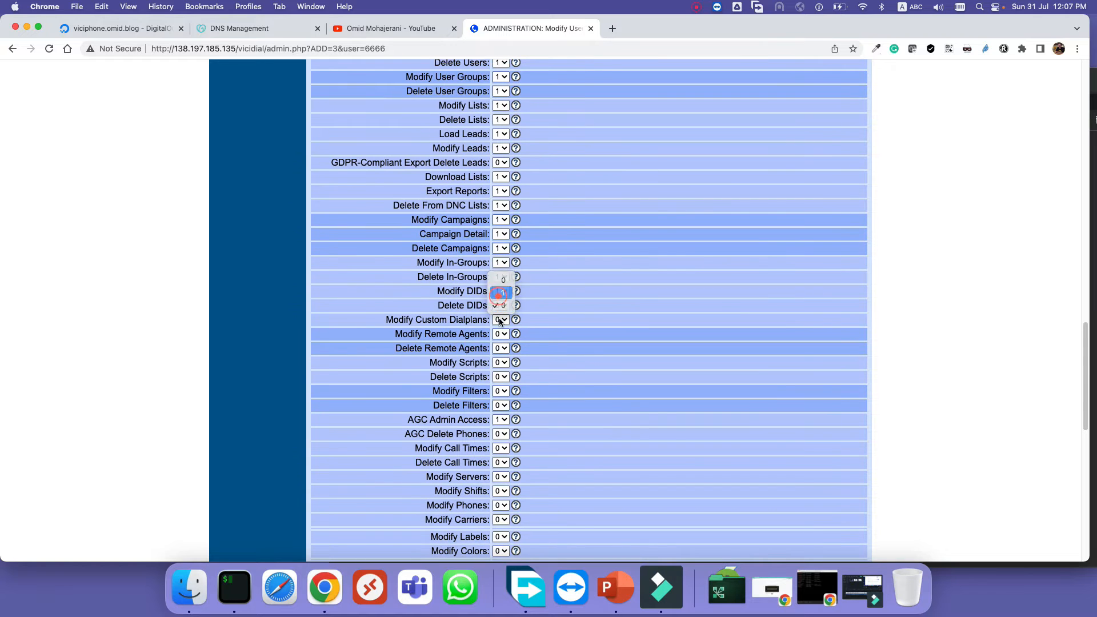
click(501, 307)
click(501, 333)
click(501, 365)
- Set script, filter, phone, call time, server, carrier, label, color, status and voicemail permissions to 1
scroll(502, 366, down, 5)
click(501, 240)
click(501, 228)
click(501, 254)
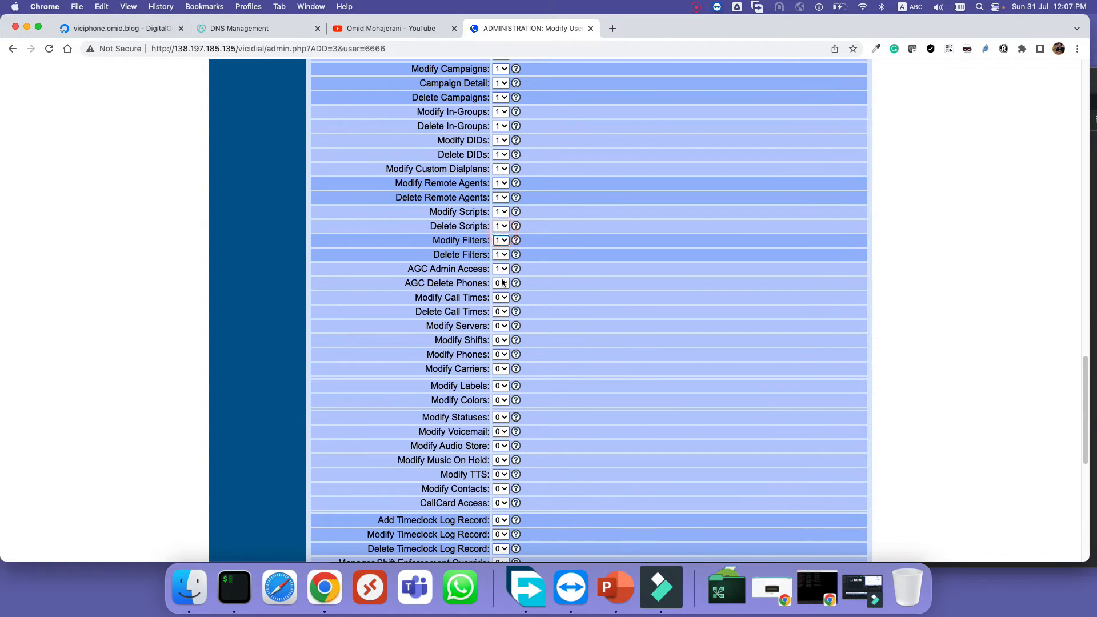
click(501, 241)
click(501, 283)
click(501, 271)
click(502, 354)
click(502, 368)
click(501, 369)
click(501, 382)
click(502, 386)
click(501, 399)
click(502, 400)
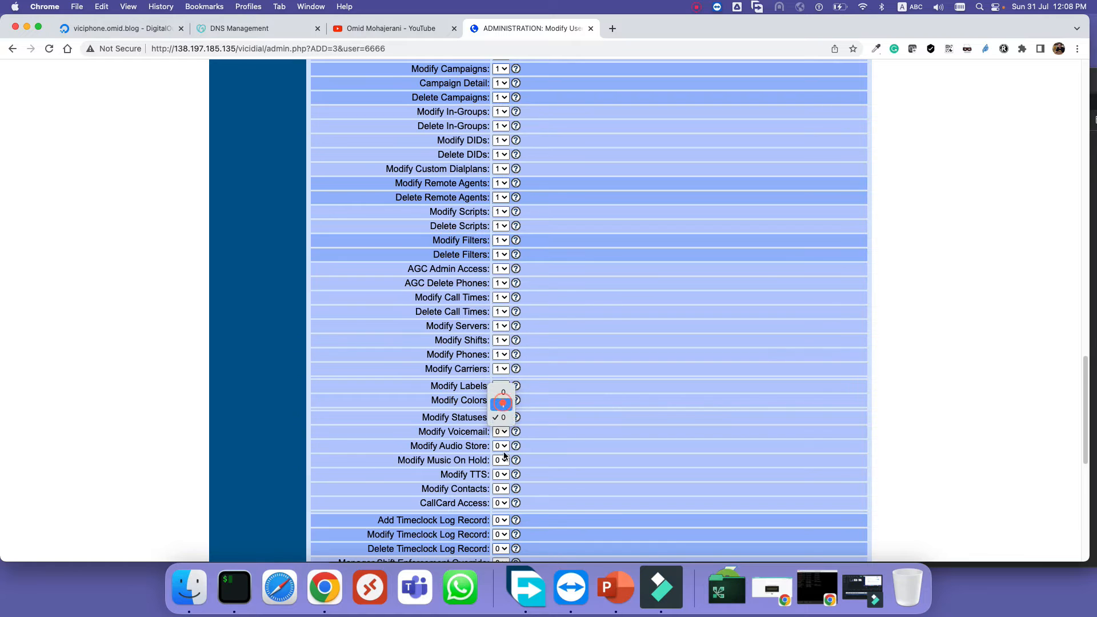
- Set audio store, music on hold, TTS, contacts, CallCard, timeclock and pause code approval permissions to 1
scroll(501, 413, down, 5)
click(501, 310)
click(501, 337)
click(501, 324)
click(501, 351)
click(501, 339)
click(501, 368)
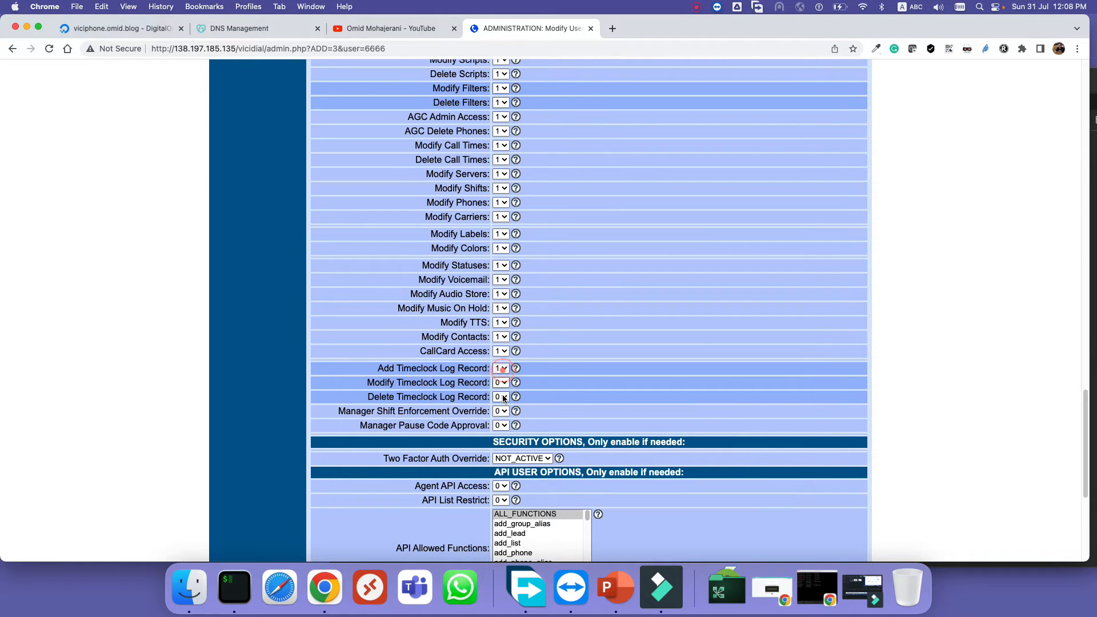
click(501, 356)
click(502, 382)
click(502, 414)
- Set Agent API Access to 1 and submit the admin user record
scroll(502, 415, down, 3)
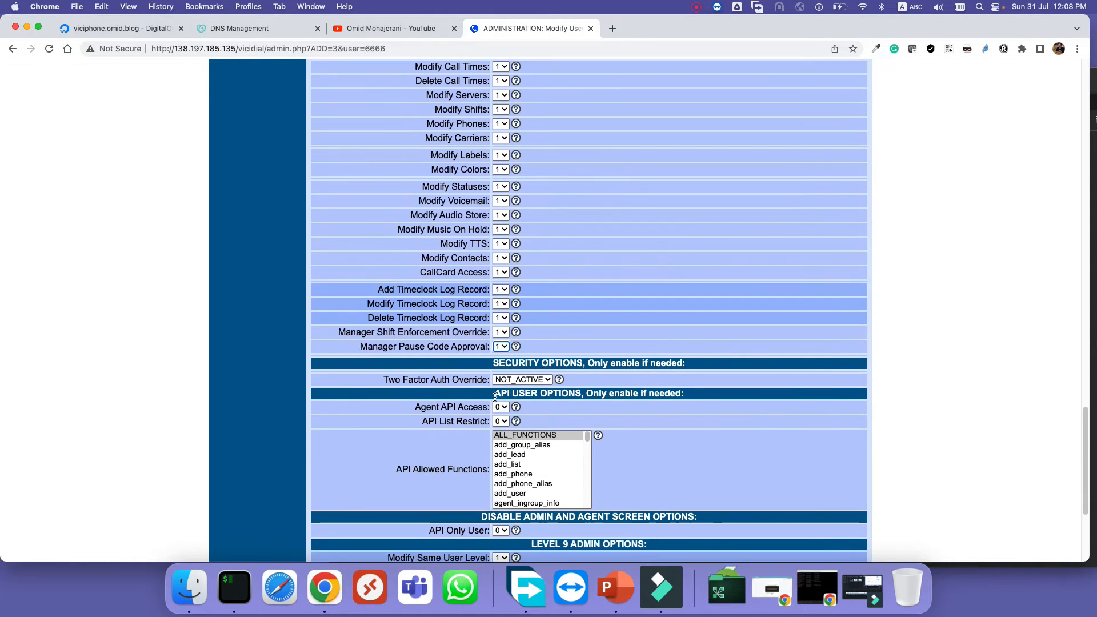
click(501, 407)
click(501, 395)
scroll(552, 445, down, 10)
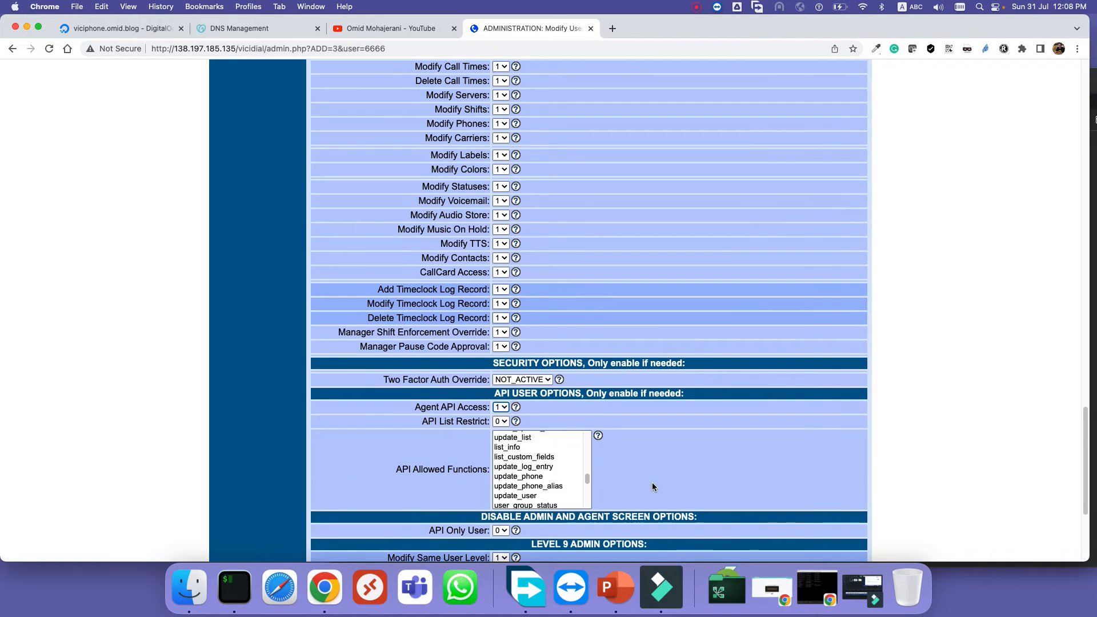
scroll(572, 445, down, 6)
click(588, 450)
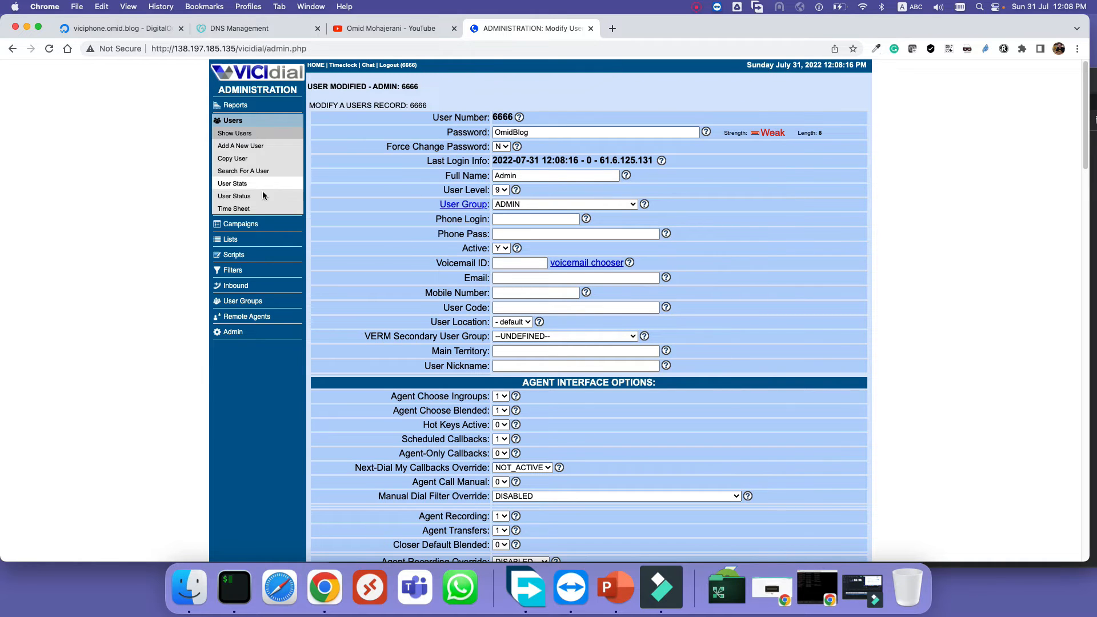
- Add campaign POC named 'POC Campaign' with local call time '24hours - default 24 hours calling'
click(243, 226)
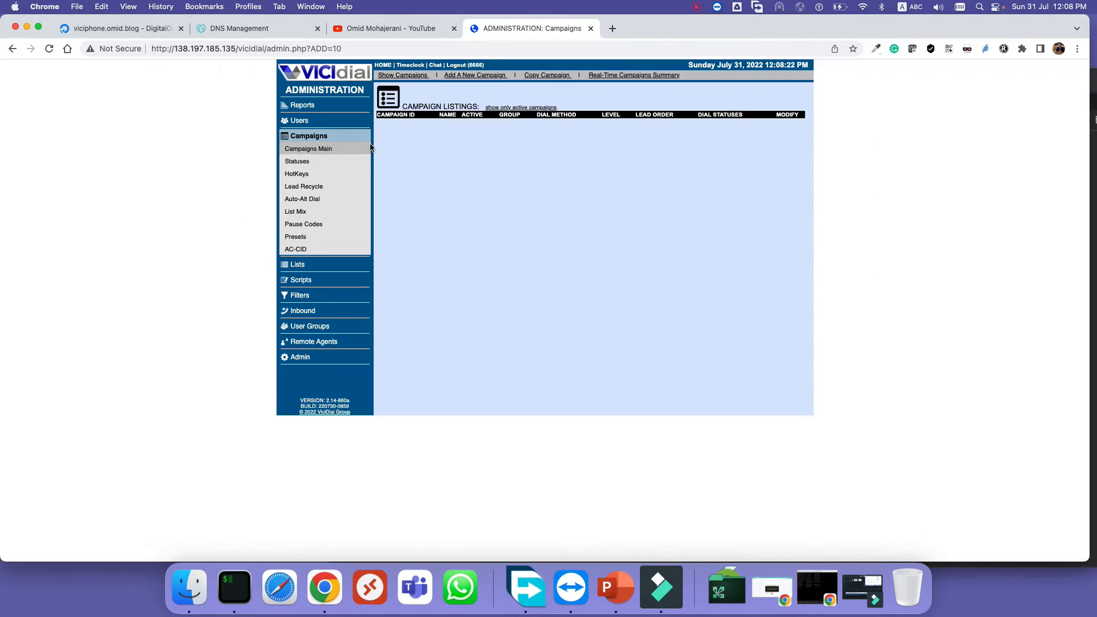
click(468, 76)
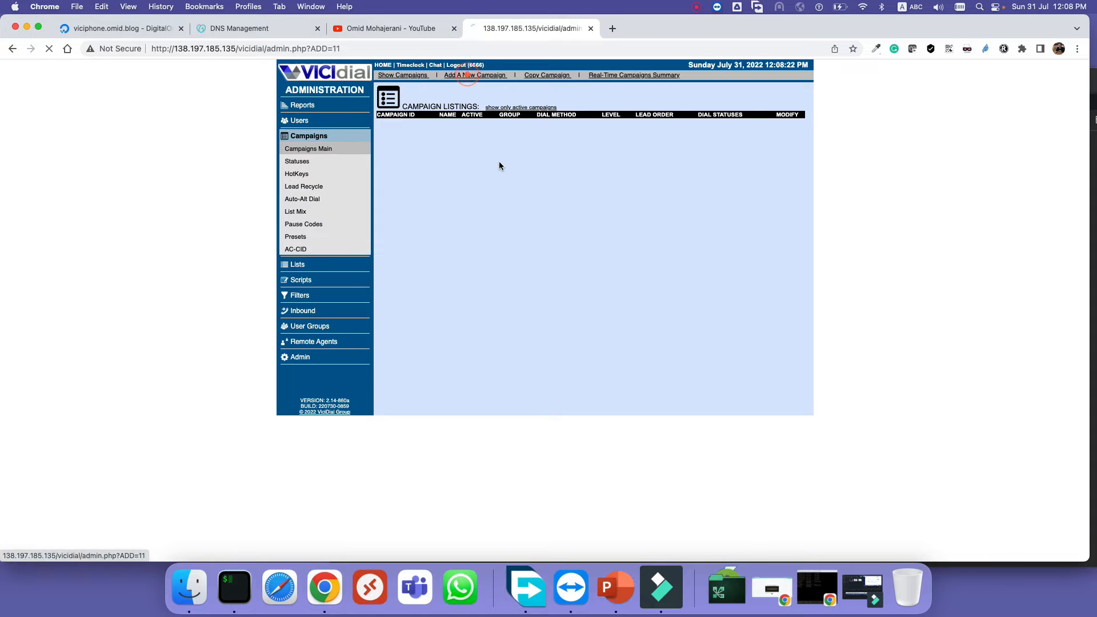
click(499, 125)
text(POC)
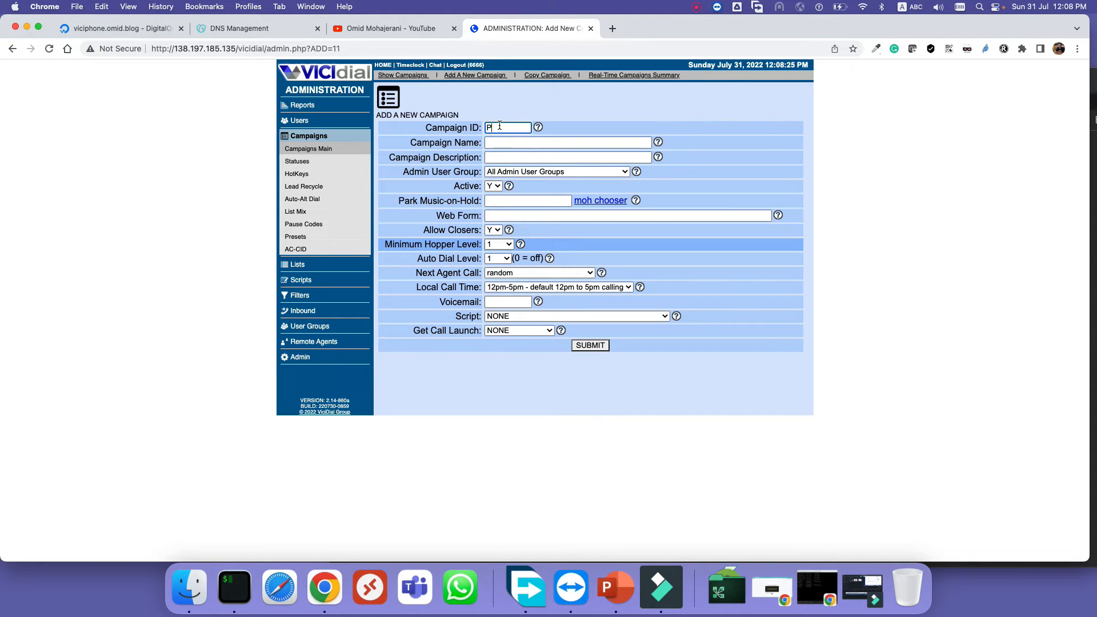
click(525, 142)
text(POC )
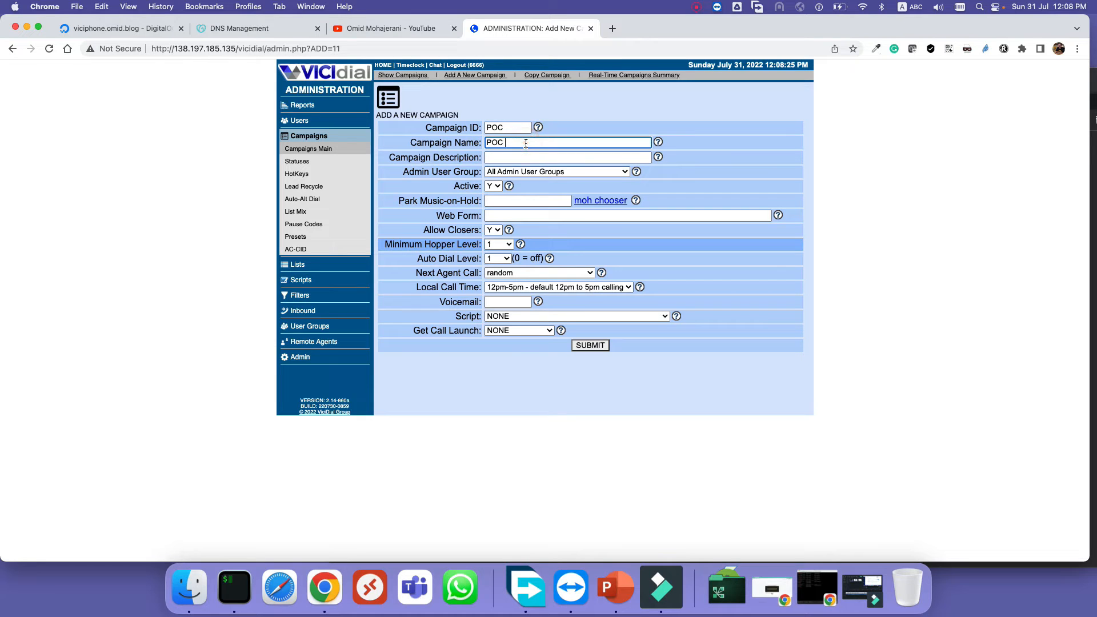
text(Campaign)
click(543, 157)
text(POC Campaign)
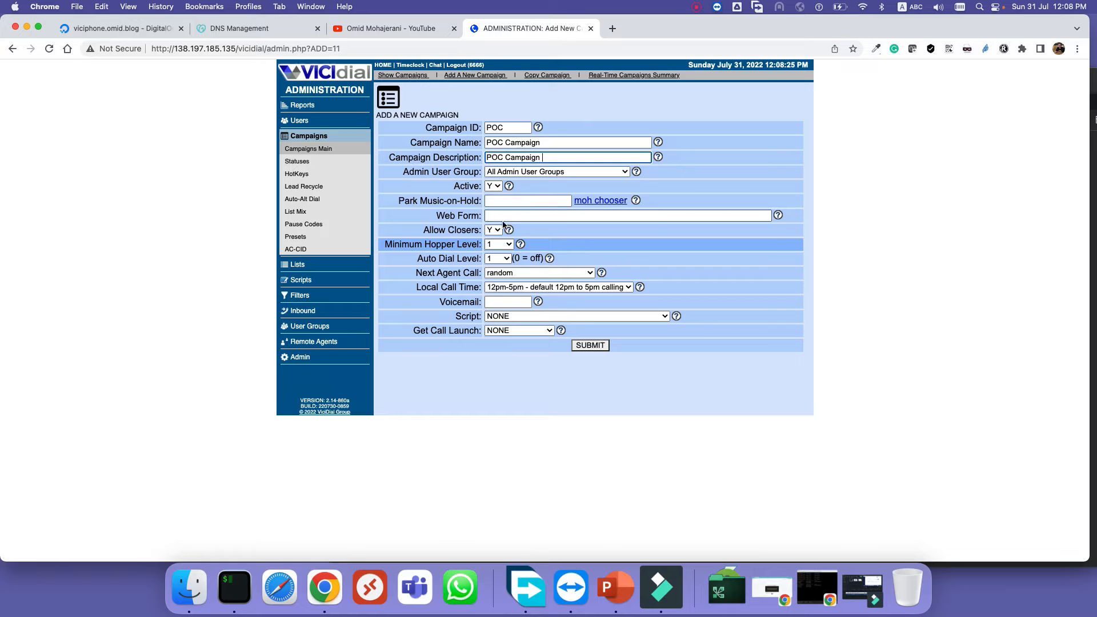
click(549, 288)
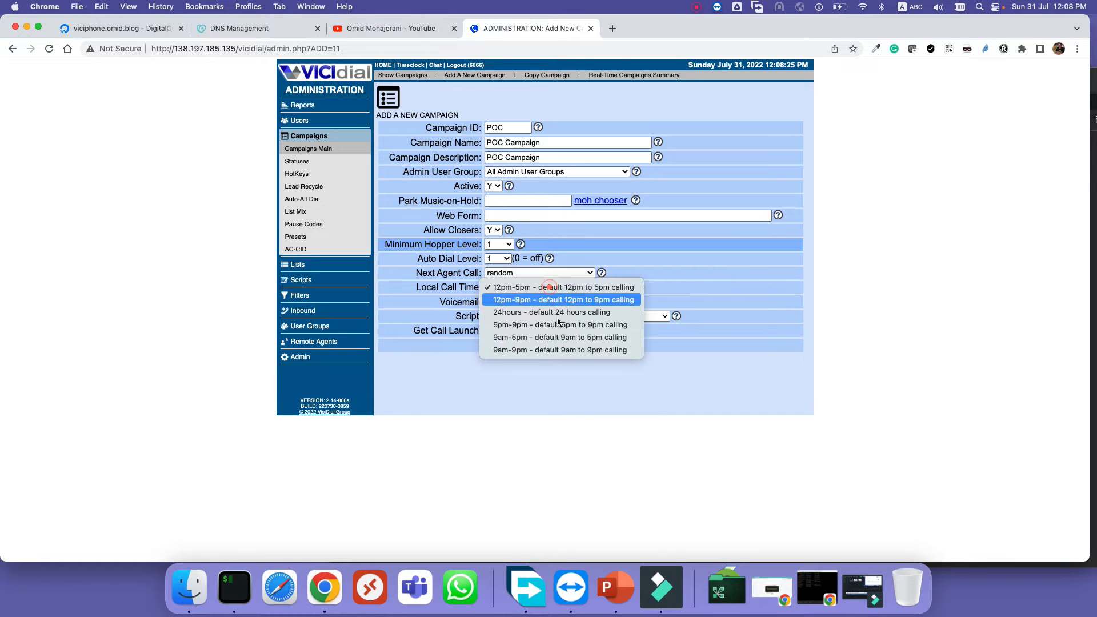
click(566, 311)
click(590, 345)
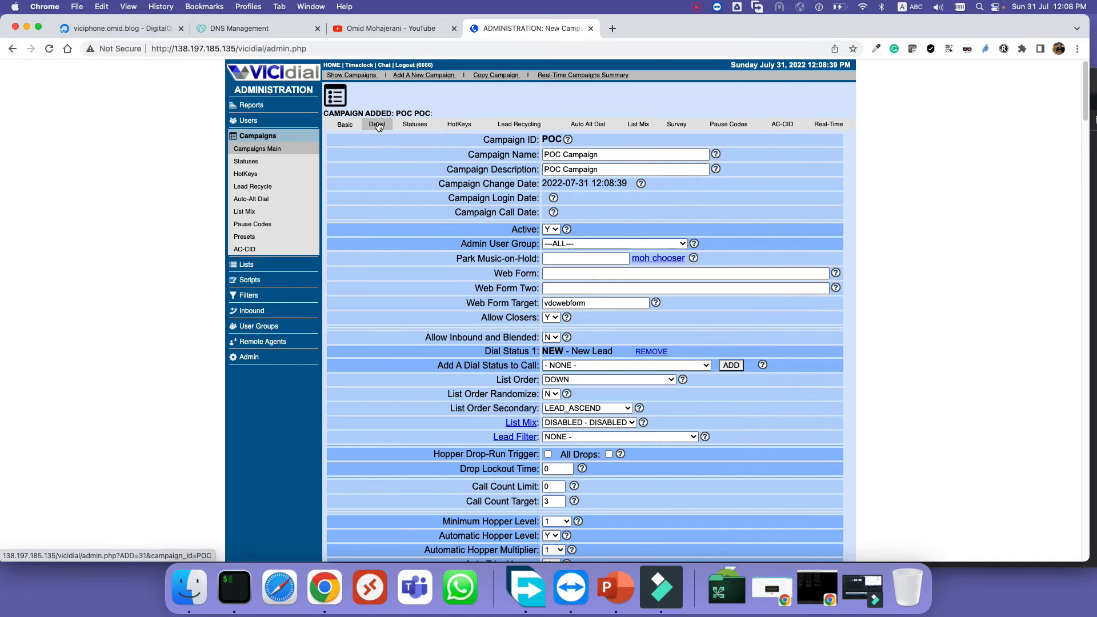
- Set Allow No-Hopper-Leads Logins and No Hopper Dialing to Y for POC, then submit
key(super+f)
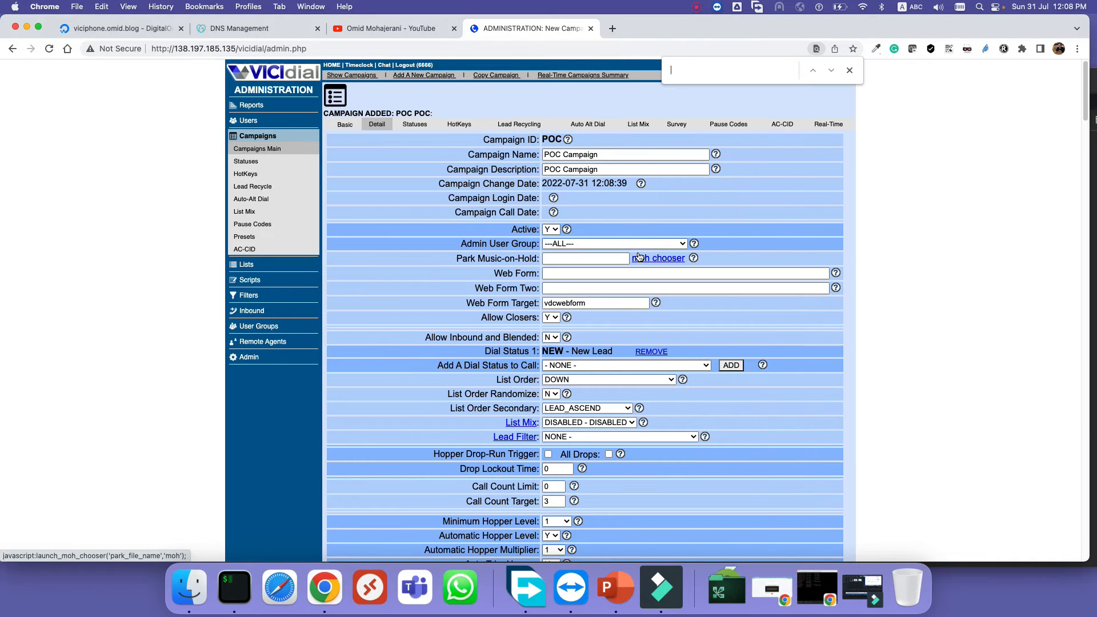
text(allow)
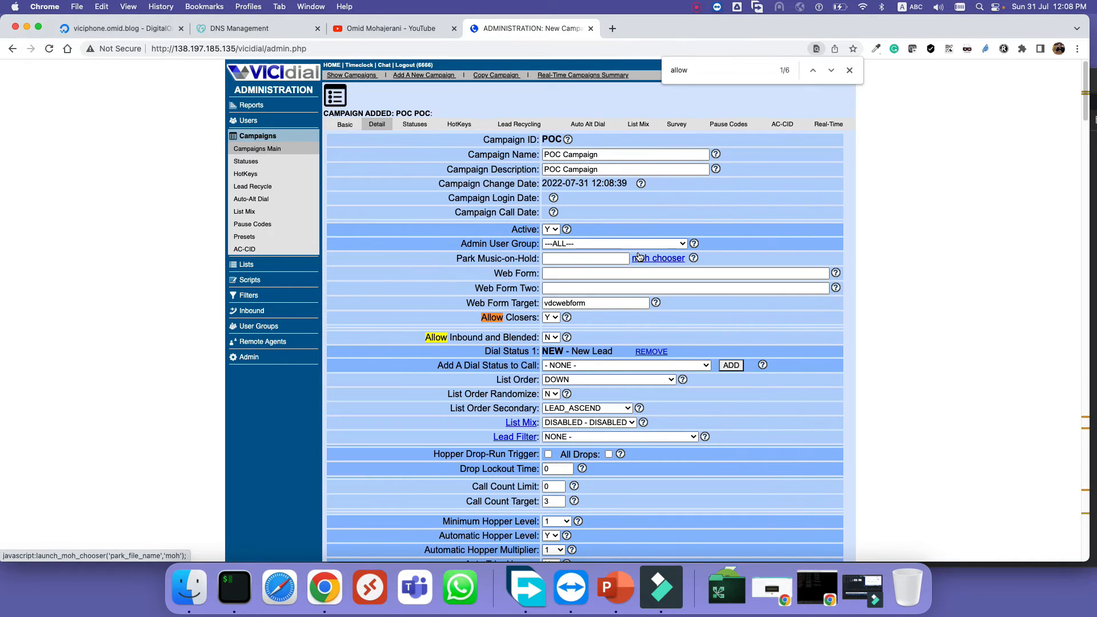
key(Return)
key(Return)
click(552, 311)
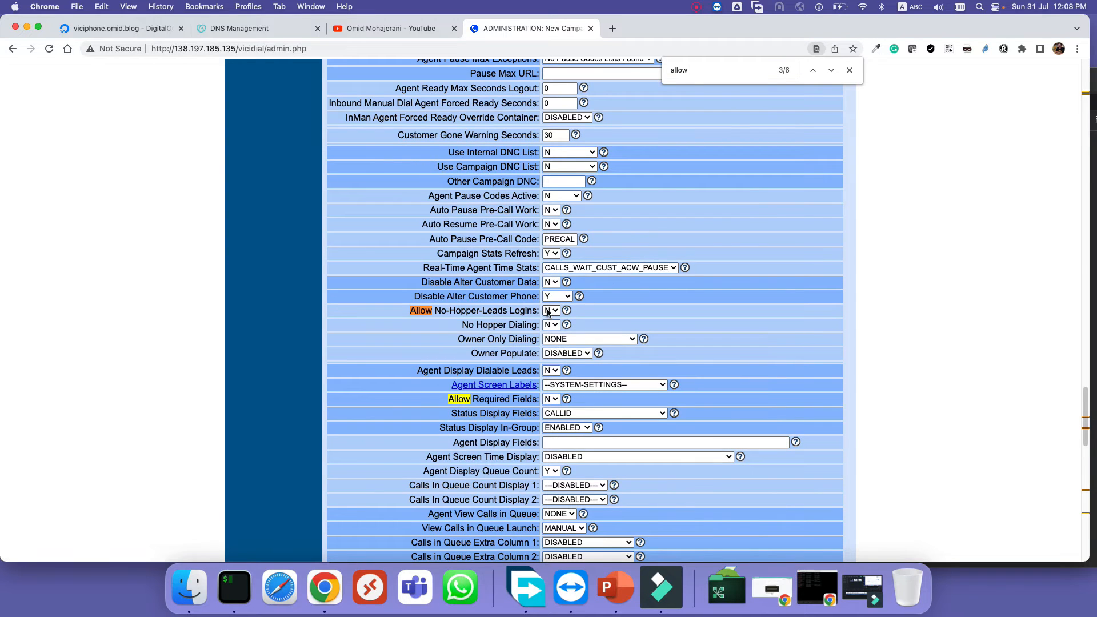
click(552, 294)
click(550, 325)
click(649, 329)
scroll(669, 366, down, 15)
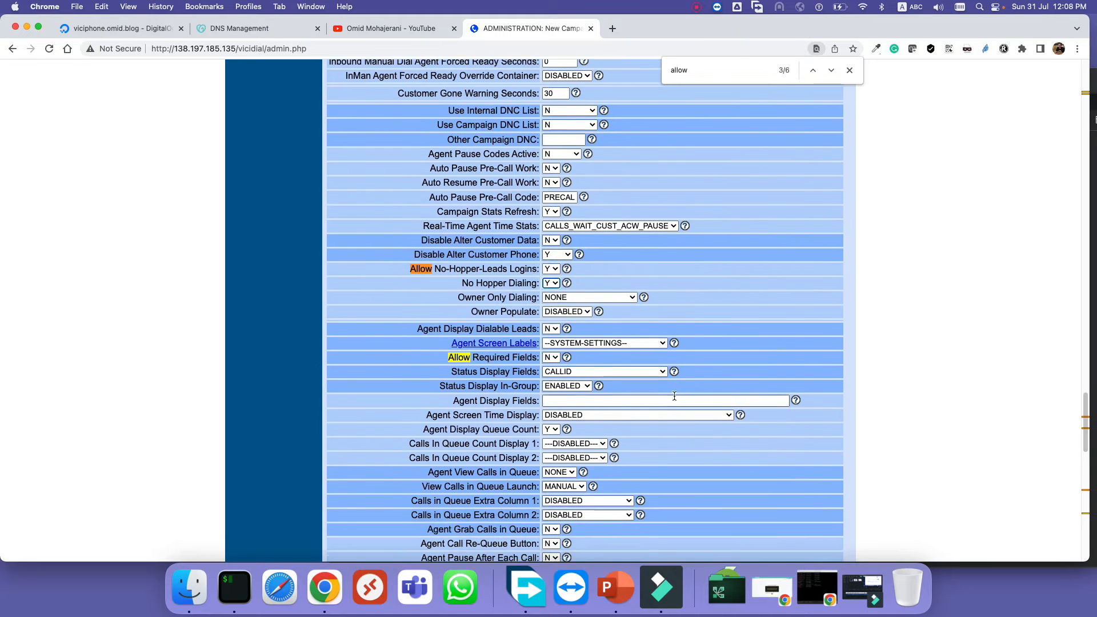
click(591, 204)
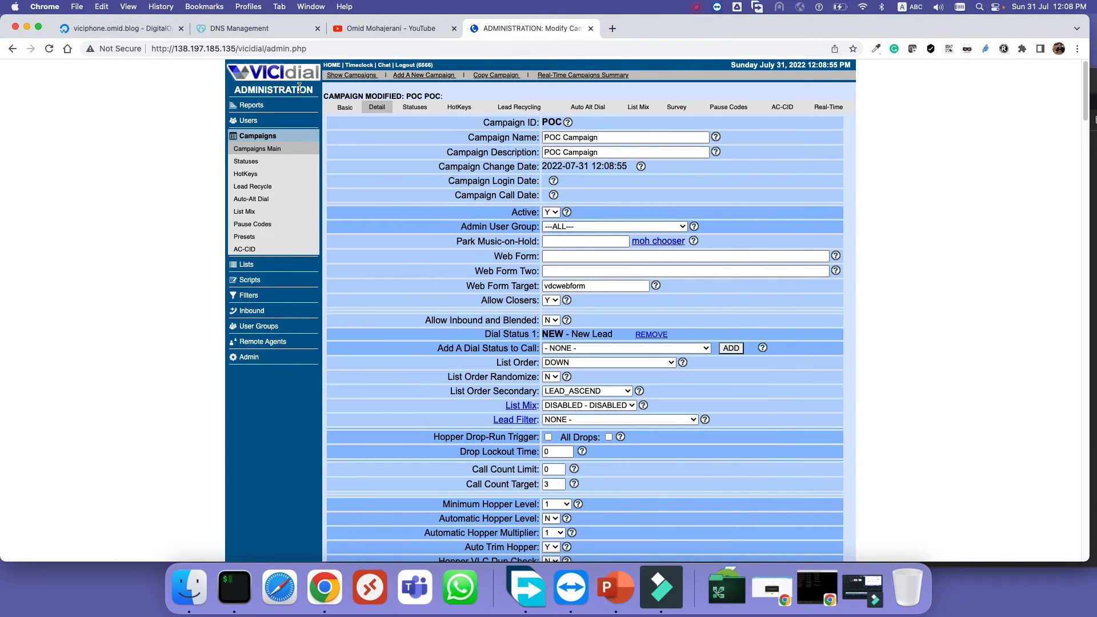
- Verify the viciphone A record points to 138.197.185.135, then return to the droplet tab
click(241, 29)
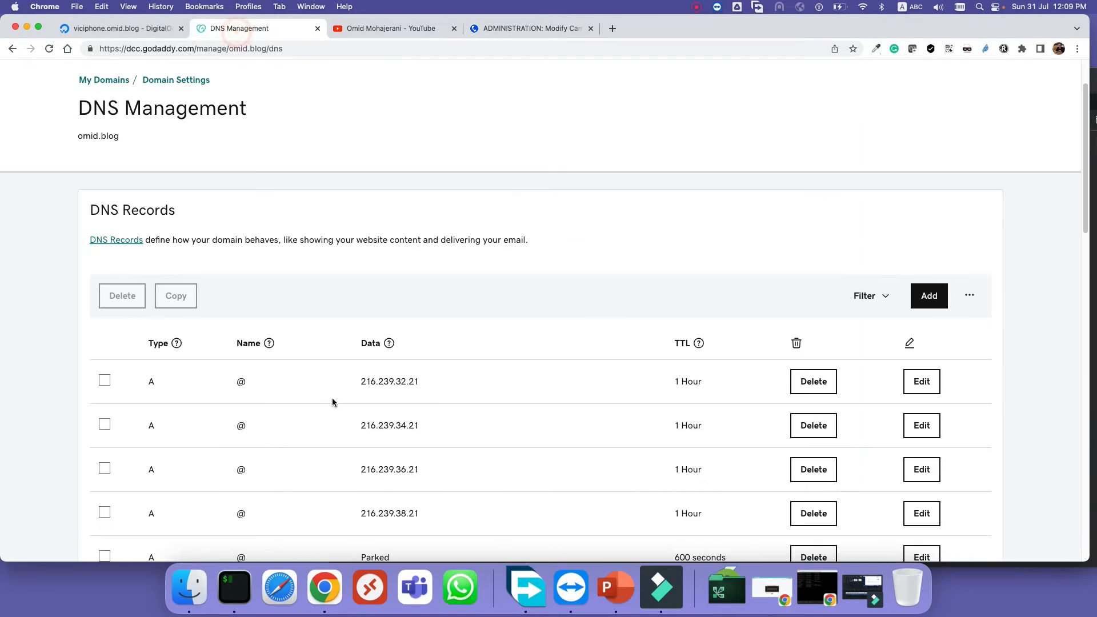
scroll(360, 411, down, 1)
scroll(360, 411, down, 4)
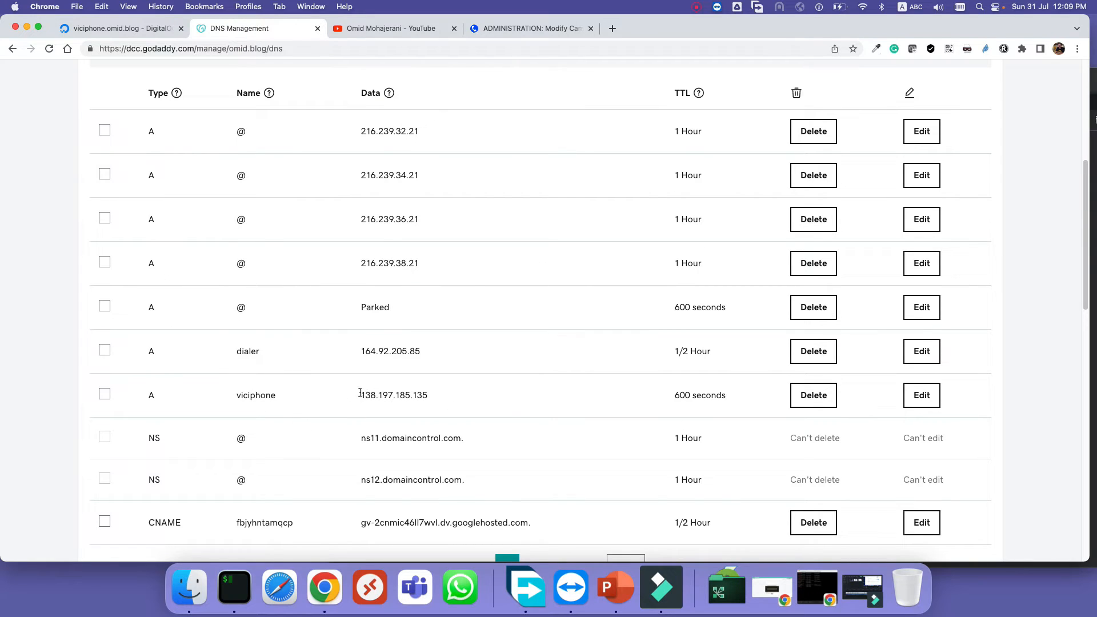
drag(360, 393, 443, 395)
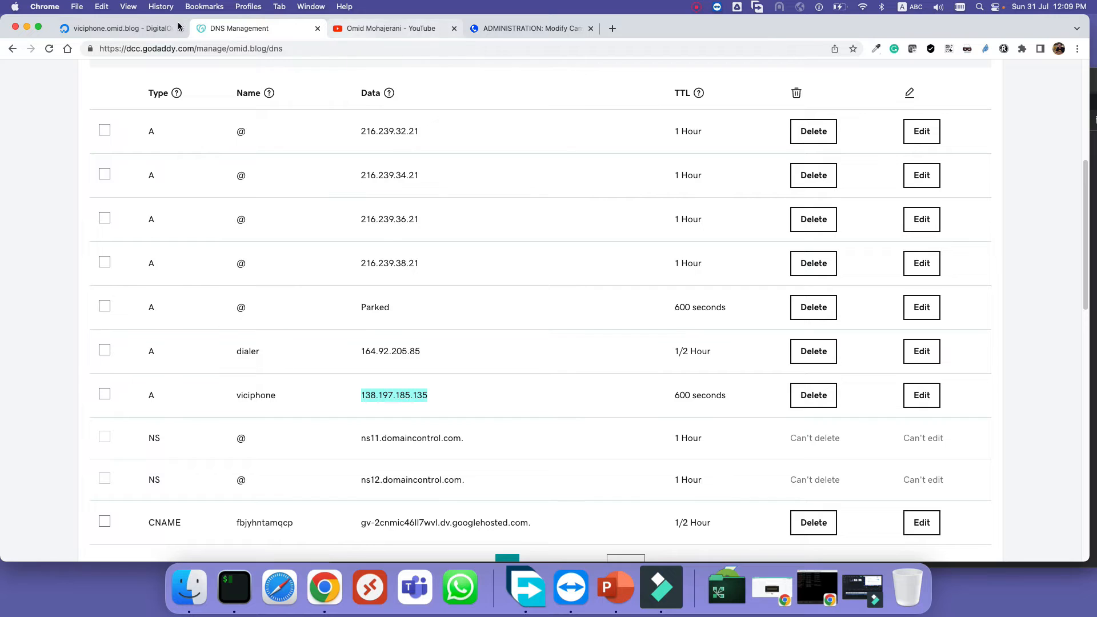
click(137, 28)
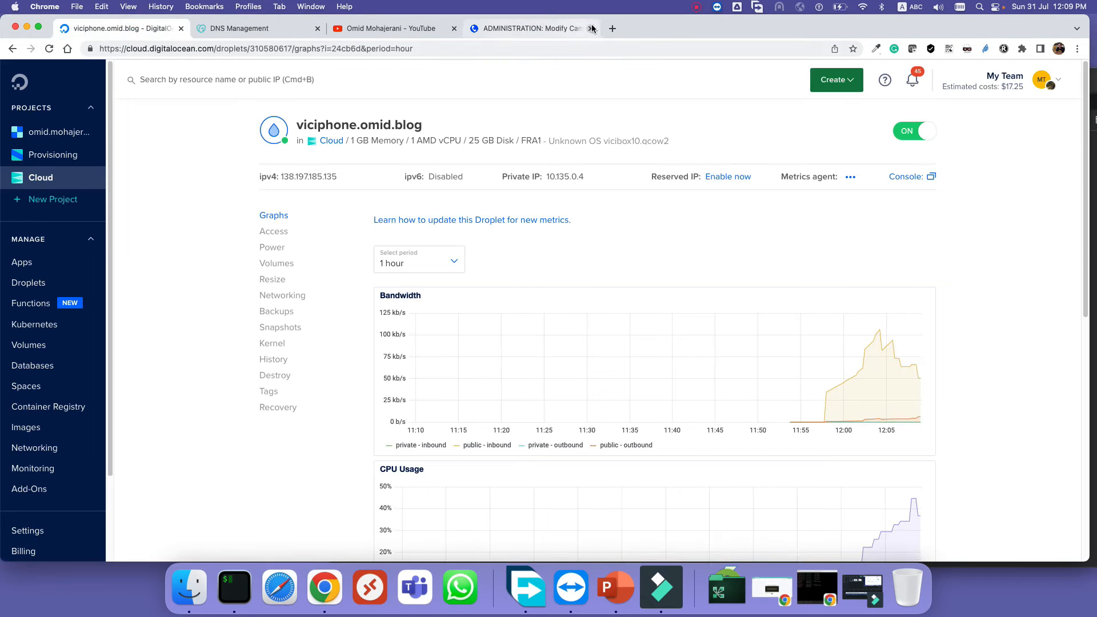
- Load viciphone.omid.blog in a new tab to confirm the domain reaches VICIdial
click(613, 29)
text(vic)
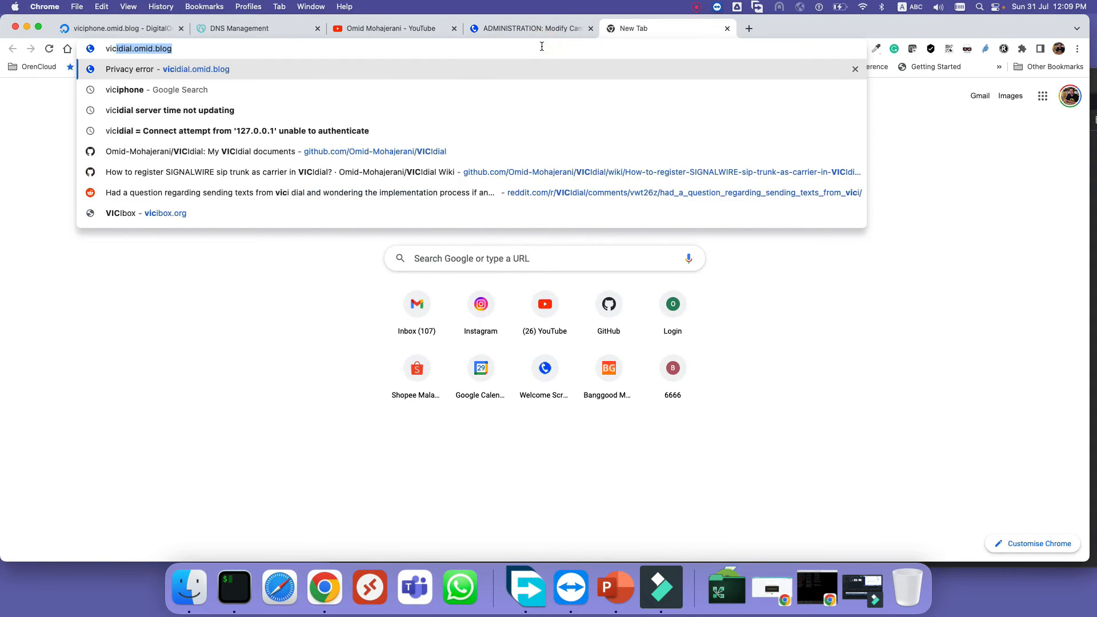
text(iphone.omid.b)
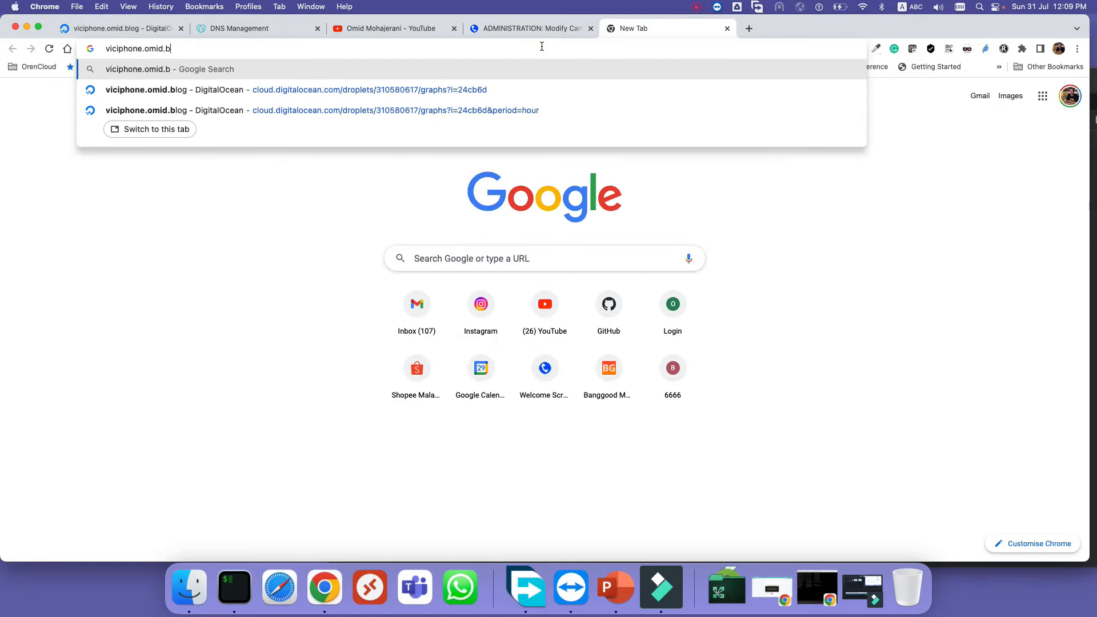
text(log)
key(Return)
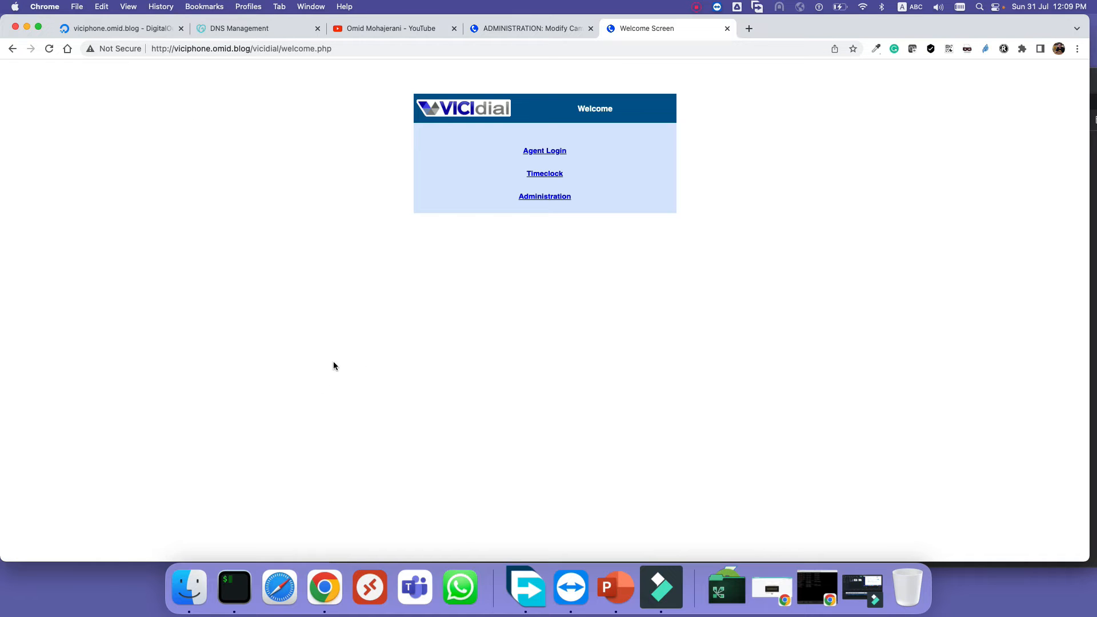
- Reconnect to the rebooted server 138.197.185.135 as root over SSH using the root password
click(234, 587)
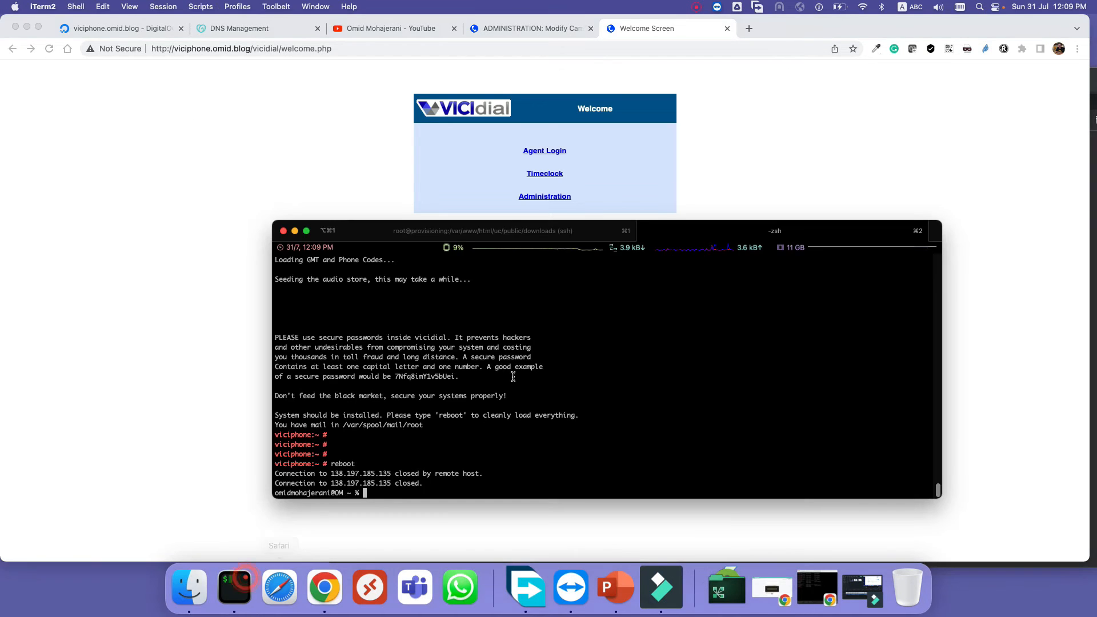
key(Right)
key(Return)
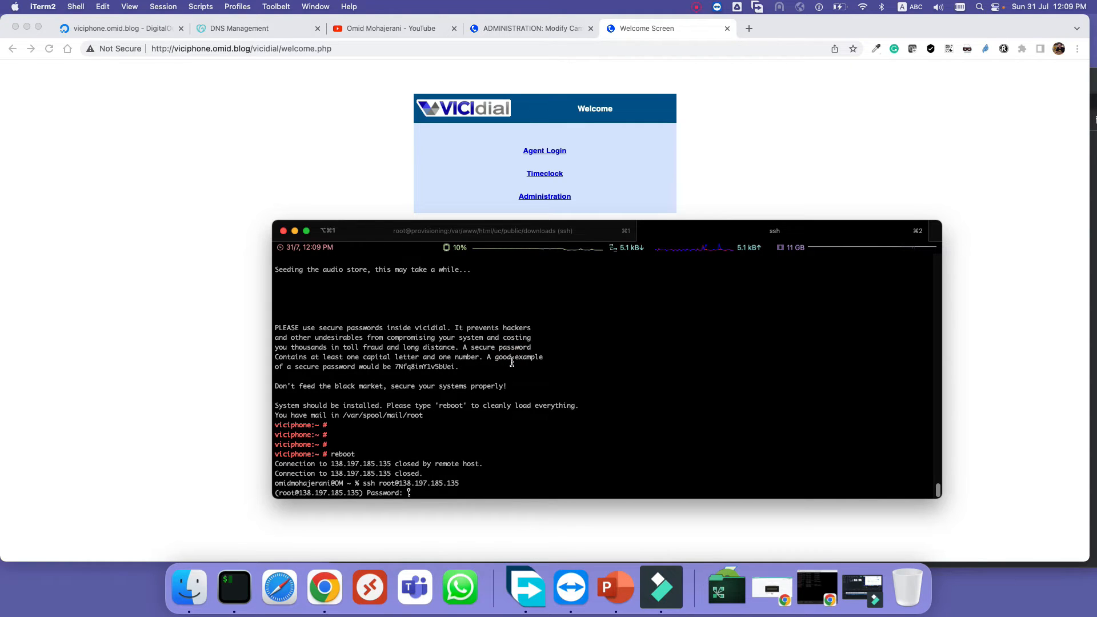
key(Return)
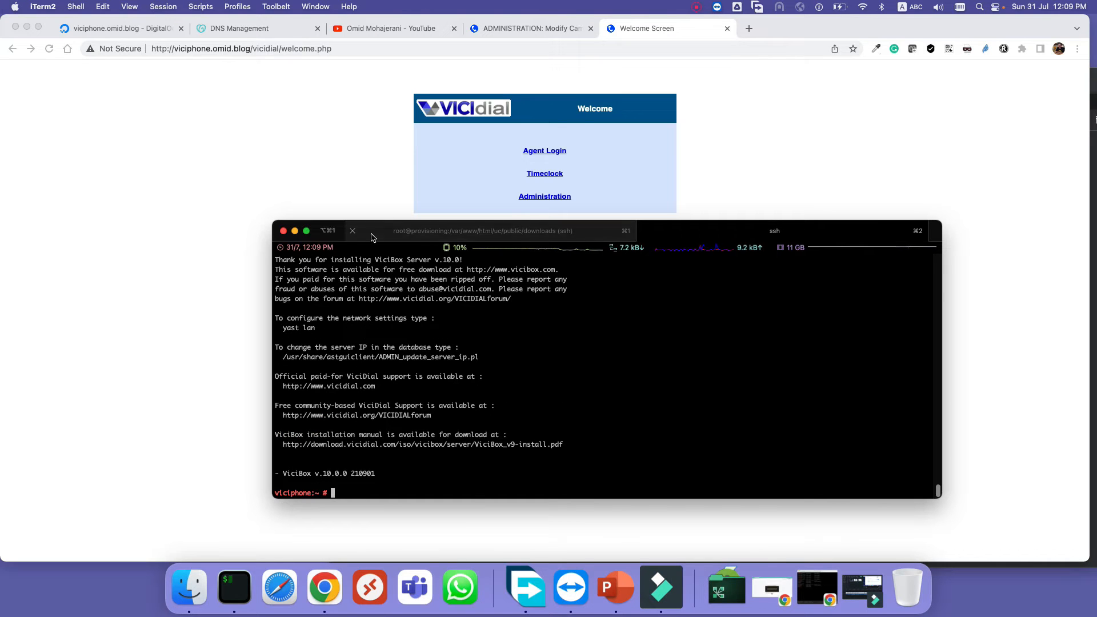
drag(335, 228, 355, 178)
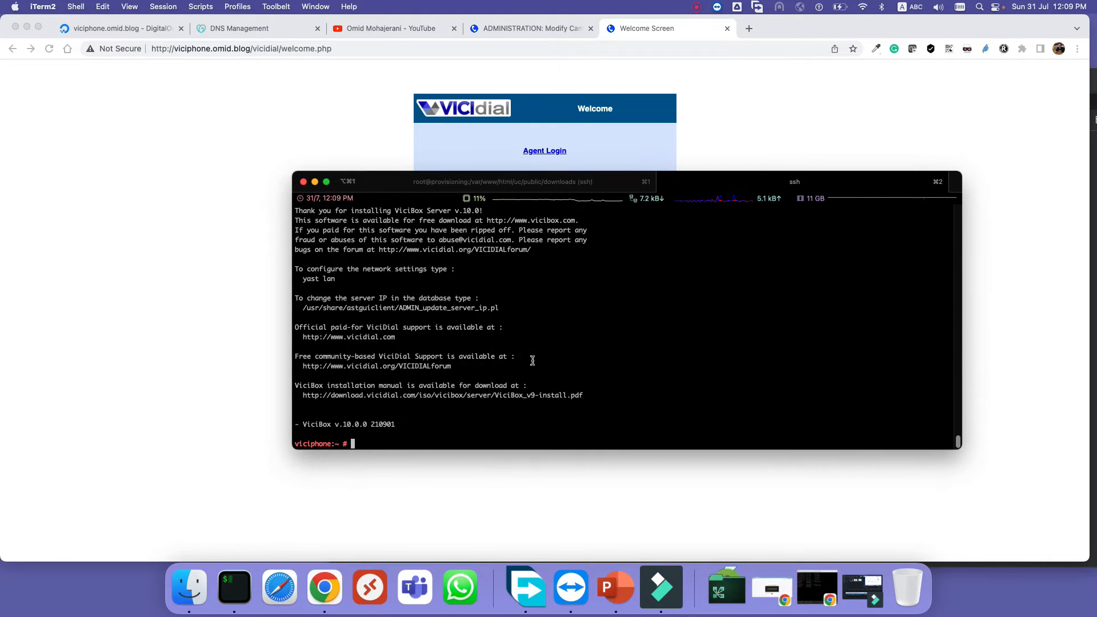
- Clear the terminal and change into the /usr/share/vicibox-ssl/ directory
key(Return)
key(ctrl+l)
key(Return)
key(Return)
key(Return)
text(cd /)
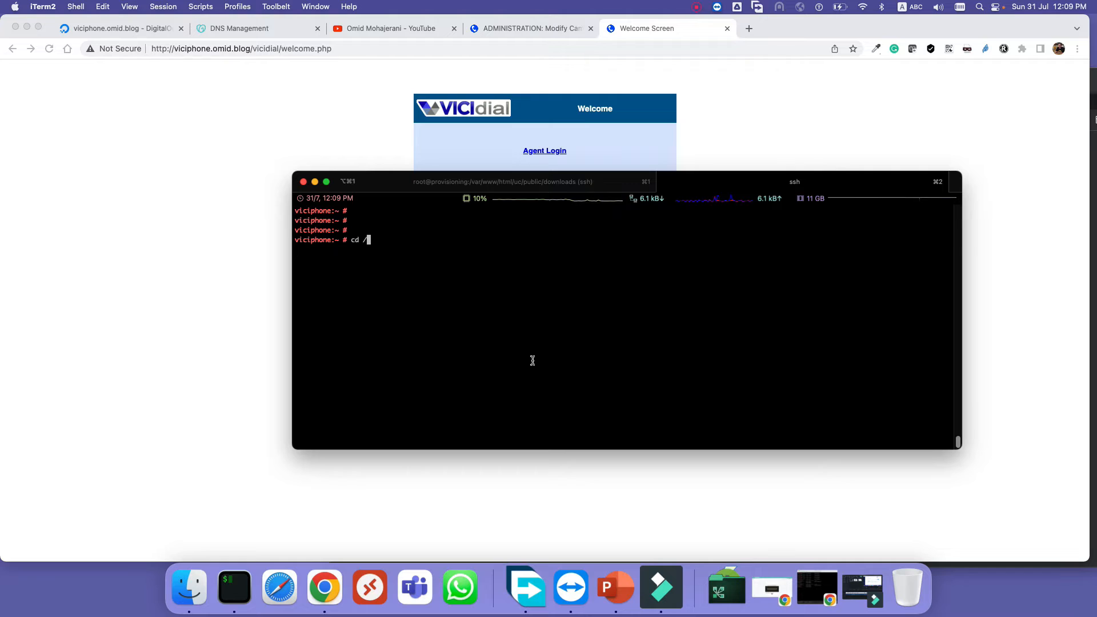
text(usr/share/vicibox-ssl/)
- List the vicibox-ssl folder and launch the ./vicibox-ssl setup script
key(Return)
text(ls)
key(Return)
text(./vi)
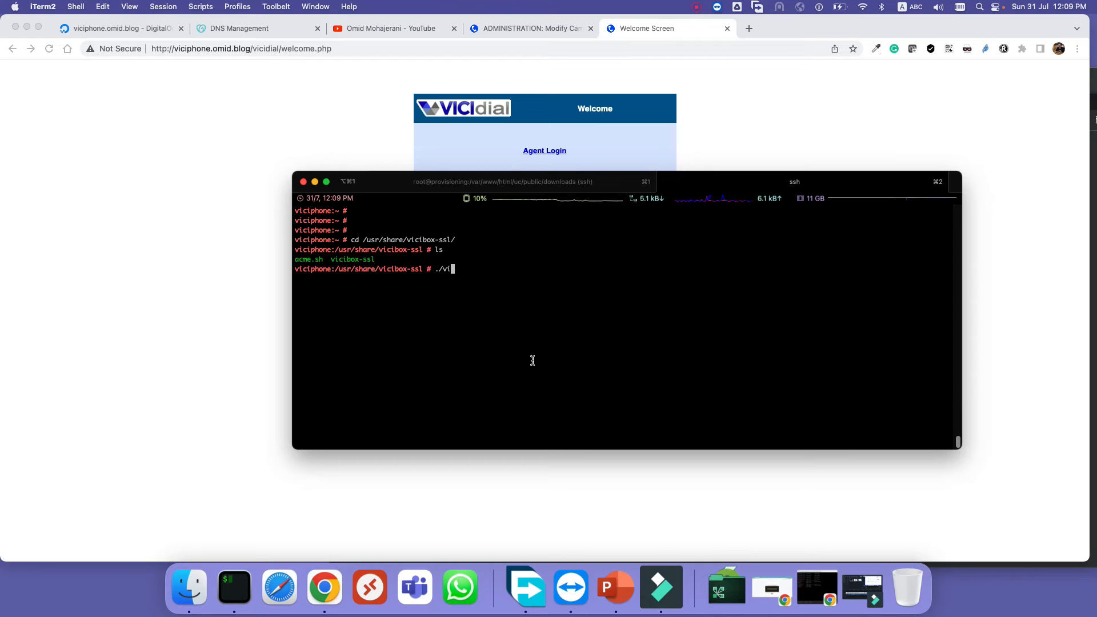
key(Tab)
key(Return)
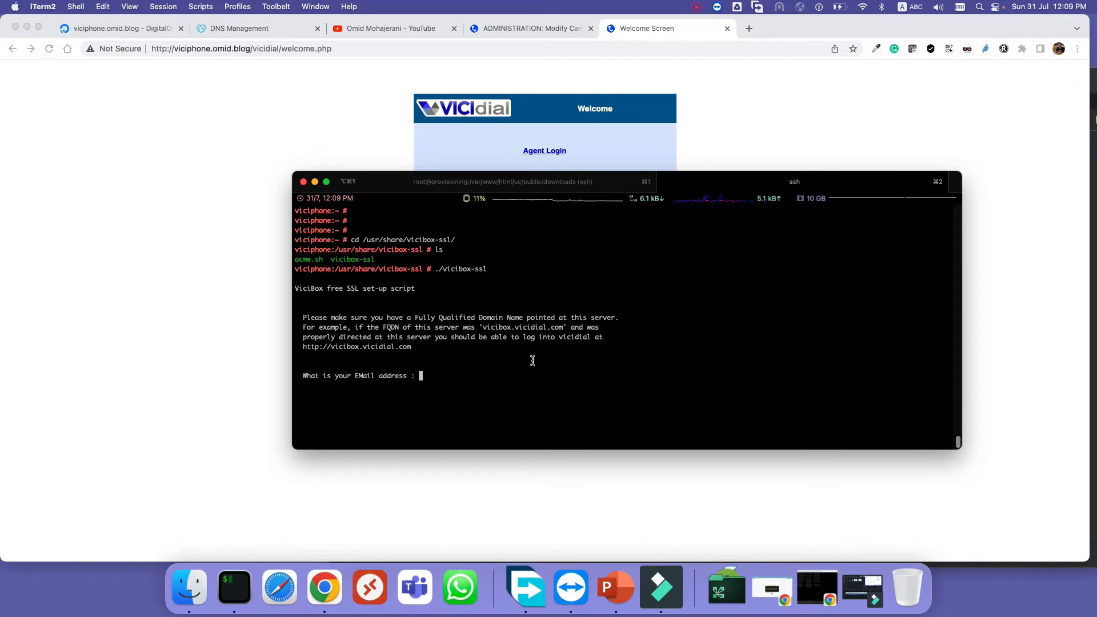
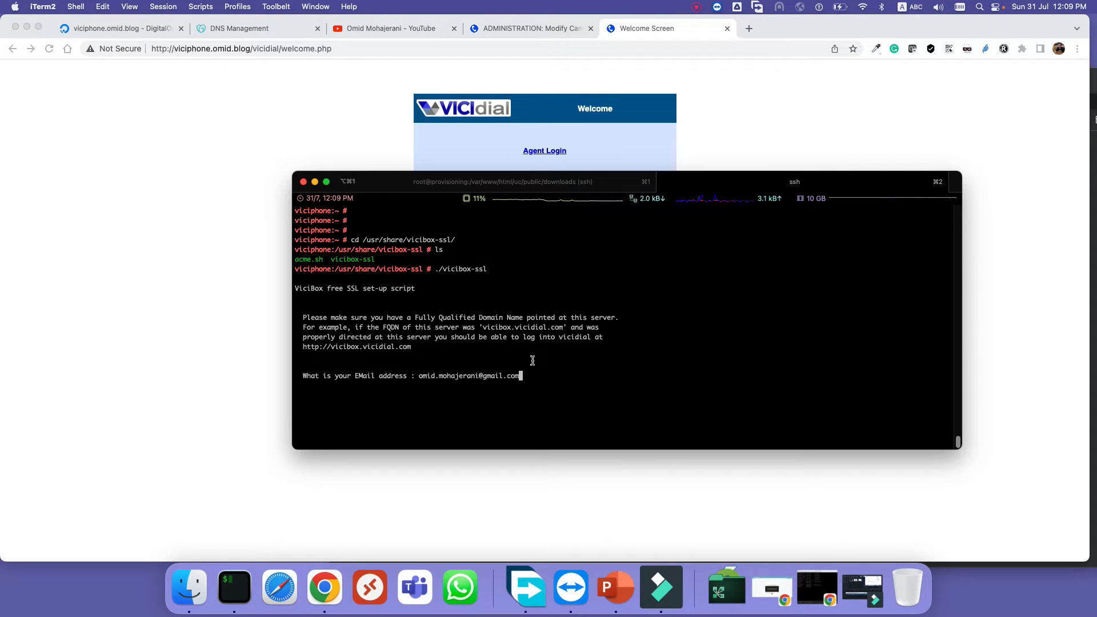
- Enter the contact e-mail address and domain viciphone.omid.blog, then confirm with y to generate the certificate
key(Return)
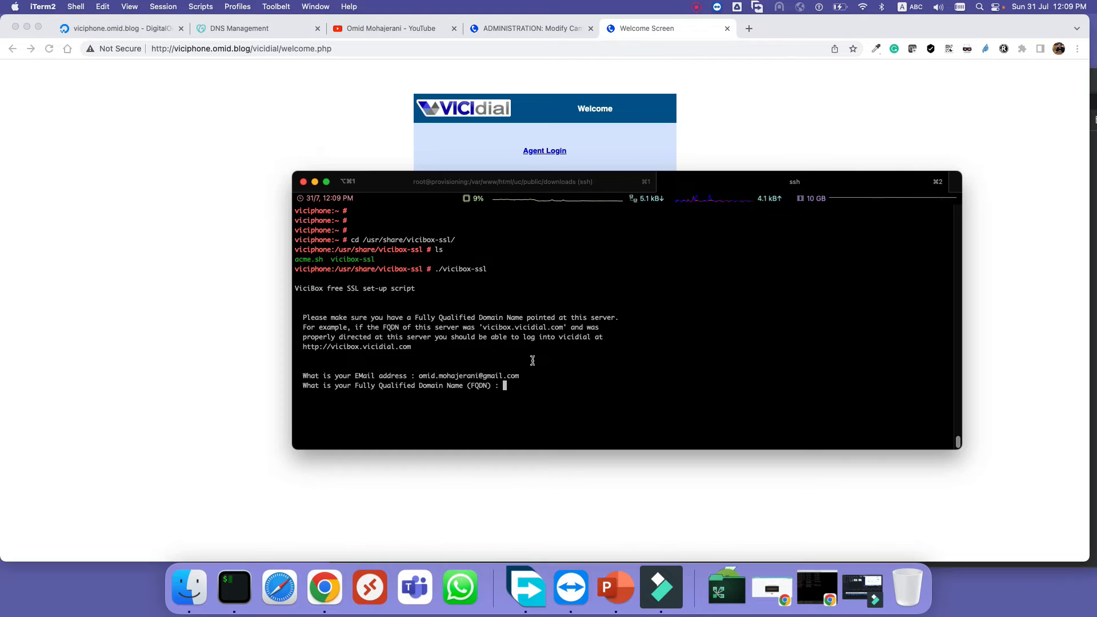
text(iciphone.omid.blog)
key(Return)
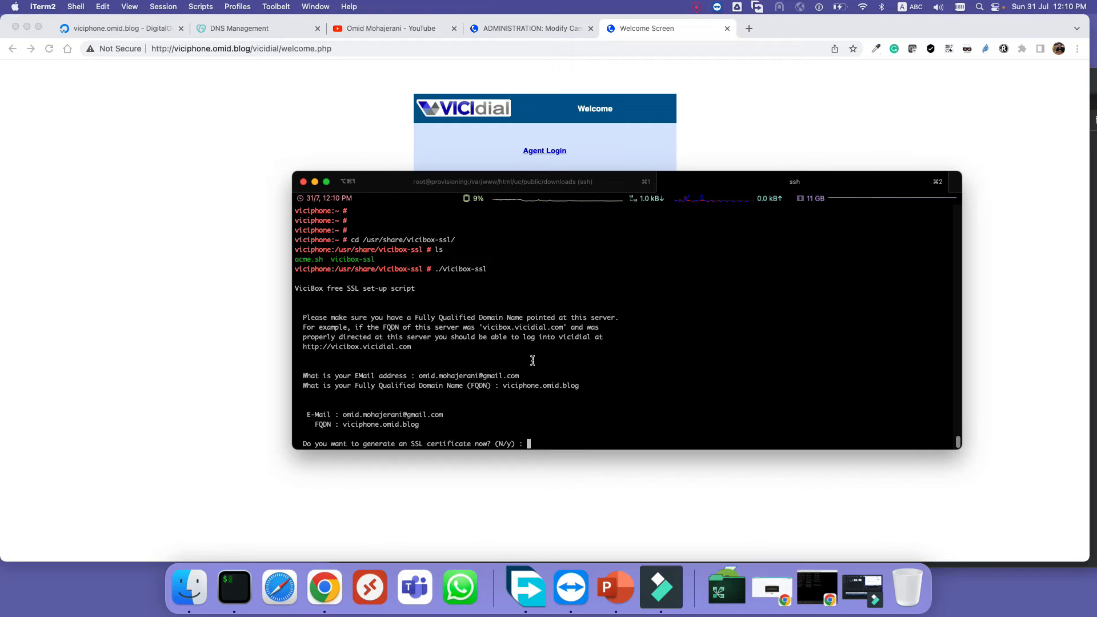
text(y)
key(Return)
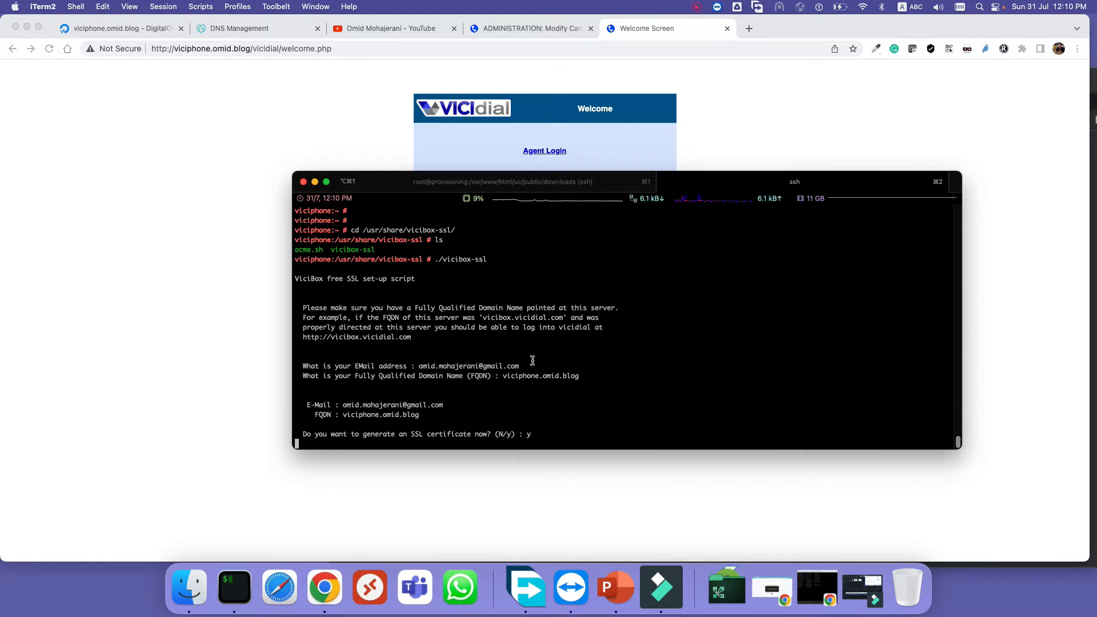
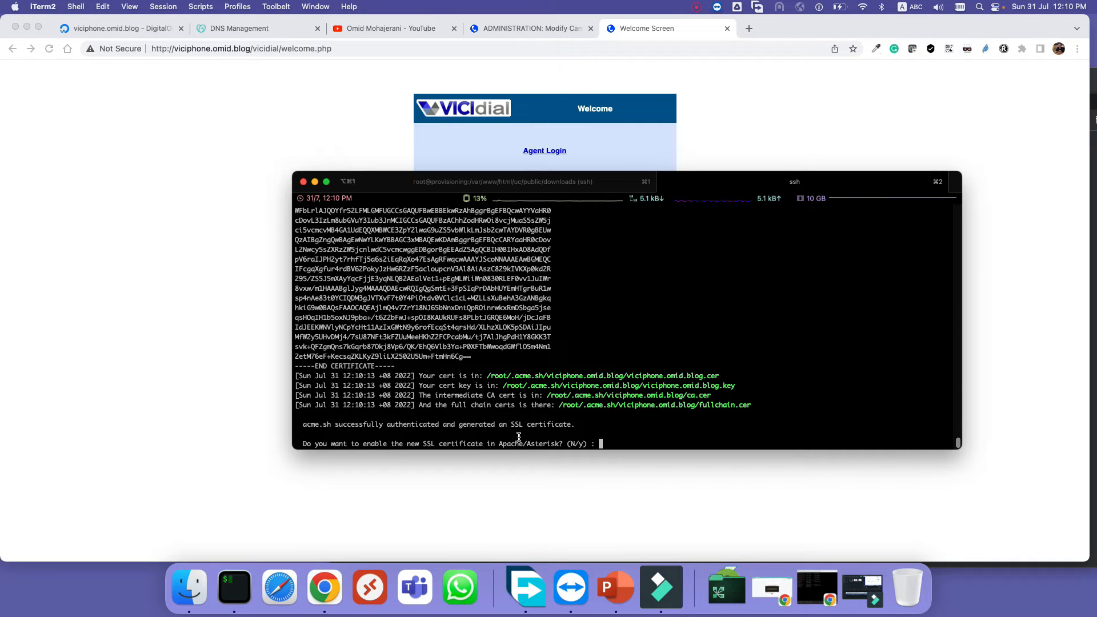
- Enable the new certificate in Apache and Asterisk and decline the weekly renewal crontab entry
key(Return)
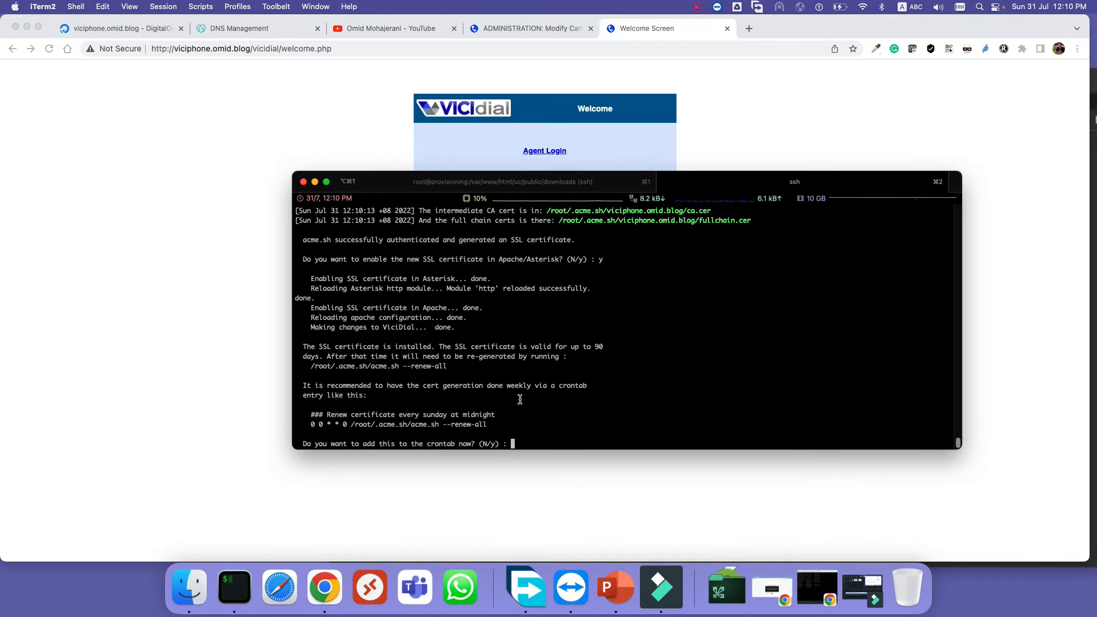
text(n)
key(Return)
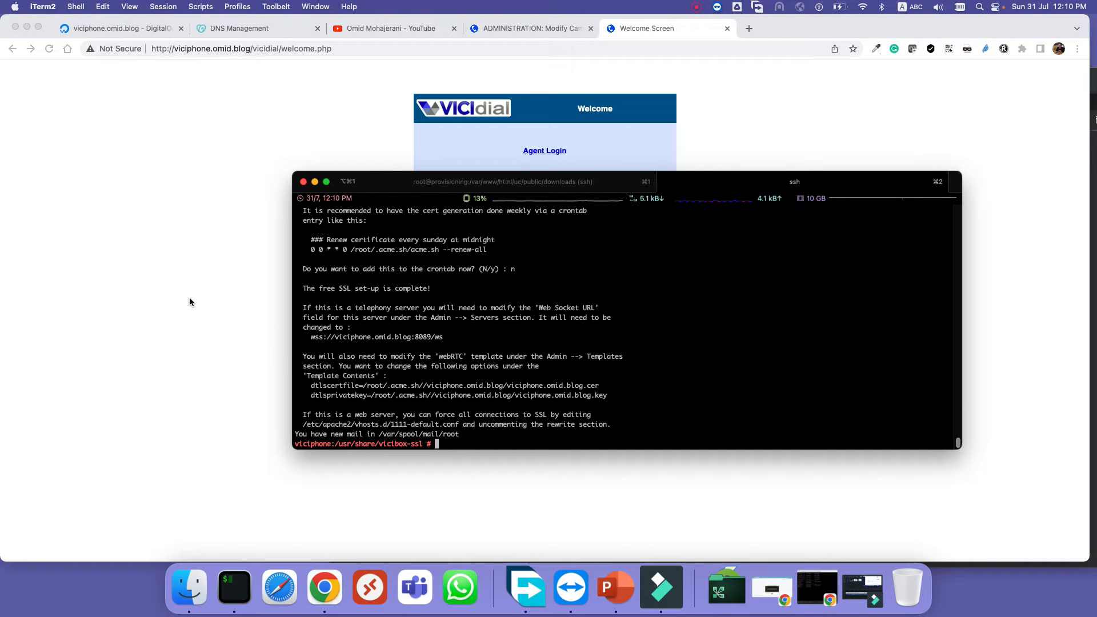
click(232, 294)
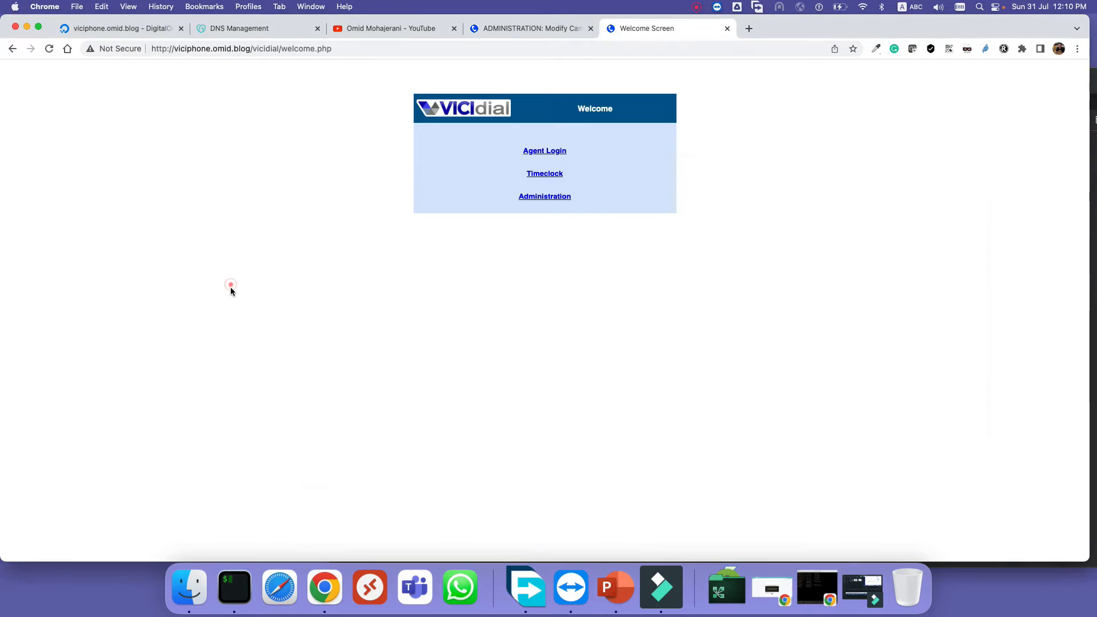
click(172, 48)
key(super+c)
right_click(184, 48)
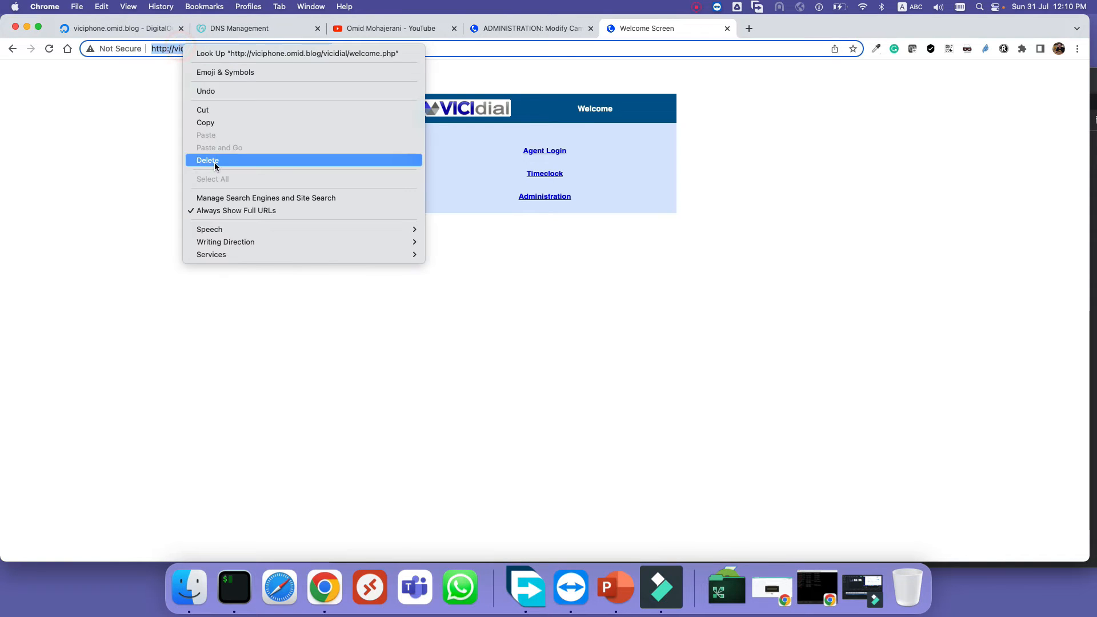
click(214, 123)
click(1077, 49)
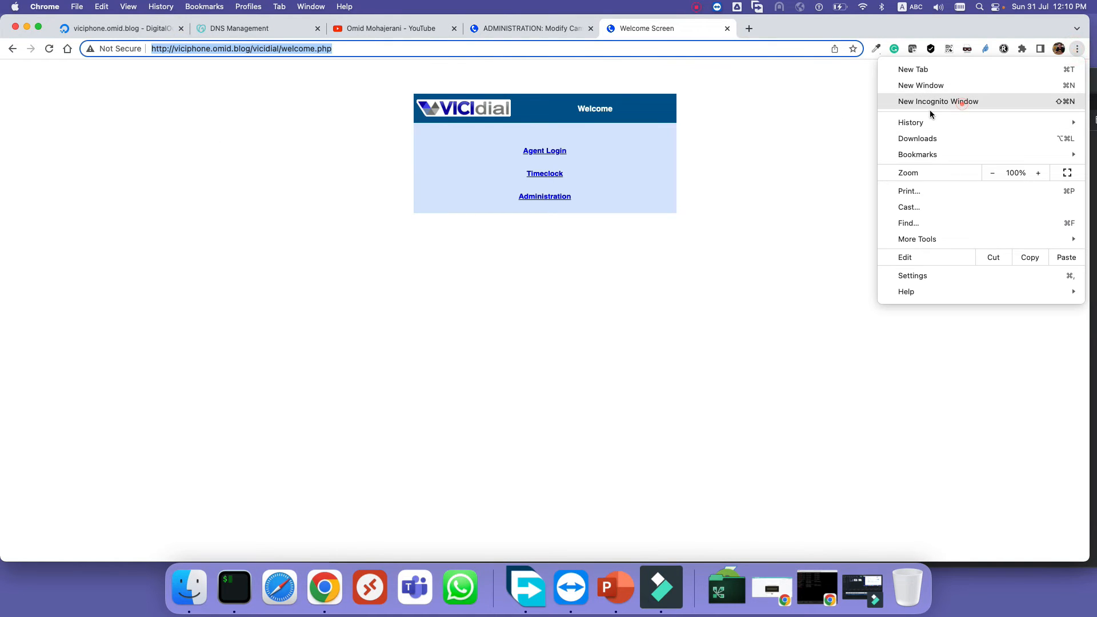
click(965, 103)
right_click(329, 48)
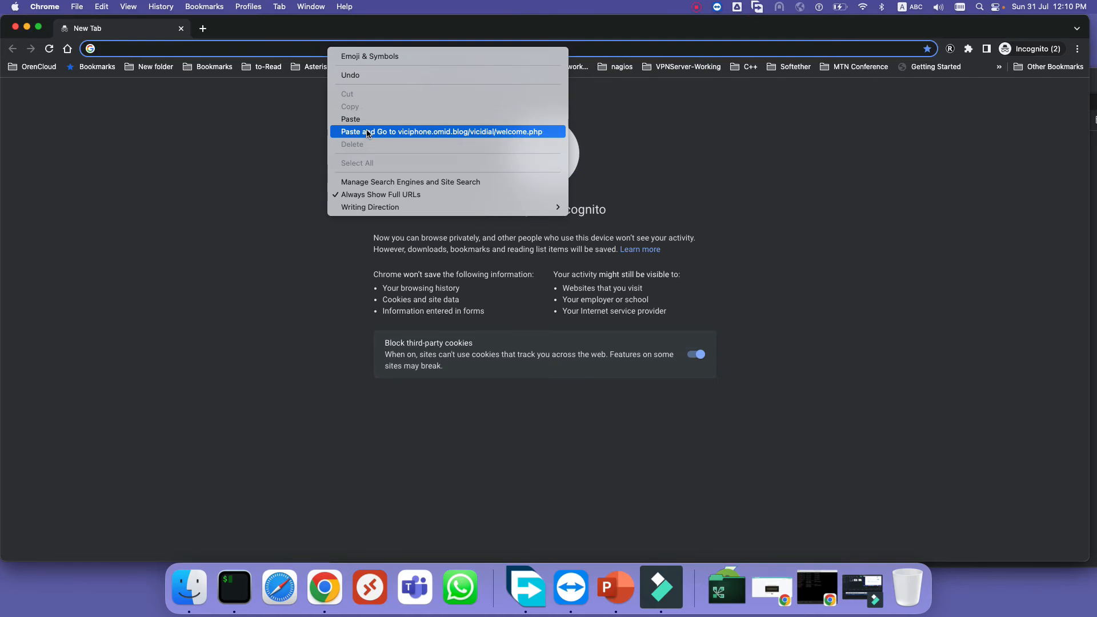
click(368, 131)
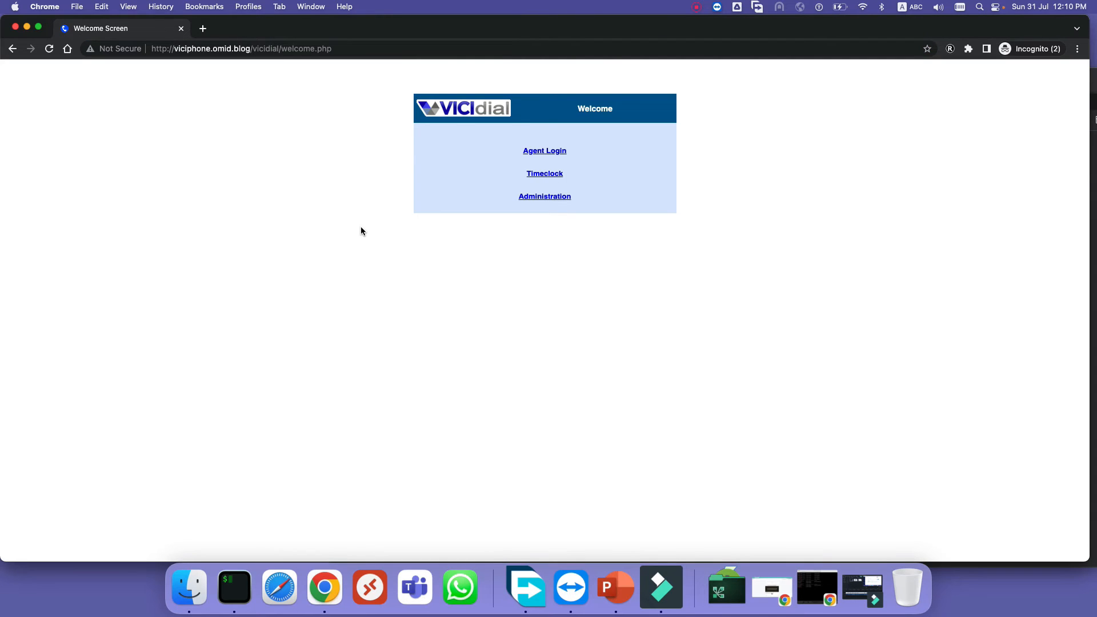
click(164, 49)
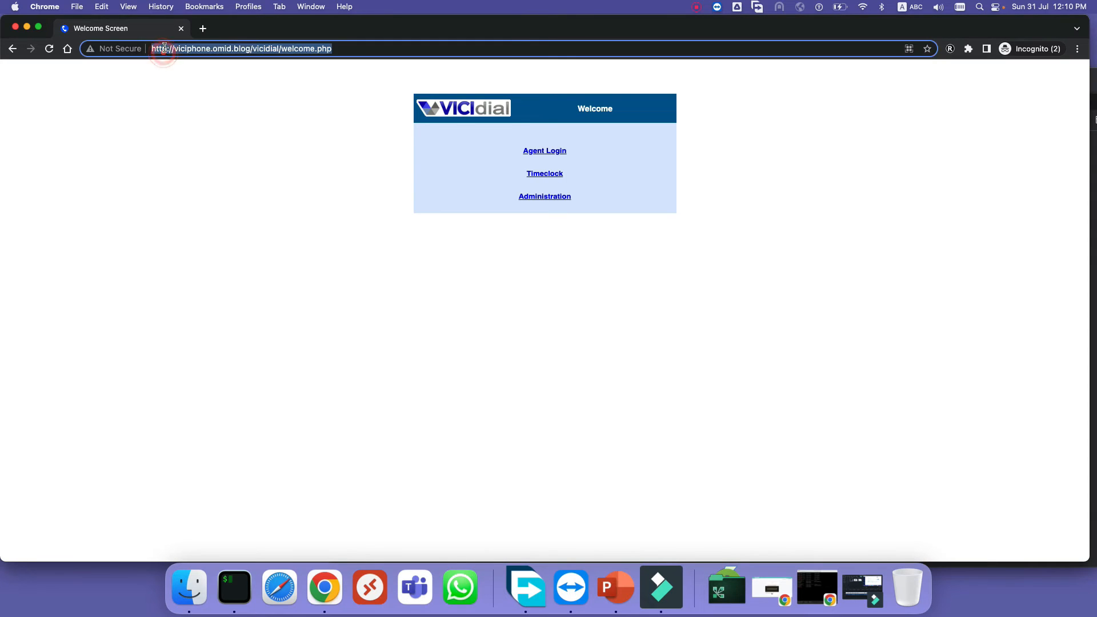
click(164, 48)
text(s)
key(Return)
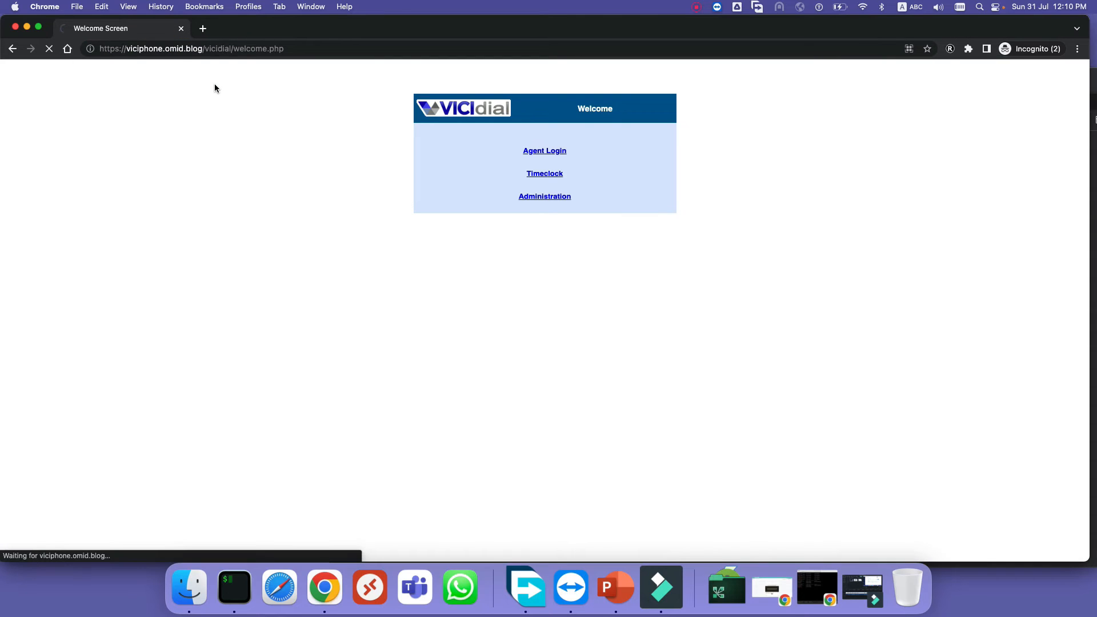
click(89, 49)
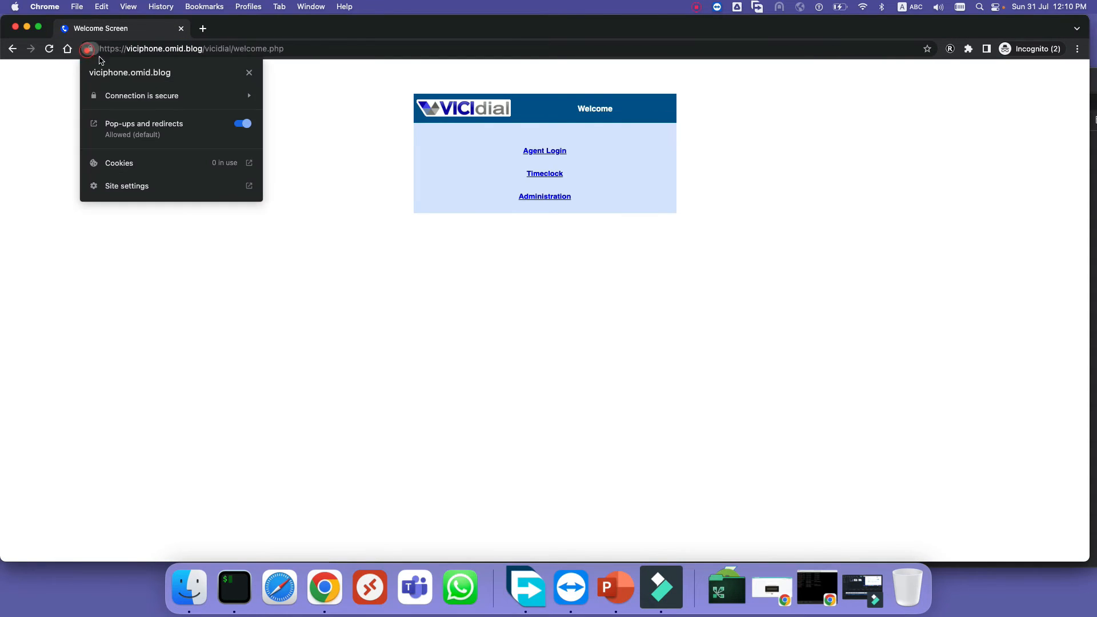
click(136, 98)
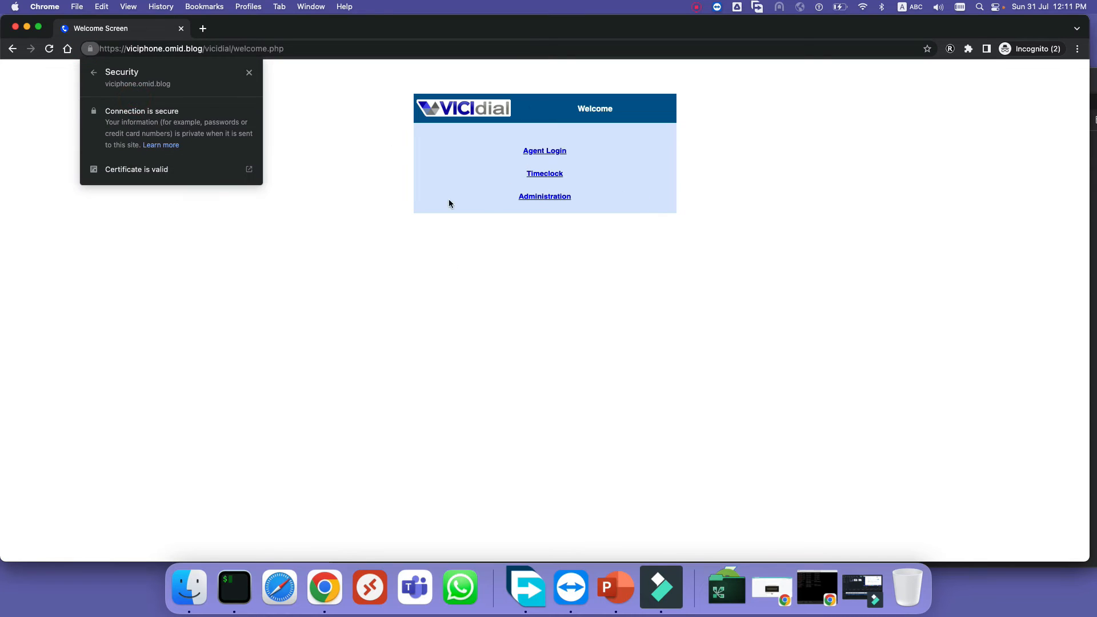
click(341, 267)
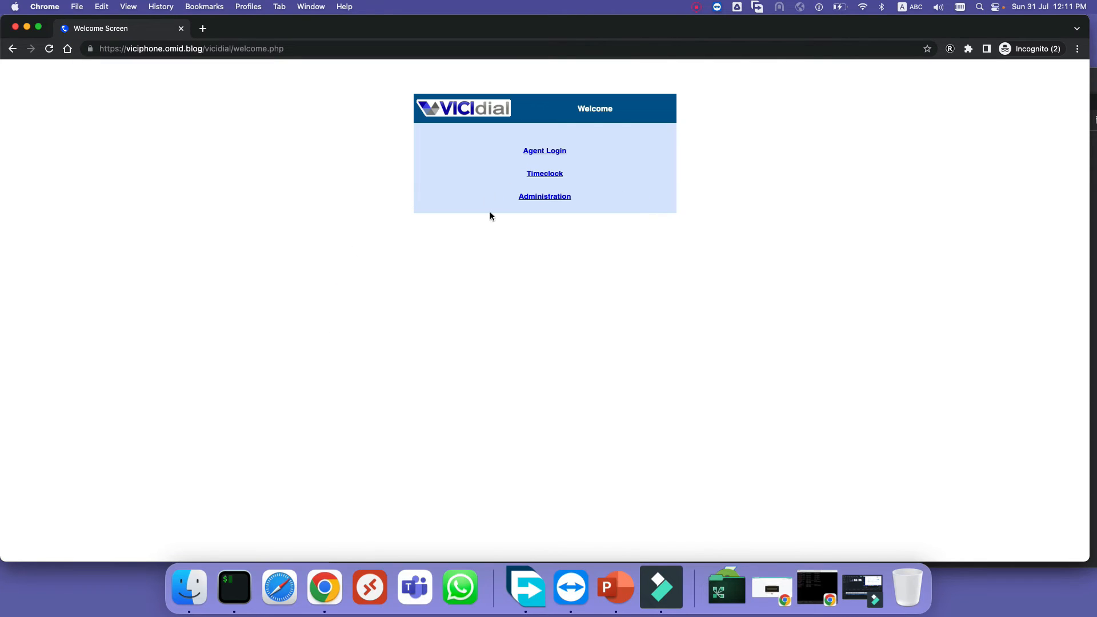
click(15, 27)
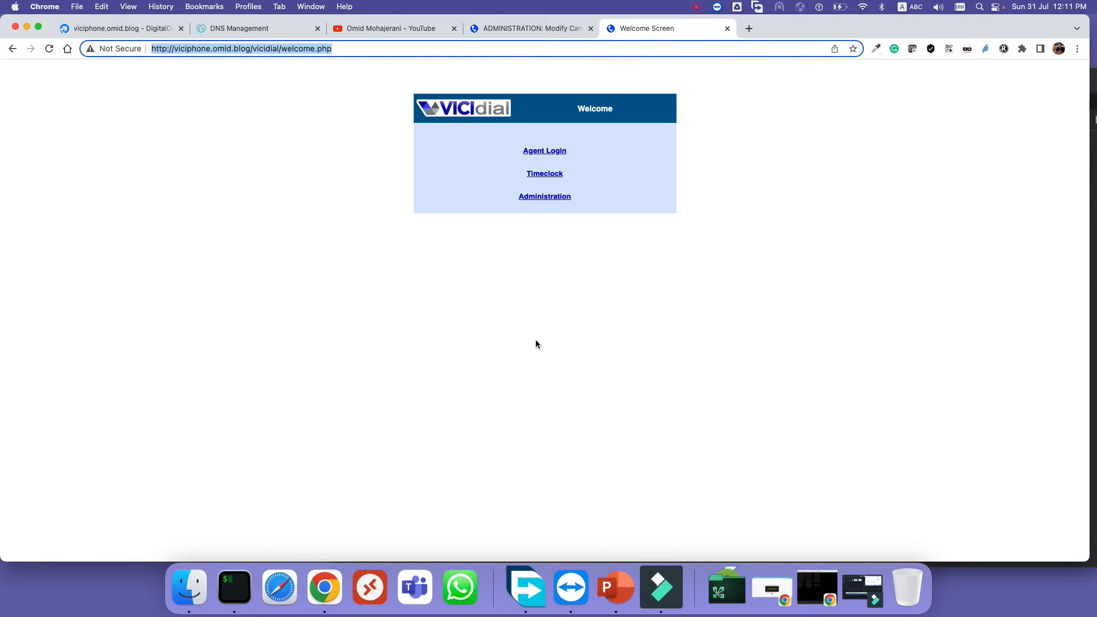
- Review the terminal's recommended wss:// Web Socket URL, then open VICIdial Administration in Chrome
click(235, 587)
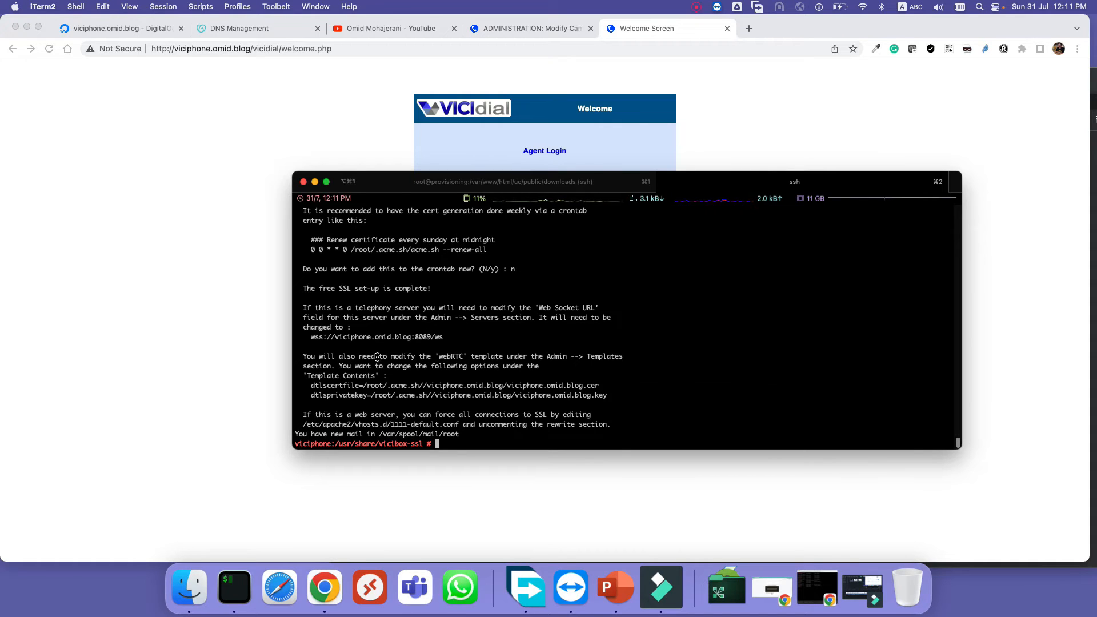
drag(306, 337, 449, 336)
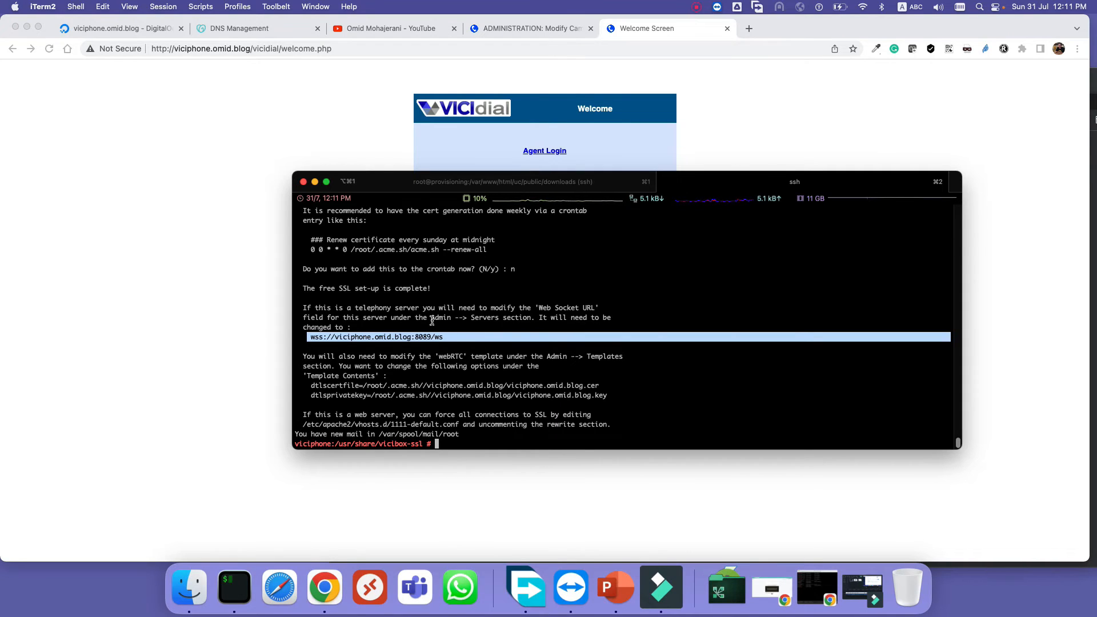
drag(421, 318, 551, 318)
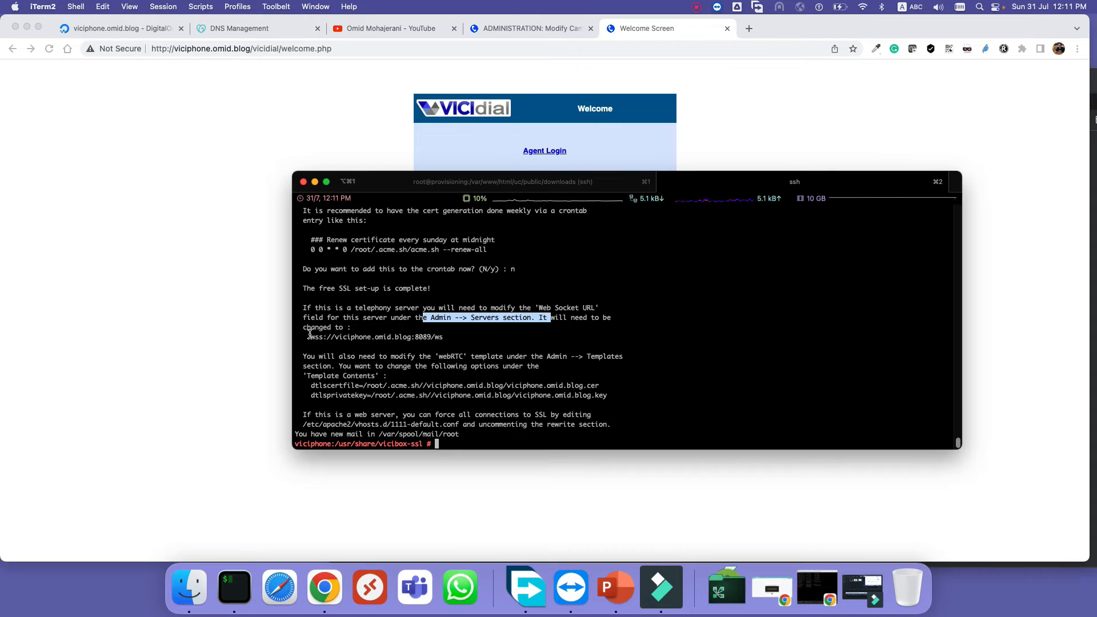
drag(329, 333, 312, 327)
click(781, 106)
click(548, 197)
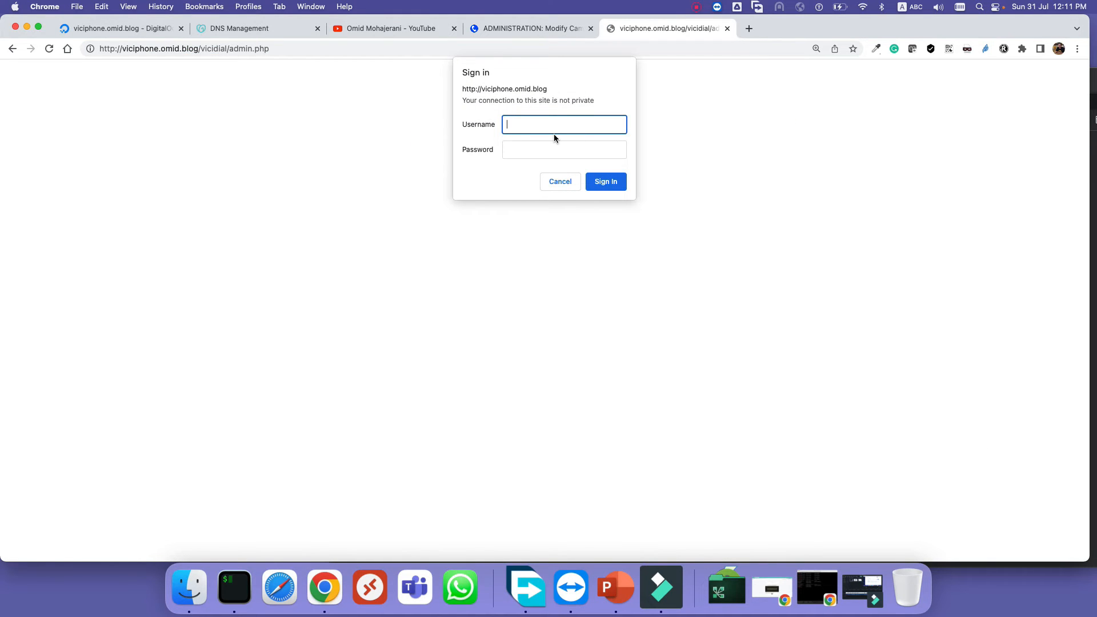
- Sign in to VICIdial administration with the admin username and password, saving the login
text(6666)
key(Tab)
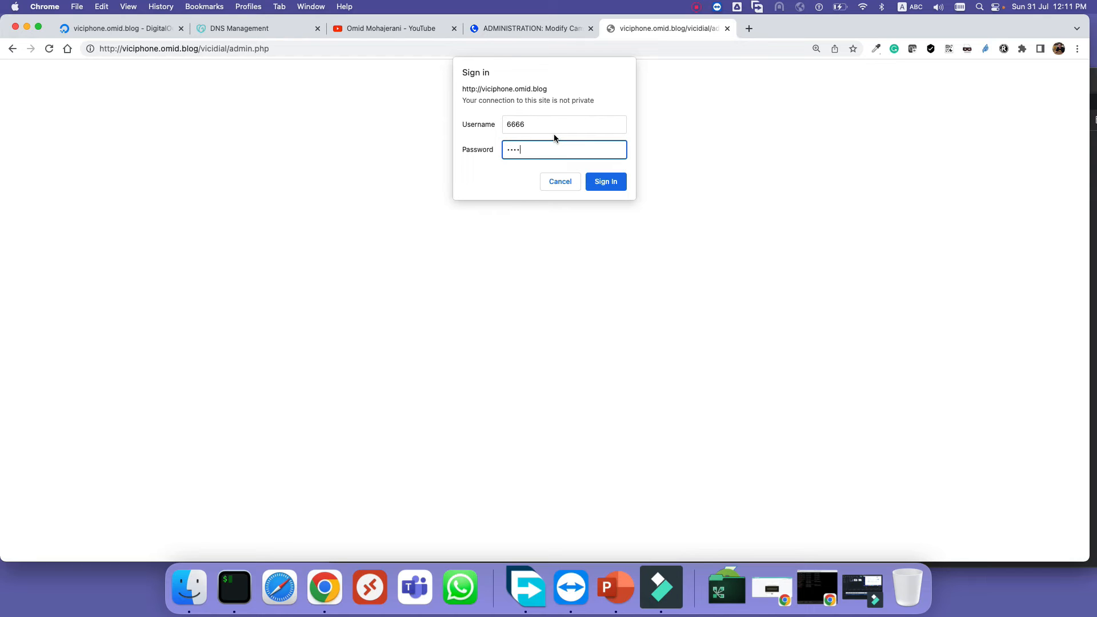
key(Return)
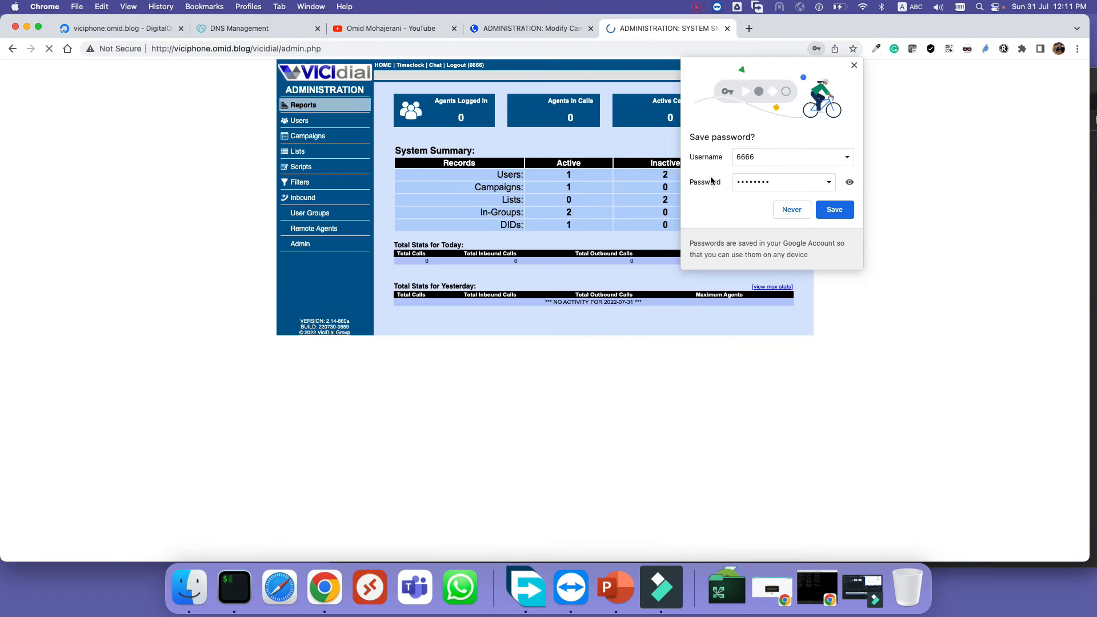
click(846, 206)
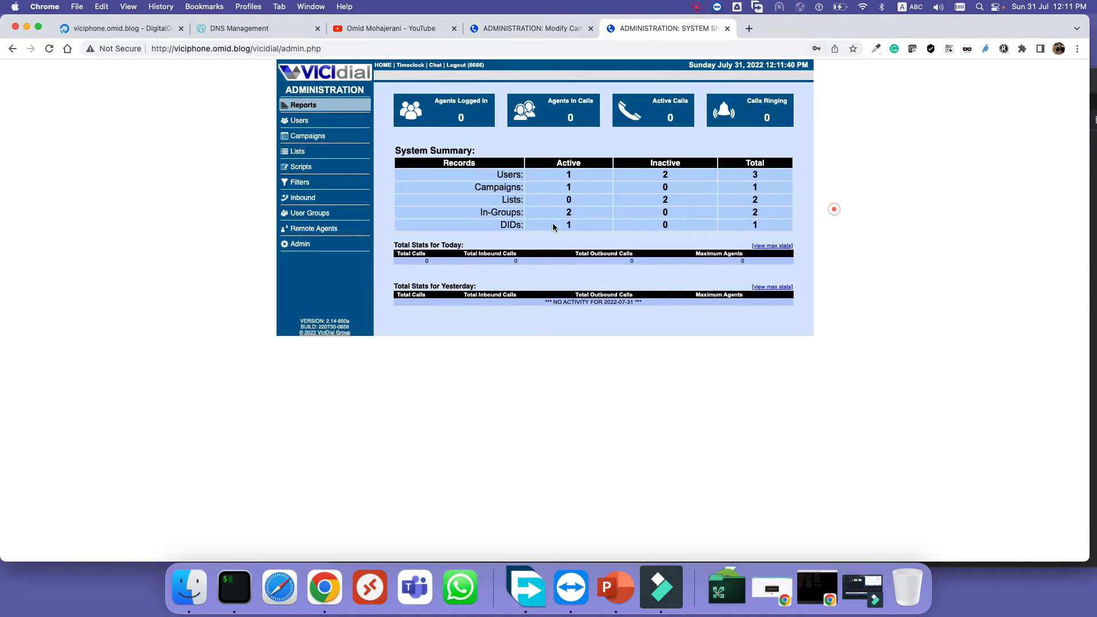
- Open the viciphoneo server record under Admin > Servers and locate its Web Socket URL
click(308, 246)
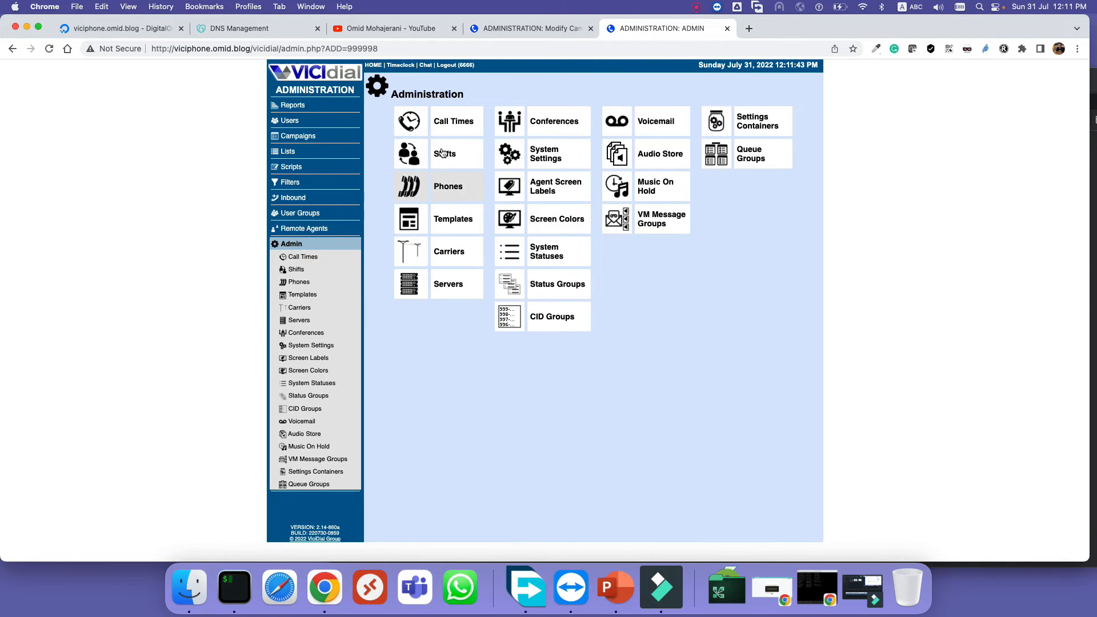
click(449, 283)
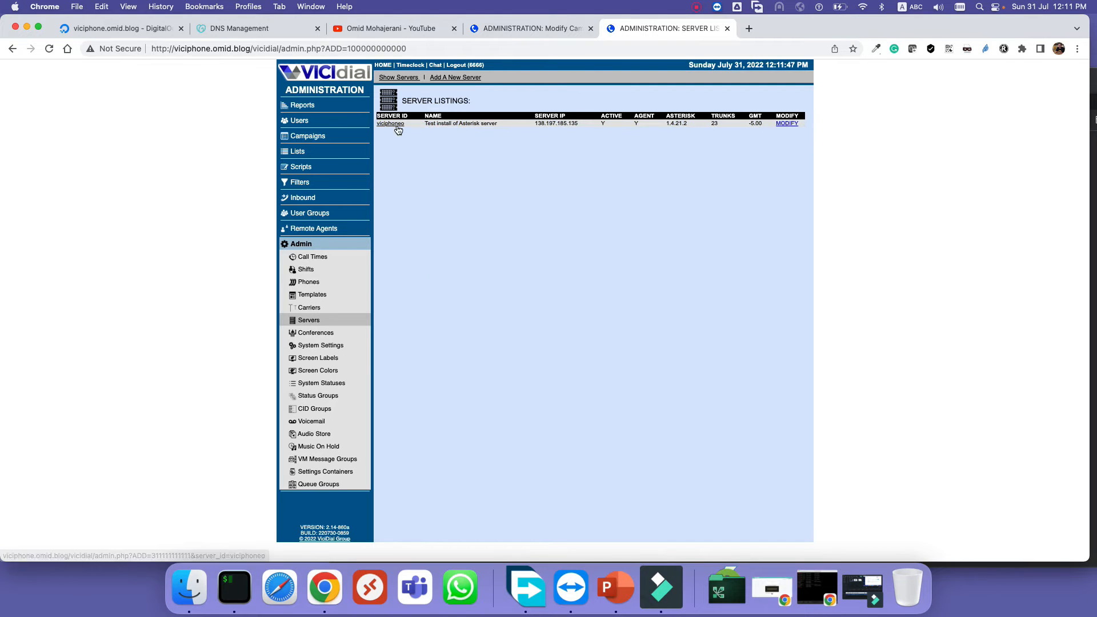
click(390, 124)
scroll(650, 357, down, 1)
scroll(650, 359, down, 5)
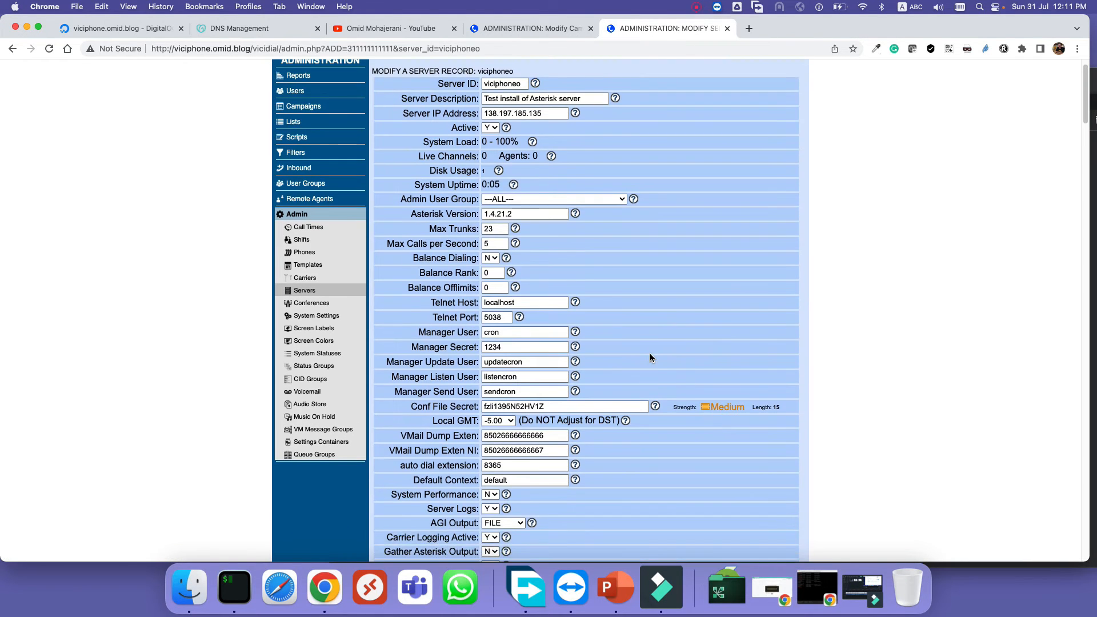
scroll(632, 375, down, 1)
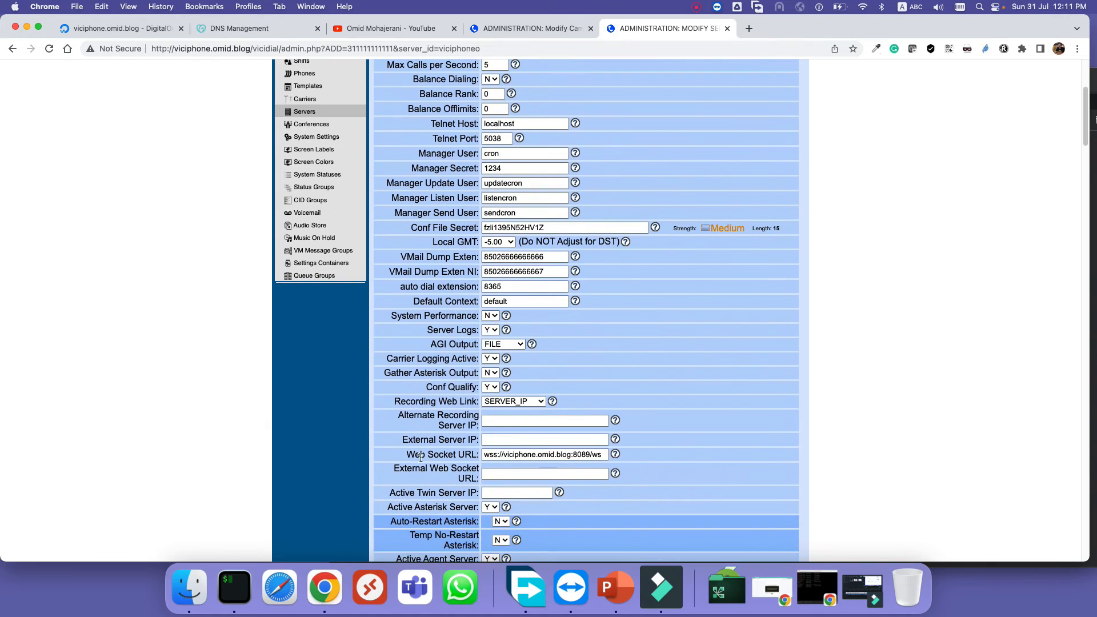
click(484, 457)
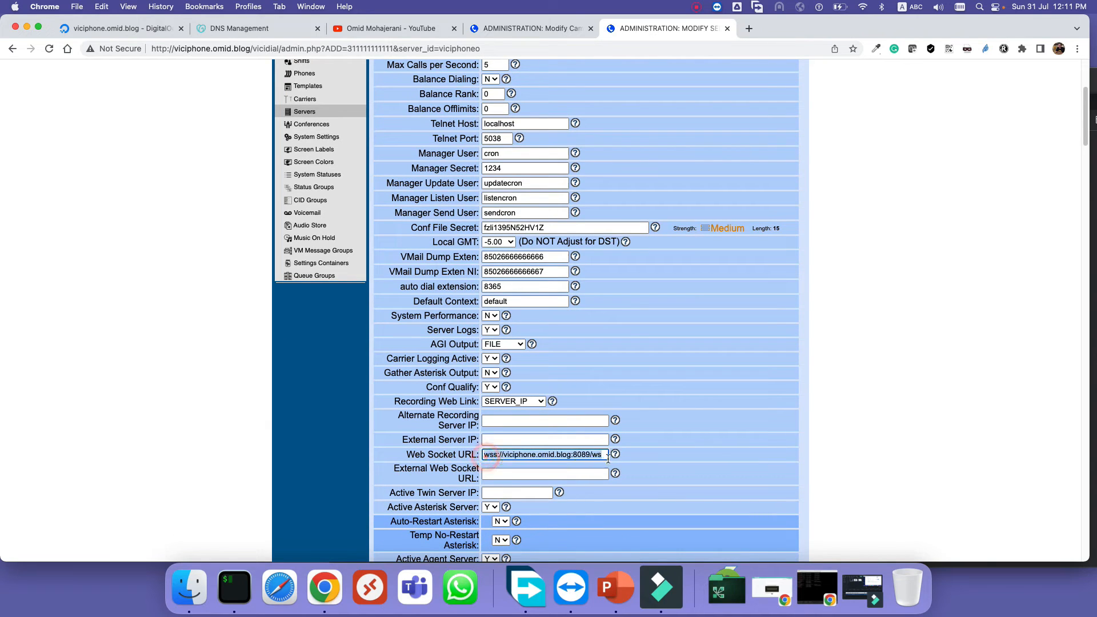
- Compare the record's Web Socket URL with the terminal's wss://viciphone.omid.blog:8089/ws recommendation
click(235, 588)
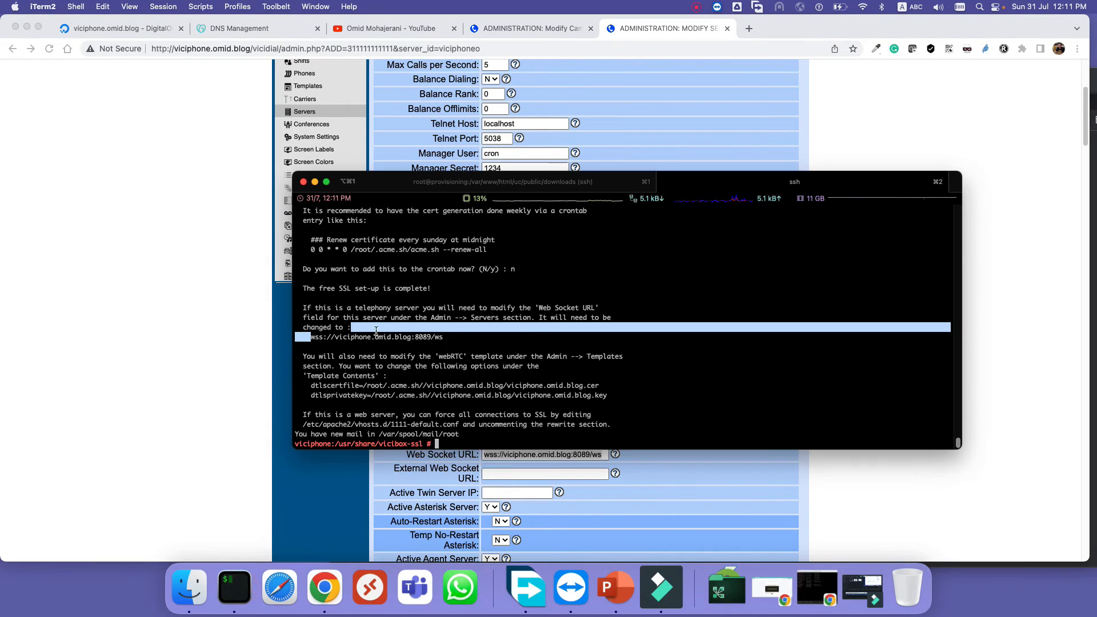
drag(307, 337, 446, 338)
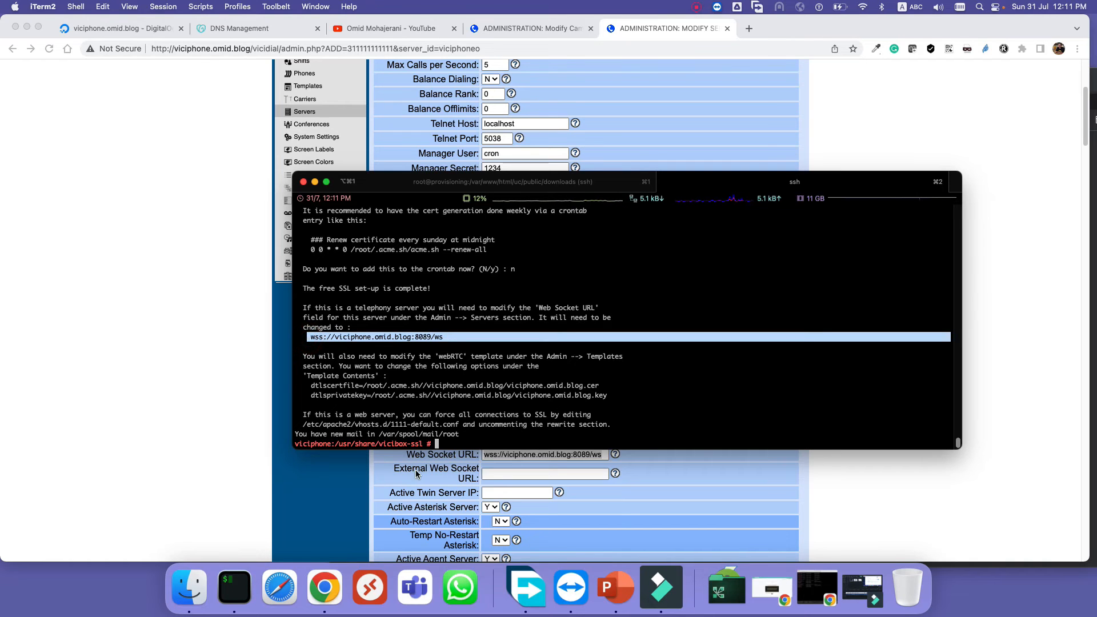
click(797, 501)
scroll(746, 431, up, 2)
scroll(747, 432, up, 2)
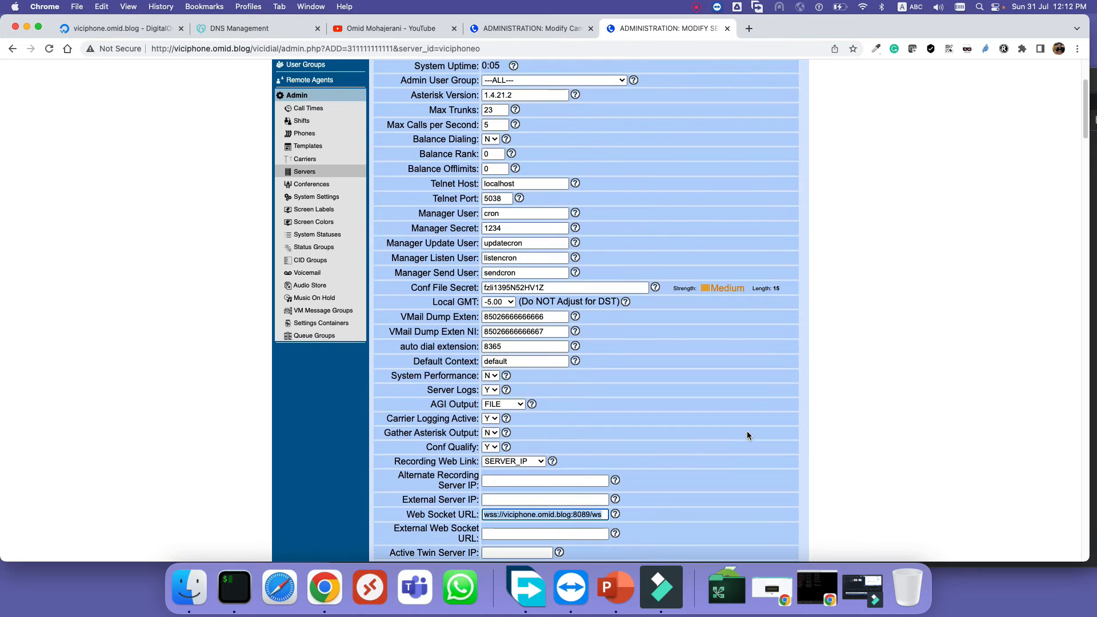
- Connect to the Asterisk console with asterisk -r -cvvvv and copy the version 'Asterisk 13.38.2-vici'
click(235, 587)
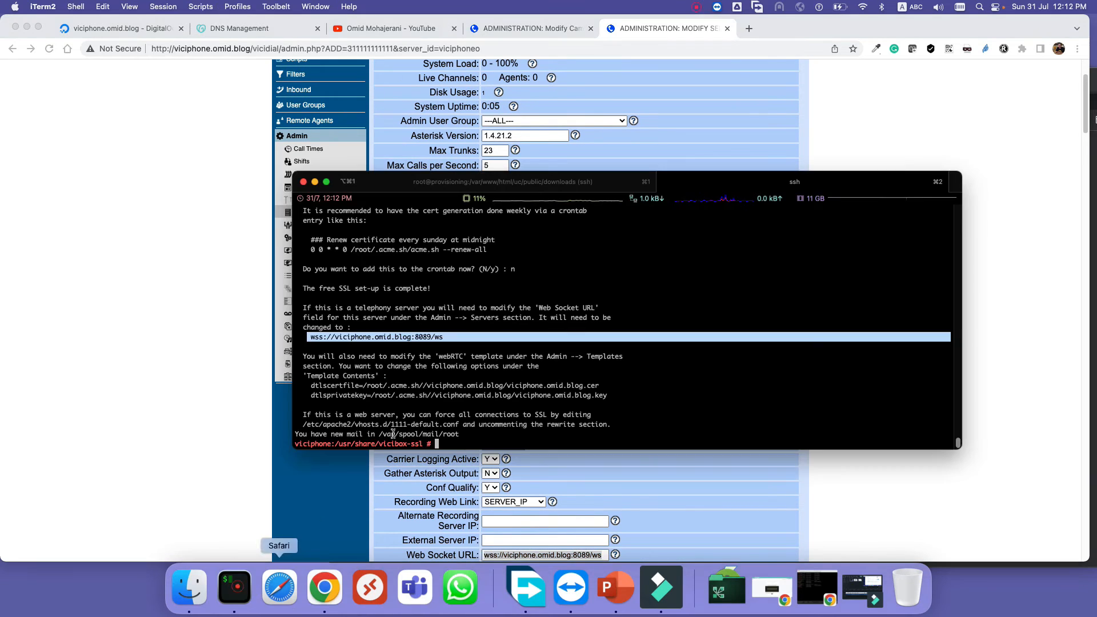
text(asteirsk )
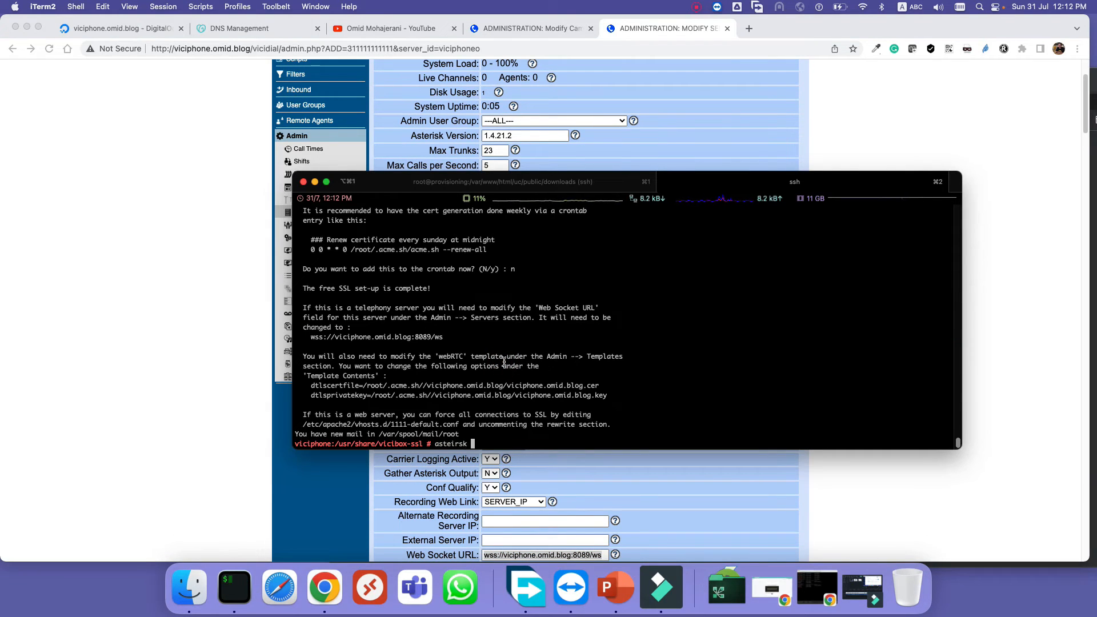
text(-r -cvvvvv)
key(Return)
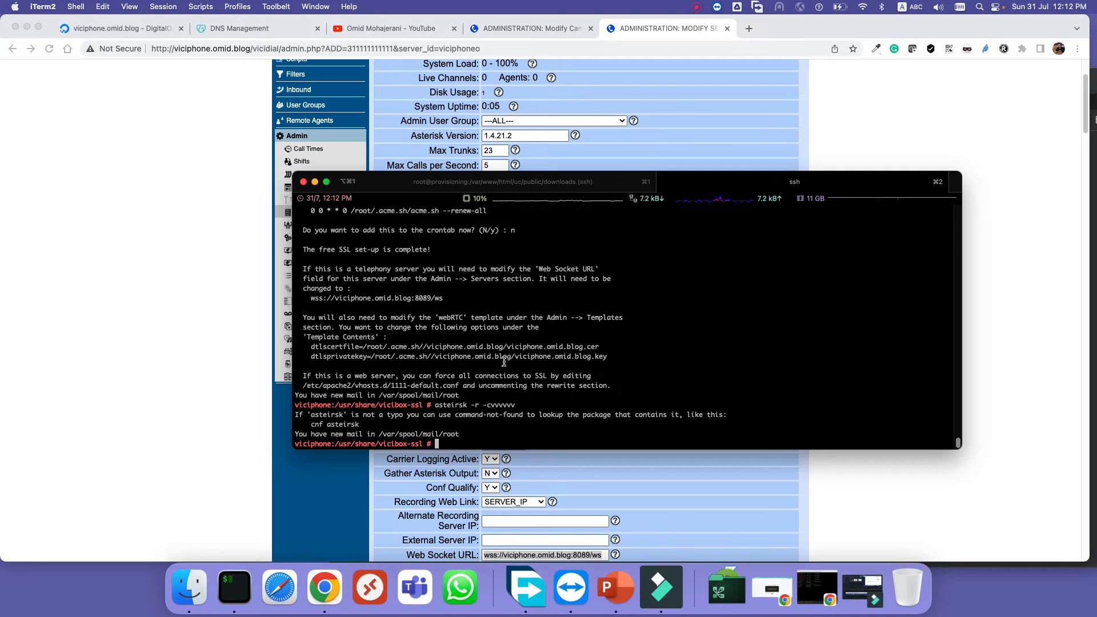
text(asterisk -r -cvvvv)
key(Return)
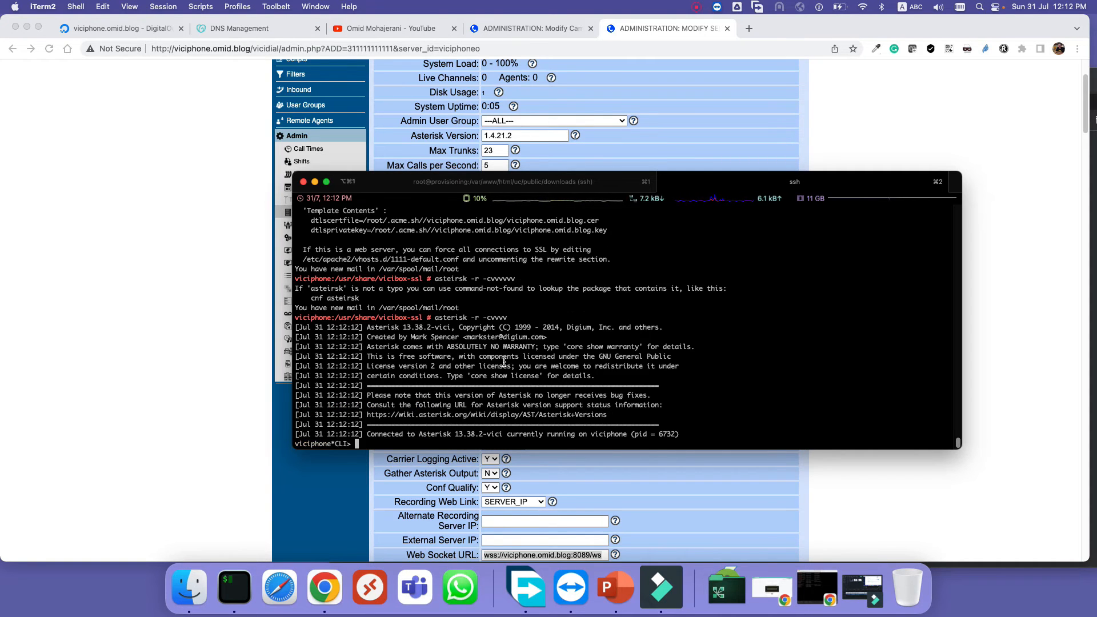
key(Return)
key(Return)
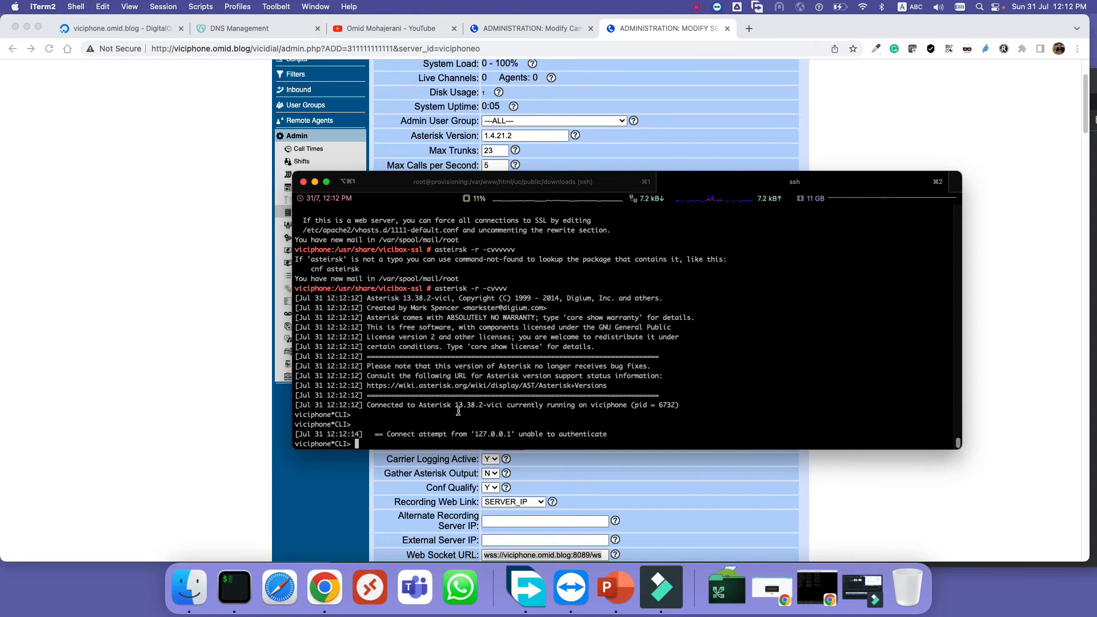
drag(503, 405, 419, 405)
right_click(429, 407)
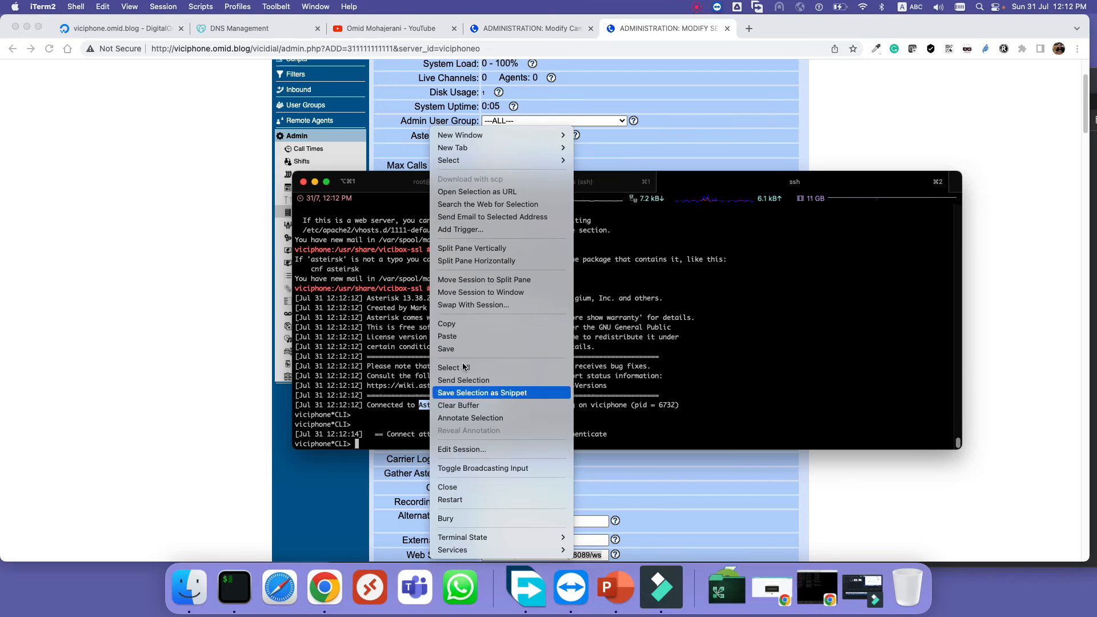
click(457, 324)
click(742, 109)
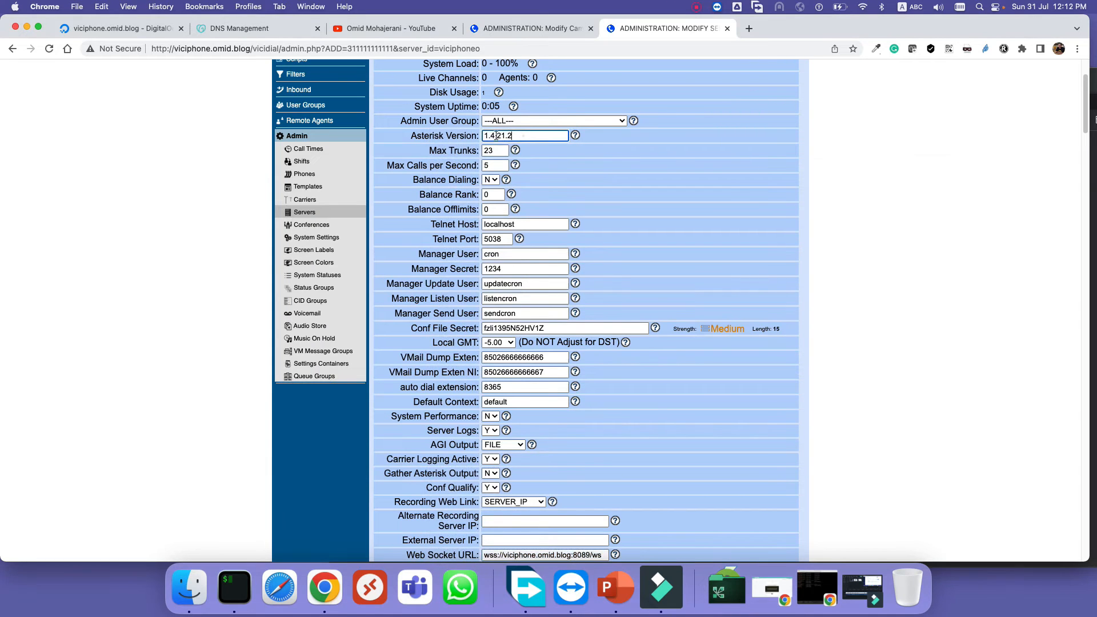
- Replace the Asterisk Version value 1.4.21.2 with the copied Asterisk version string
double_click(523, 135)
right_click(492, 135)
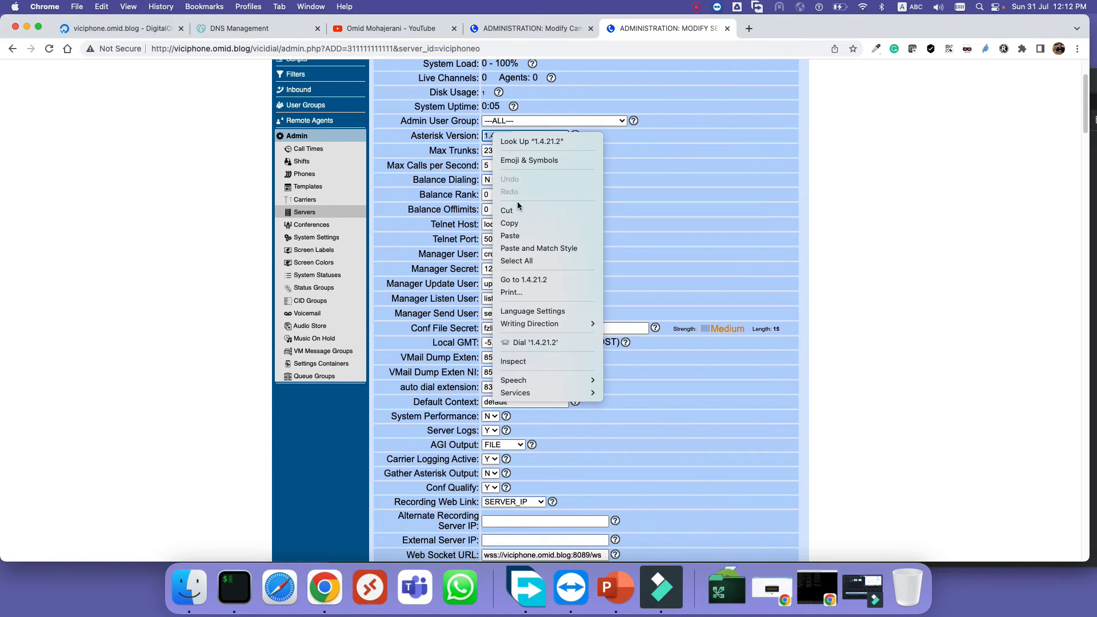
click(518, 236)
scroll(644, 394, down, 2)
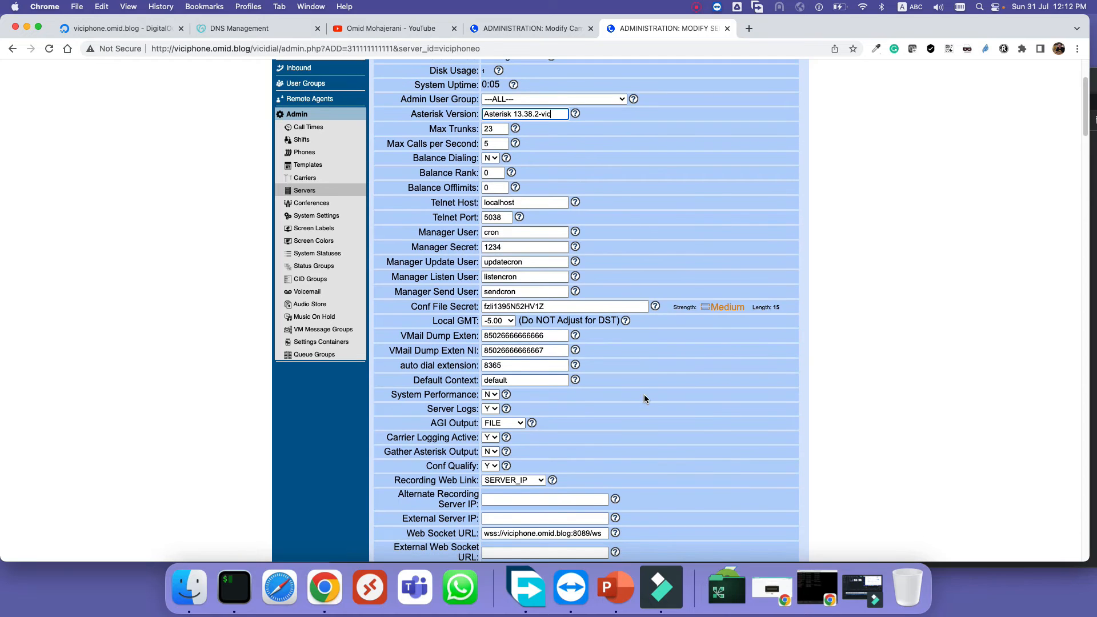
click(235, 587)
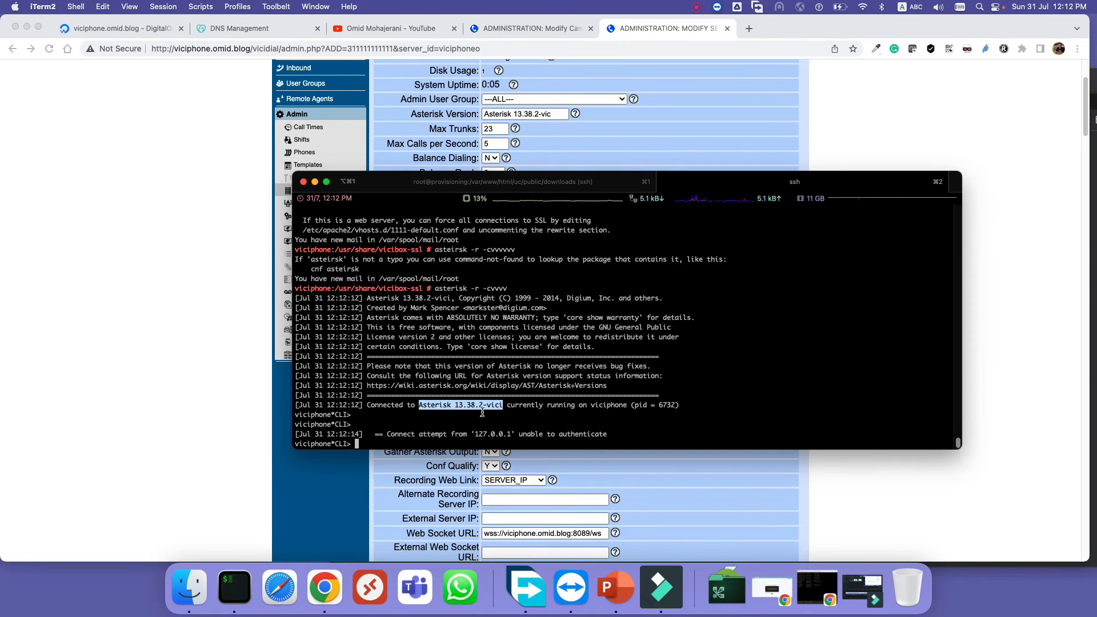
click(557, 114)
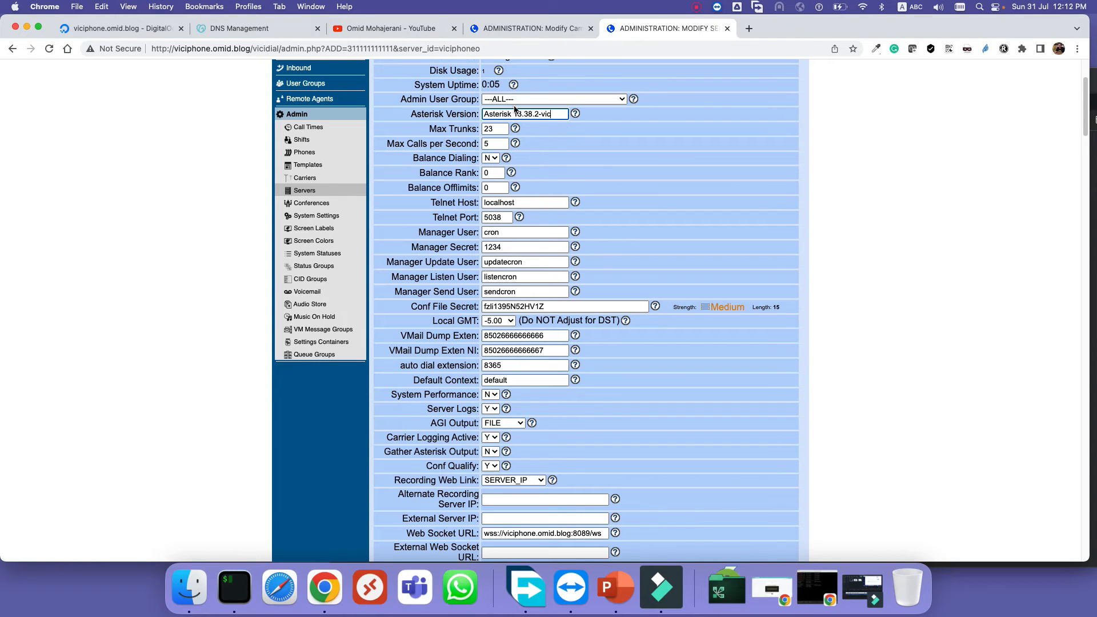
key(super+z)
click(519, 114)
key(super+shift+z)
- Strip the 'Asterisk' prefix from the version, save the server record, and open Phones
drag(516, 112, 400, 110)
key(BackSpace)
click(531, 114)
click(479, 113)
key(Delete)
scroll(564, 274, down, 10)
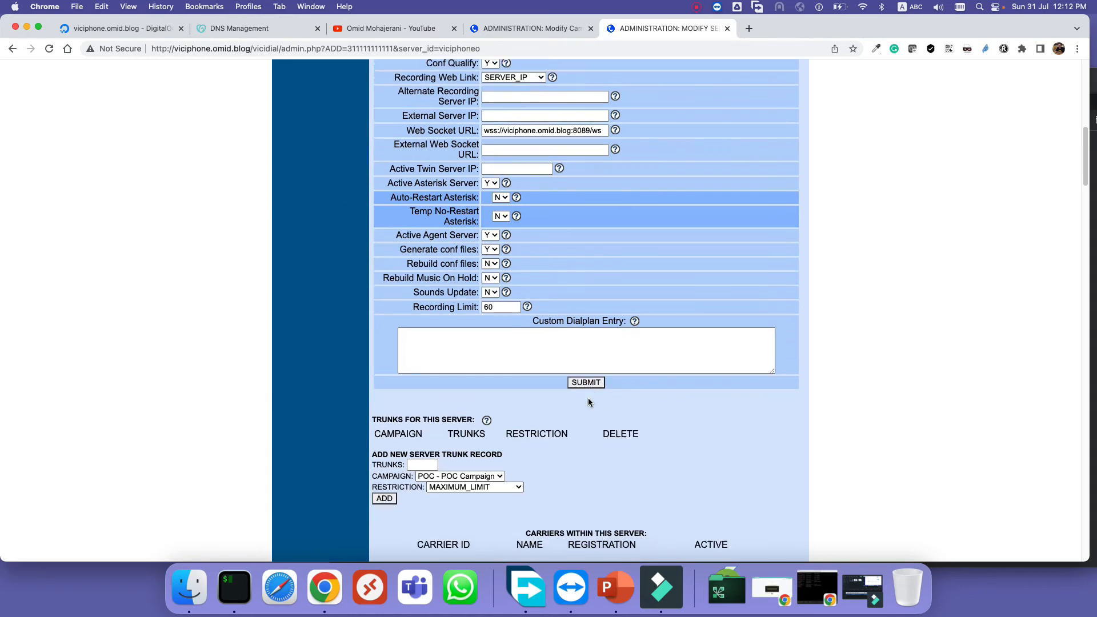
click(586, 366)
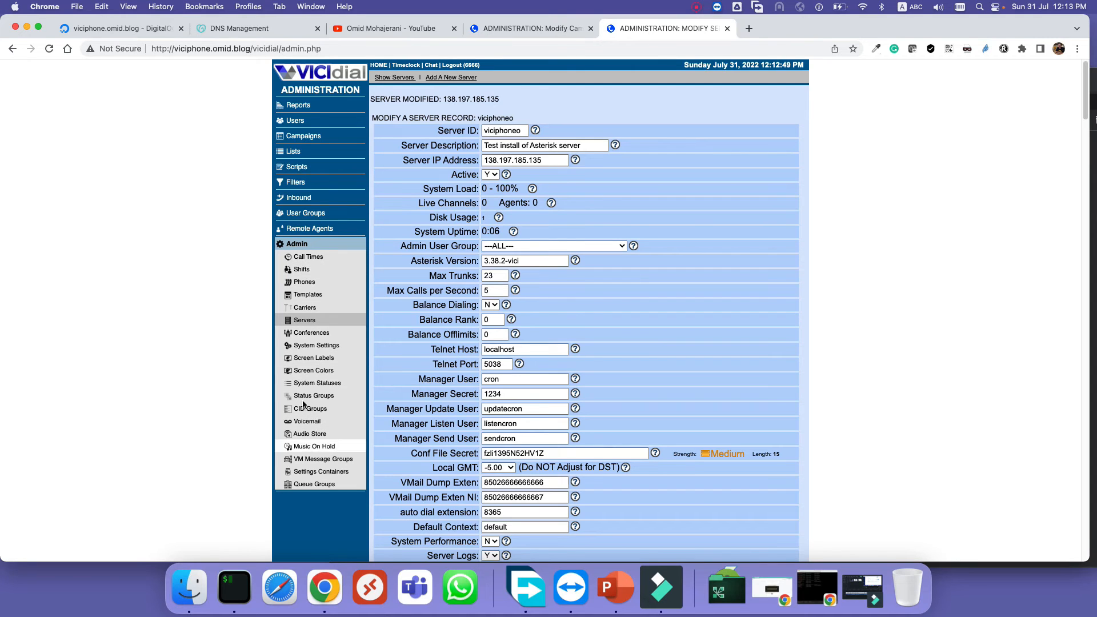
click(306, 285)
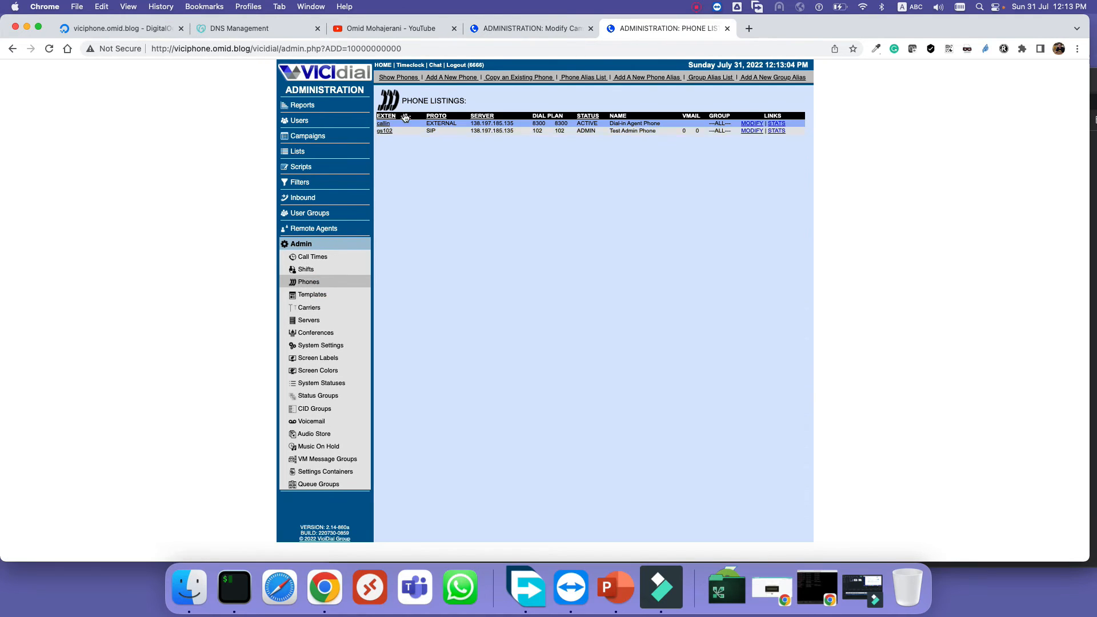
- Start a new phone with extension, dial plan and voicemail box all set to 5555
click(451, 78)
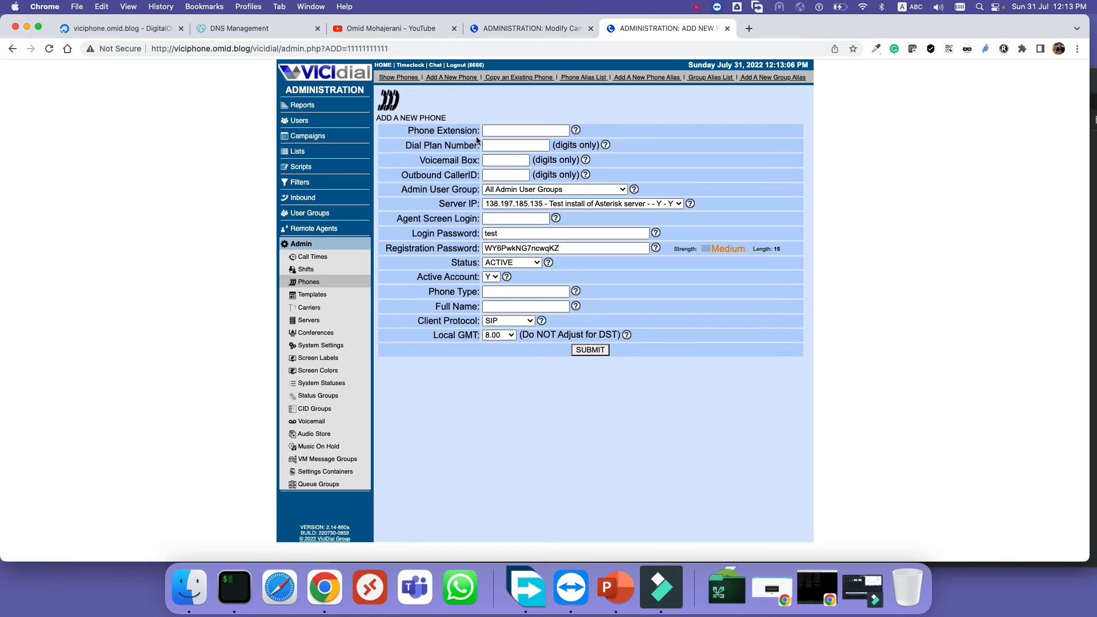
click(495, 129)
text(5555)
click(510, 145)
text(5555)
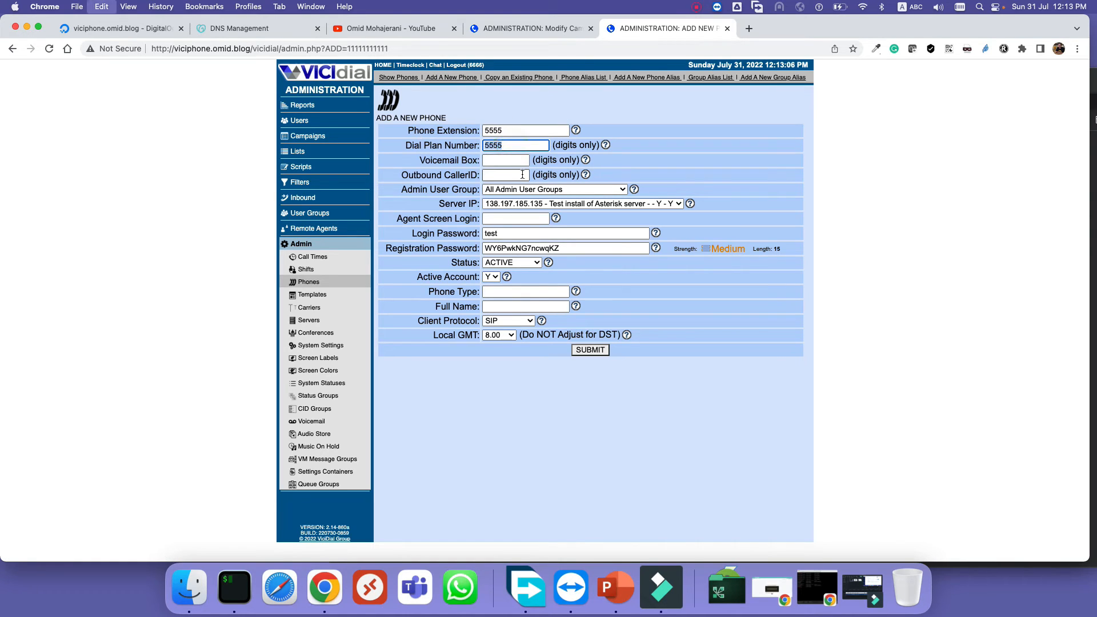
click(514, 161)
key(super+v)
click(513, 176)
- Fill agent login, login password, phone type and full name with 5555 and submit the phone
key(super+v)
click(511, 219)
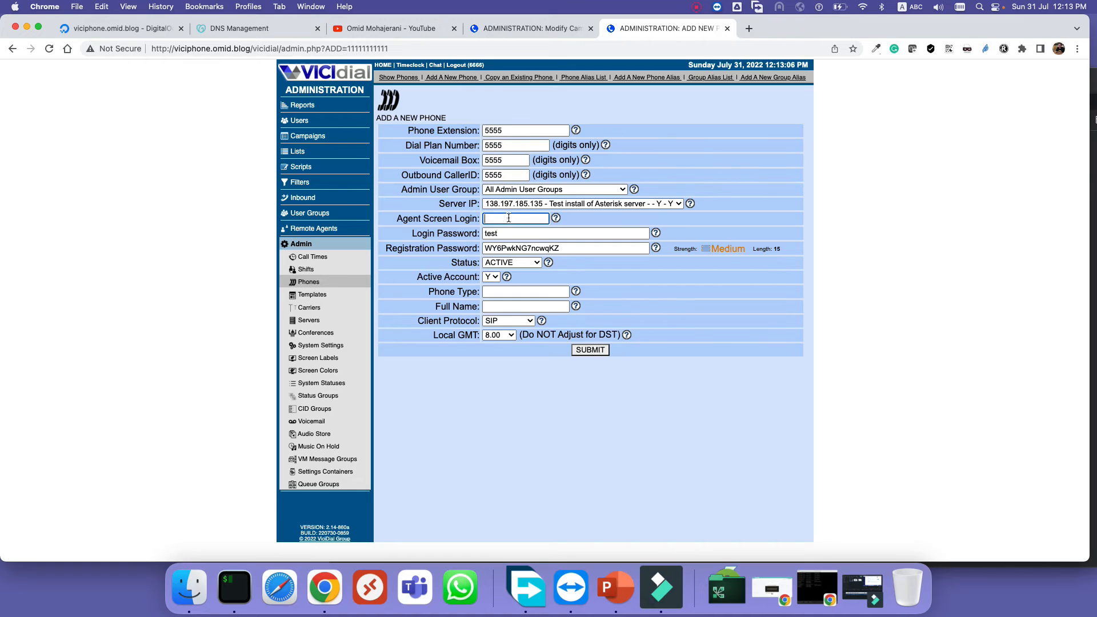
key(super+v)
double_click(511, 235)
key(super+v)
click(513, 292)
key(super+v)
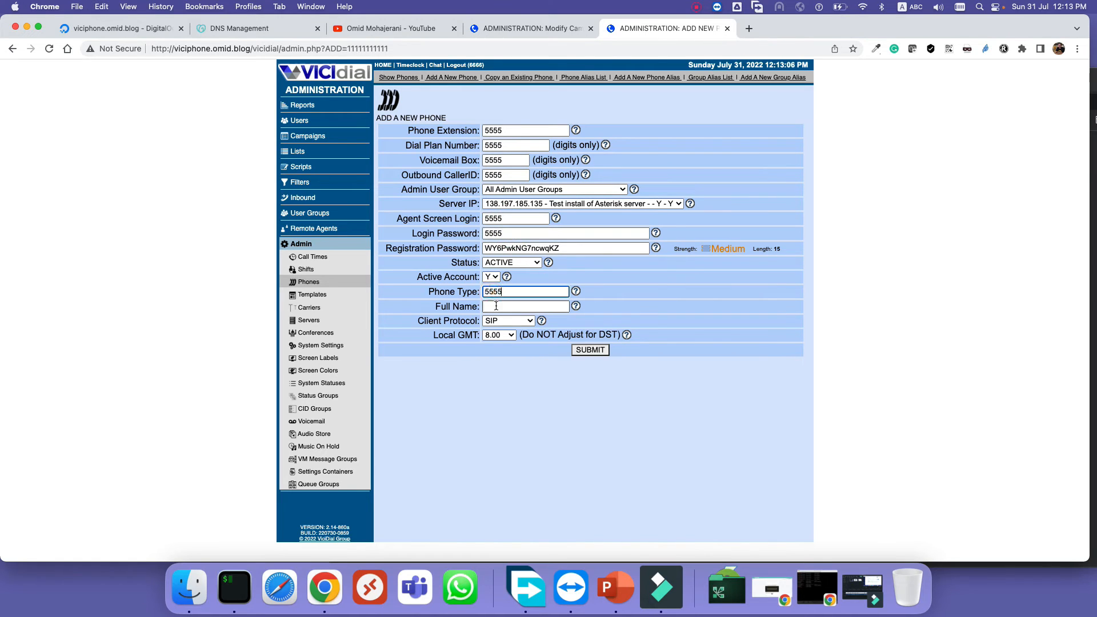
click(503, 307)
key(super+v)
click(602, 351)
scroll(561, 322, down, 1)
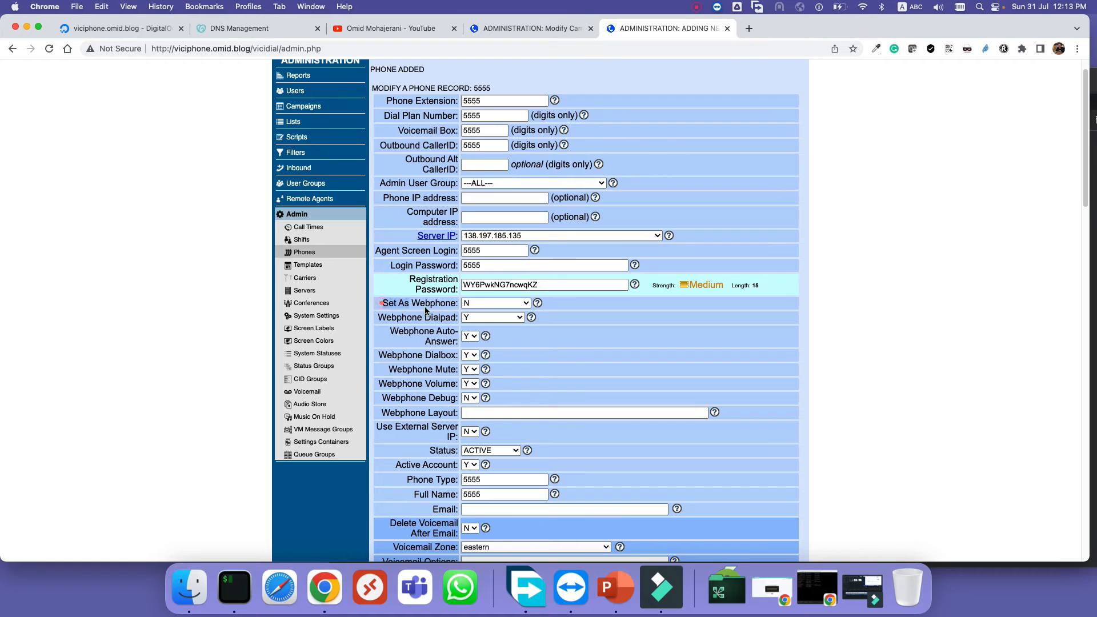
- Set phone 5555 as a webphone using the viciphone-RTC template and save it
click(478, 302)
click(478, 266)
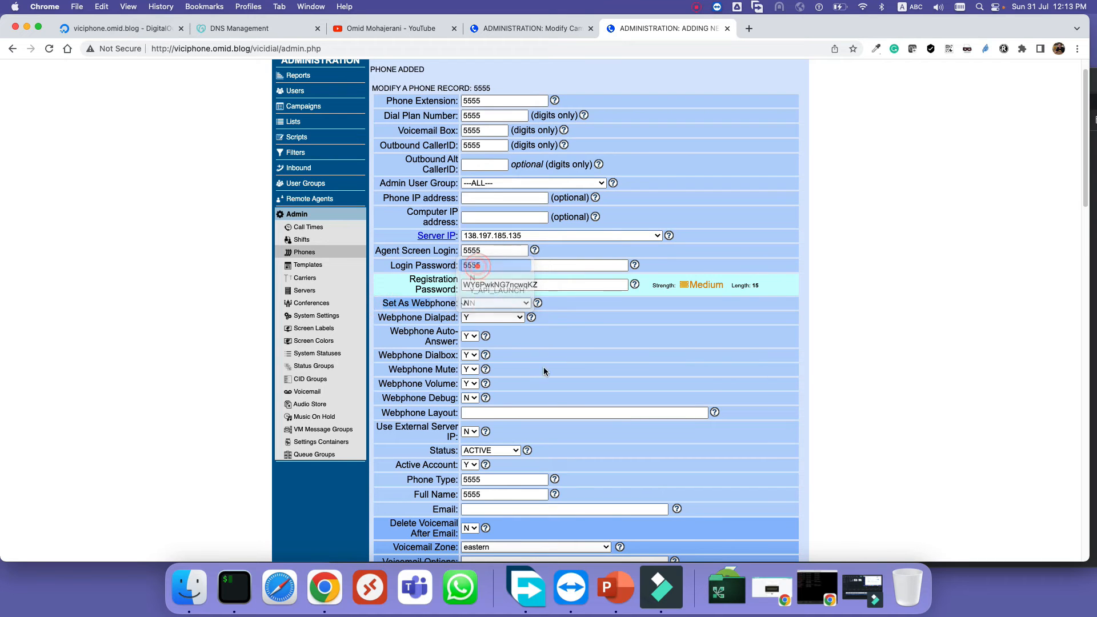
scroll(550, 402, down, 10)
scroll(549, 403, down, 15)
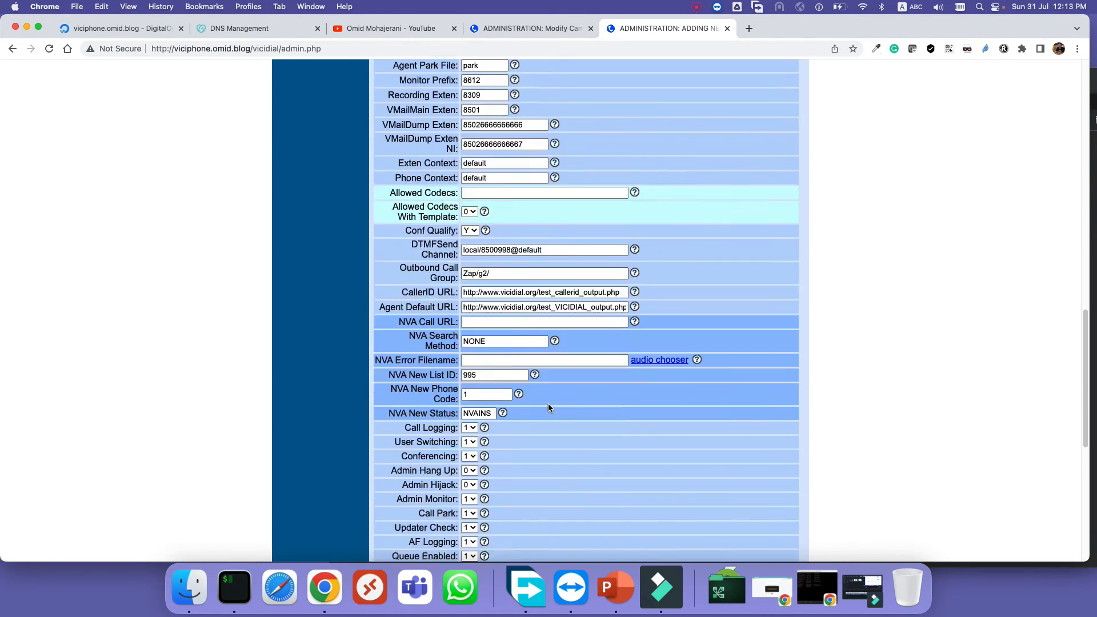
click(463, 349)
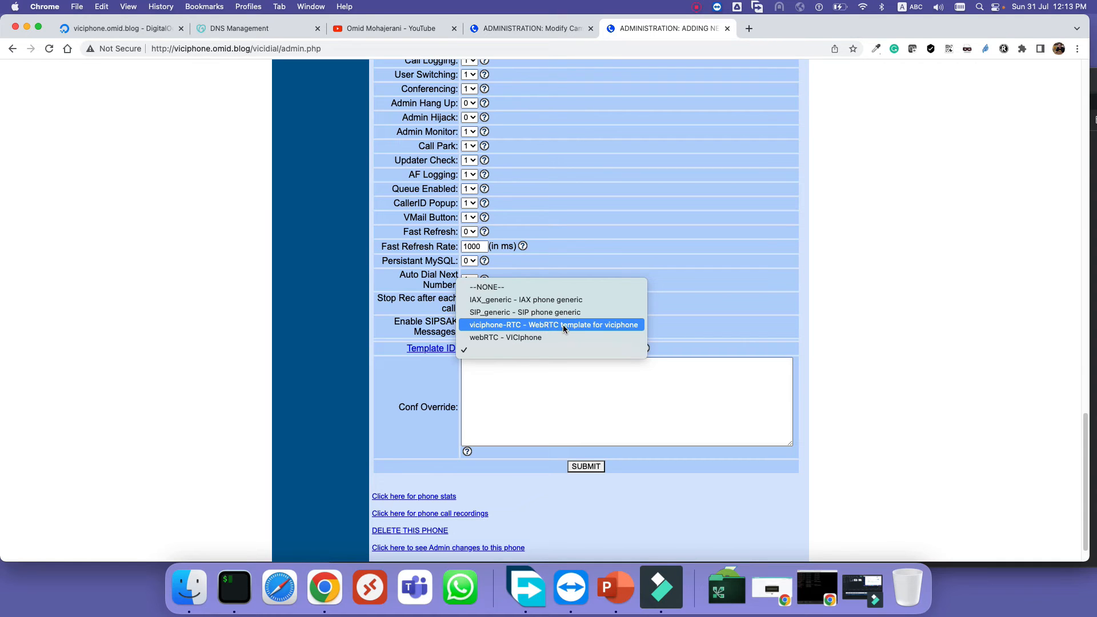
click(601, 324)
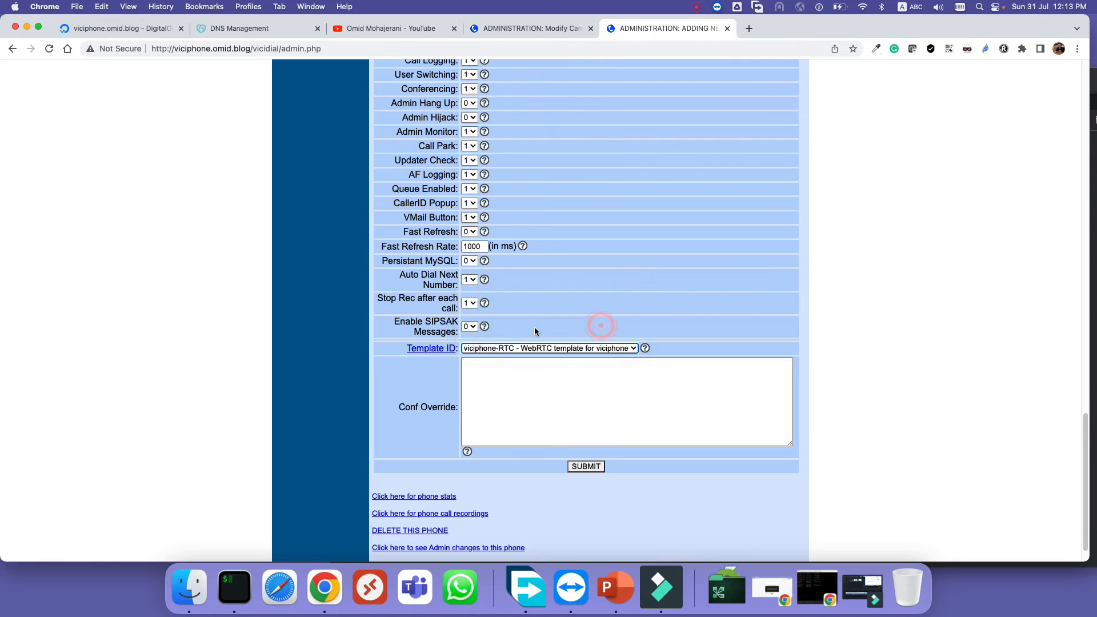
click(586, 466)
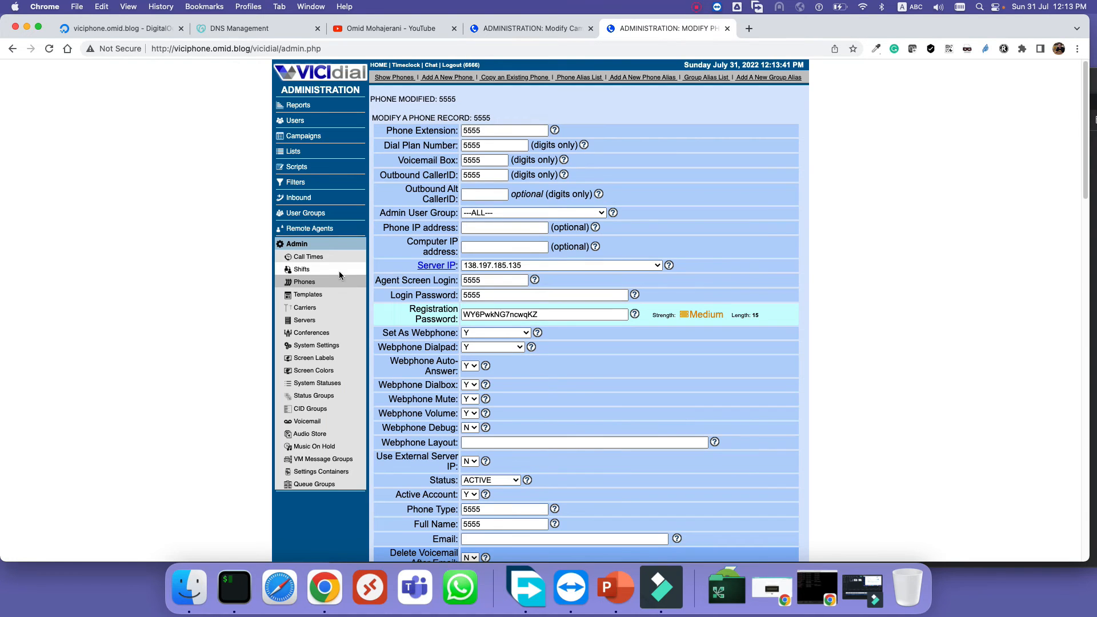
- Open the viciphone-RTC template and check its dtls certificate and private key paths
click(309, 295)
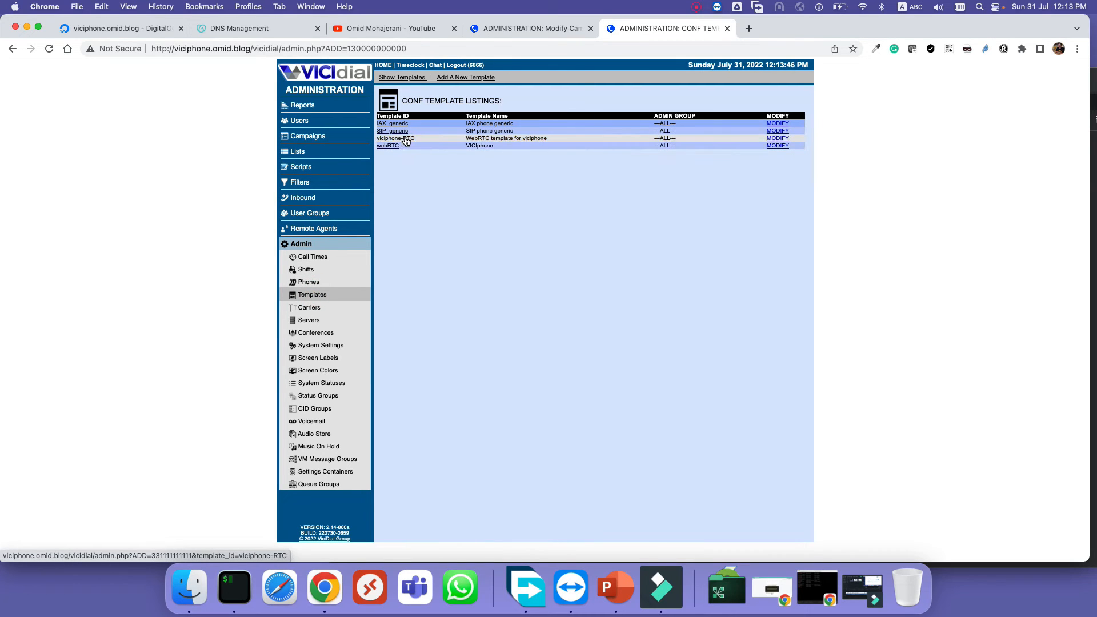
click(406, 138)
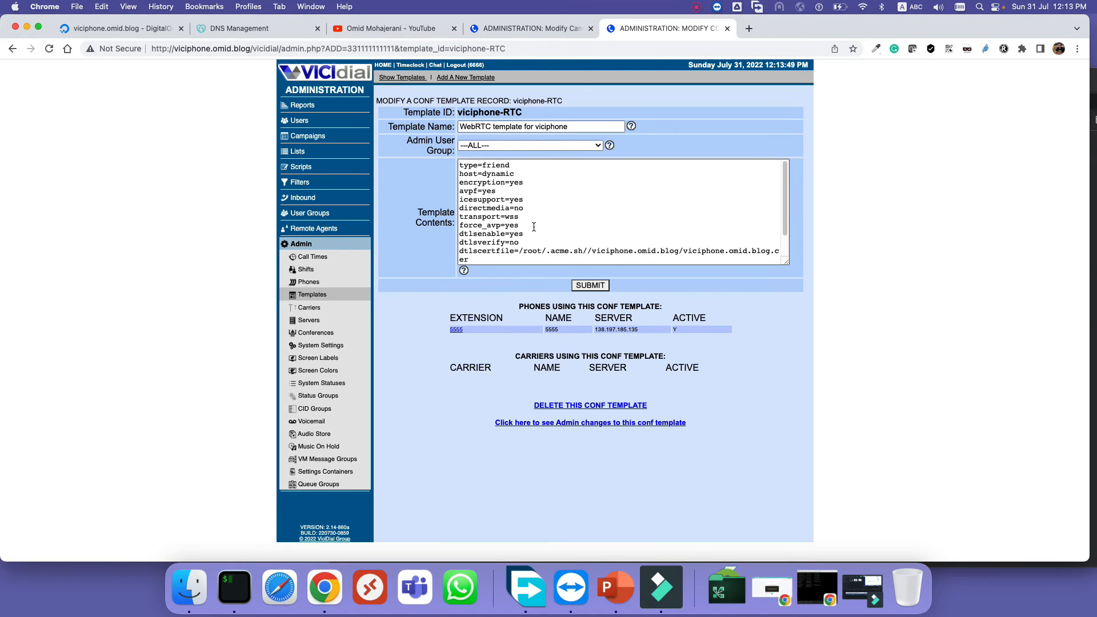
scroll(534, 227, down, 2)
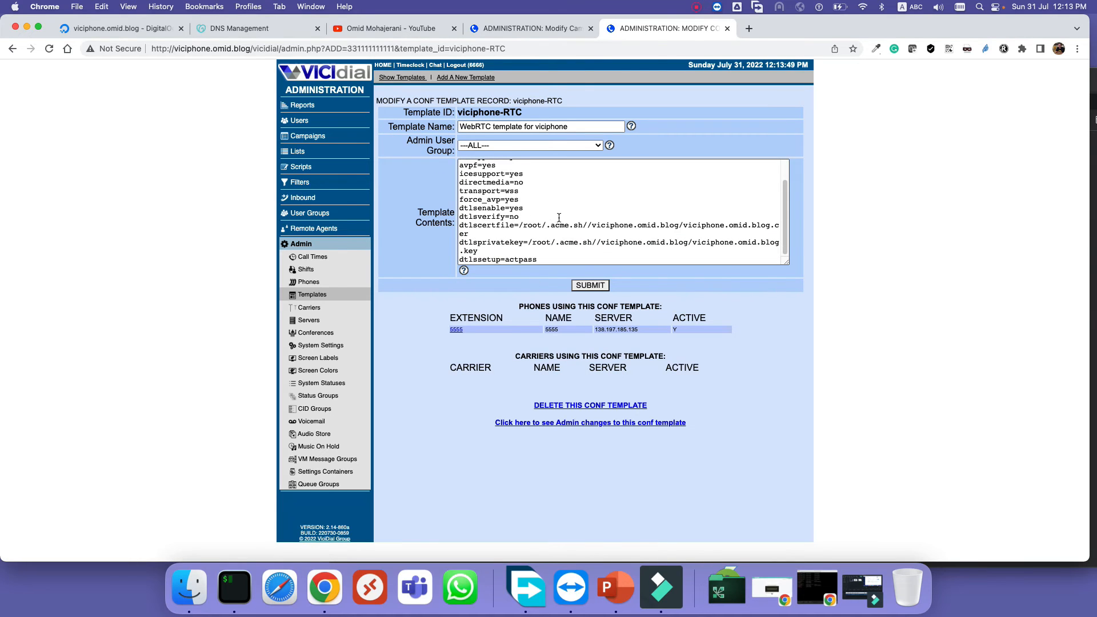
drag(542, 245, 737, 251)
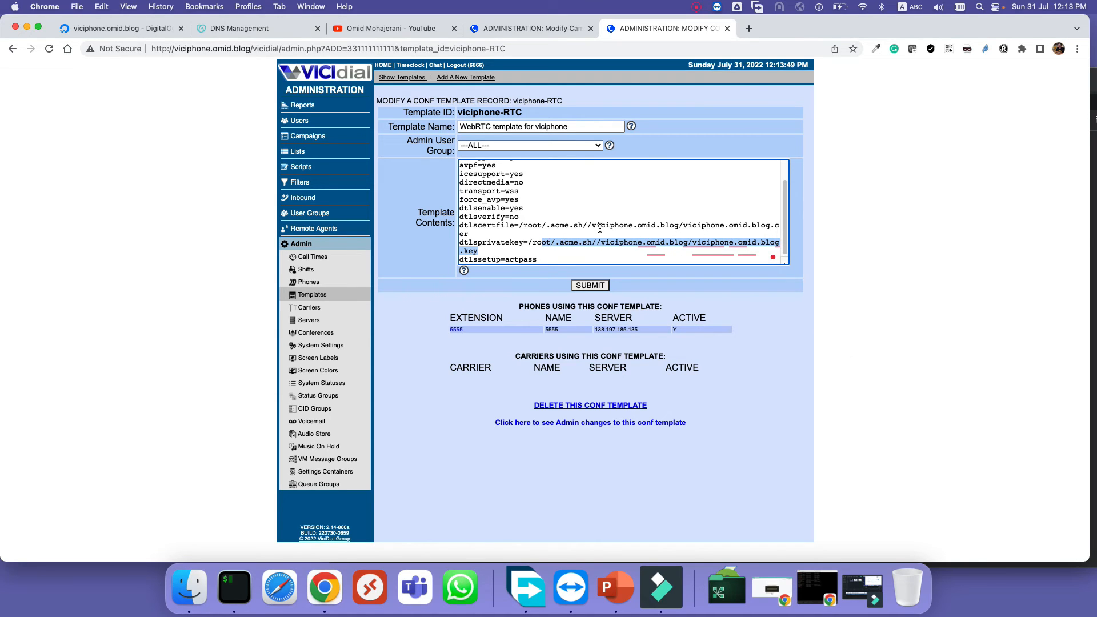
click(435, 349)
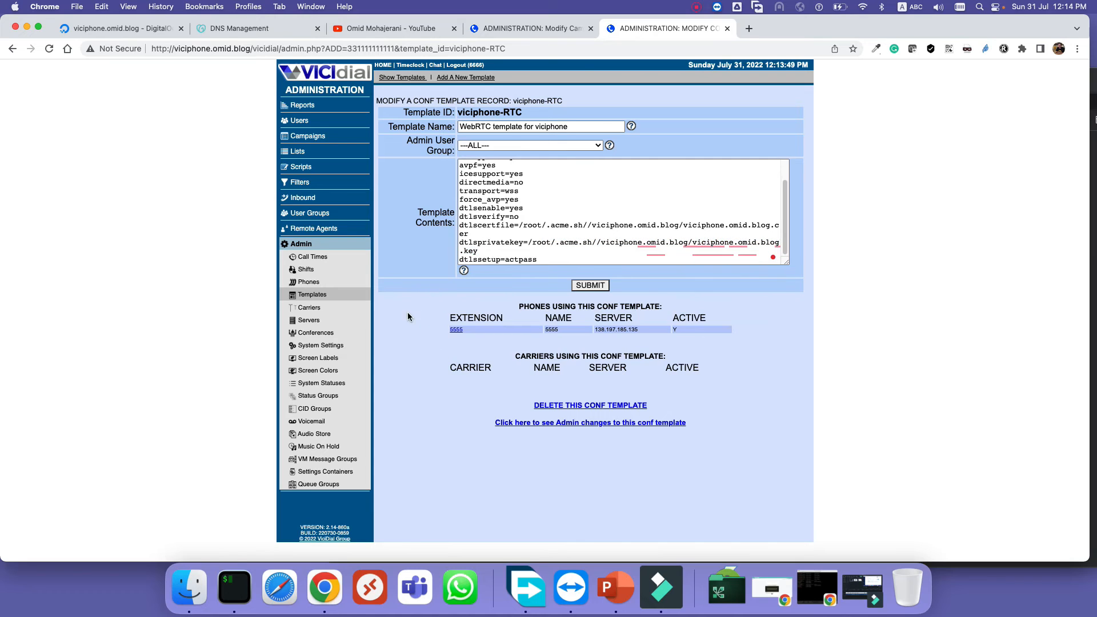
click(309, 121)
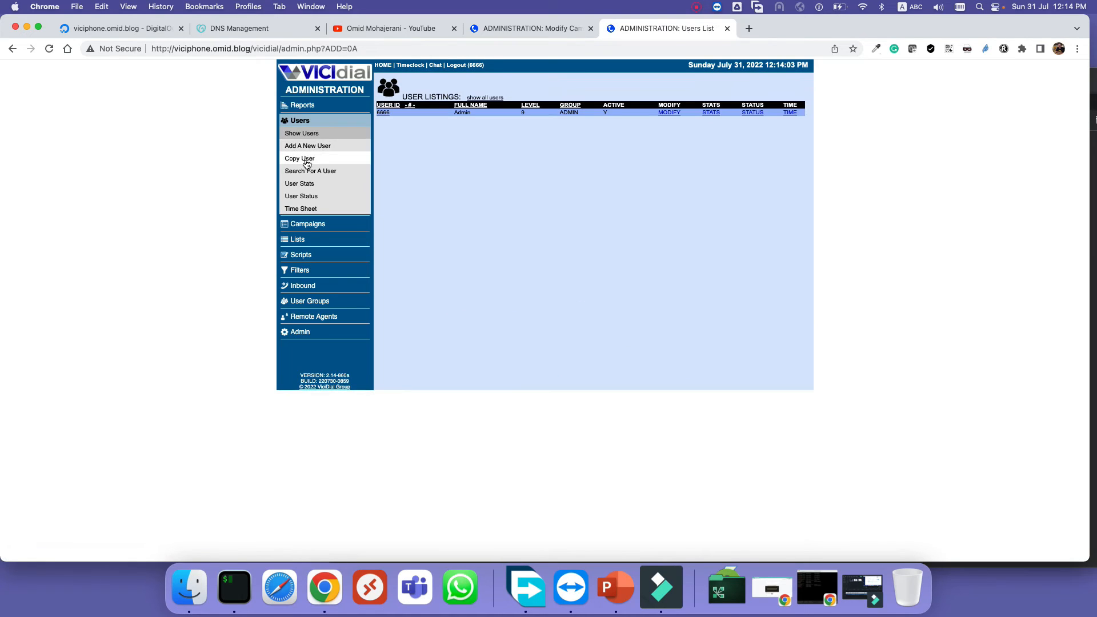
- Start a new user, entering the agent's user number and password and reusing the number as full name
click(307, 146)
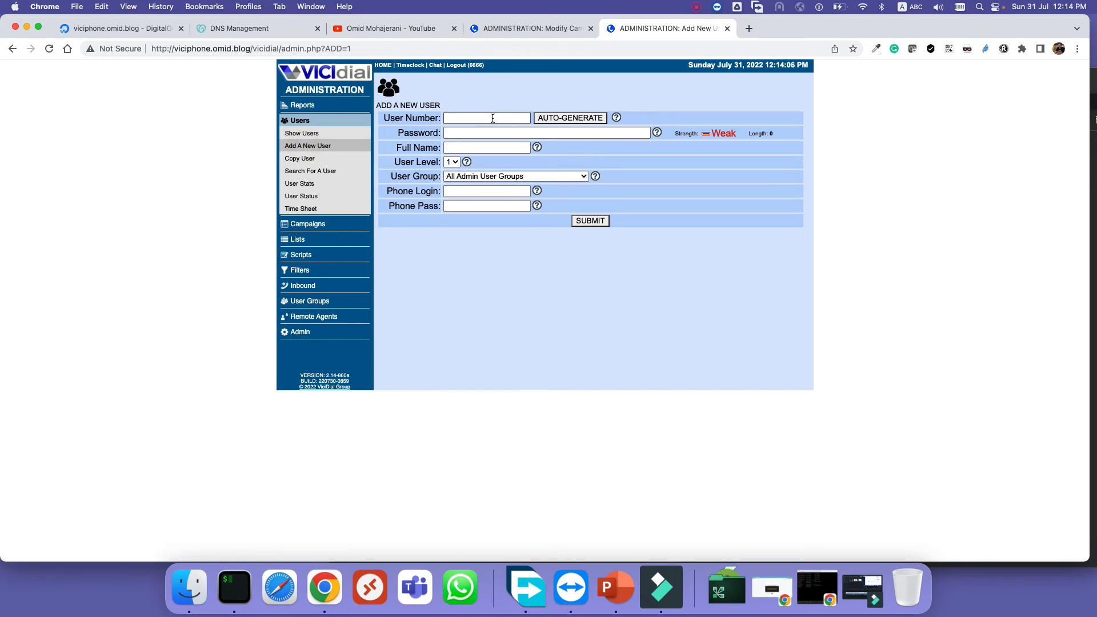
click(491, 118)
text(Omid)
click(490, 132)
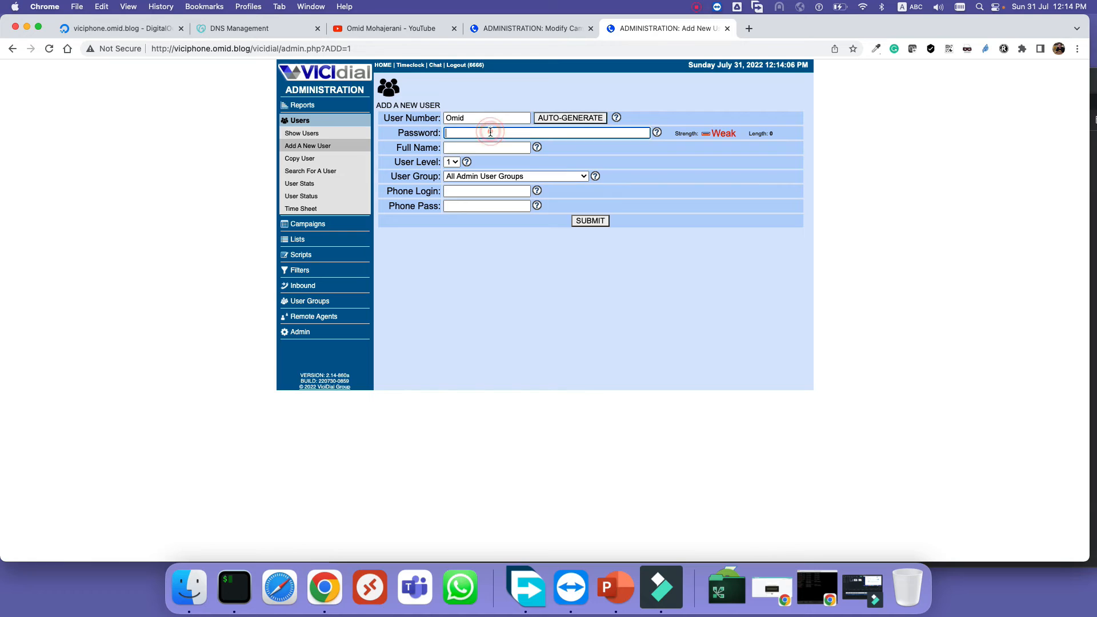
double_click(479, 117)
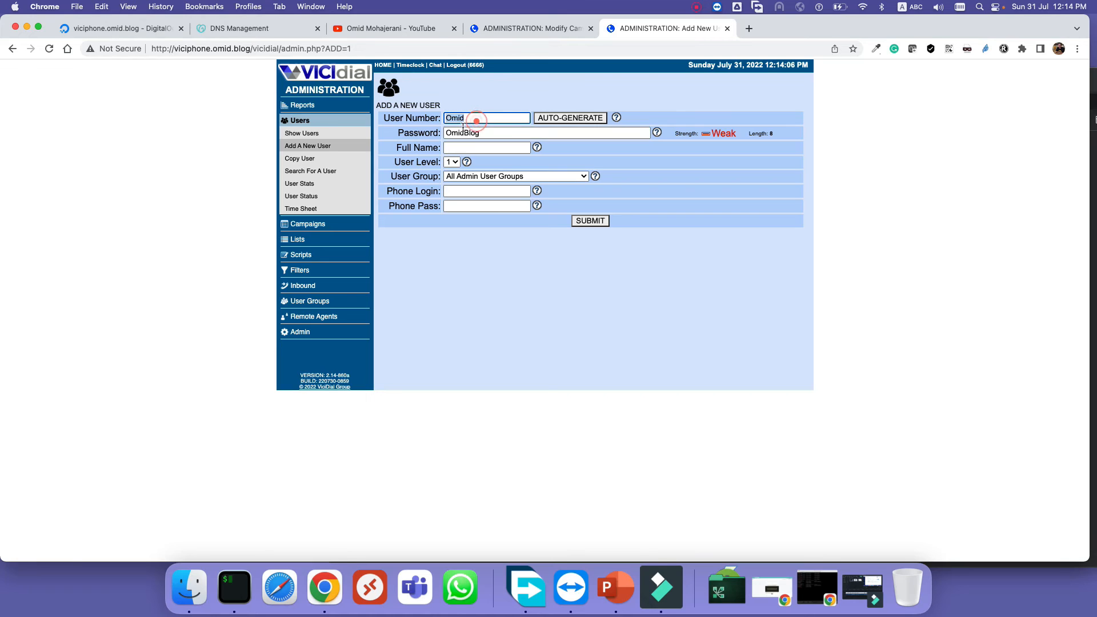
key(super+c)
click(498, 149)
key(super+v)
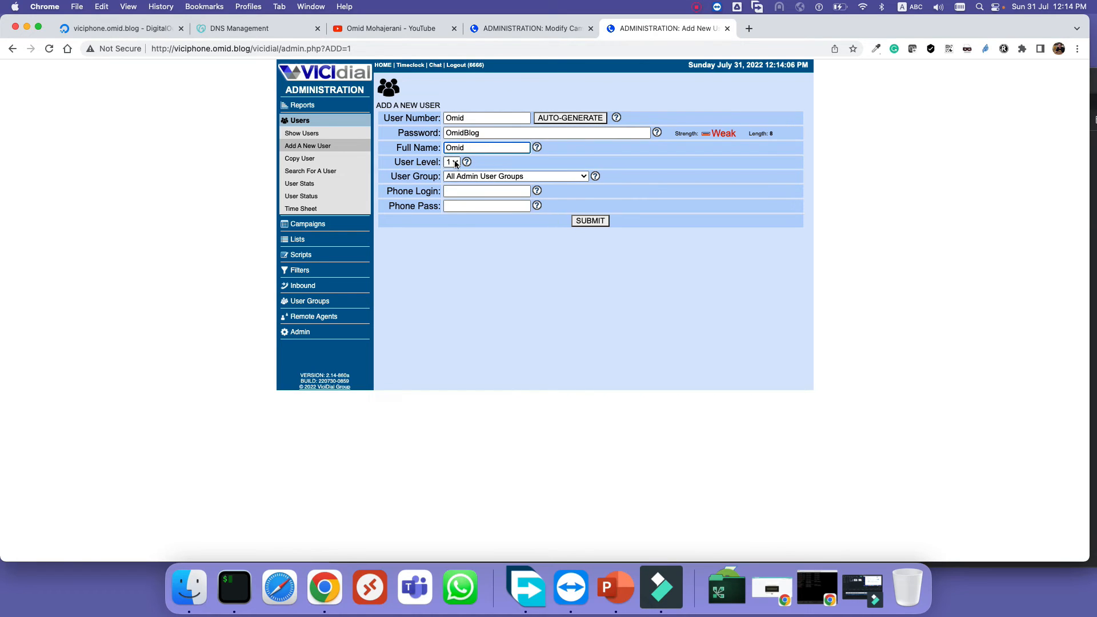
- Set the user level to 4, submit, and review the added user record
click(452, 161)
click(457, 199)
click(590, 221)
scroll(550, 346, down, 1)
scroll(550, 346, down, 20)
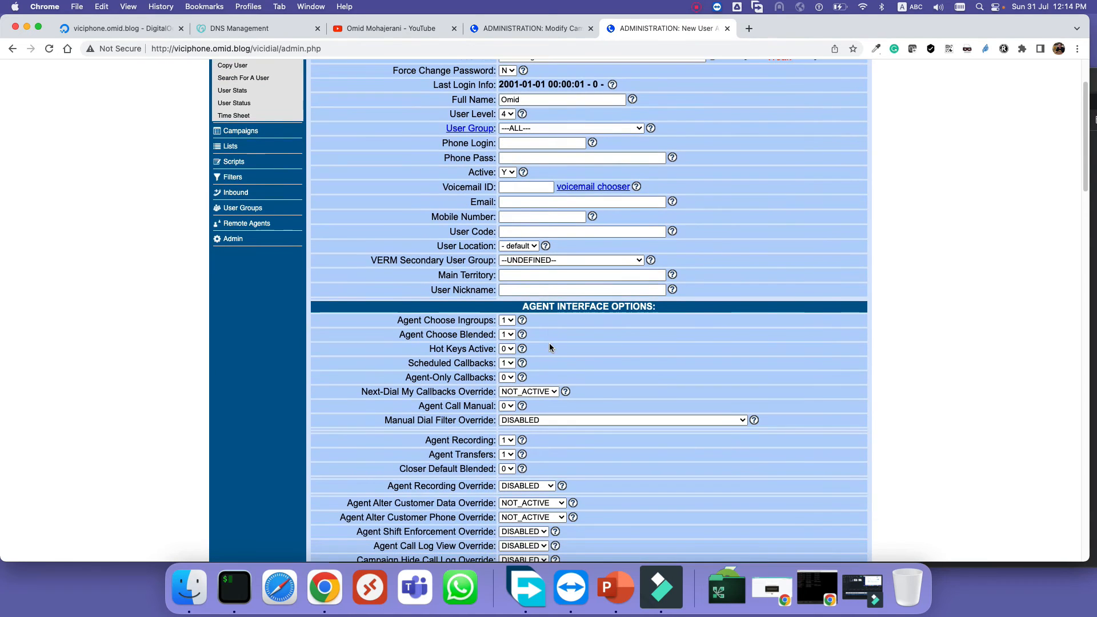
scroll(549, 388, down, 6)
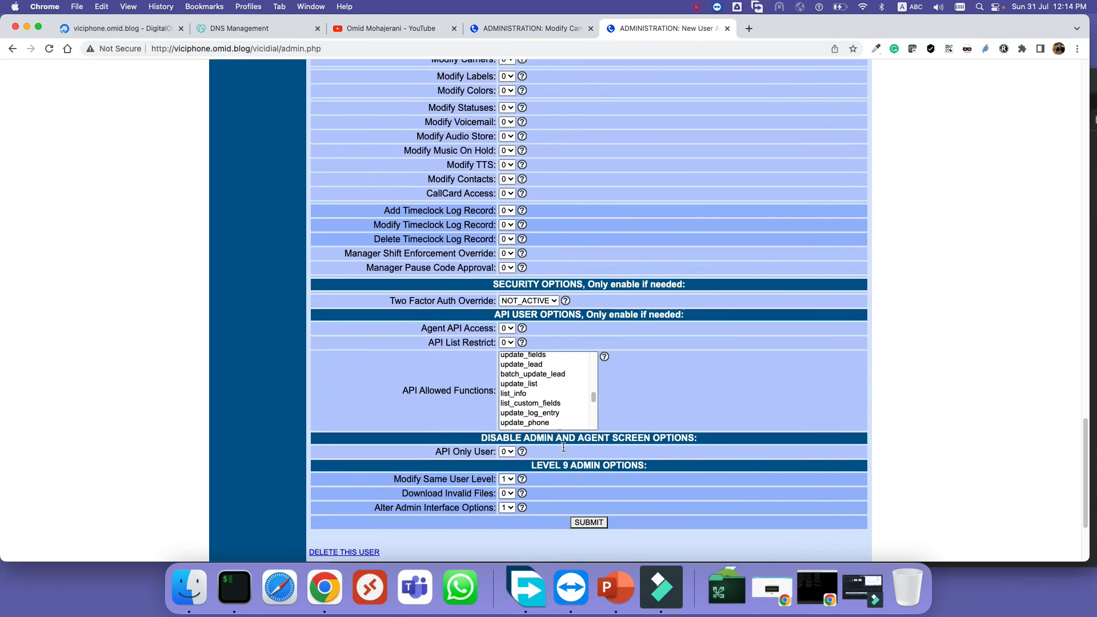
scroll(574, 374, up, 5)
scroll(565, 229, up, 20)
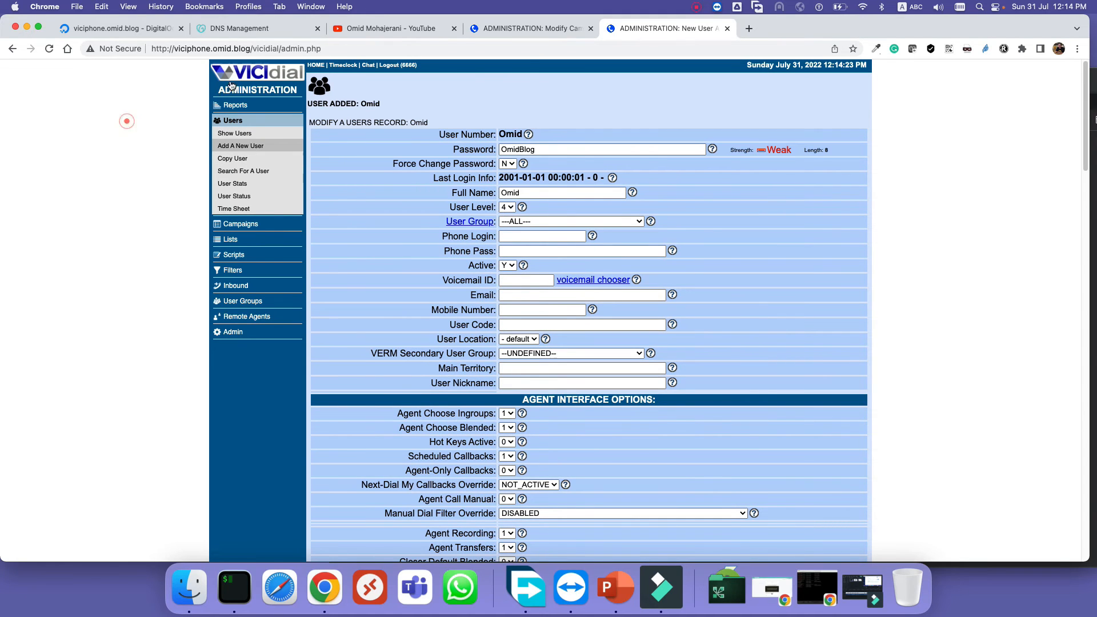
drag(152, 49, 250, 48)
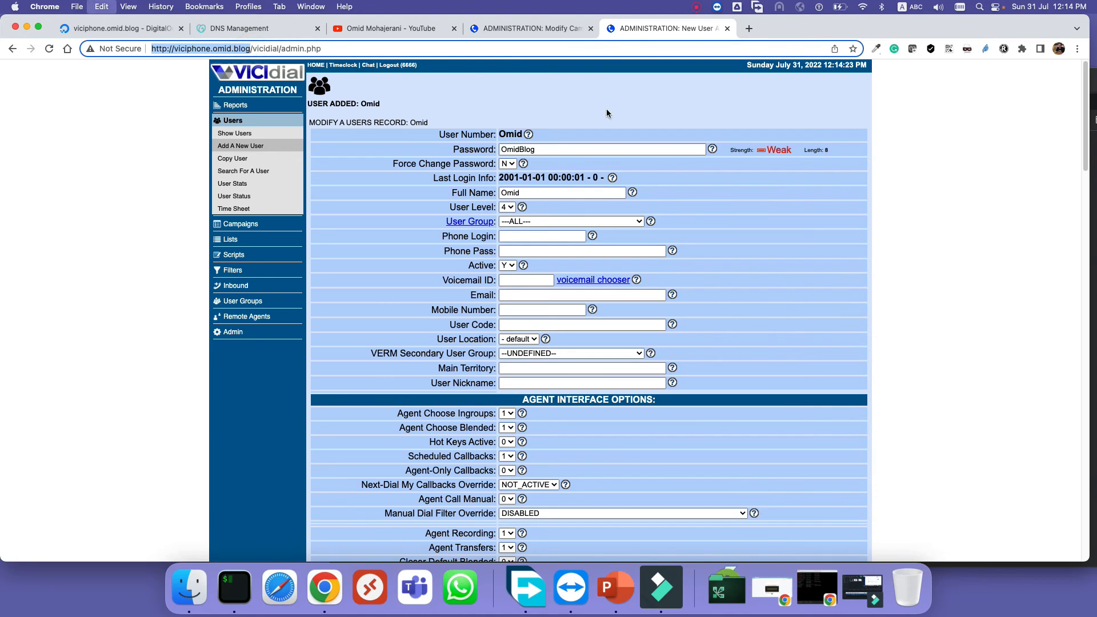
- Load the VICIdial site over https in a new tab and go to Agent Login
click(747, 30)
click(600, 49)
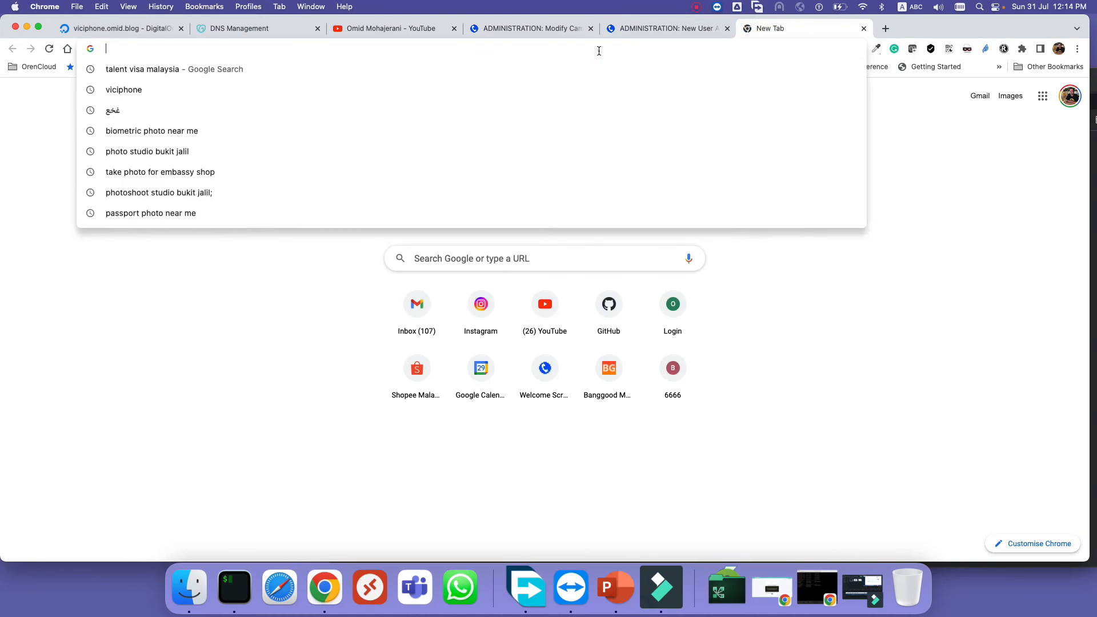
key(super+v)
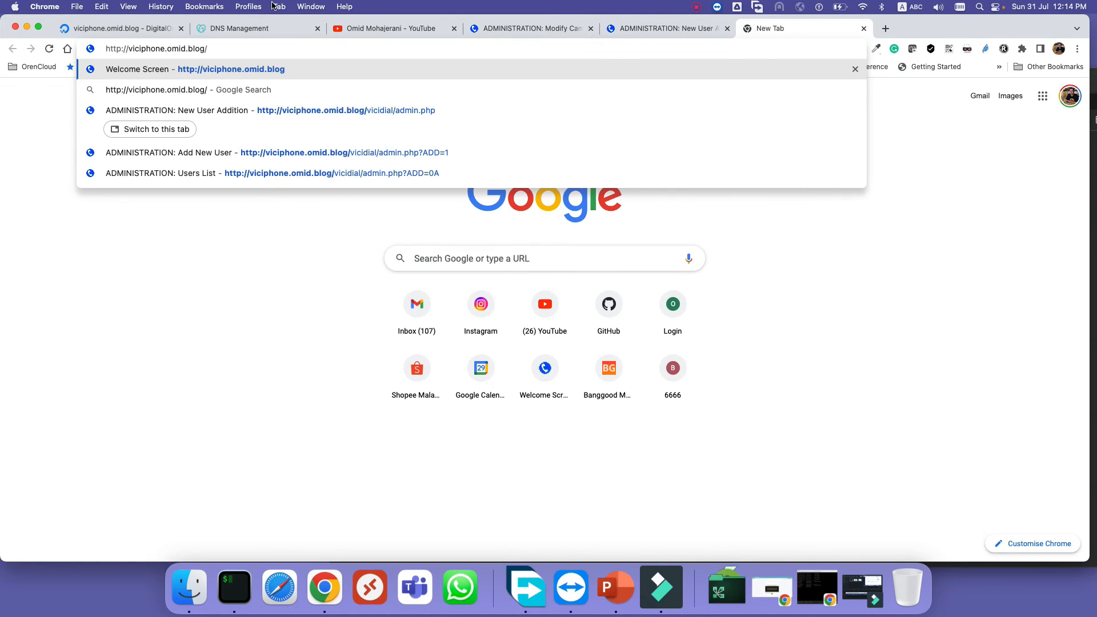
click(121, 49)
text(s)
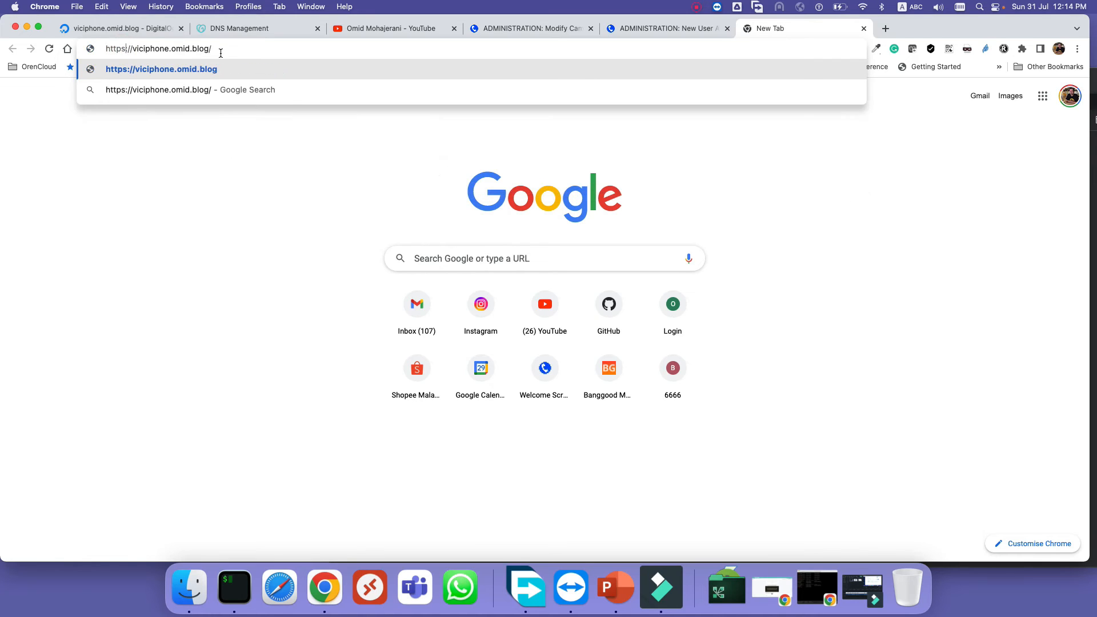
key(Return)
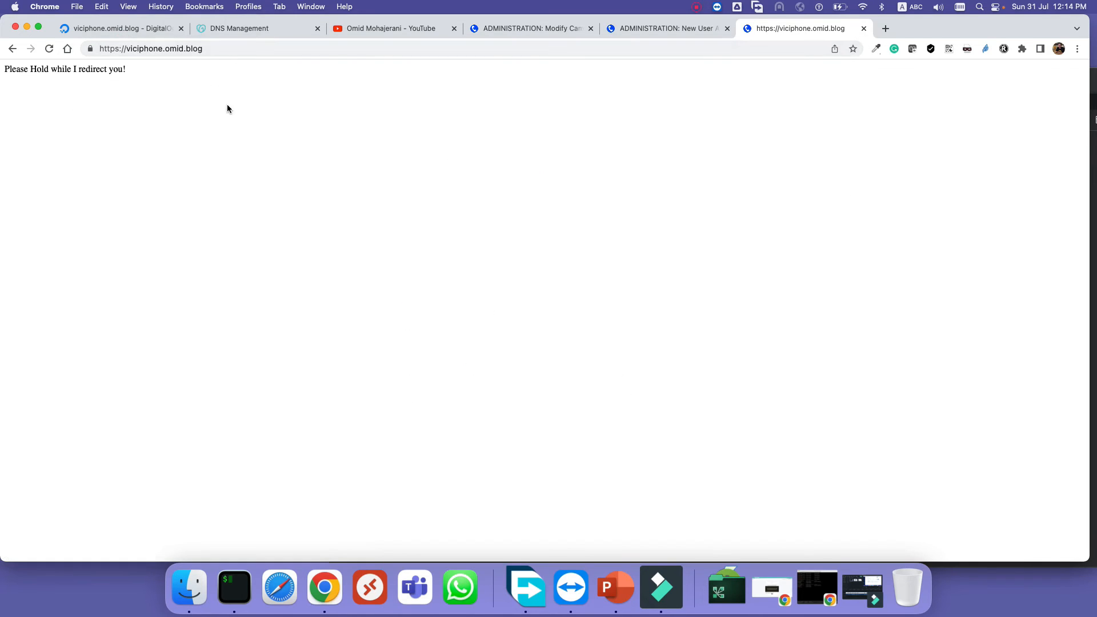
click(531, 152)
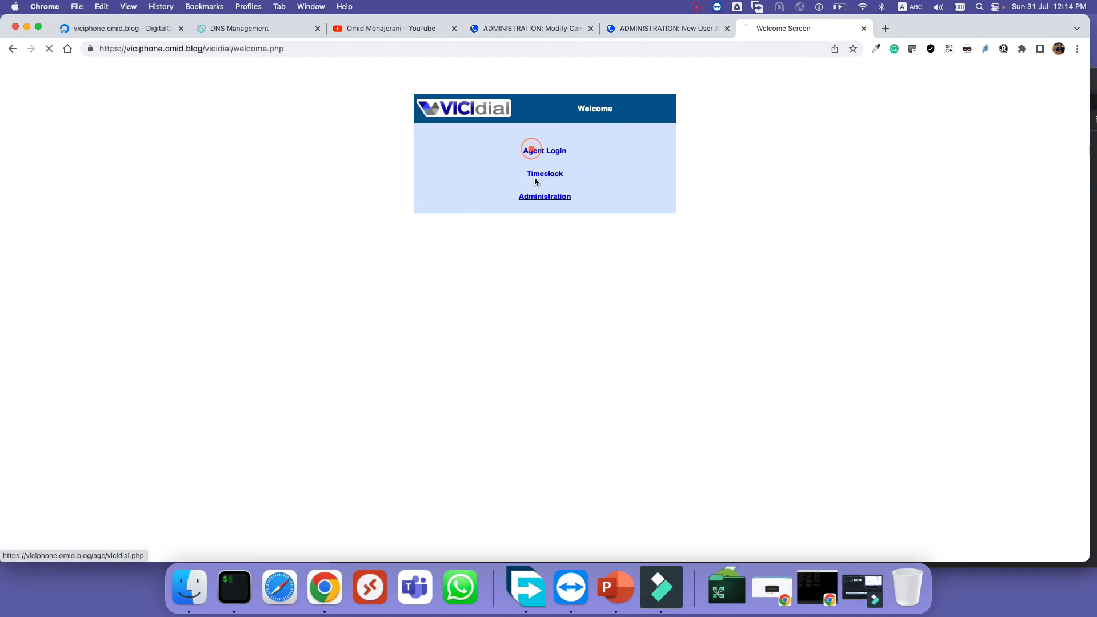
- Sign in the web phone with phone login 5555 and its password
click(527, 147)
text(5555)
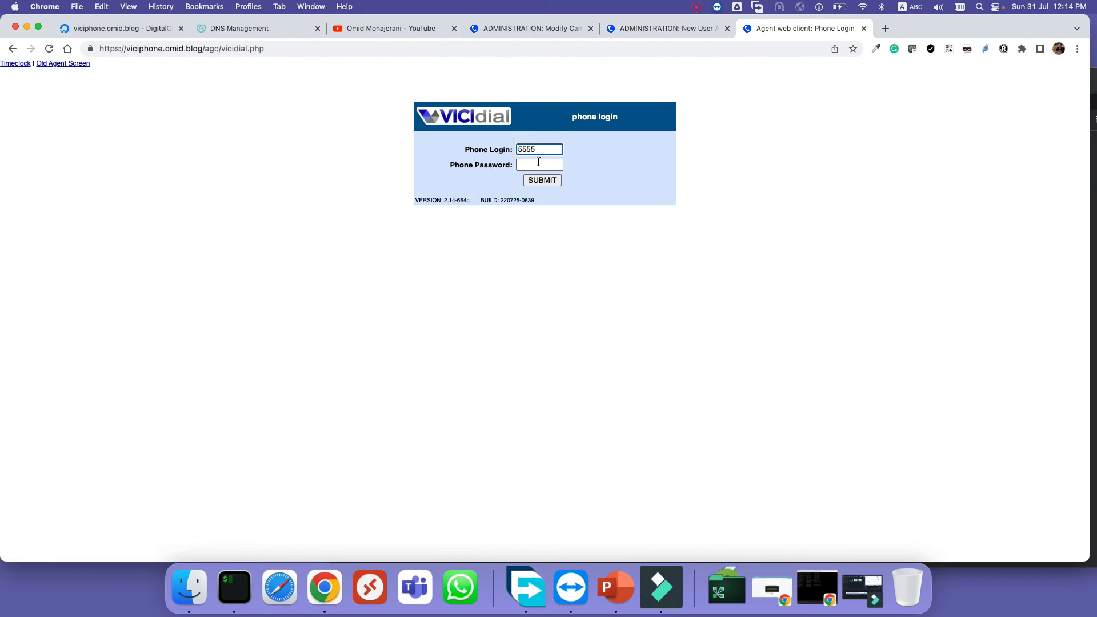
click(539, 164)
click(546, 151)
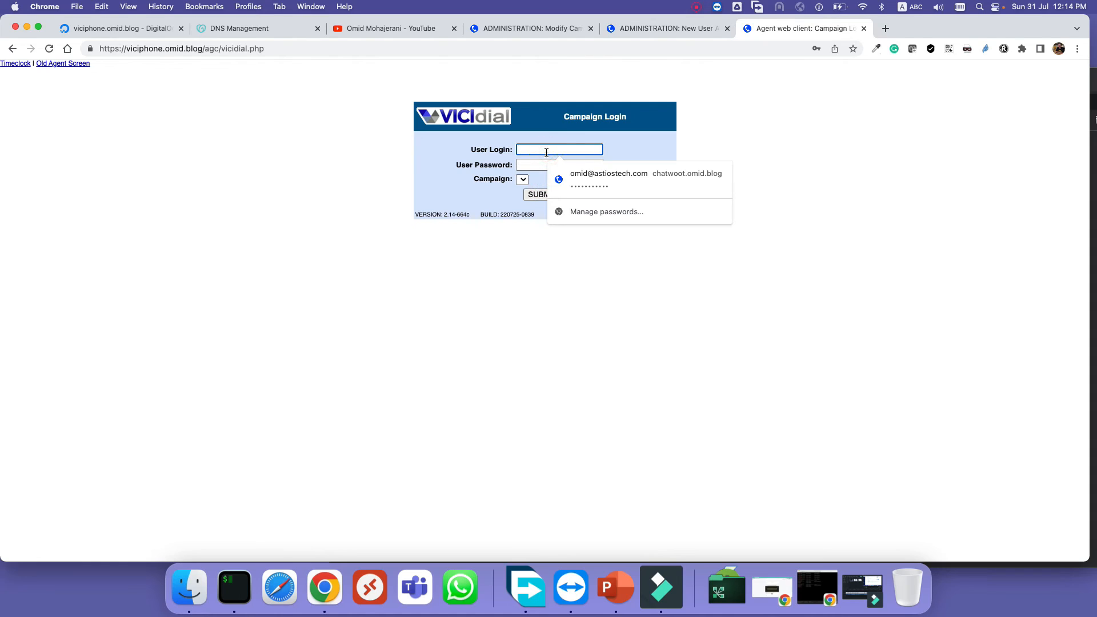
- Enter the agent's user login and password and find the campaign list empty
text(Omid)
key(Tab)
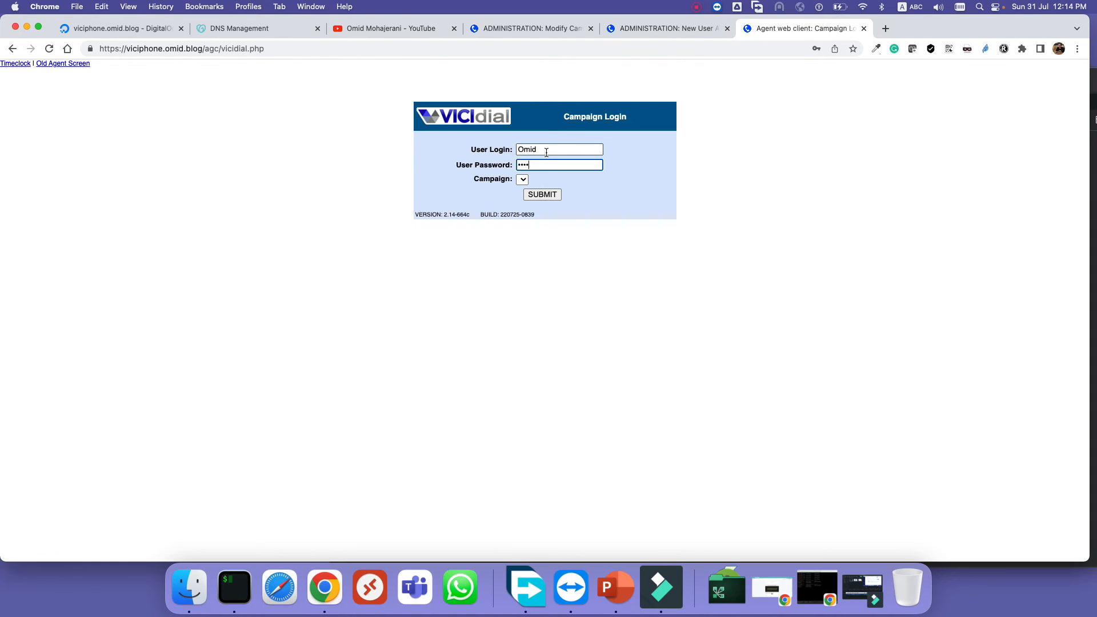
click(523, 179)
click(536, 180)
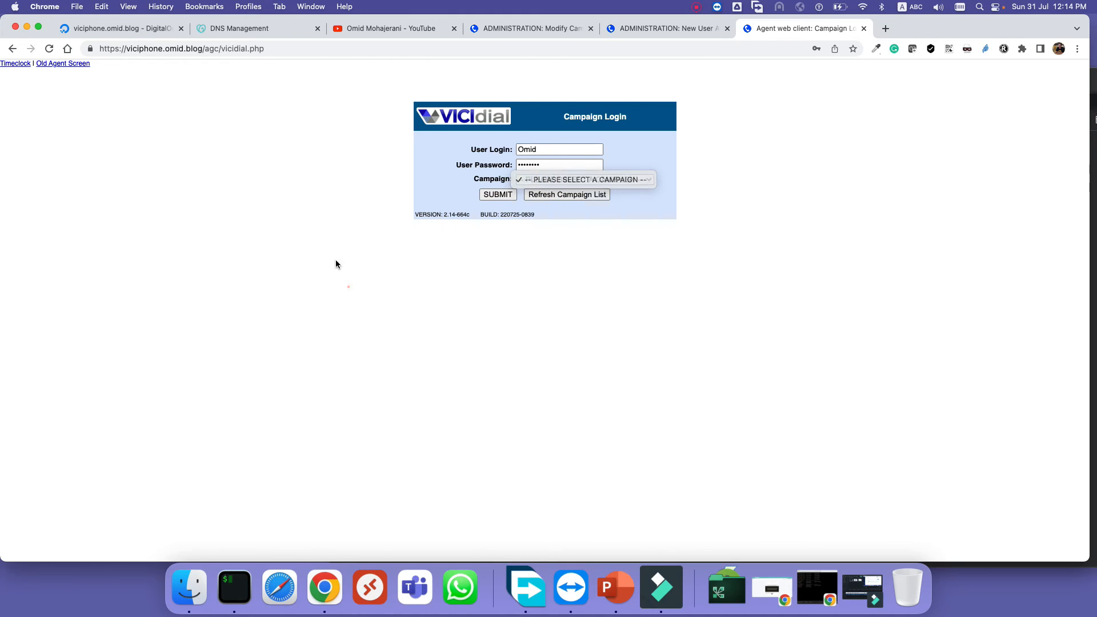
click(348, 286)
click(634, 28)
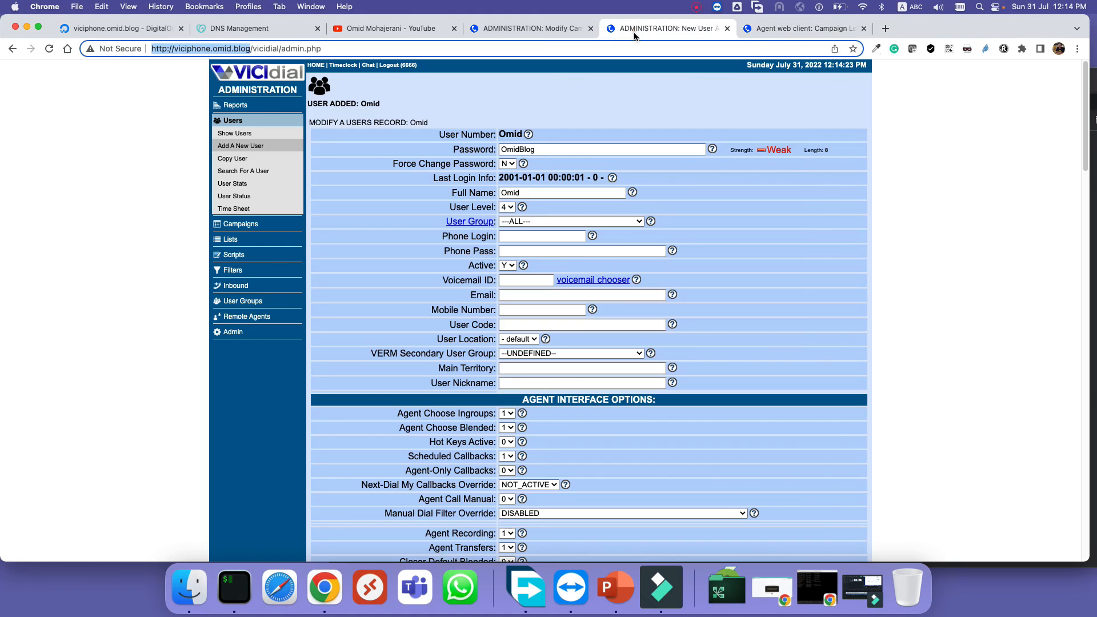
- Open the new agent user's record from the Show Users list
click(240, 225)
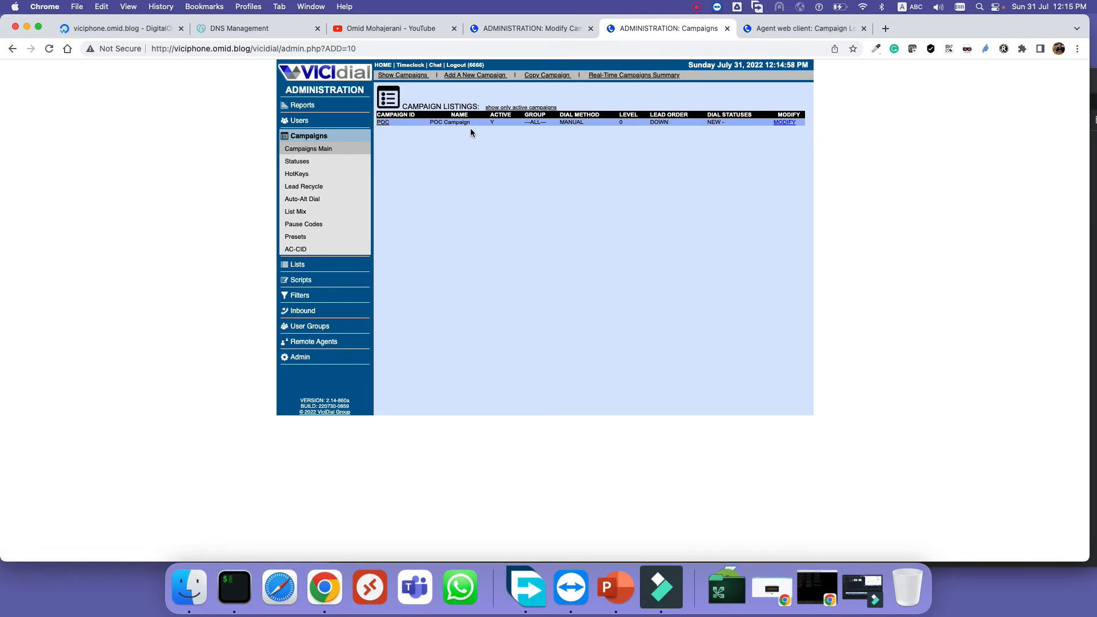
click(299, 121)
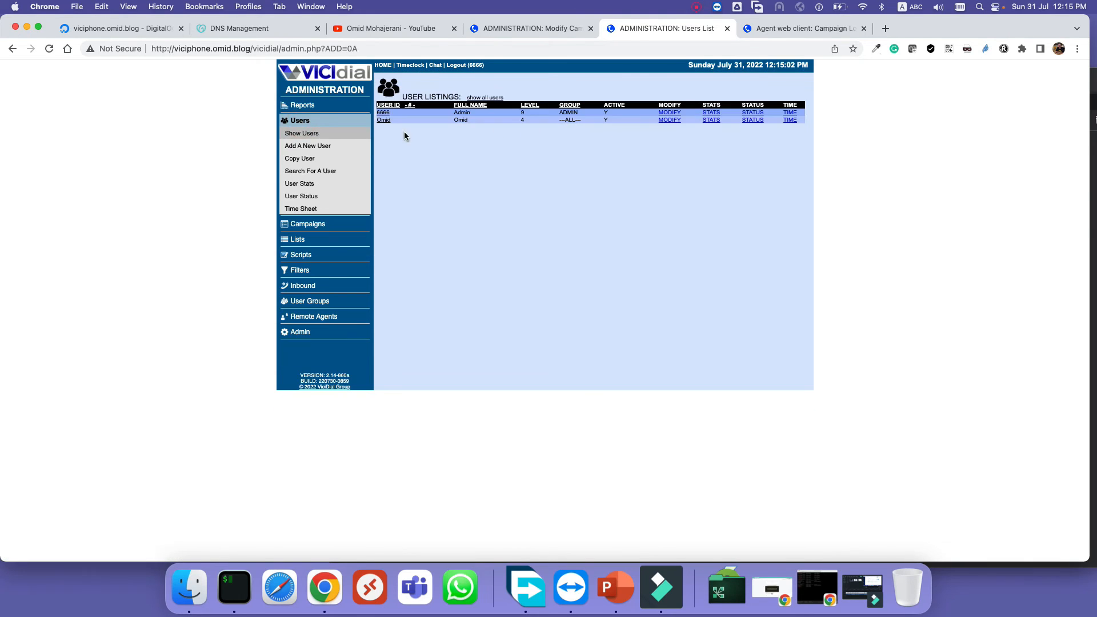
click(384, 121)
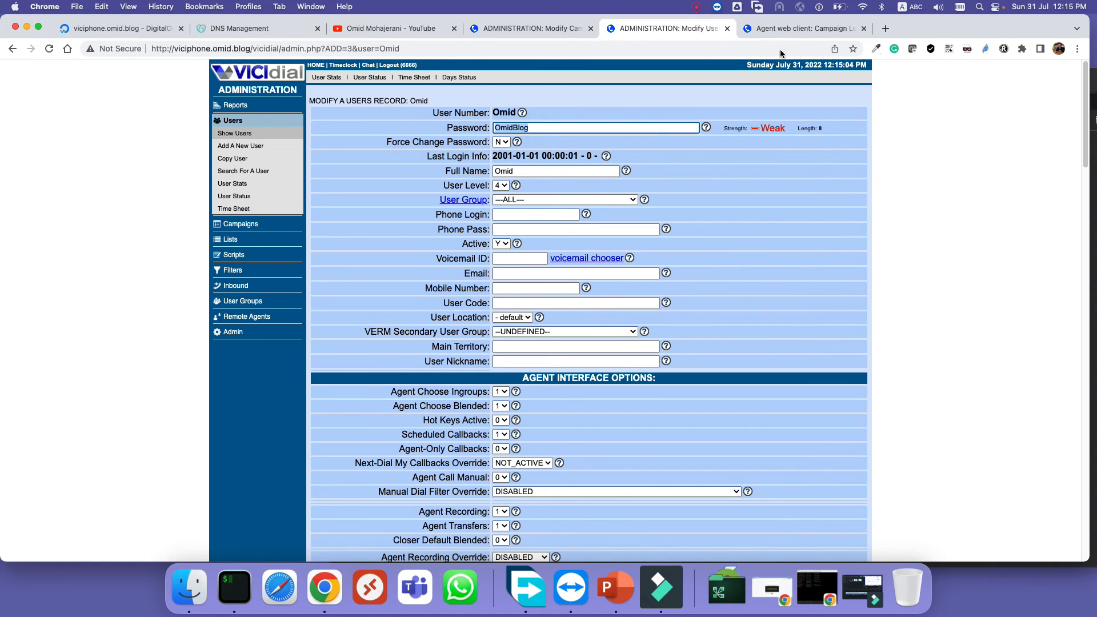
- Check which campaigns the agent Campaign Login currently offers
click(780, 31)
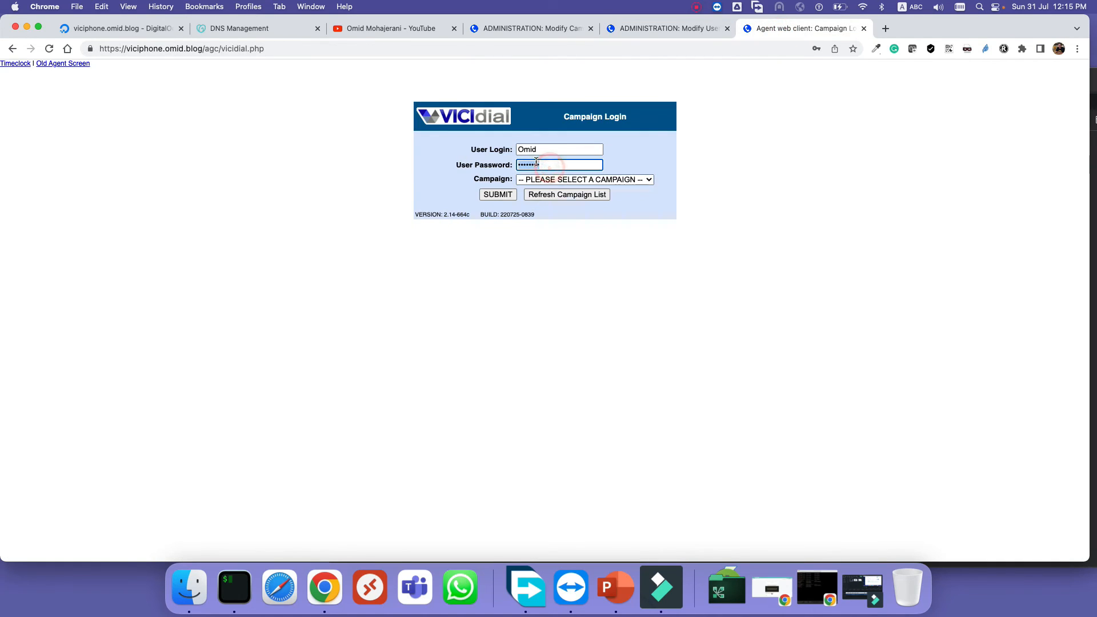
click(566, 179)
click(578, 195)
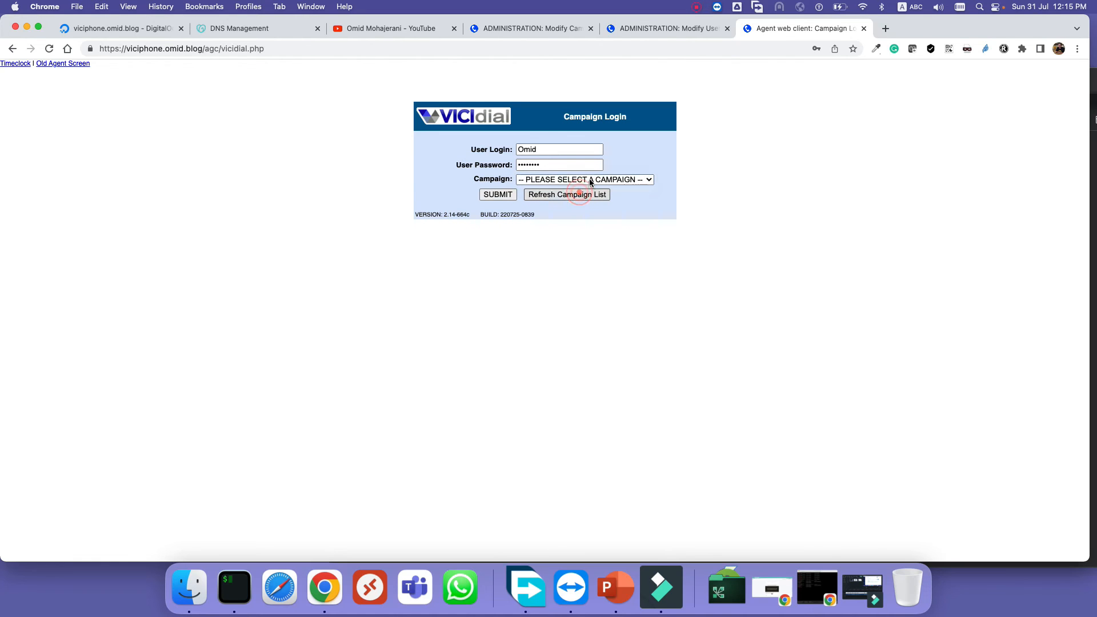
click(590, 180)
click(801, 159)
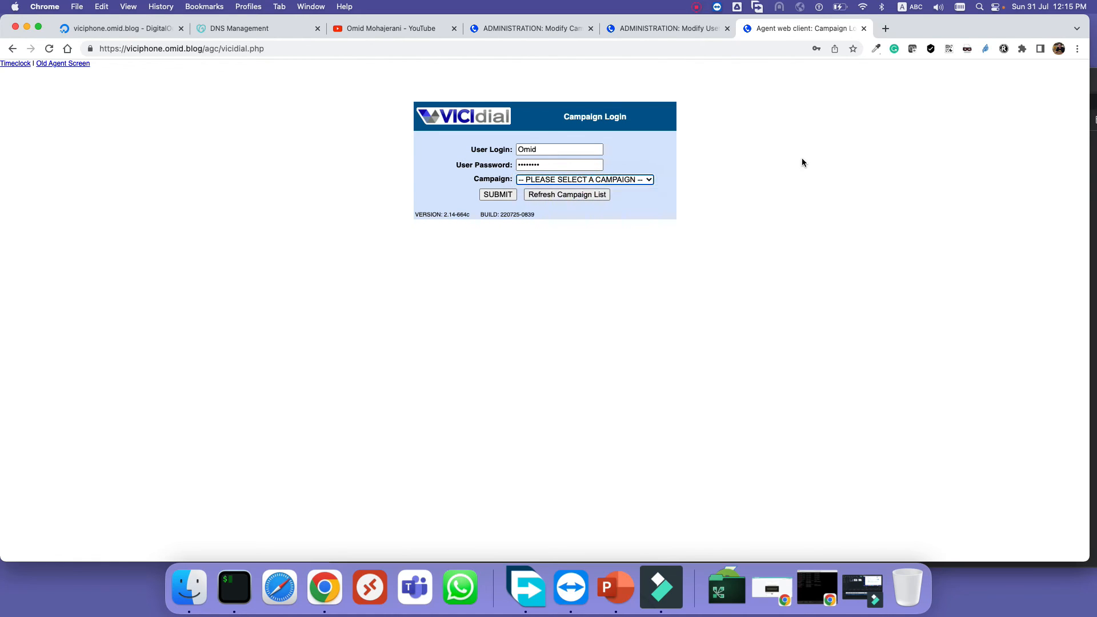
- Set the agent user's User Group to ADMIN and submit the change
click(669, 28)
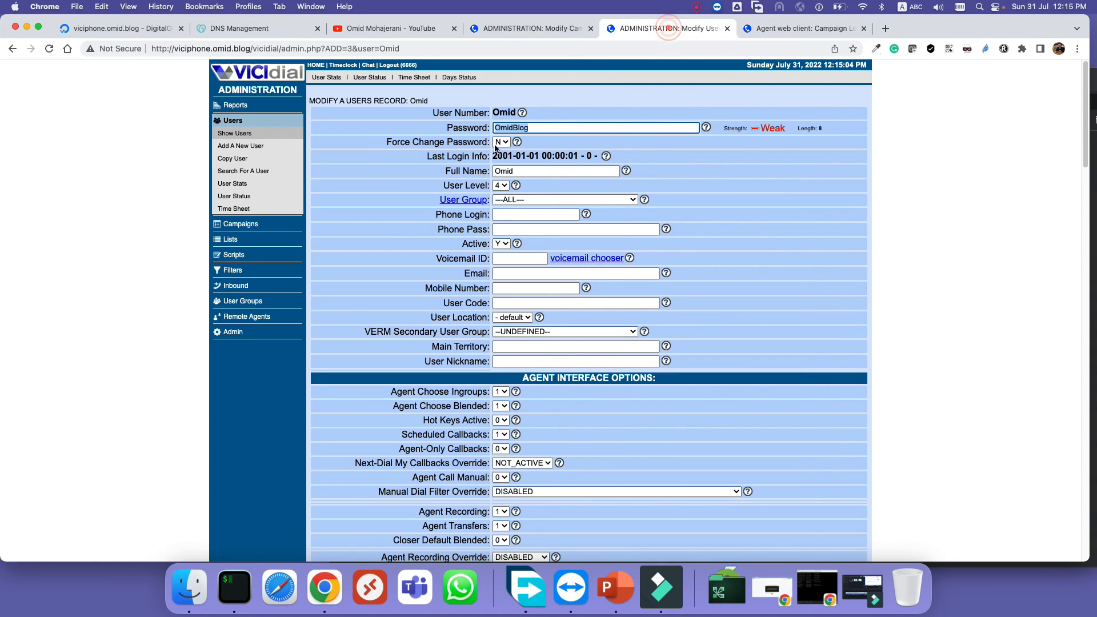
click(517, 197)
scroll(794, 316, down, 20)
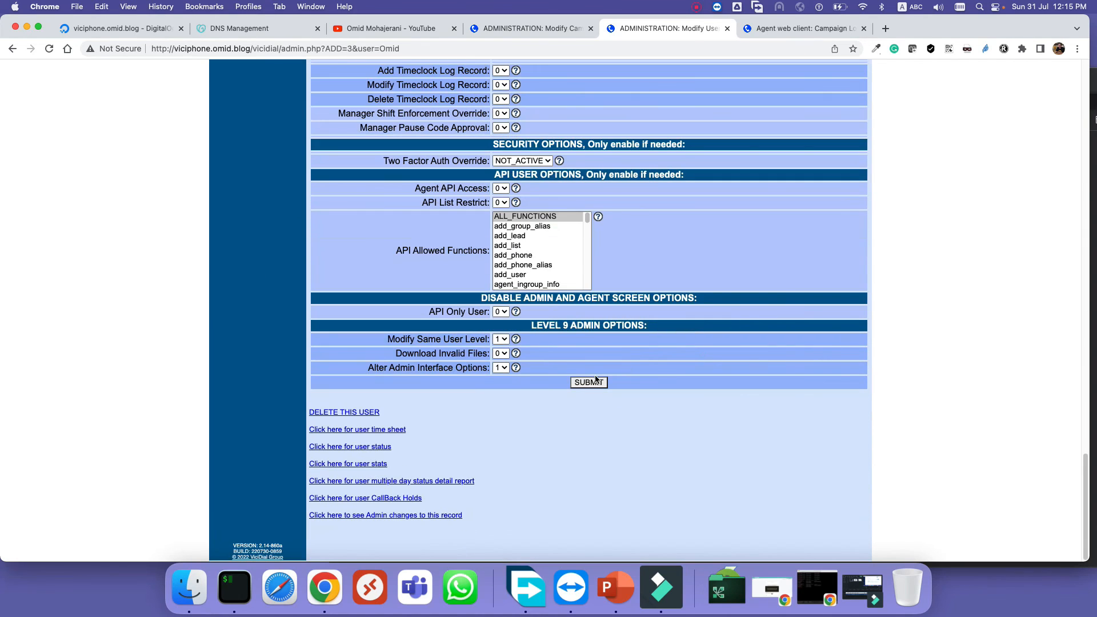
click(596, 380)
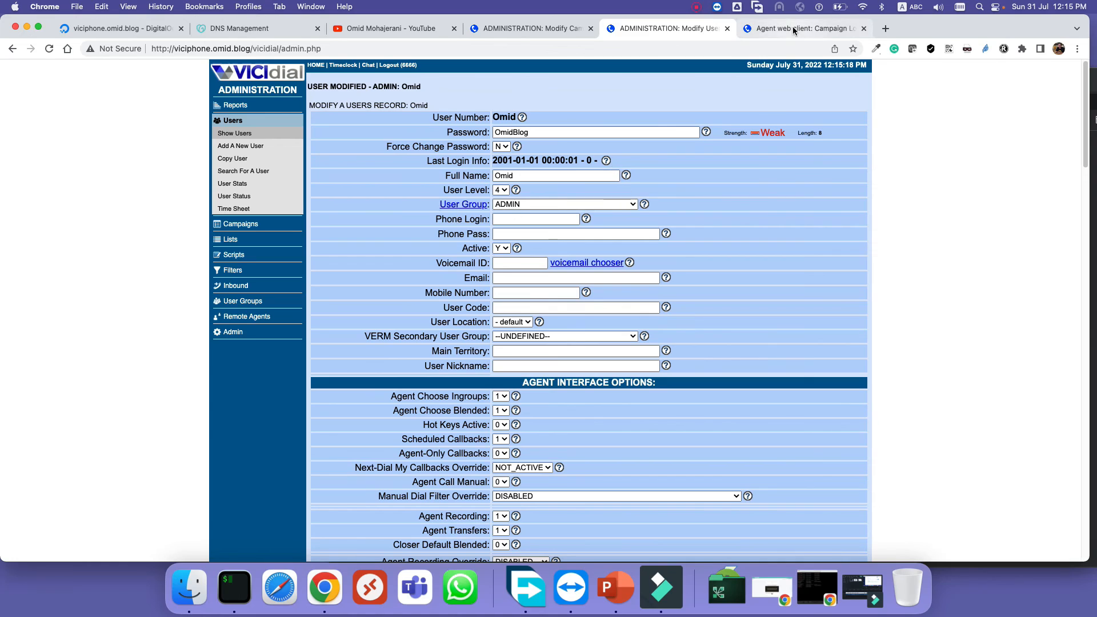
click(794, 27)
- Log the agent into POC - POC Campaign, allowing microphone access and declining password saving
click(562, 195)
click(565, 180)
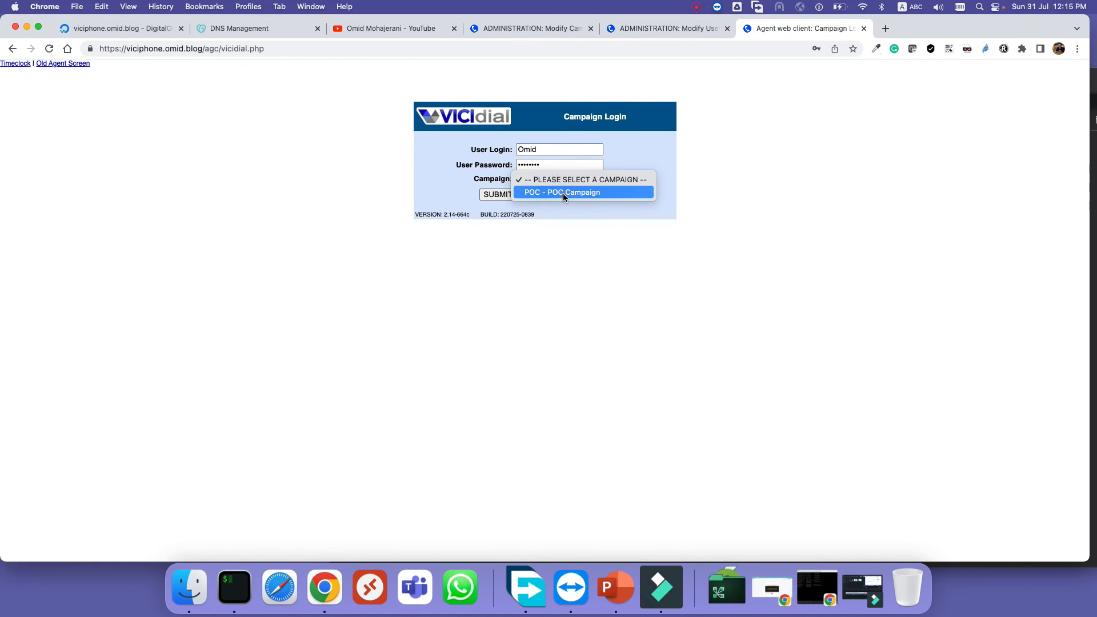
click(564, 193)
click(498, 195)
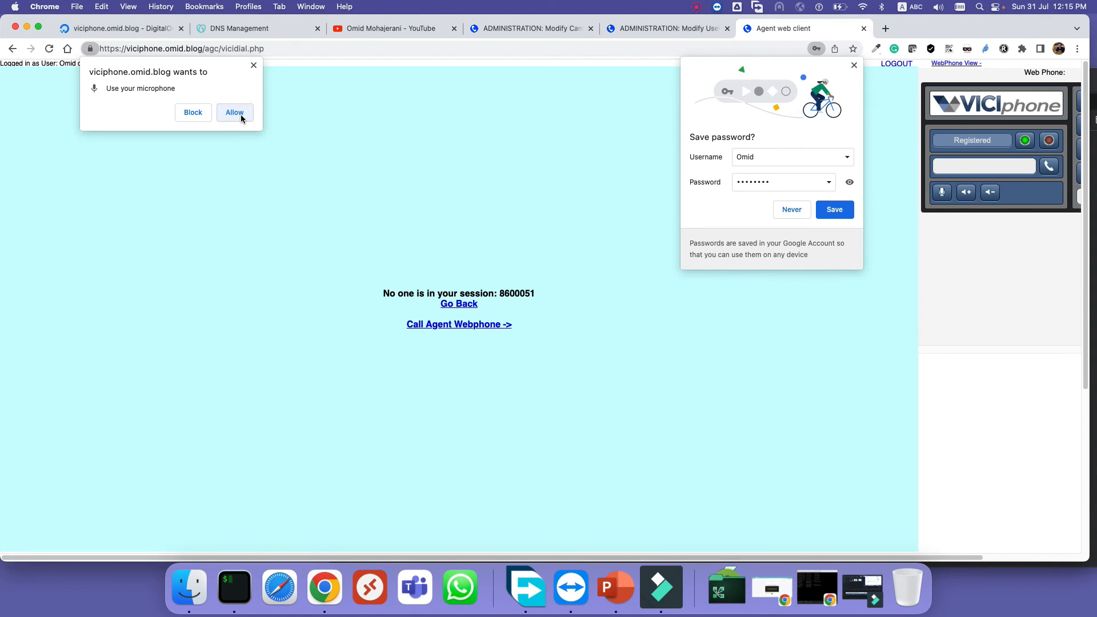
click(241, 116)
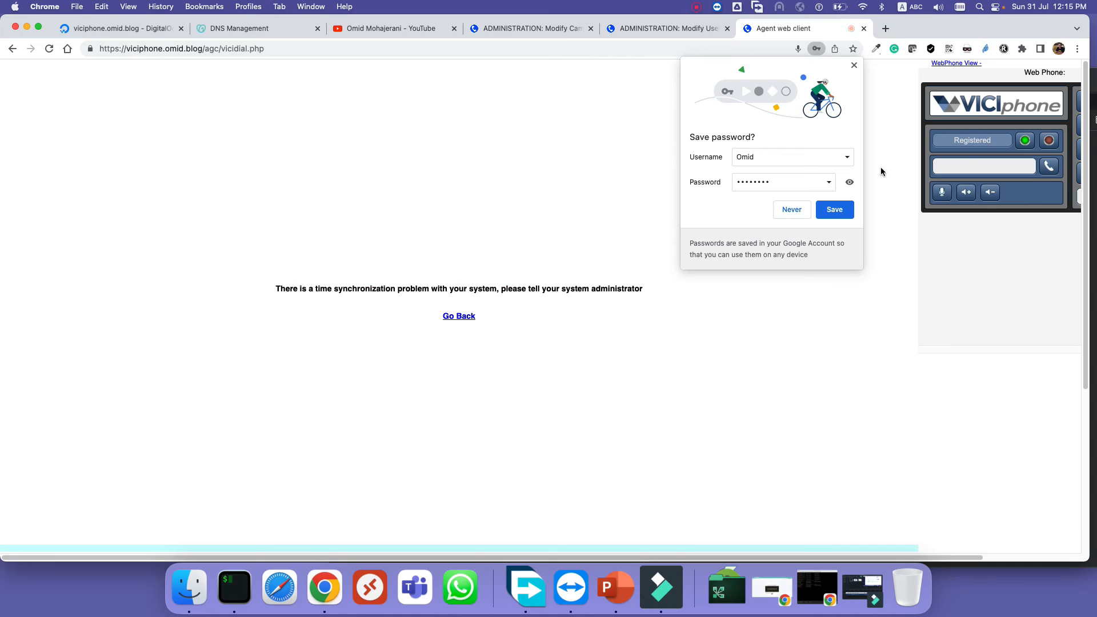
click(854, 65)
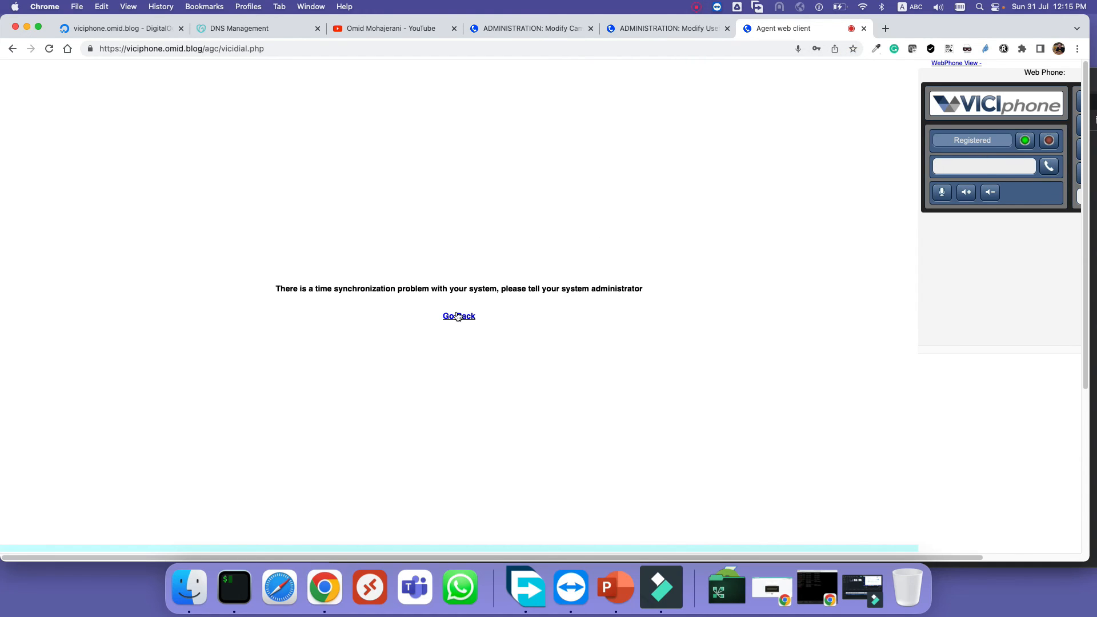
- Select the time synchronization error text and zoom Chrome out to 90%
triple_click(340, 292)
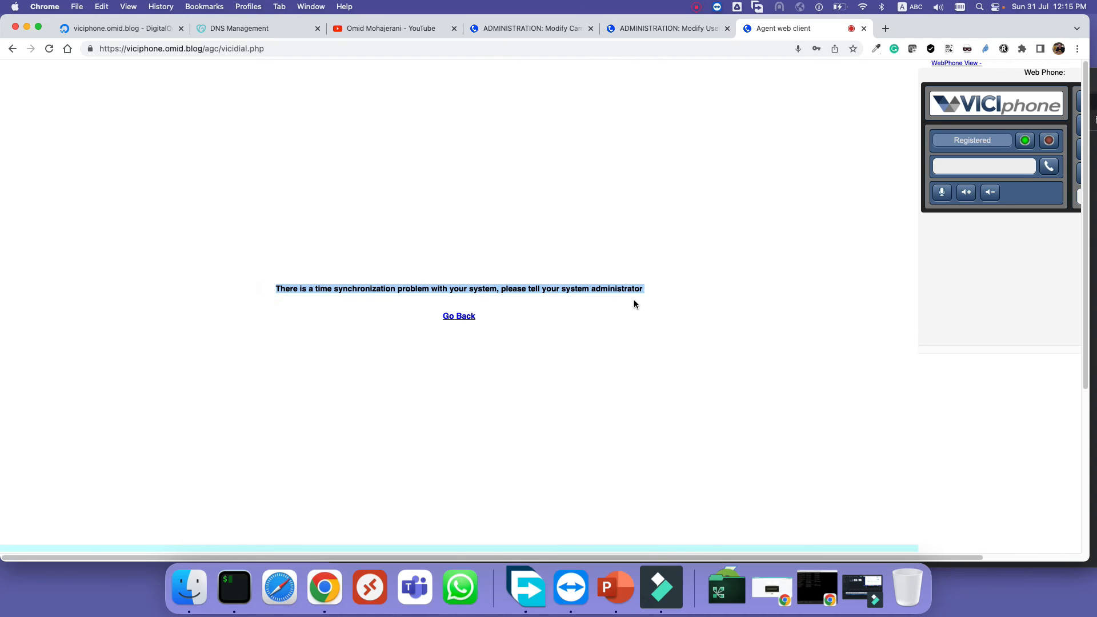
click(526, 318)
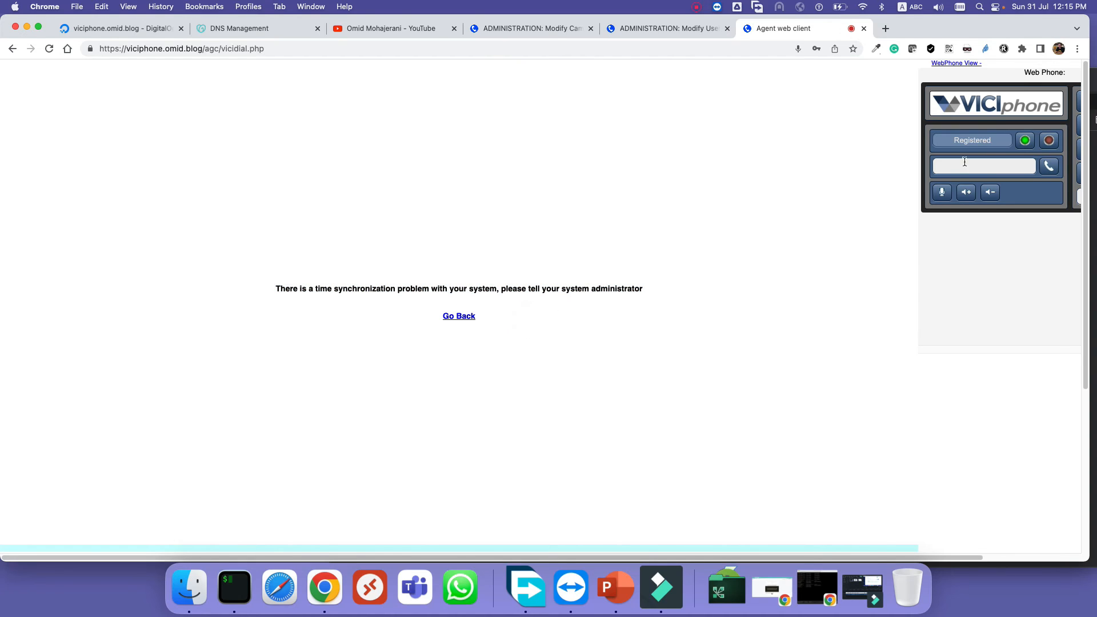
click(1077, 48)
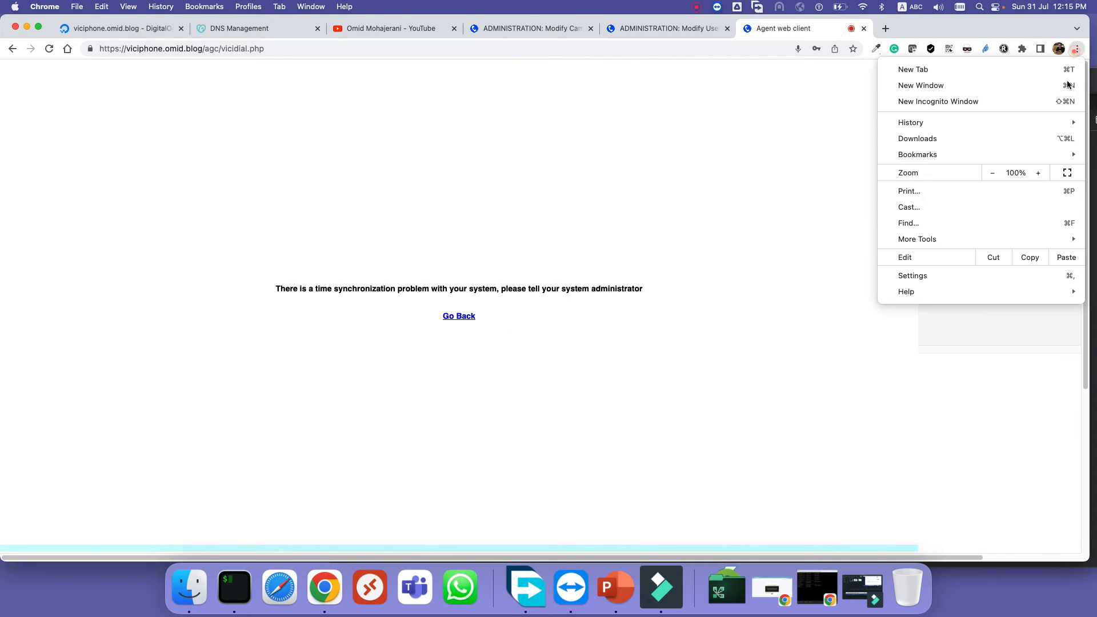
click(990, 172)
click(733, 292)
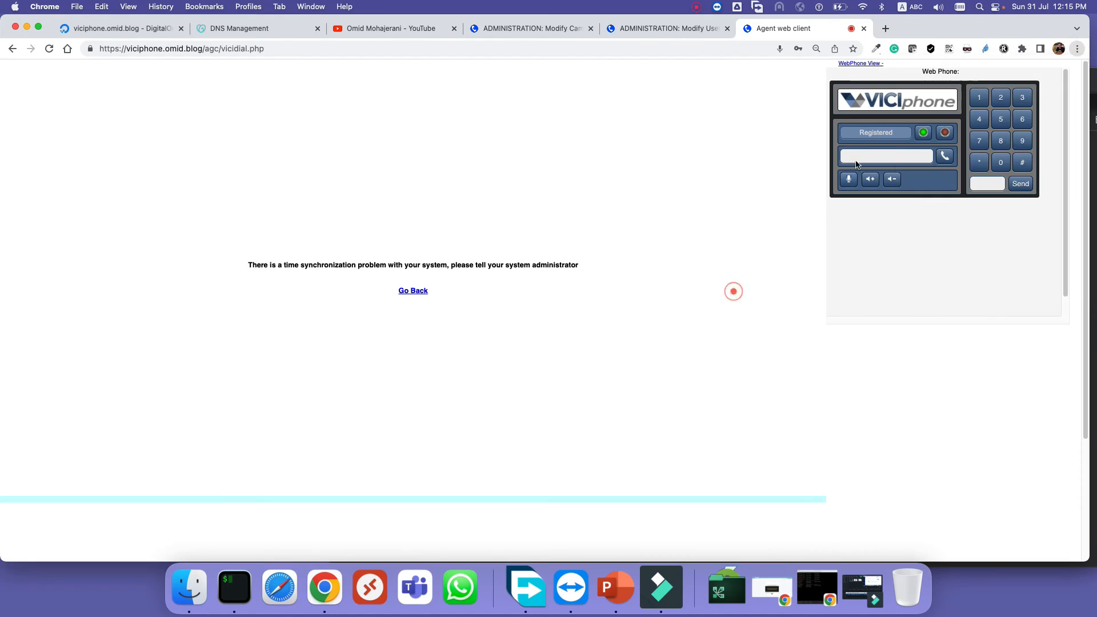
- Go back from the time sync error and switch to the ADMINISTRATION: Modify User tab
click(403, 291)
click(403, 301)
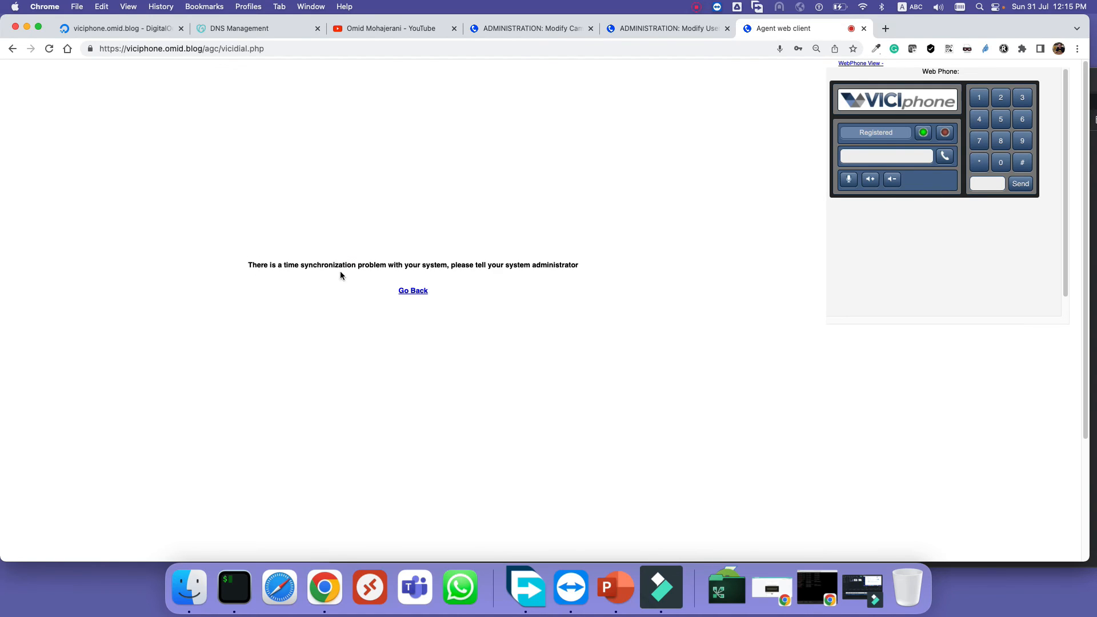
drag(245, 265, 565, 278)
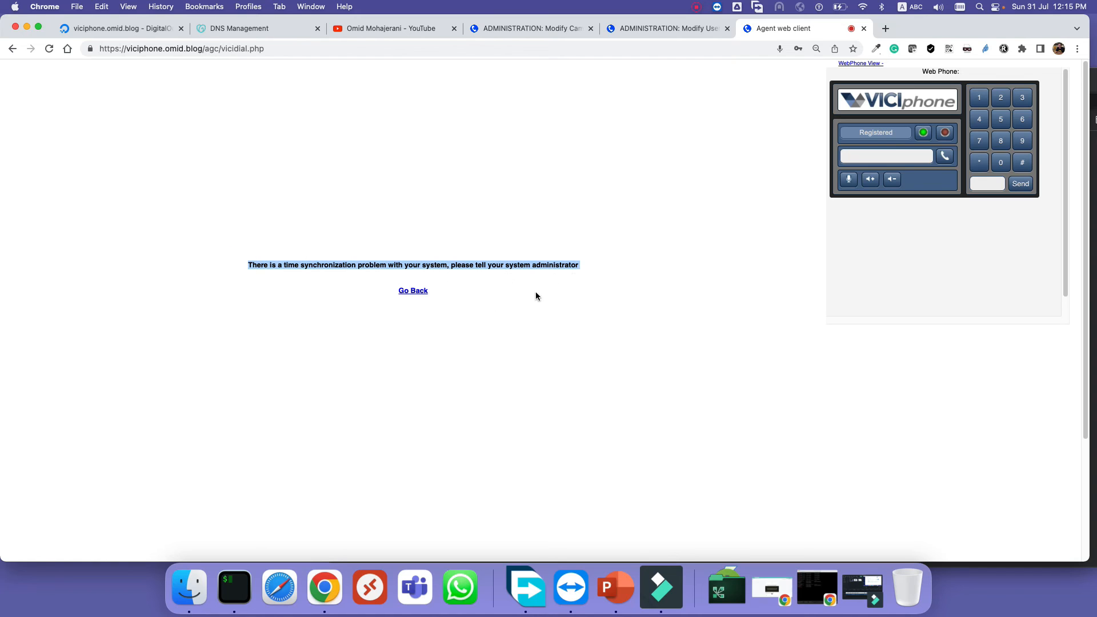
click(664, 30)
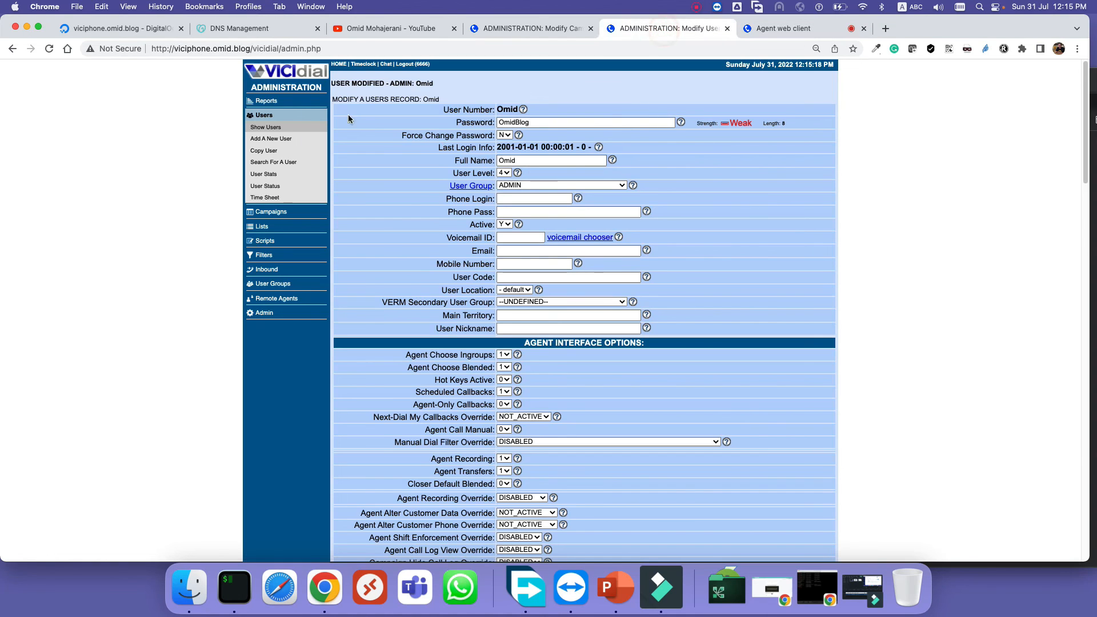
- In Reports, sort by SERVER and compare the 12:07:04 server clock with the 12:16:01 PHP/DB time
click(261, 101)
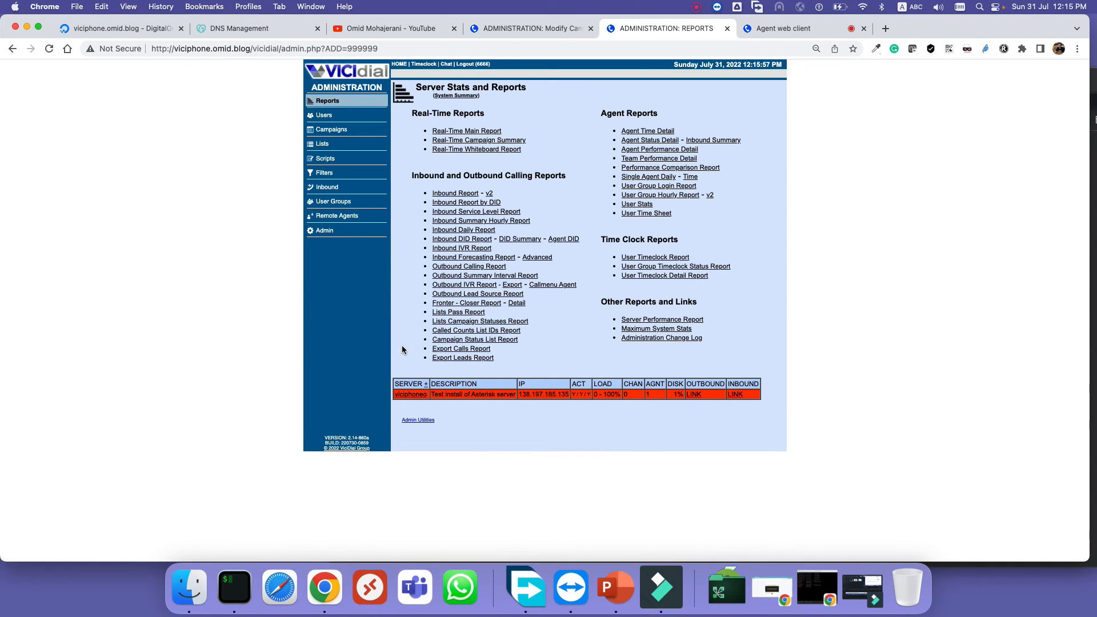
click(427, 385)
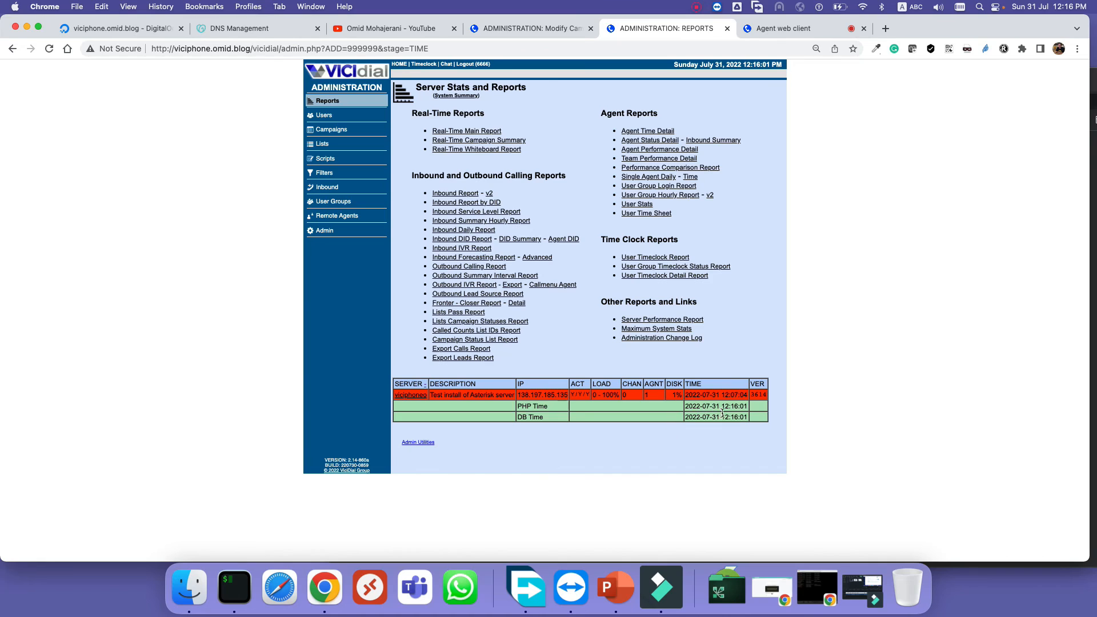
double_click(536, 417)
drag(734, 394, 691, 393)
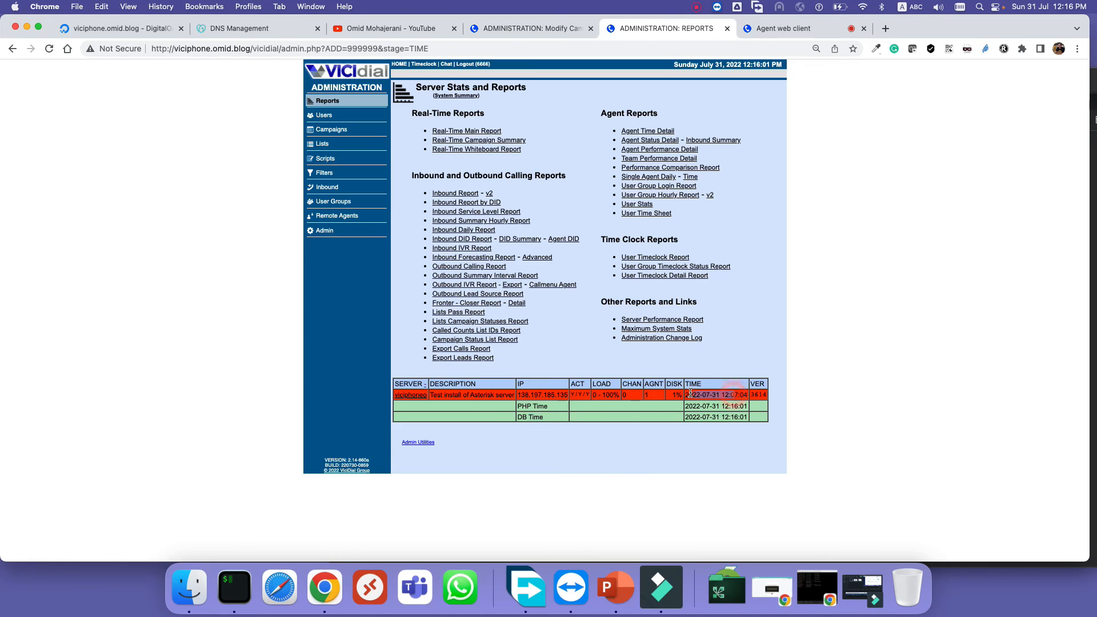
click(727, 409)
drag(733, 395, 739, 405)
click(357, 556)
- Exit the Asterisk console and launch the vicibox-timezone tool
click(243, 593)
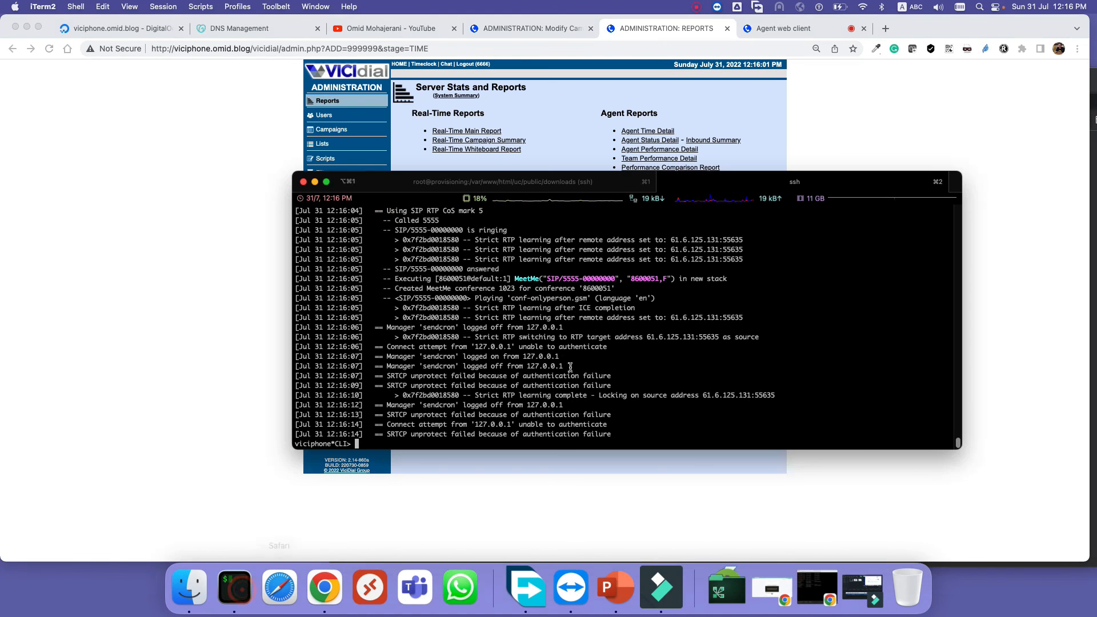
text(exit)
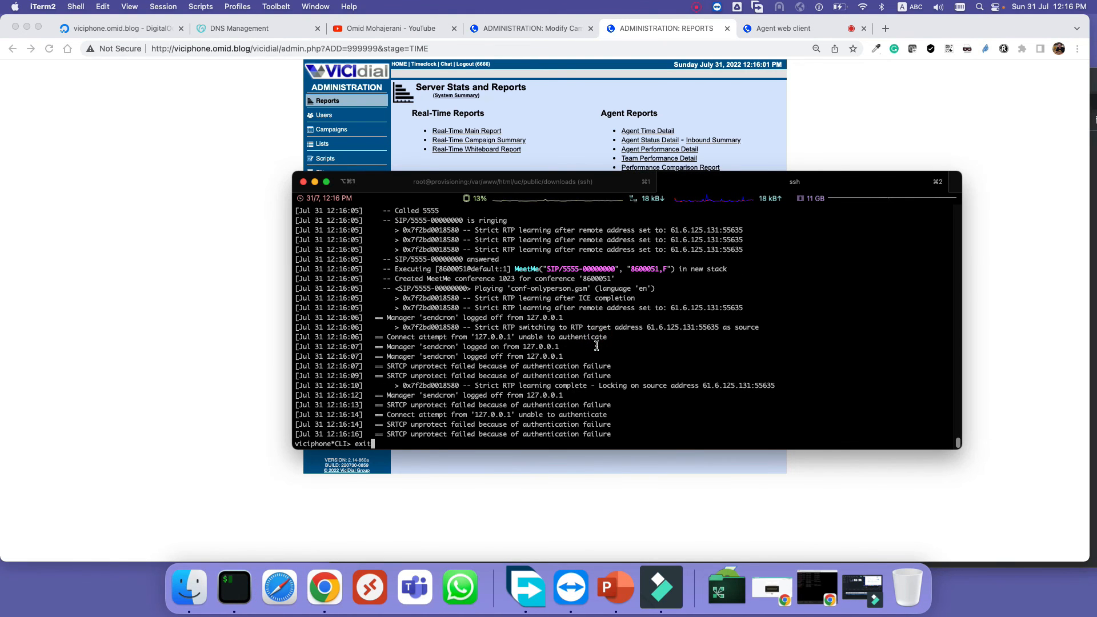
key(Return)
key(Return)
key(Return)
key(Return)
key(Return)
key(Return)
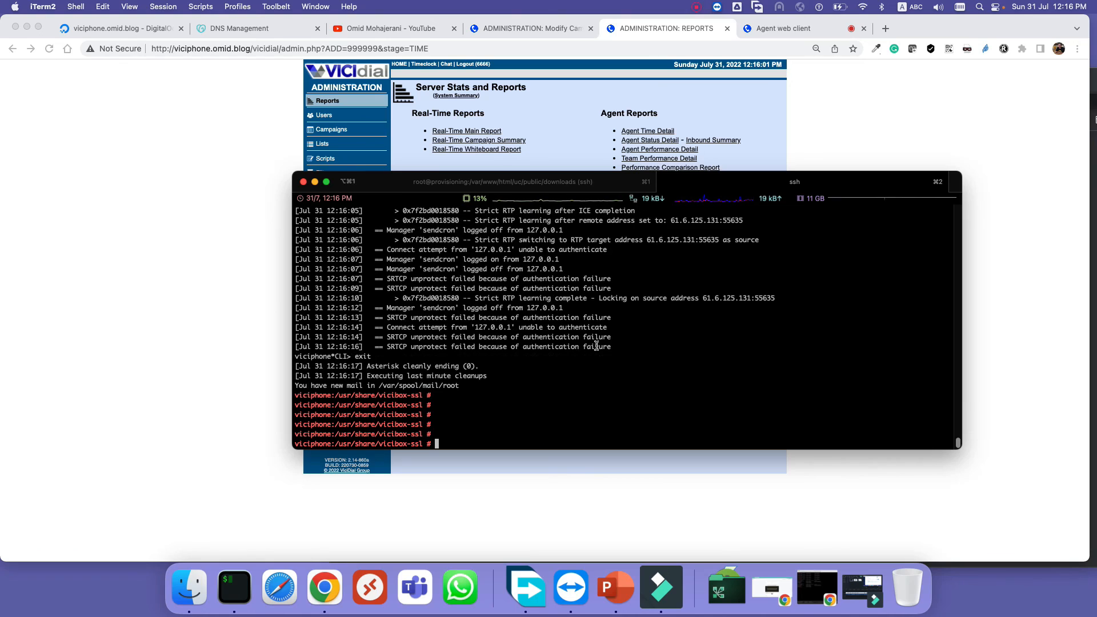
text(vivi)
key(BackSpace)
key(BackSpace)
text(cibox-tim)
key(Tab)
key(Return)
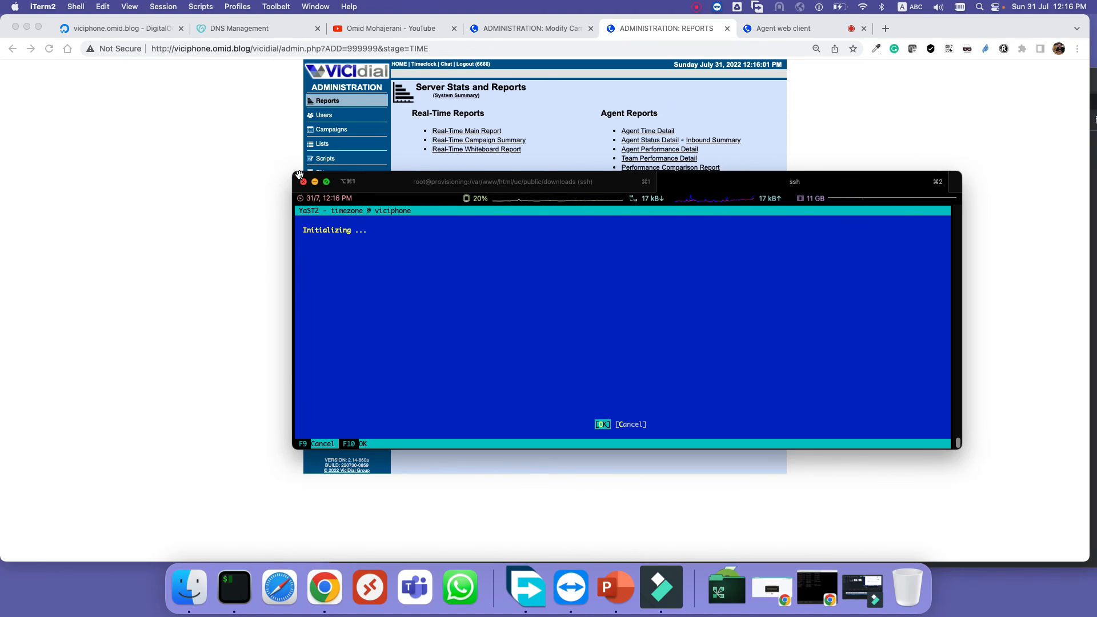
drag(295, 175, 197, 122)
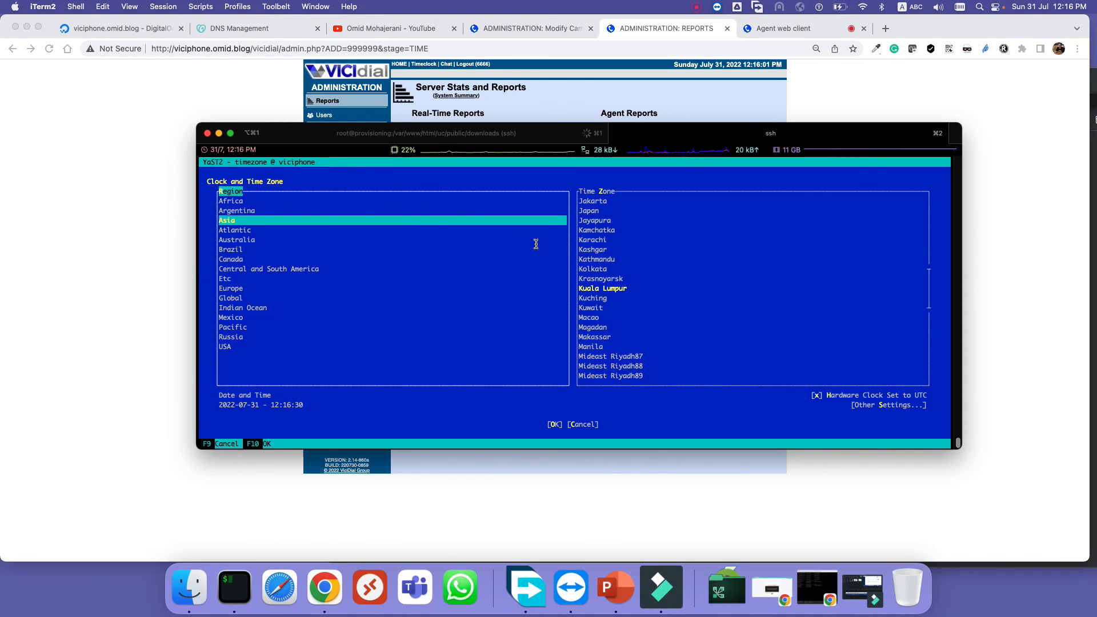
- In Other Settings, choose Synchronize with NTP Server
key(Tab)
key(Tab)
key(Tab)
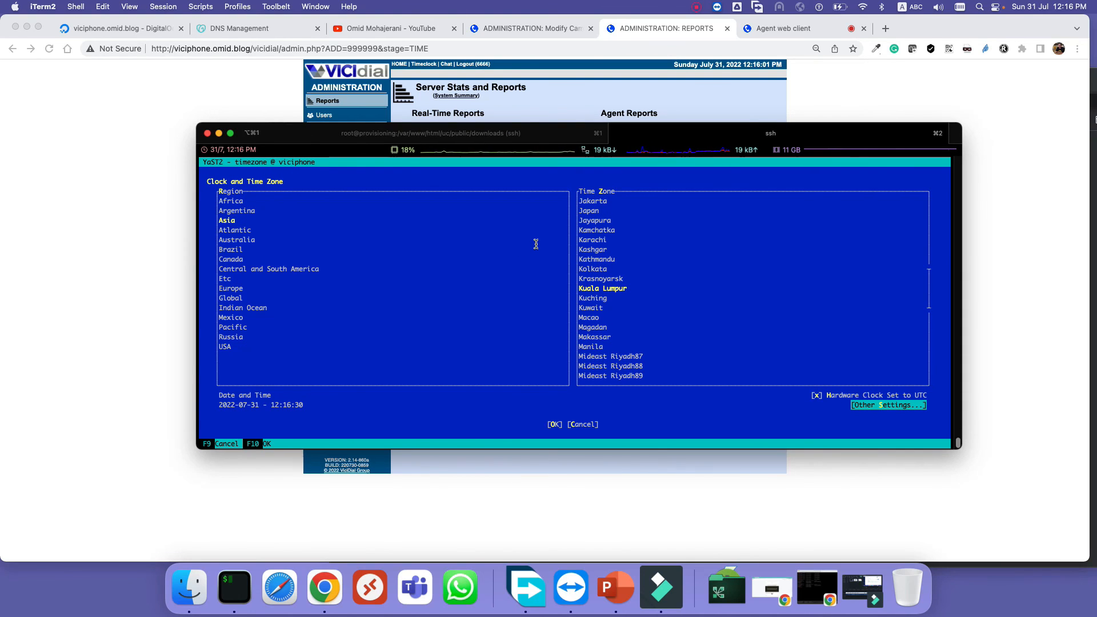
key(Return)
key(Tab)
key(Tab)
key(Tab)
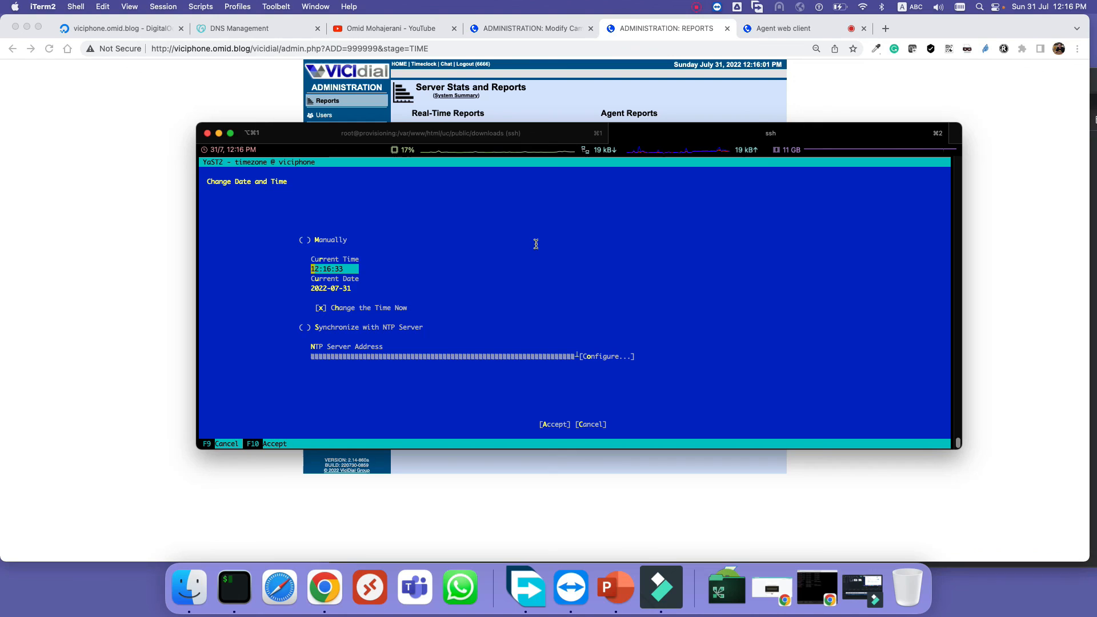
key(Tab)
key(Tab)
key(space)
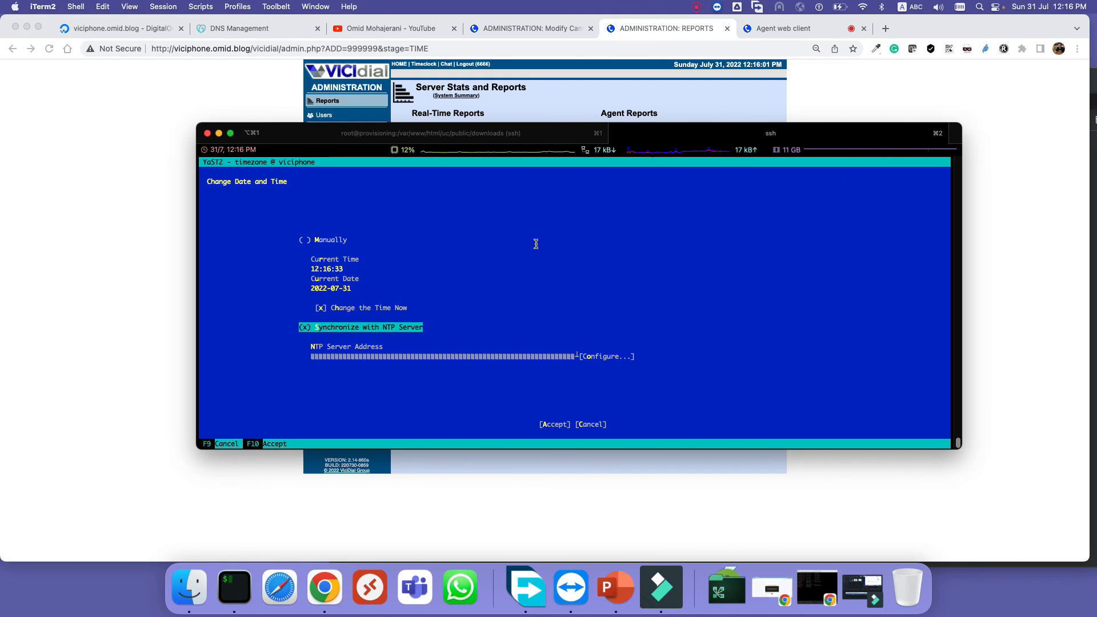
key(Tab)
key(Tab)
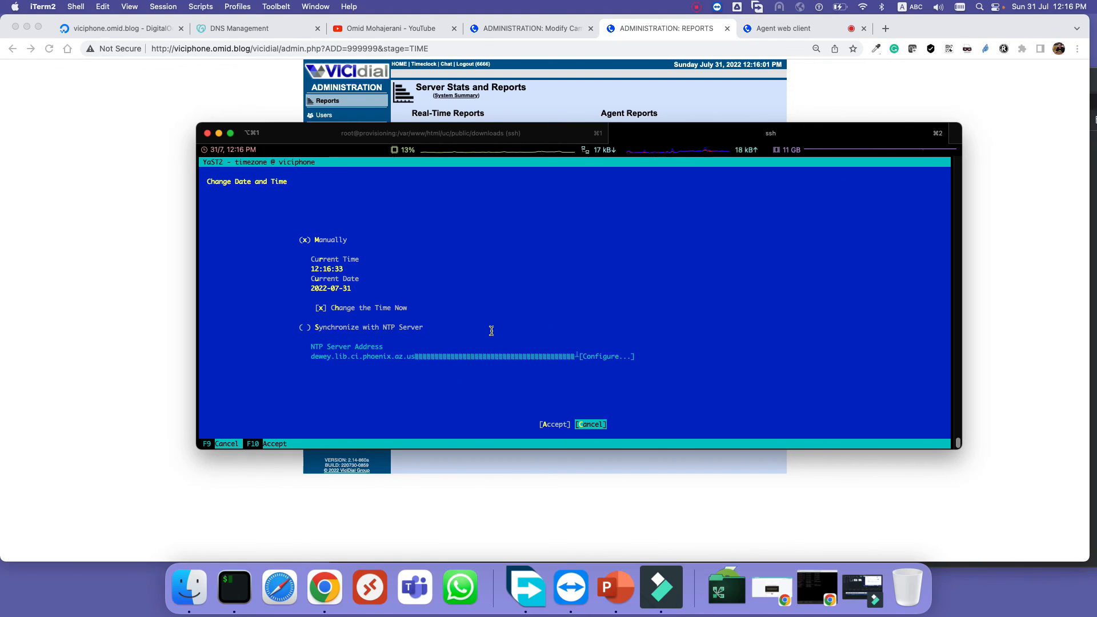
key(Tab)
key(Tab)
key(Tab)
key(Tab)
key(Tab)
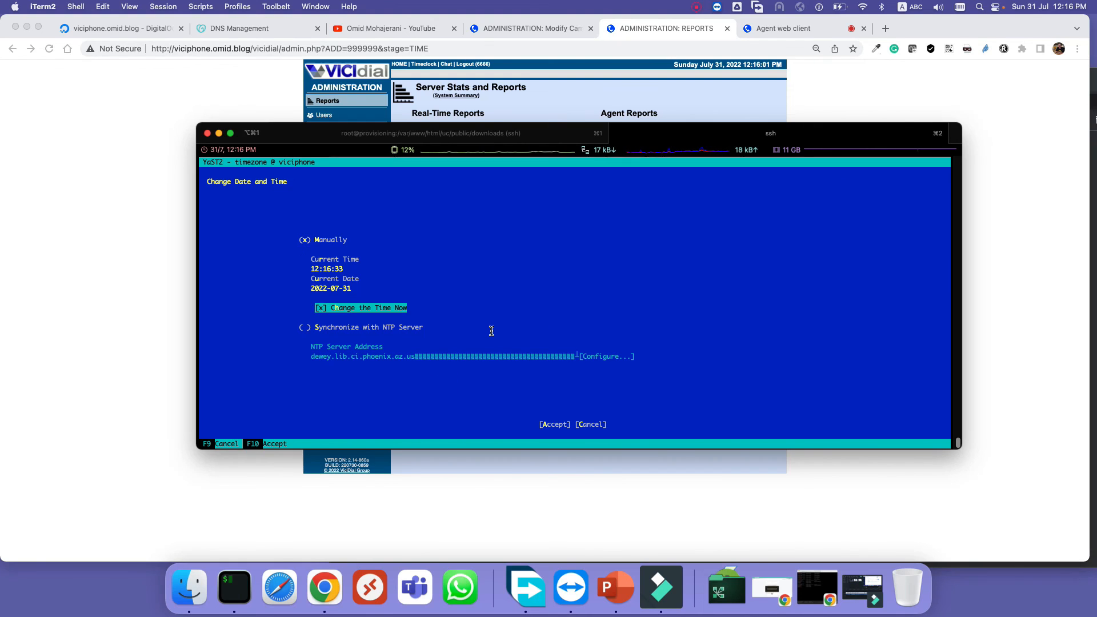
key(space)
- Enter pool.ntp.org as the NTP server and accept the settings
key(Tab)
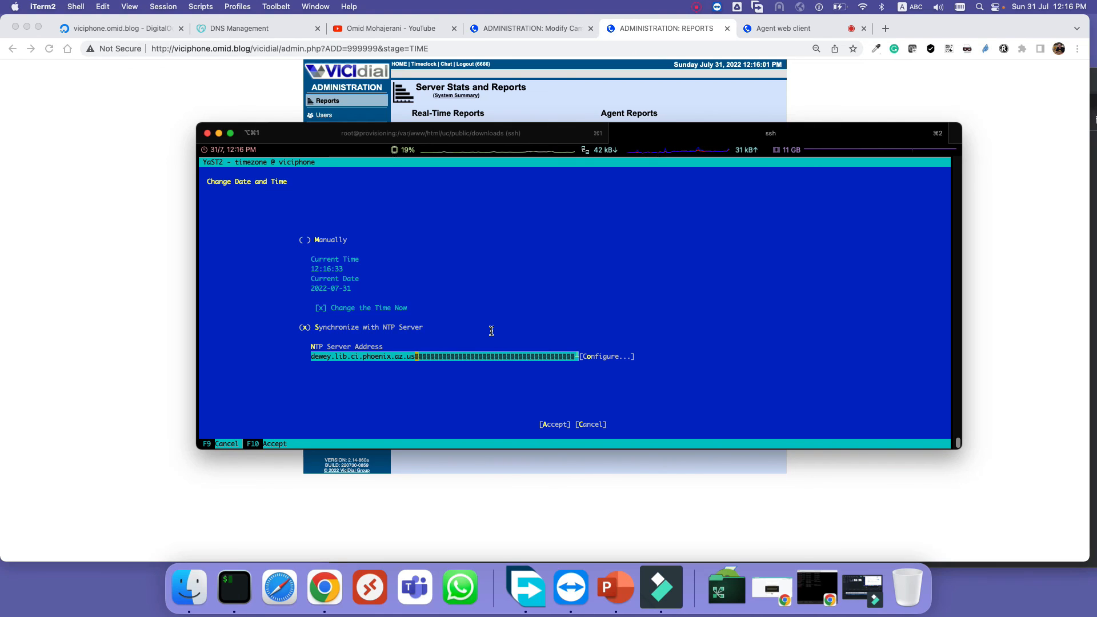
key(BackSpace)
key(BackSpace)
key(BackSpace)
key(BackSpace)
key(BackSpace)
key(BackSpace)
key(BackSpace)
key(BackSpace)
key(BackSpace)
key(BackSpace)
key(BackSpace)
key(BackSpace)
key(BackSpace)
key(BackSpace)
key(BackSpace)
key(BackSpace)
key(BackSpace)
key(BackSpace)
key(BackSpace)
key(BackSpace)
text(p)
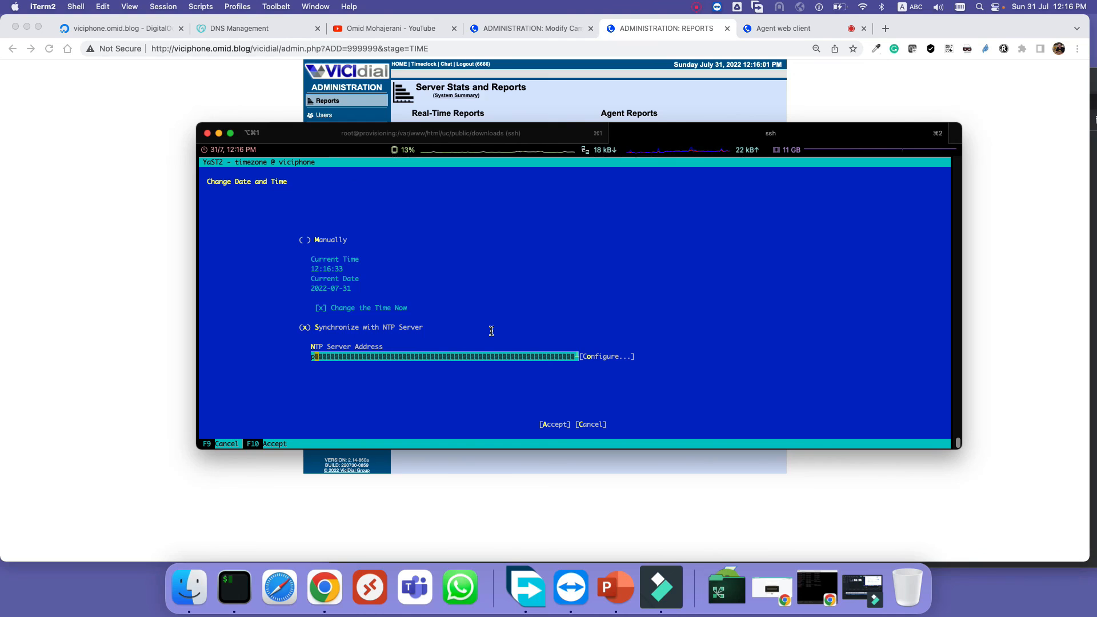
text(ool.ntp.org)
key(Tab)
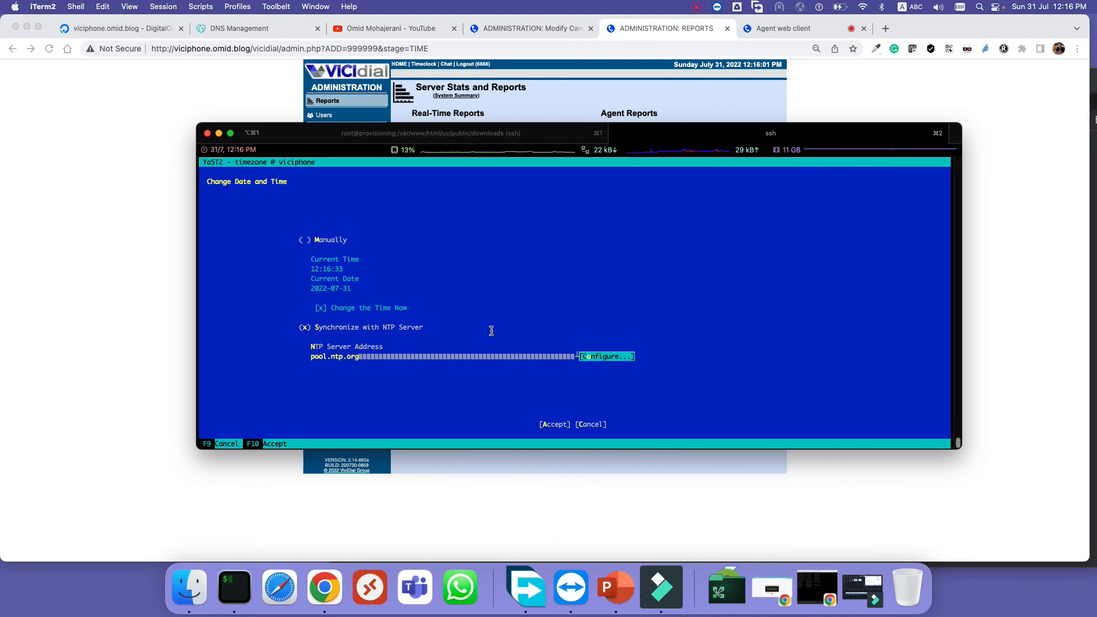
key(Tab)
key(shift+Tab)
key(Return)
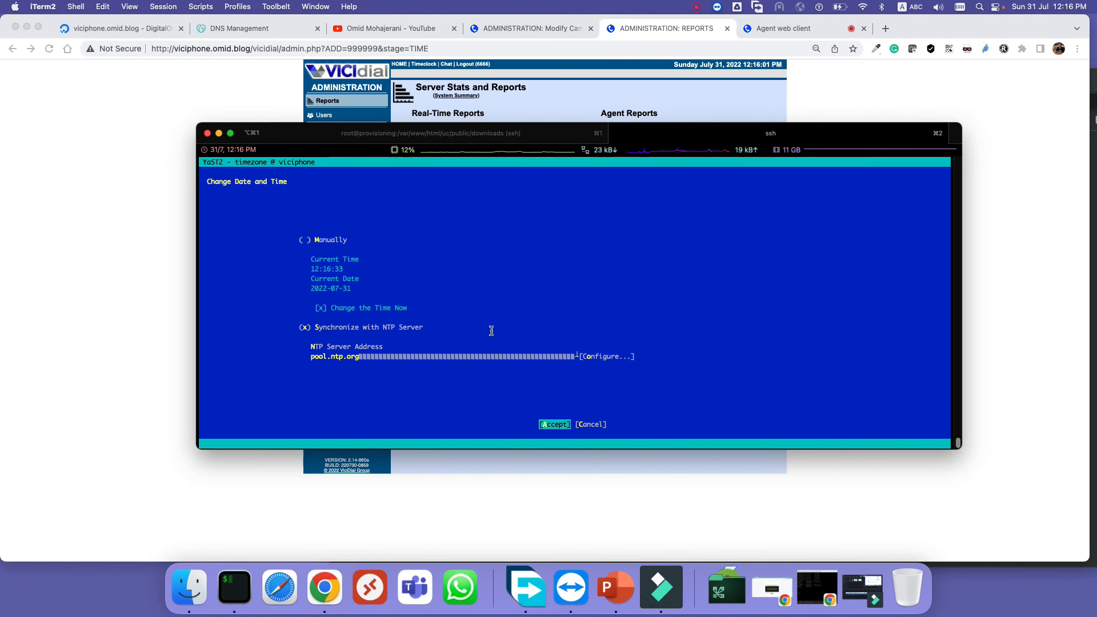
- Confirm the clock settings with F10, keeping the Asia/Kuala_Lumpur time zone
key(Return)
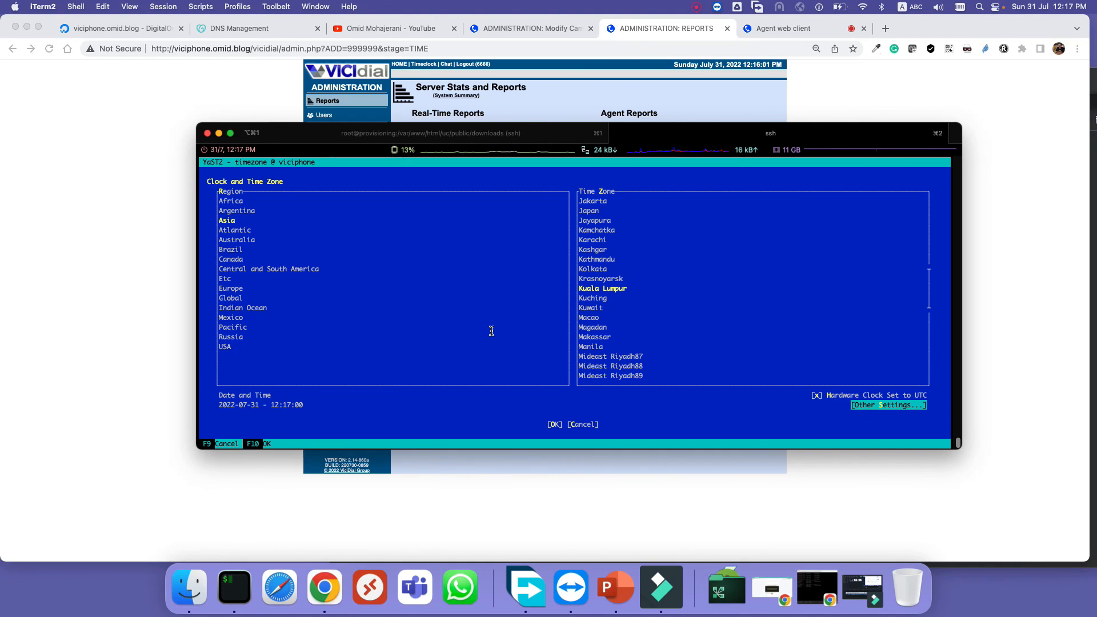
key(Tab)
key(Tab)
key(Tab)
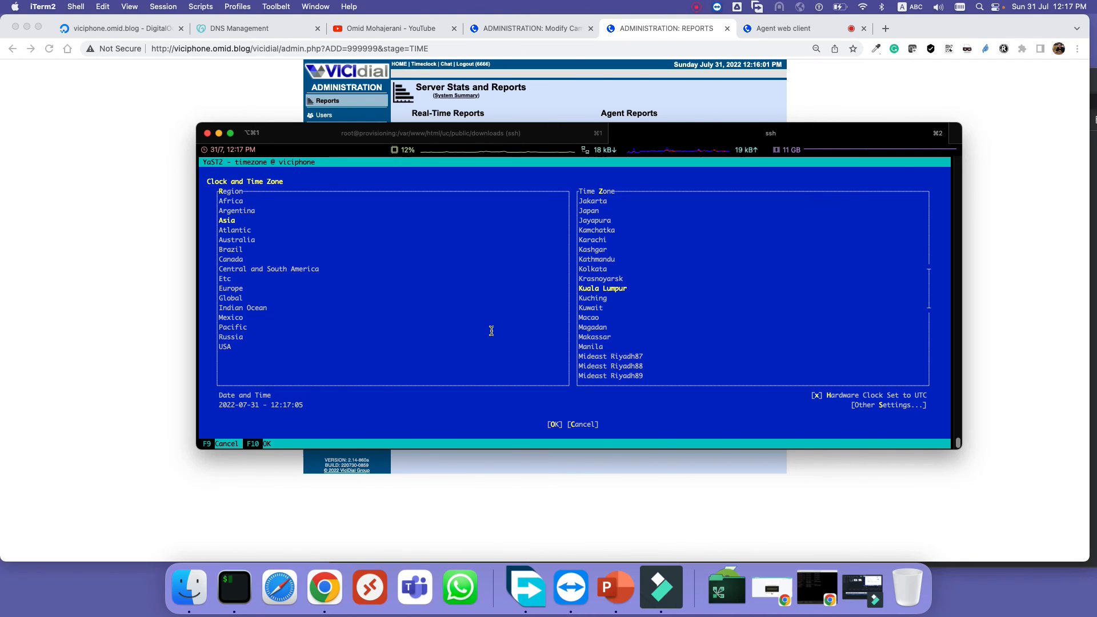
key(F10)
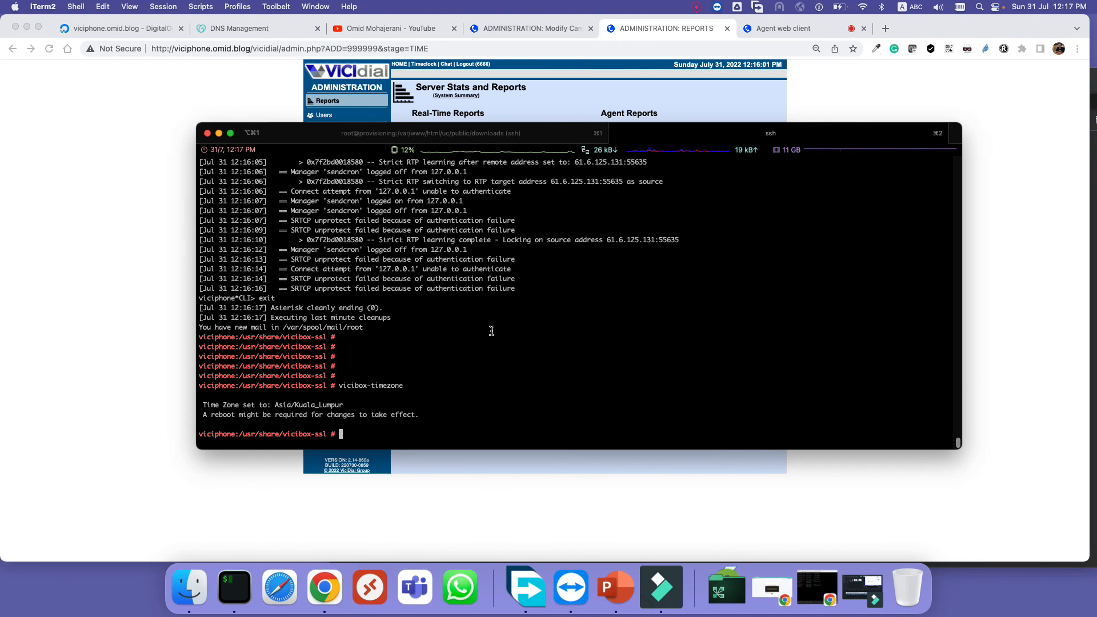
- Reboot the server, then reload the server time report in Chrome
text(reboot)
key(Return)
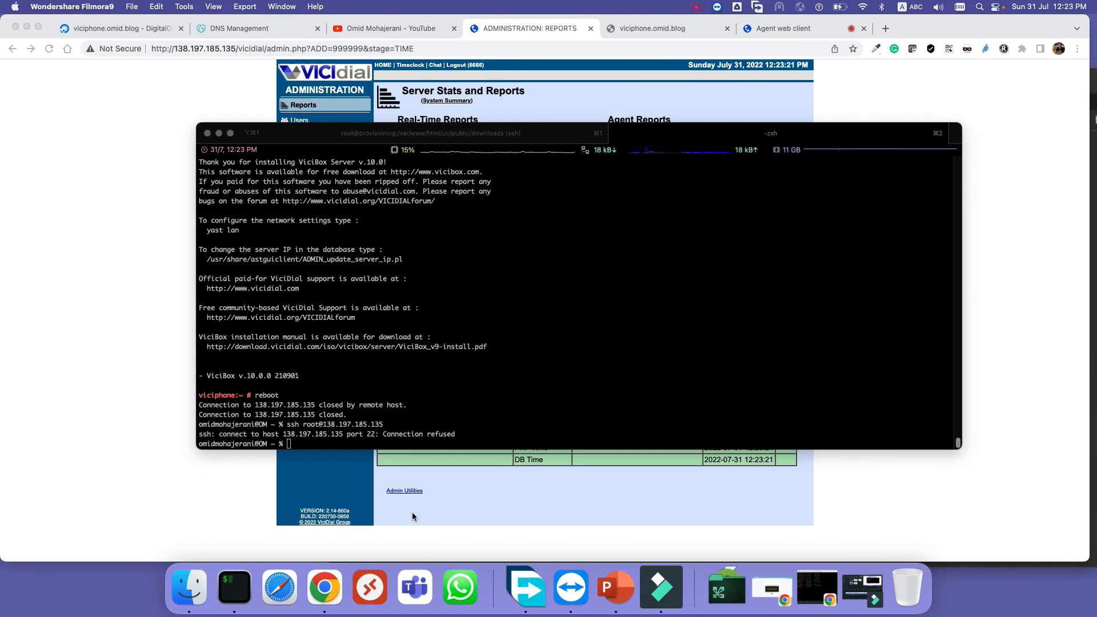
click(485, 501)
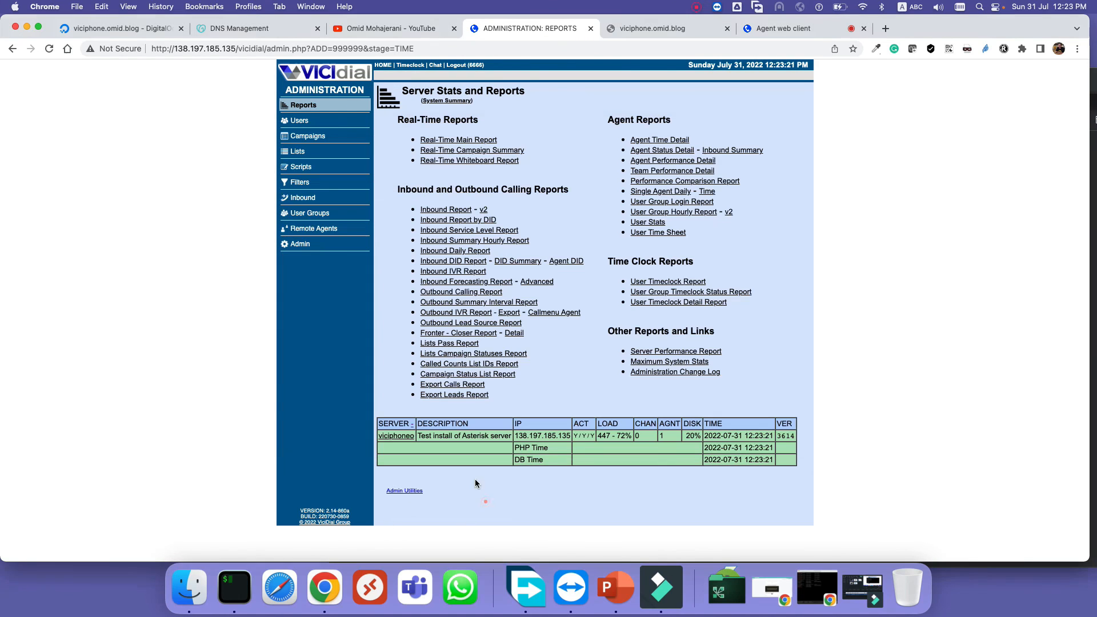
click(49, 48)
- Log the agent out and back in using the prefilled login
click(780, 28)
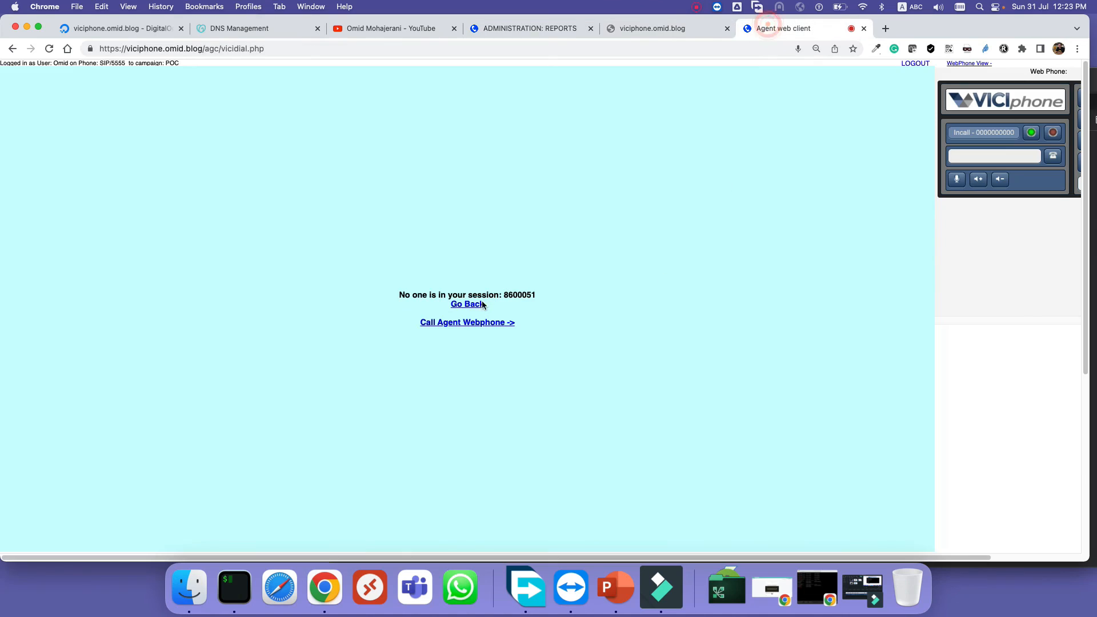
click(465, 305)
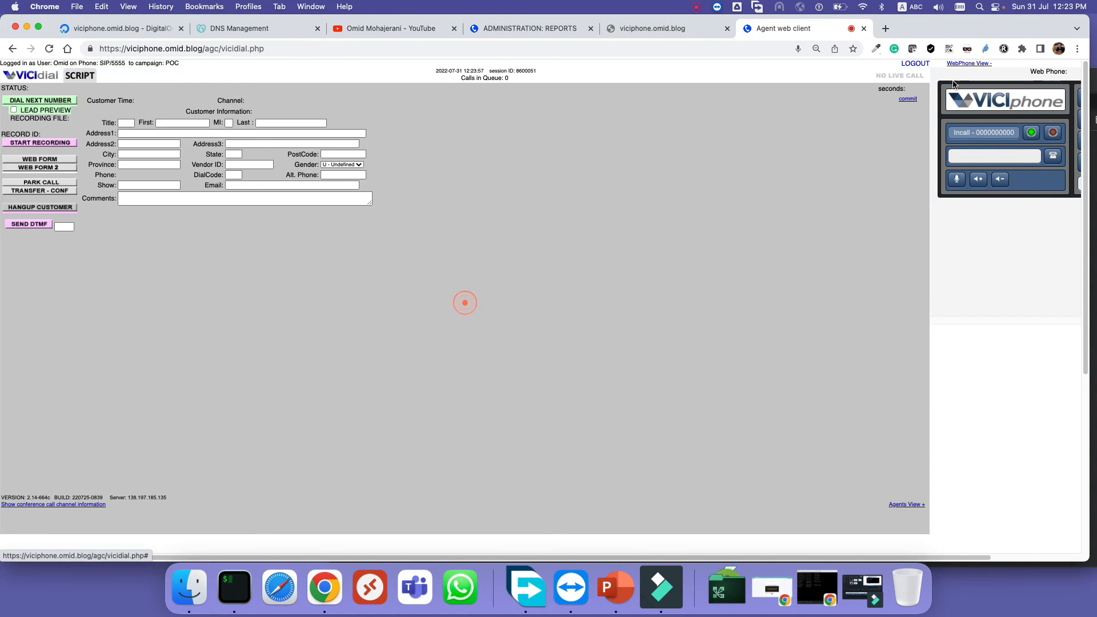
click(916, 63)
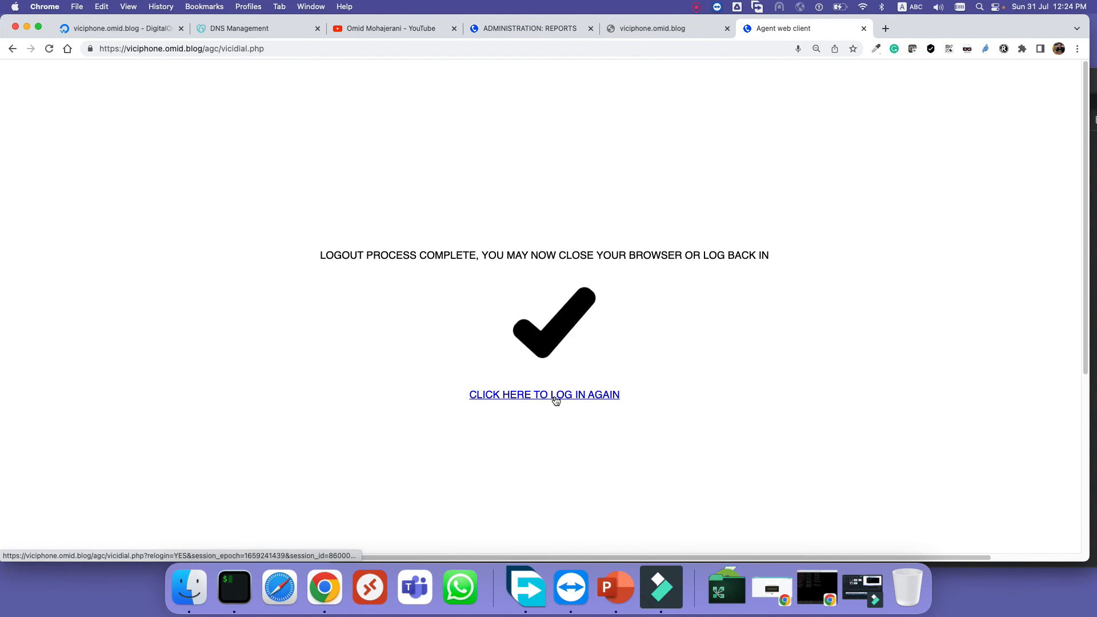
click(557, 396)
click(501, 206)
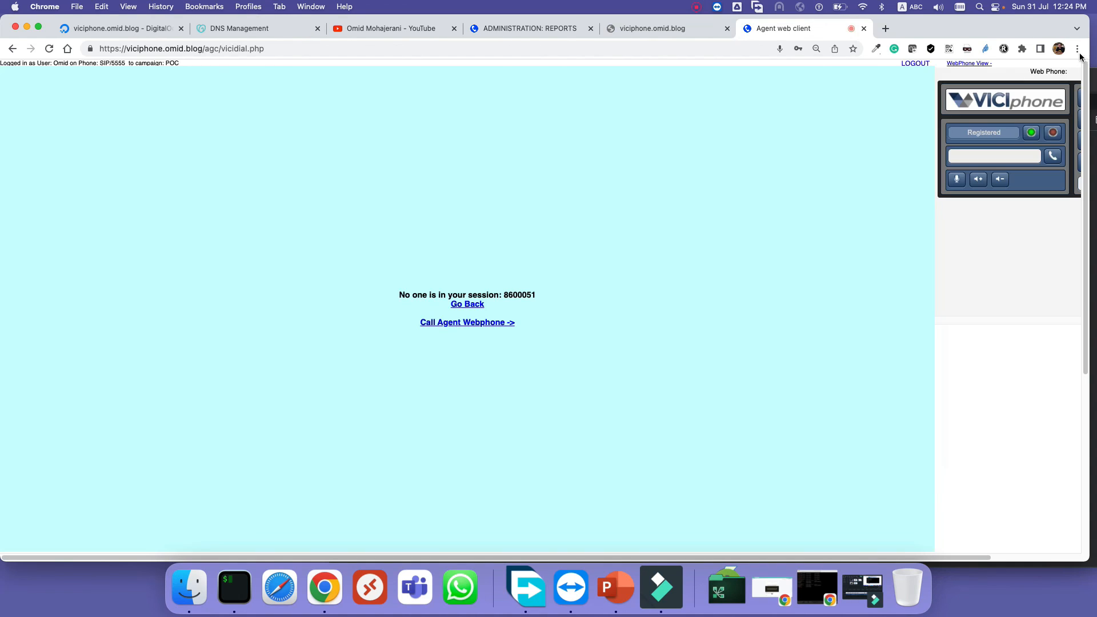
- Zoom Chrome out to 80% to fit the agent screen
click(1077, 48)
click(993, 173)
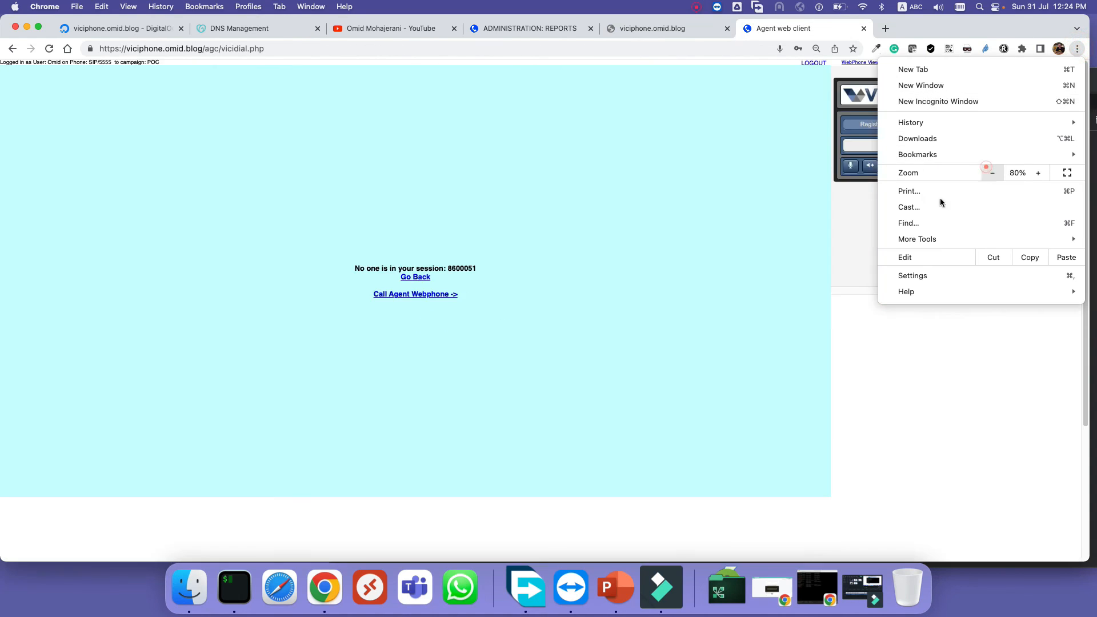
click(408, 298)
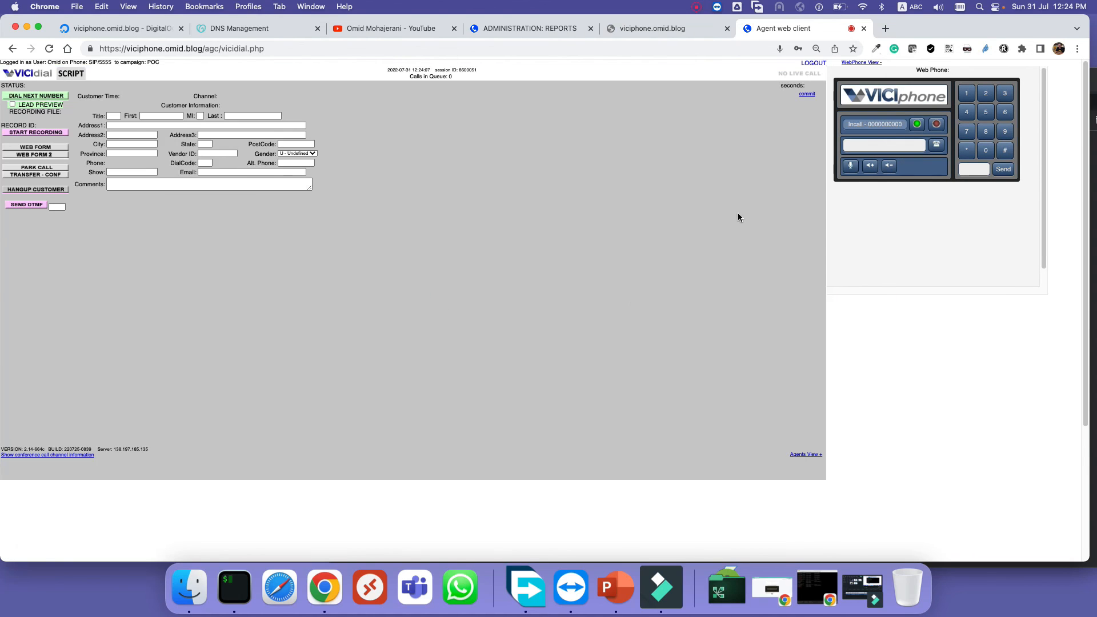